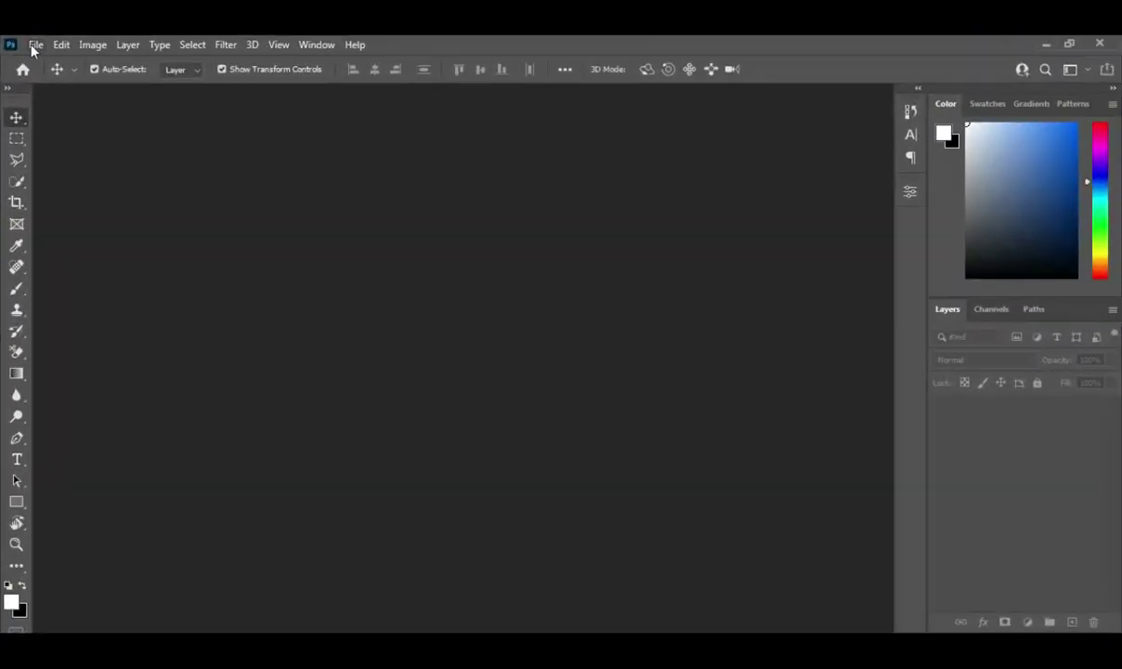
# Start a new document and set its width and height to 1080 by 1080 pixels
pyautogui.click(36, 46)
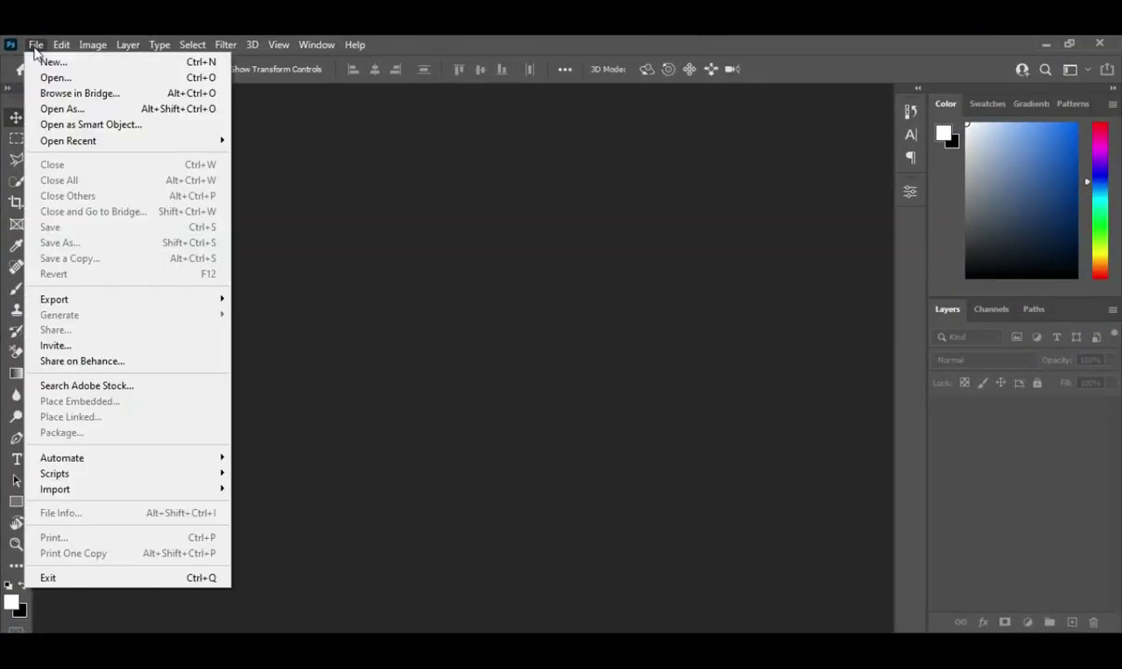
pyautogui.click(73, 65)
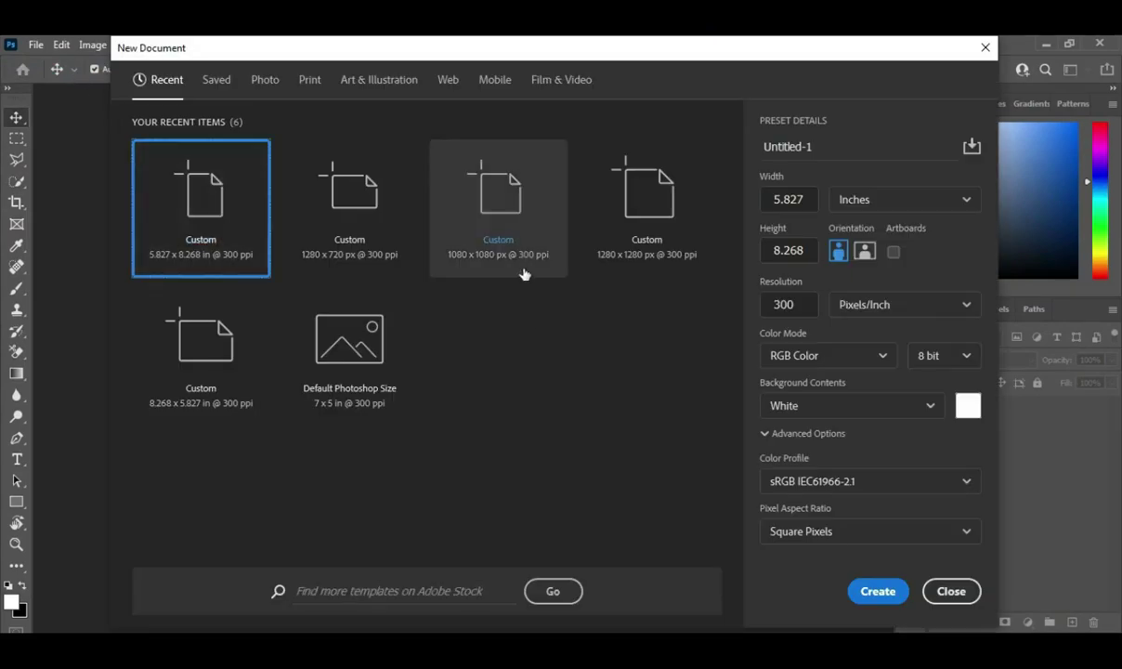
pyautogui.click(809, 204)
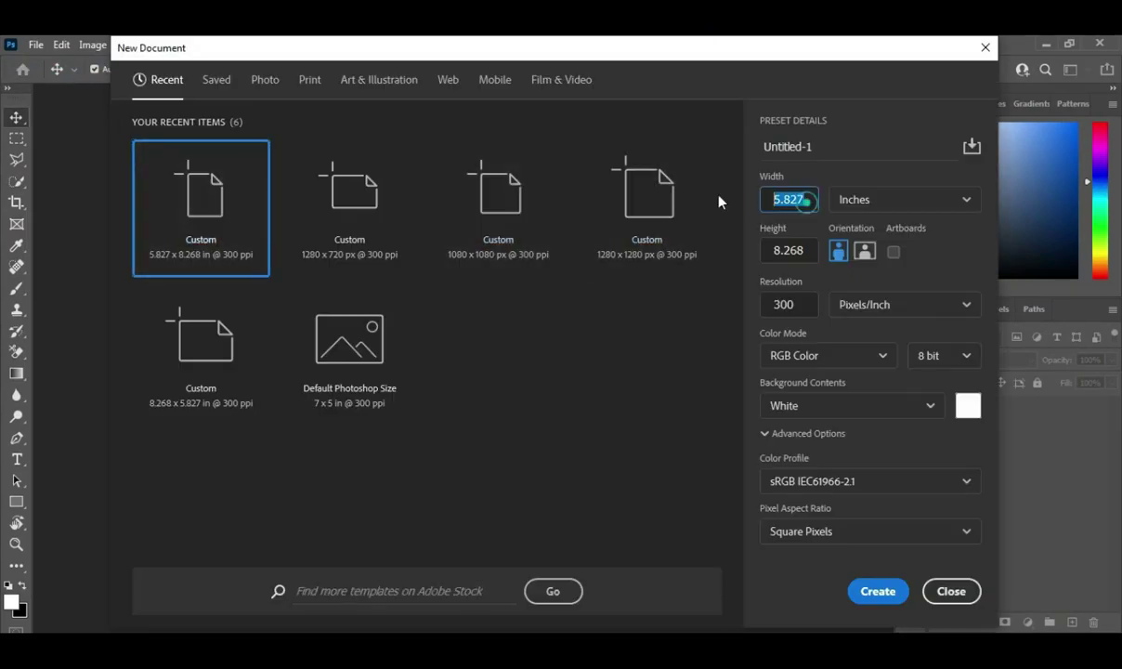
pyautogui.click(903, 202)
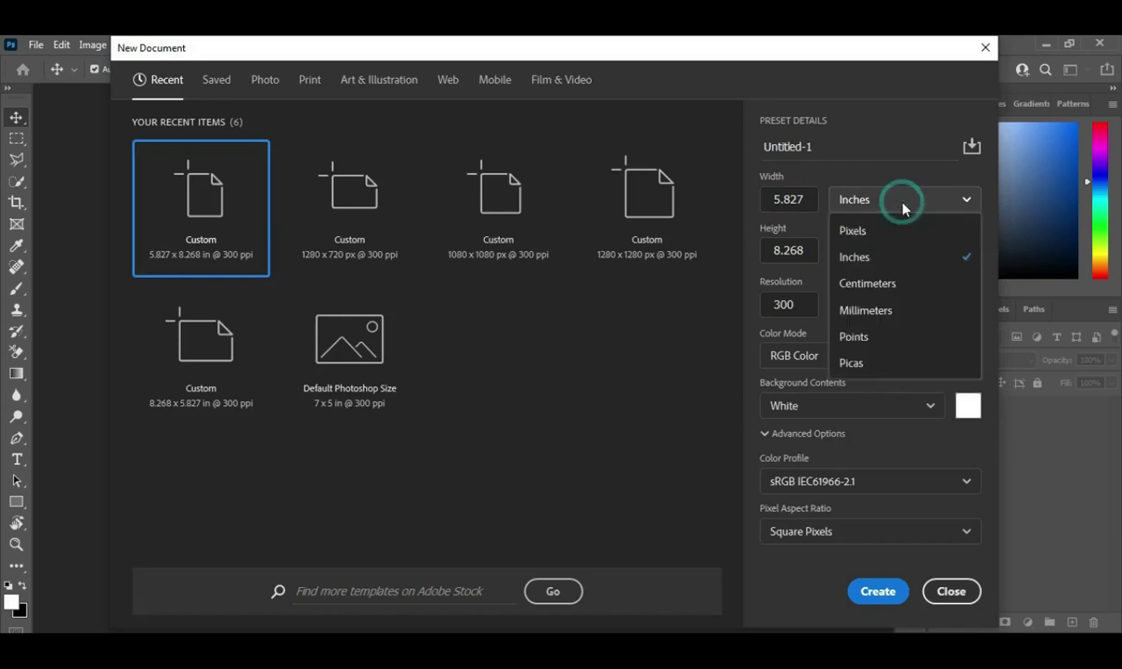
pyautogui.click(853, 232)
pyautogui.click(799, 199)
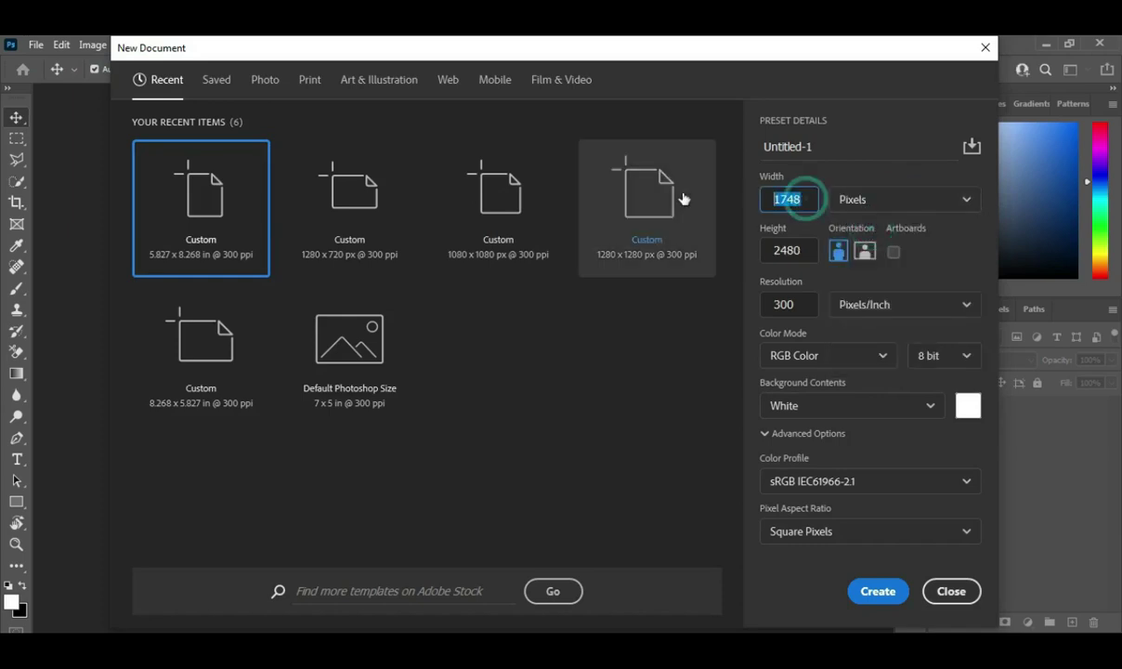
pyautogui.write('1080')
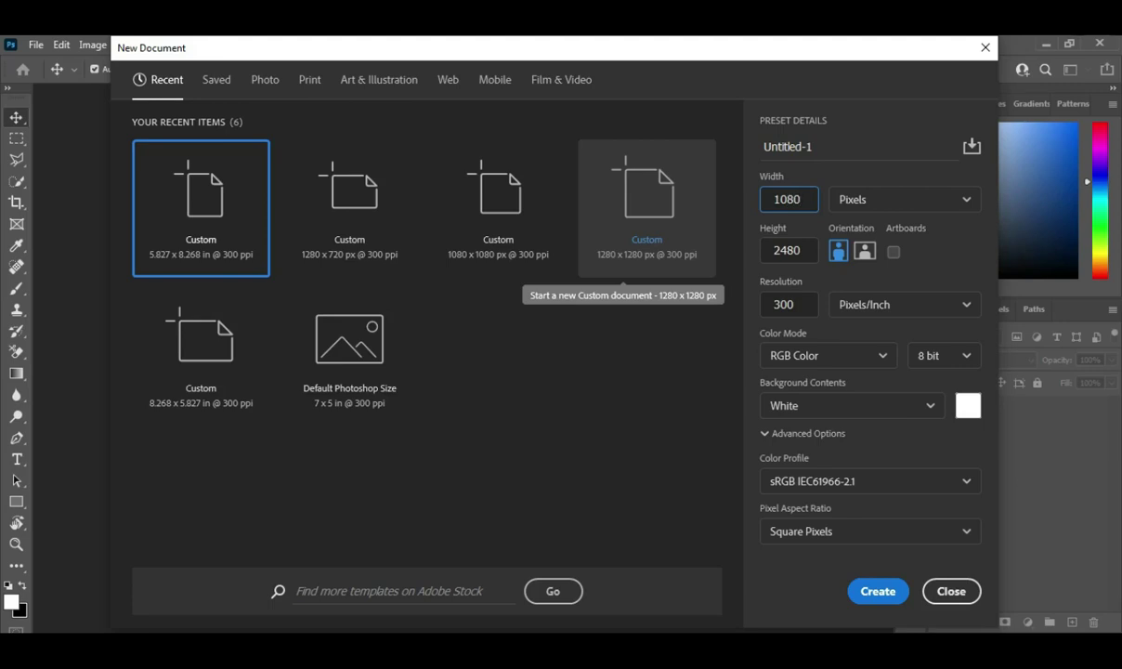
pyautogui.click(808, 250)
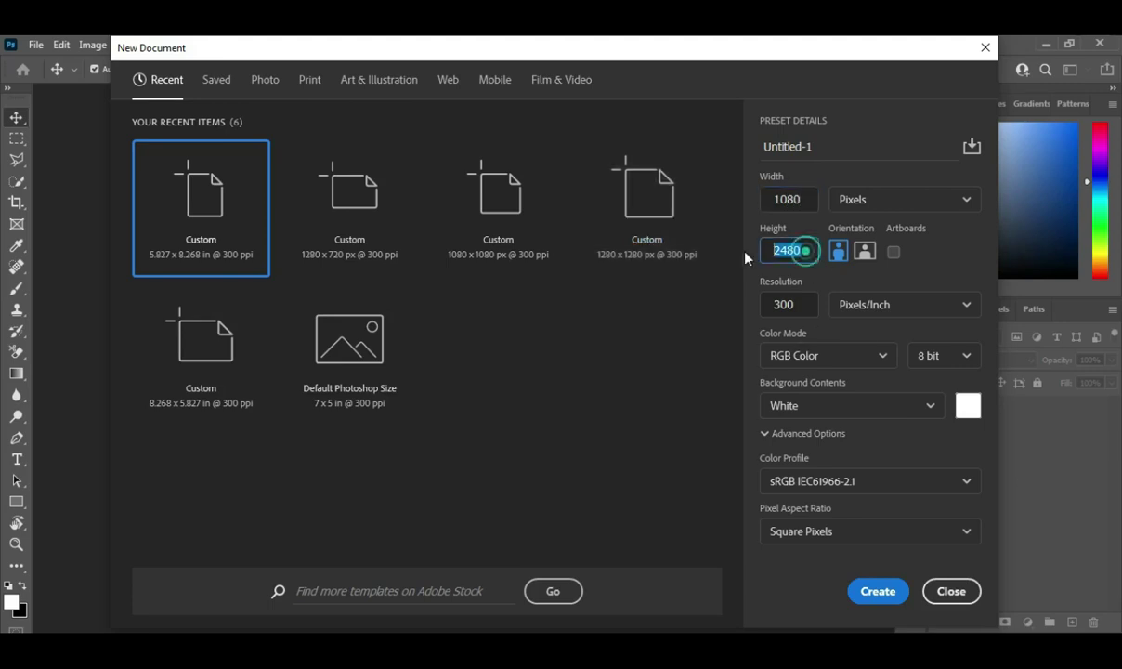
pyautogui.write('10')
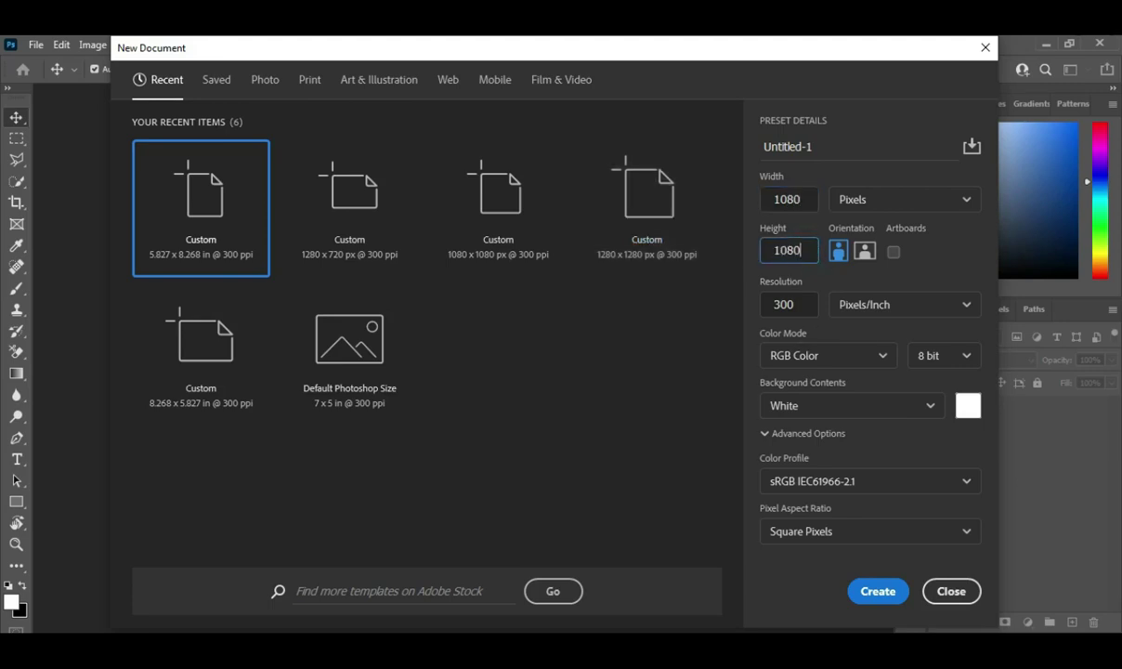
# Keep the resolution at 300 pixels/inch and the color mode at RGB Color, and create the document
pyautogui.click(765, 303)
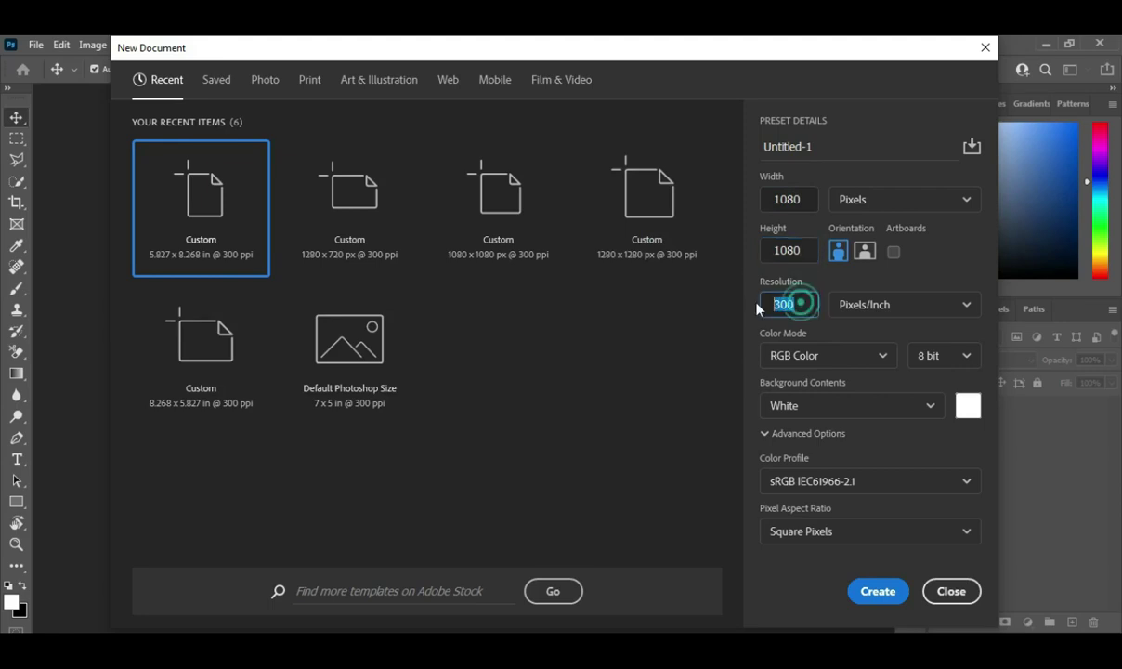
pyautogui.click(849, 359)
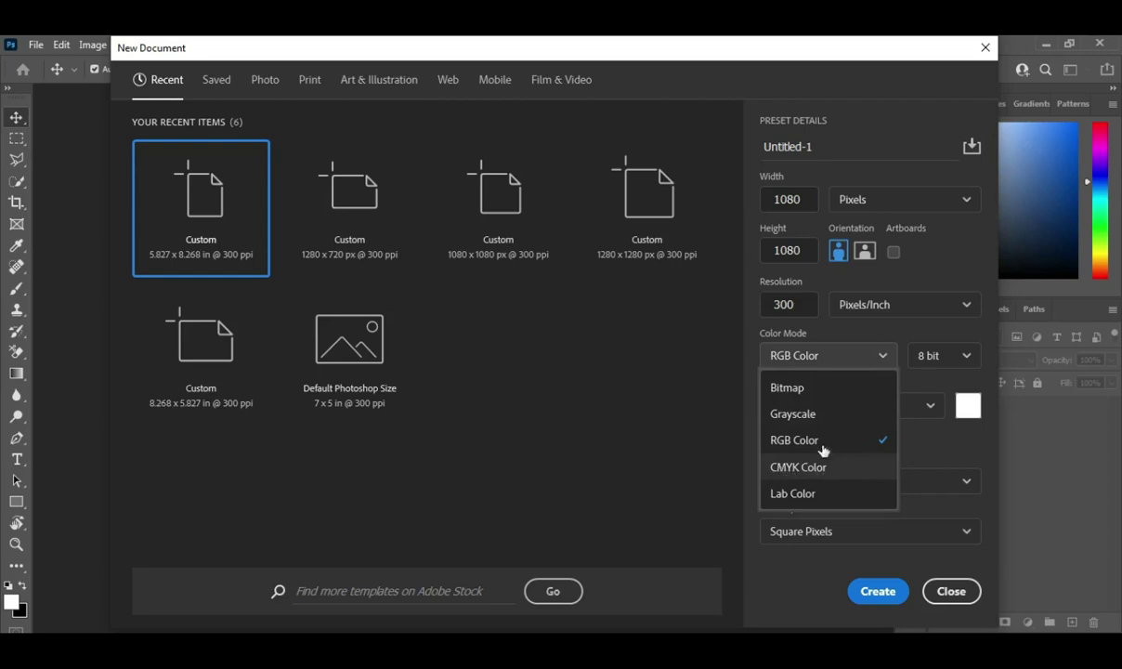
pyautogui.click(839, 356)
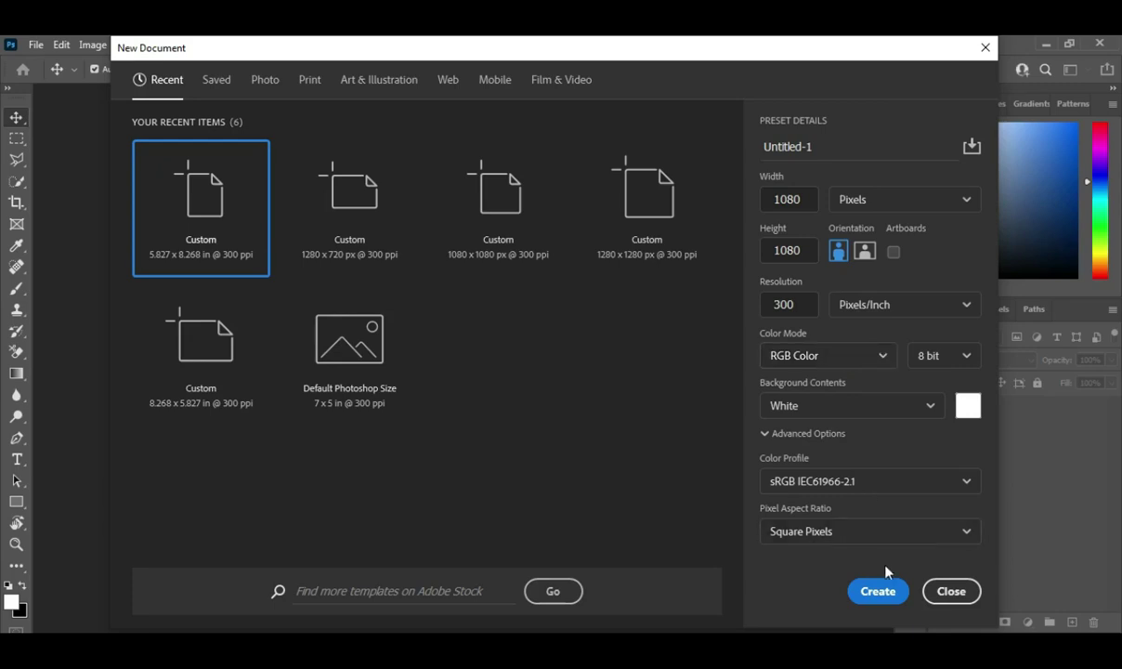
pyautogui.click(878, 592)
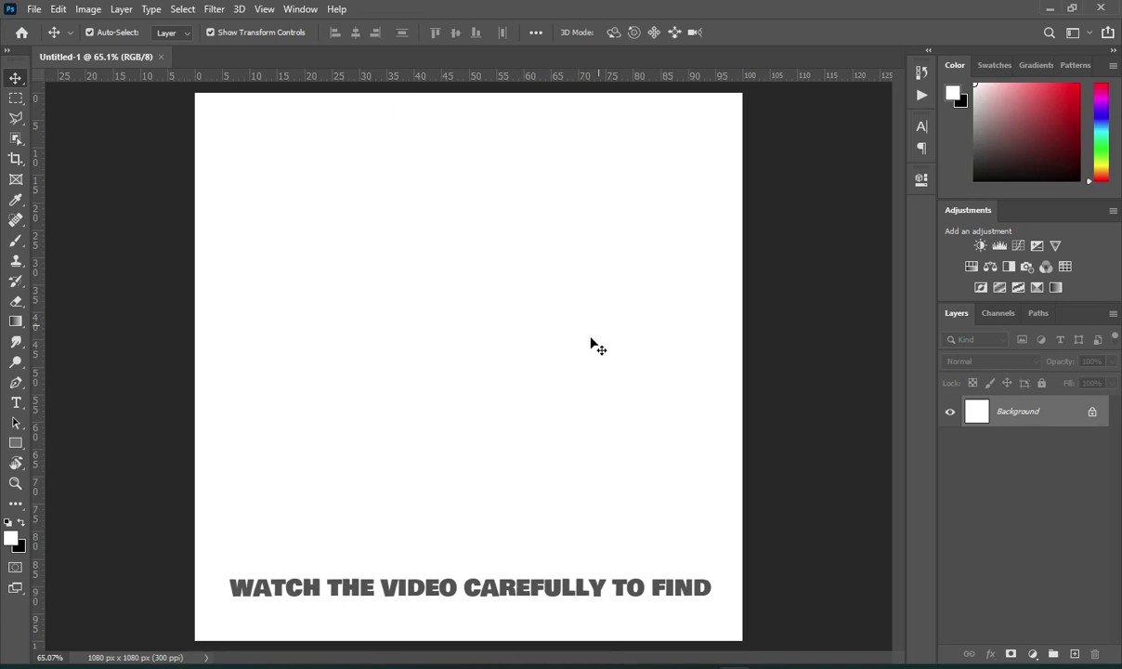
# Place the cutout of the singer with the microphone from the Youth Night folder, scaled to about 9.4%, in the canvas's upper-left quarter
pyautogui.click(601, 662)
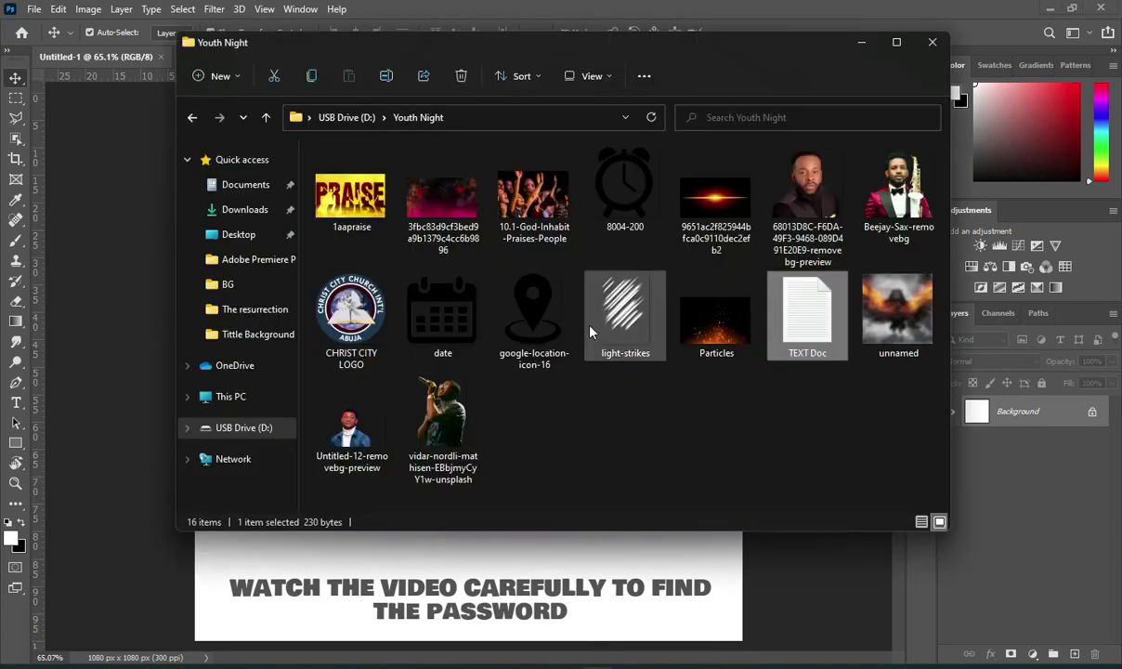
pyautogui.click(632, 446)
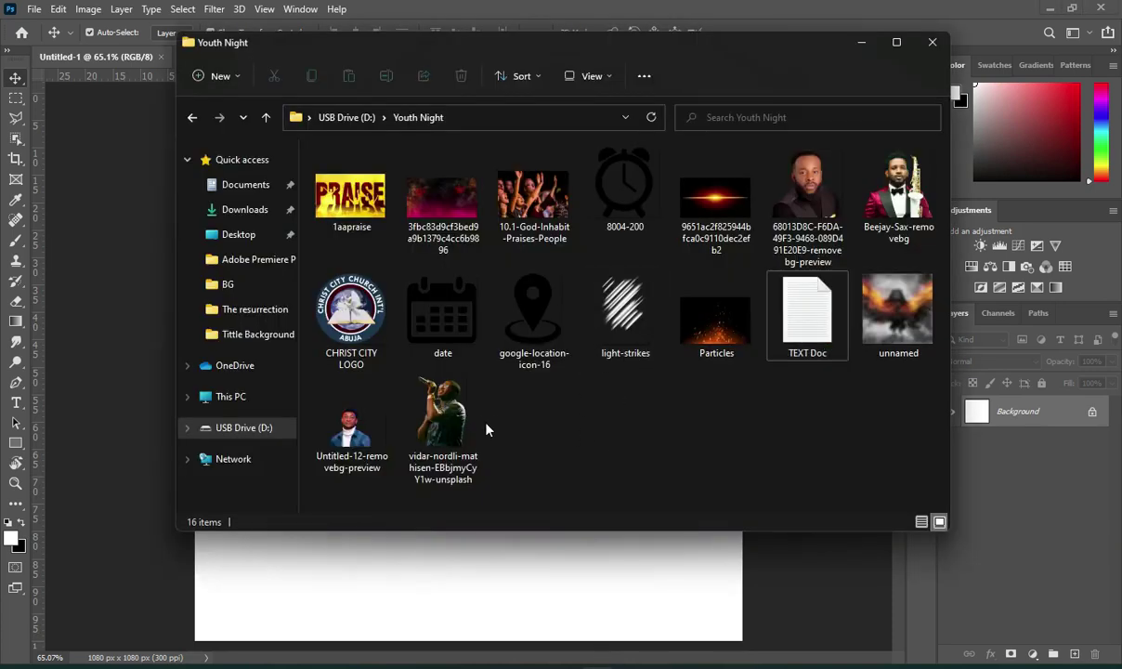
pyautogui.click(443, 420)
pyautogui.moveTo(439, 430); pyautogui.dragTo(421, 593)
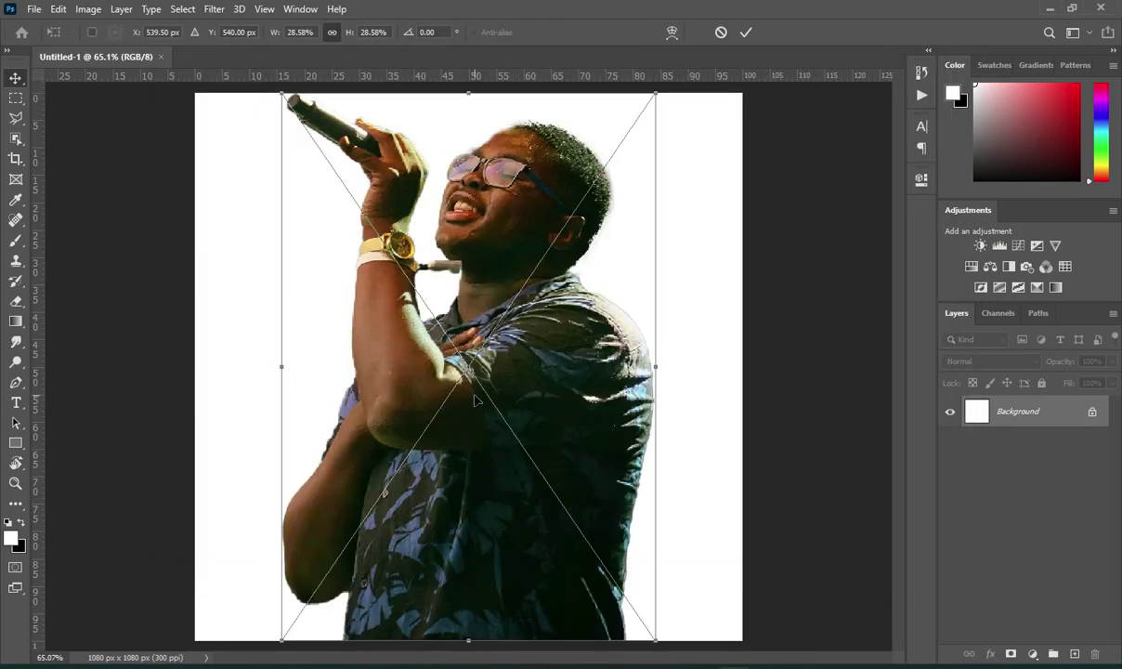
pyautogui.moveTo(657, 367); pyautogui.dragTo(408, 382)
pyautogui.moveTo(331, 381); pyautogui.dragTo(393, 289)
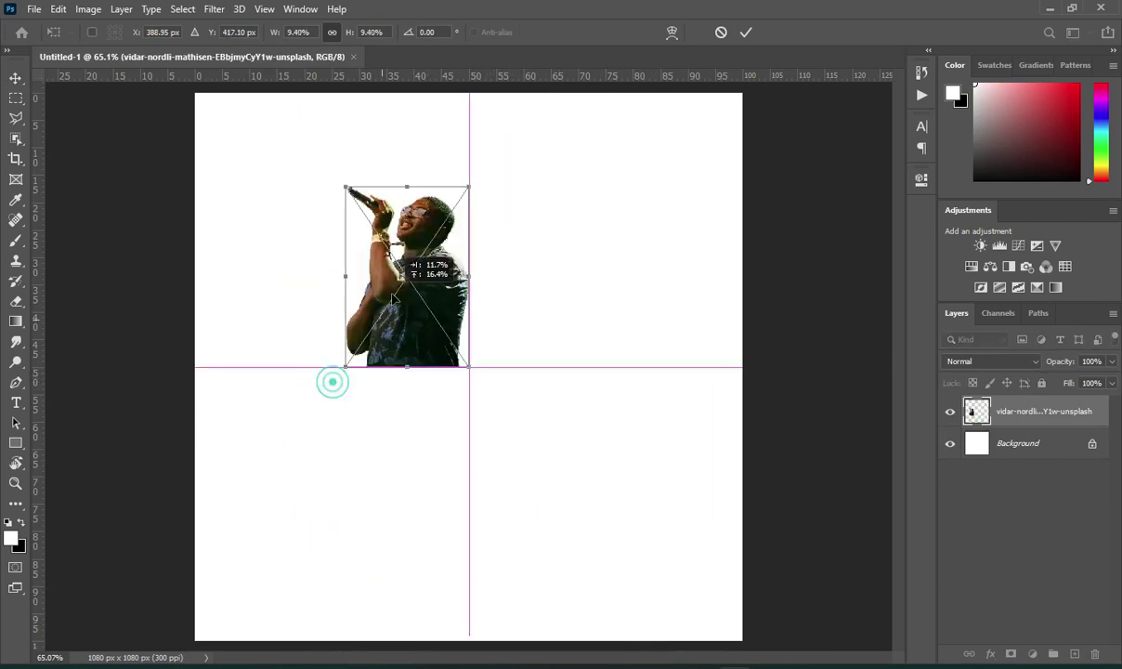
pyautogui.click(414, 281)
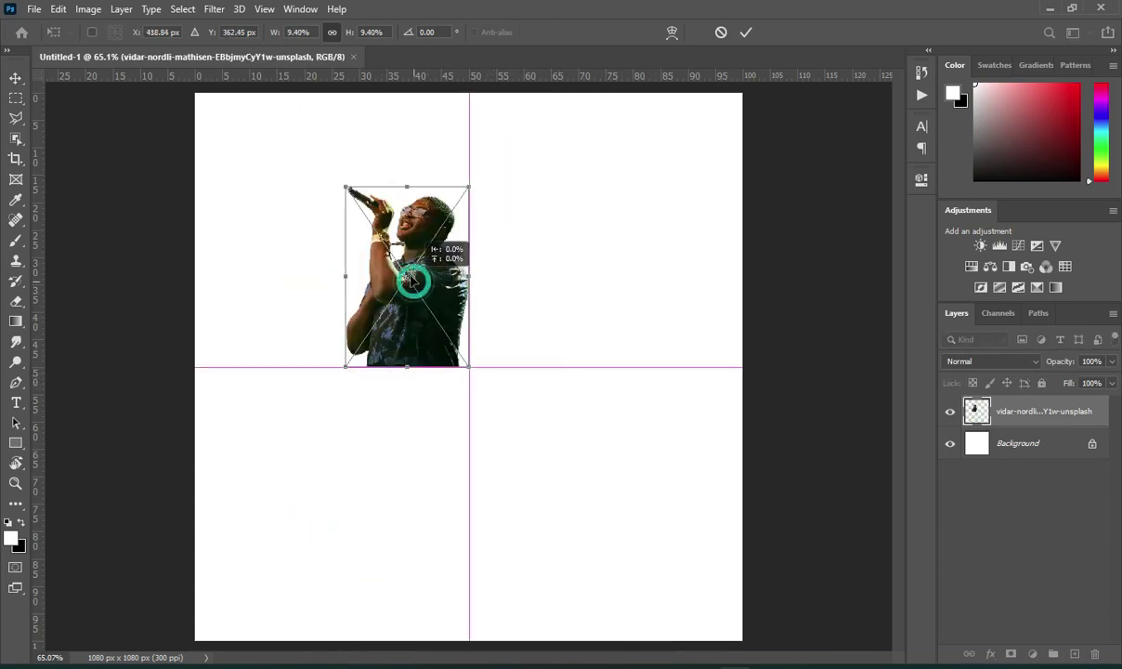
pyautogui.click(745, 32)
# Place the Untitled-12-removebg-preview cutout from the Youth Night folder, scaled to about 24%, overlapping the singer's right side
pyautogui.hotkey('alt', 'Tab')
pyautogui.click(350, 493)
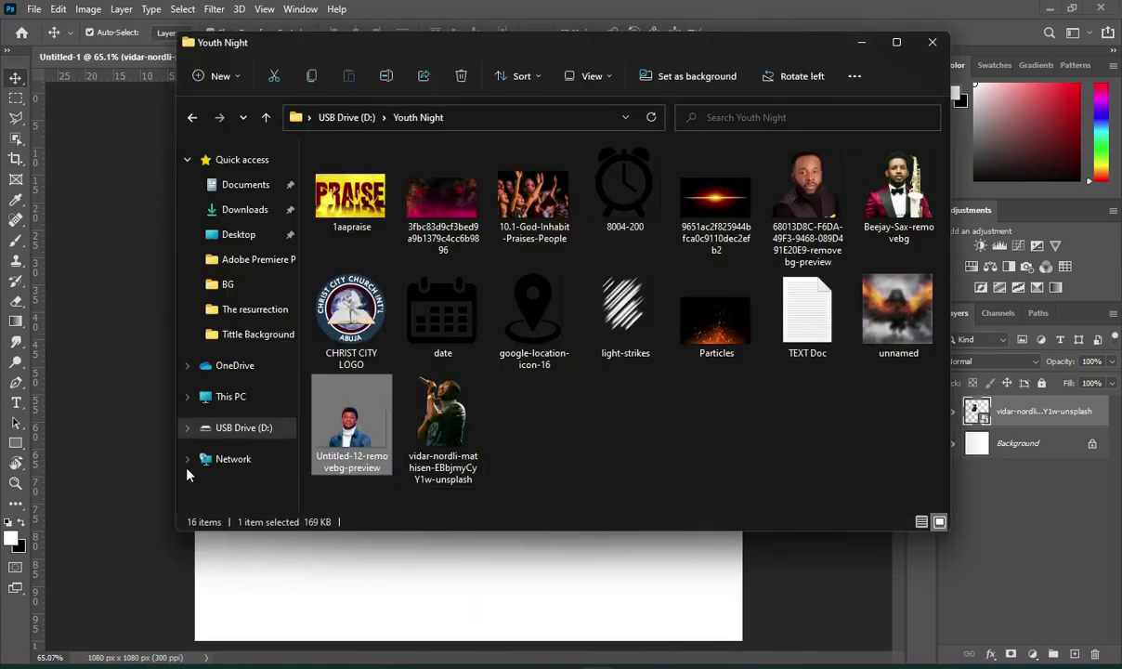
pyautogui.moveTo(351, 492); pyautogui.dragTo(346, 436)
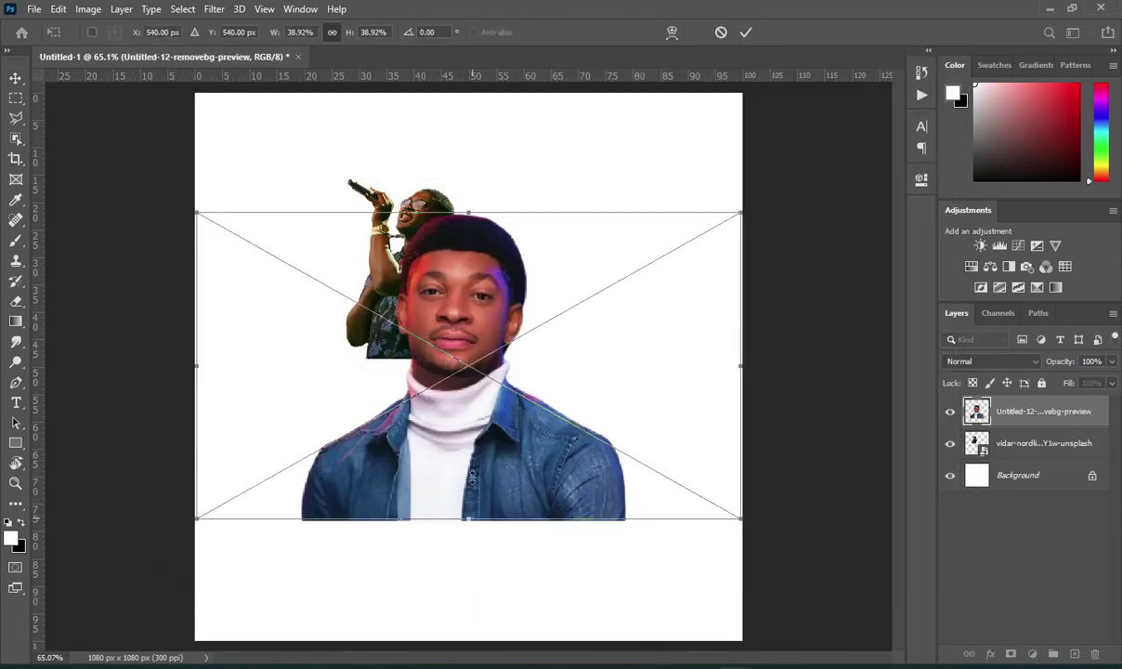
pyautogui.moveTo(469, 521); pyautogui.dragTo(468, 400)
pyautogui.moveTo(473, 323); pyautogui.dragTo(483, 291)
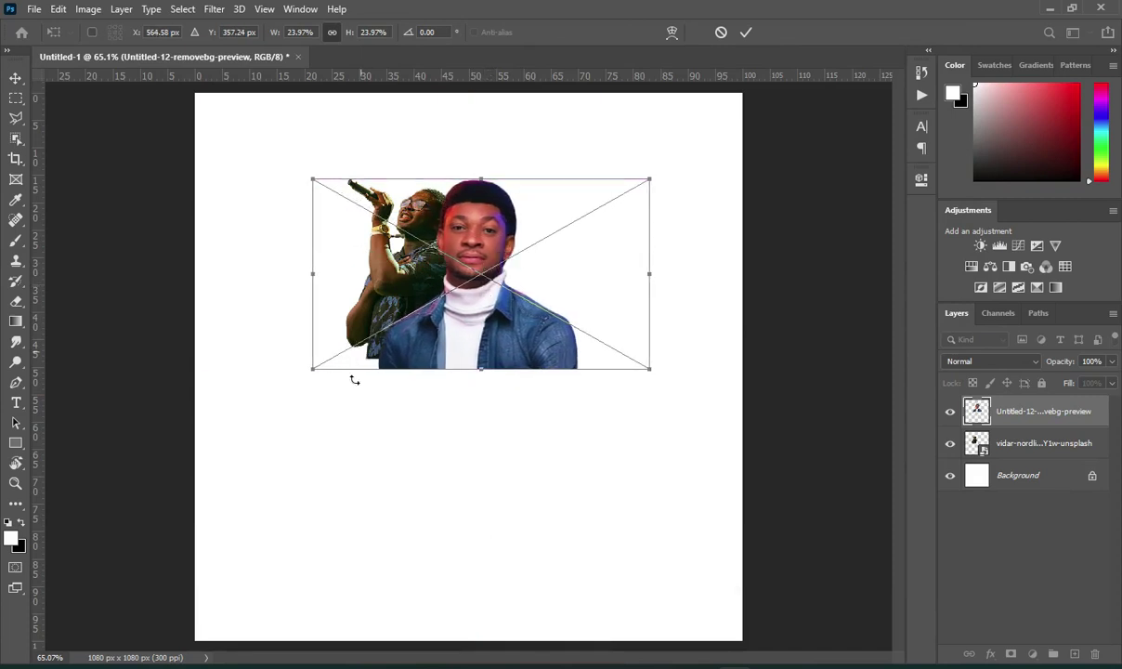
pyautogui.click(746, 33)
pyautogui.click(154, 312)
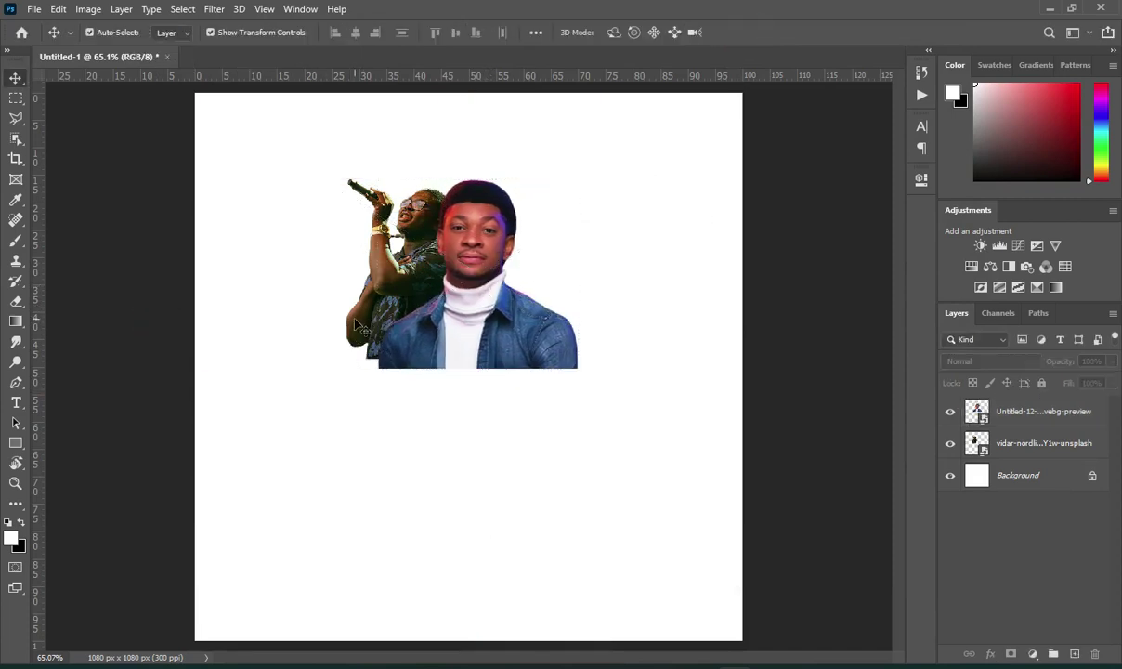
# Enlarge the singer cutout slightly so its base lines up with the denim-jacket man's
pyautogui.click(354, 318)
pyautogui.moveTo(341, 362); pyautogui.dragTo(334, 368)
pyautogui.click(747, 30)
pyautogui.click(785, 185)
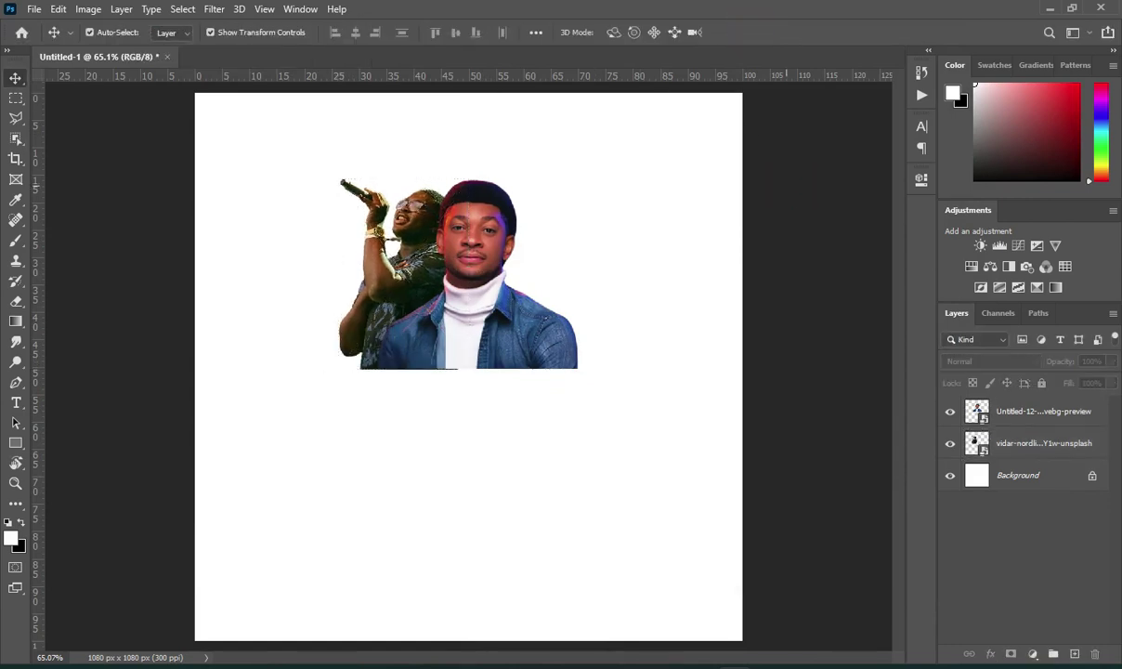
# Place the bearded man's cutout at about 18.8% scale right of the denim-jacket man, with its layer directly beneath his
pyautogui.click(589, 664)
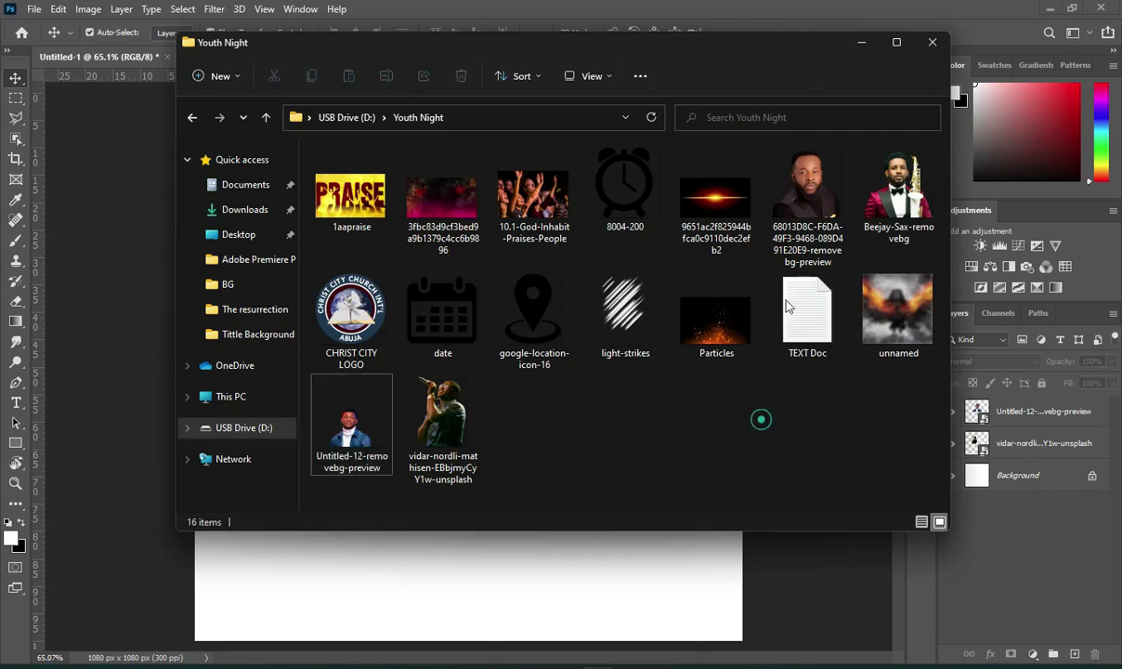
pyautogui.click(807, 200)
pyautogui.moveTo(807, 201); pyautogui.dragTo(514, 613)
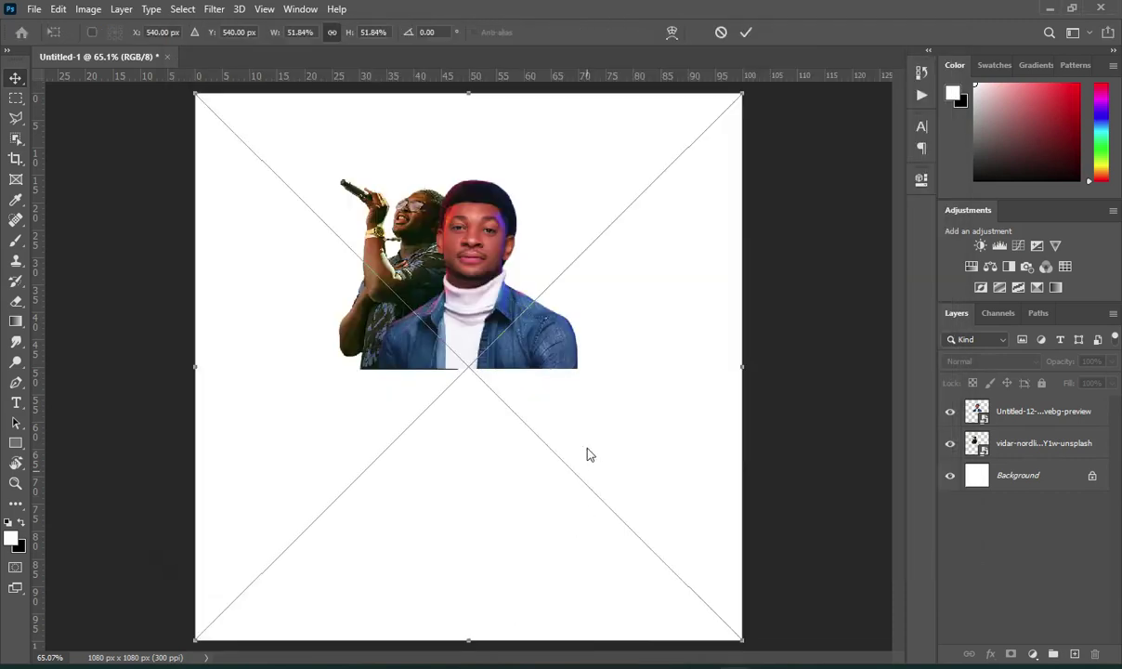
pyautogui.moveTo(193, 366); pyautogui.dragTo(536, 367)
pyautogui.moveTo(637, 357); pyautogui.dragTo(550, 269)
pyautogui.moveTo(657, 273); pyautogui.dragTo(652, 276)
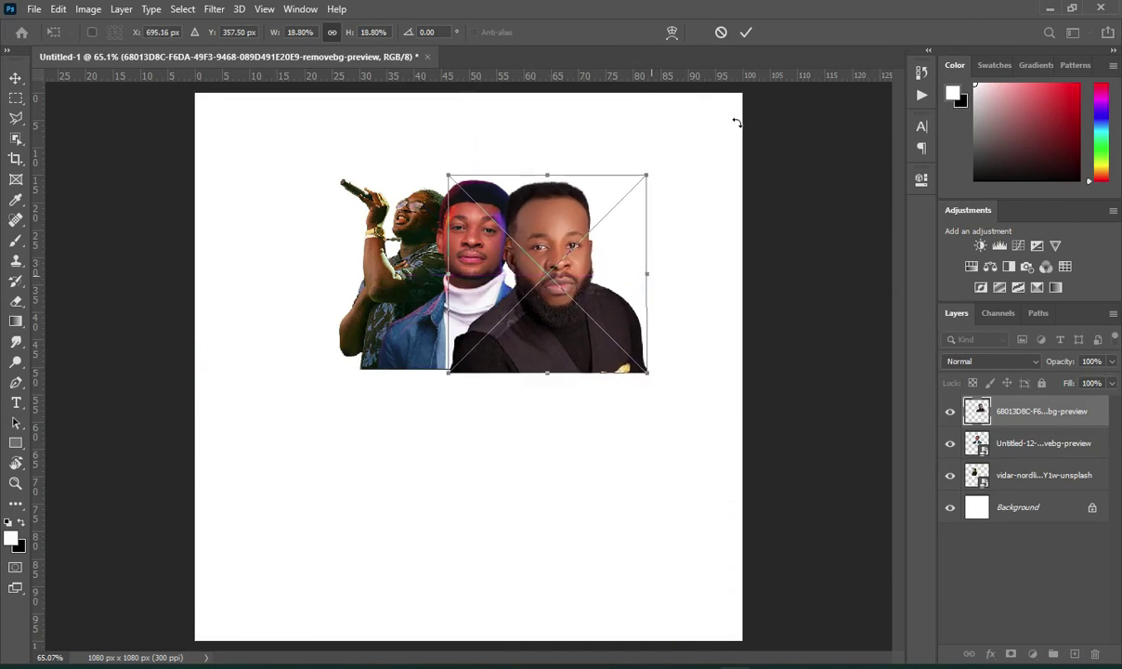
pyautogui.click(746, 32)
pyautogui.moveTo(971, 411); pyautogui.dragTo(947, 444)
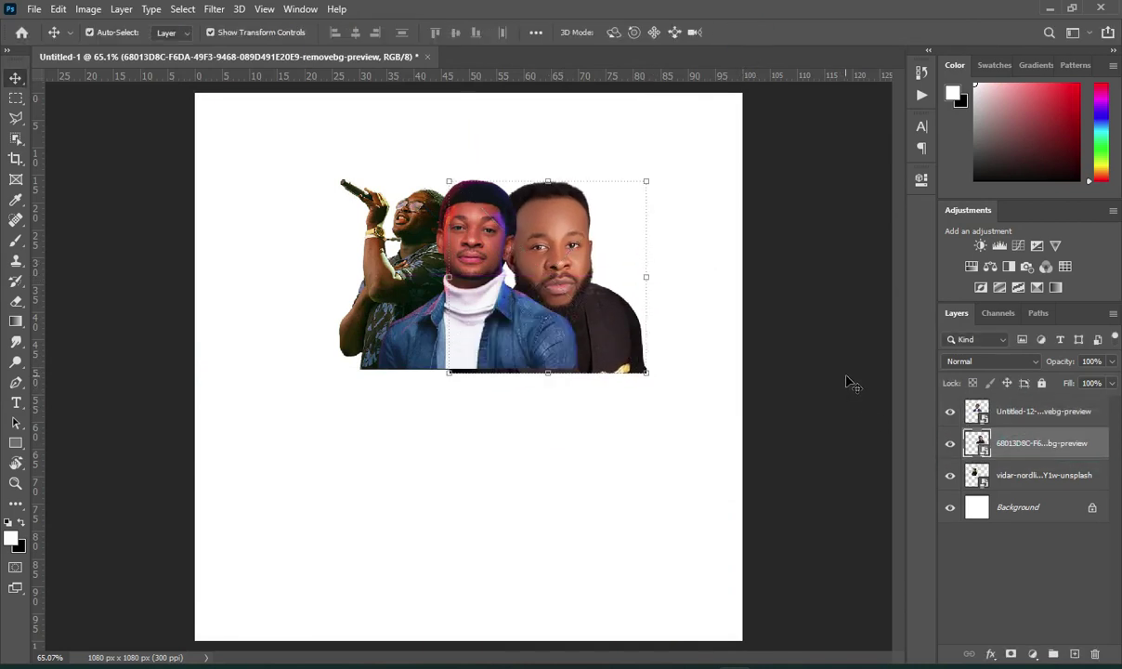
# Move the three placed cutouts together to the left to free space on the right of the group
pyautogui.moveTo(812, 298); pyautogui.dragTo(641, 279)
pyautogui.moveTo(468, 304); pyautogui.dragTo(394, 303)
pyautogui.click(784, 303)
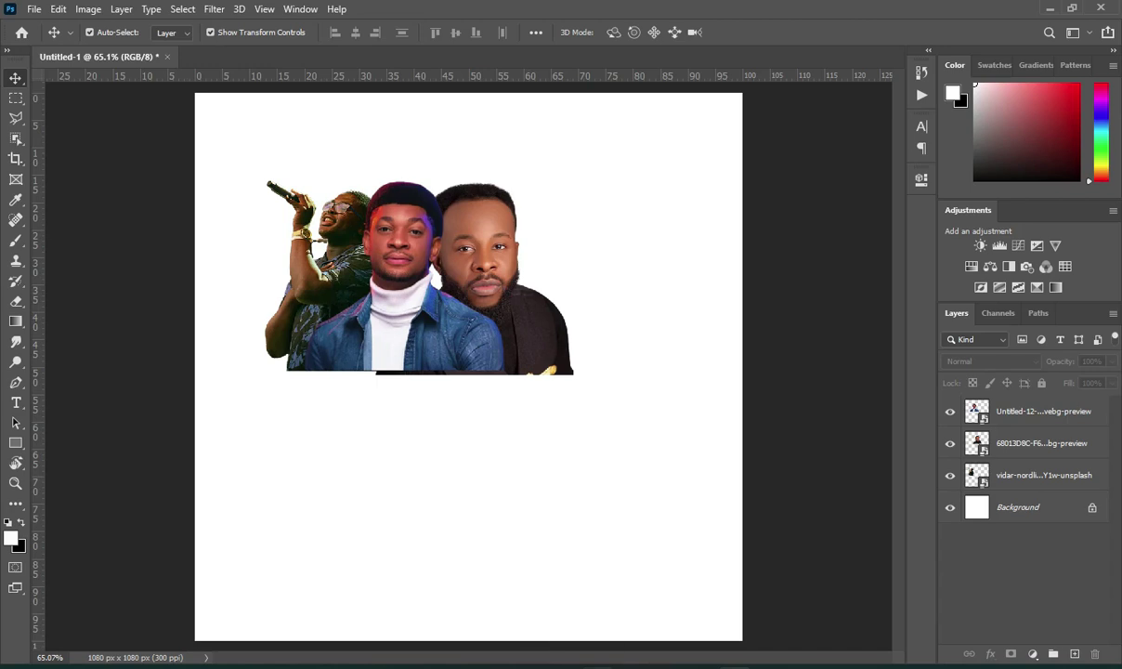
# Place the saxophonist's cutout from the Youth Night folder, scaled to about 20.3%, at the right end of the group
pyautogui.hotkey('alt', 'Tab')
pyautogui.press('Right')
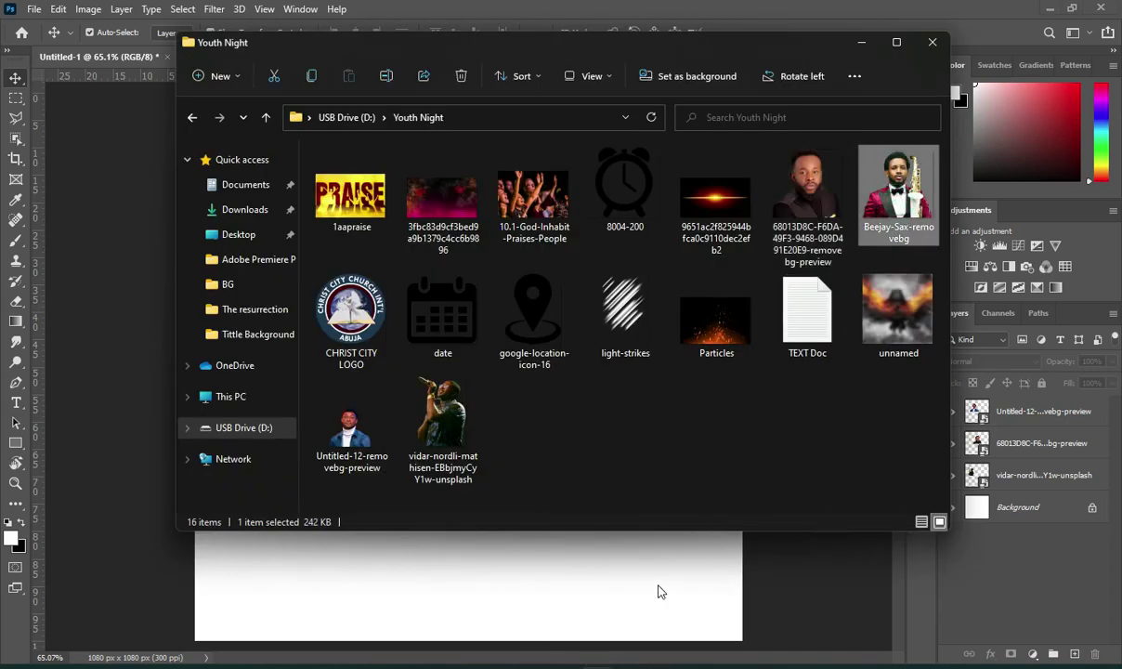
pyautogui.hotkey('alt', 'Tab')
pyautogui.hotkey('ctrl', 'v')
pyautogui.moveTo(198, 367); pyautogui.dragTo(516, 366)
pyautogui.moveTo(590, 351); pyautogui.dragTo(520, 278)
pyautogui.moveTo(554, 389); pyautogui.dragTo(555, 375)
pyautogui.moveTo(563, 243); pyautogui.dragTo(554, 244)
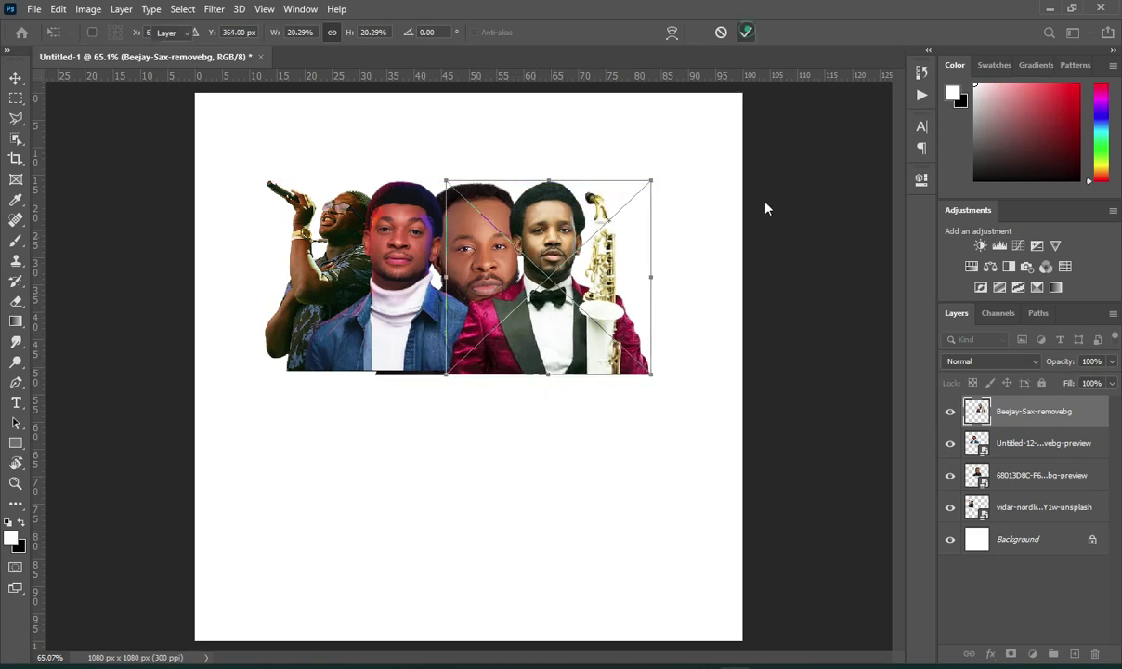
pyautogui.press('Return')
pyautogui.click(796, 288)
# Select the four cutout layers and convert them into a single smart object
pyautogui.moveTo(787, 293); pyautogui.dragTo(210, 320)
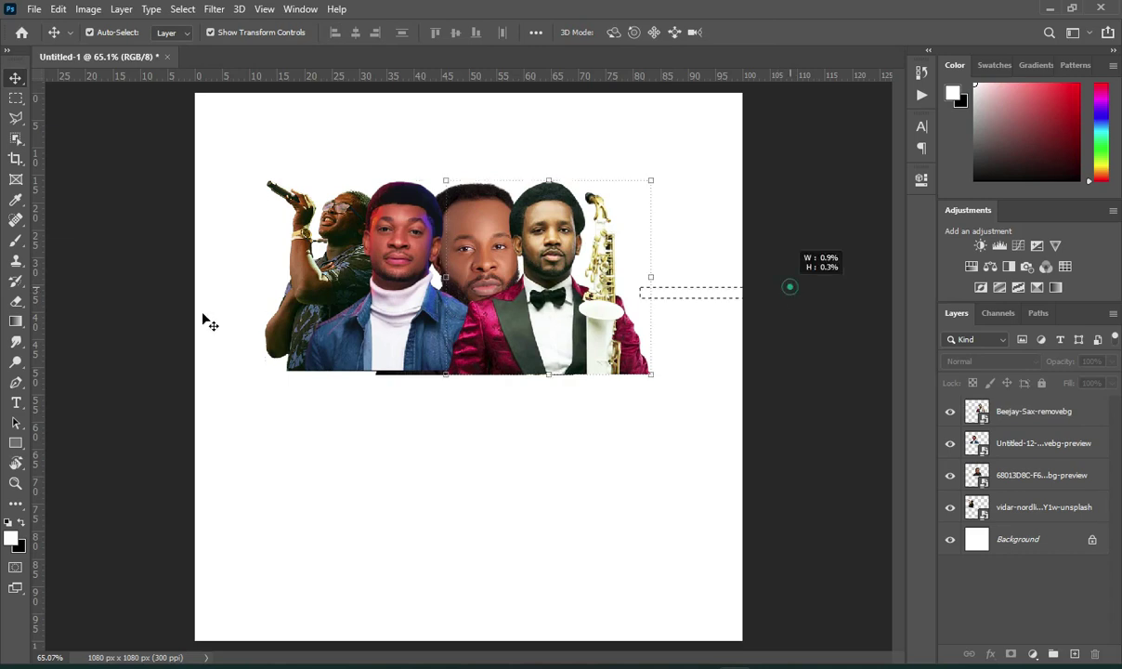
pyautogui.rightClick(1033, 416)
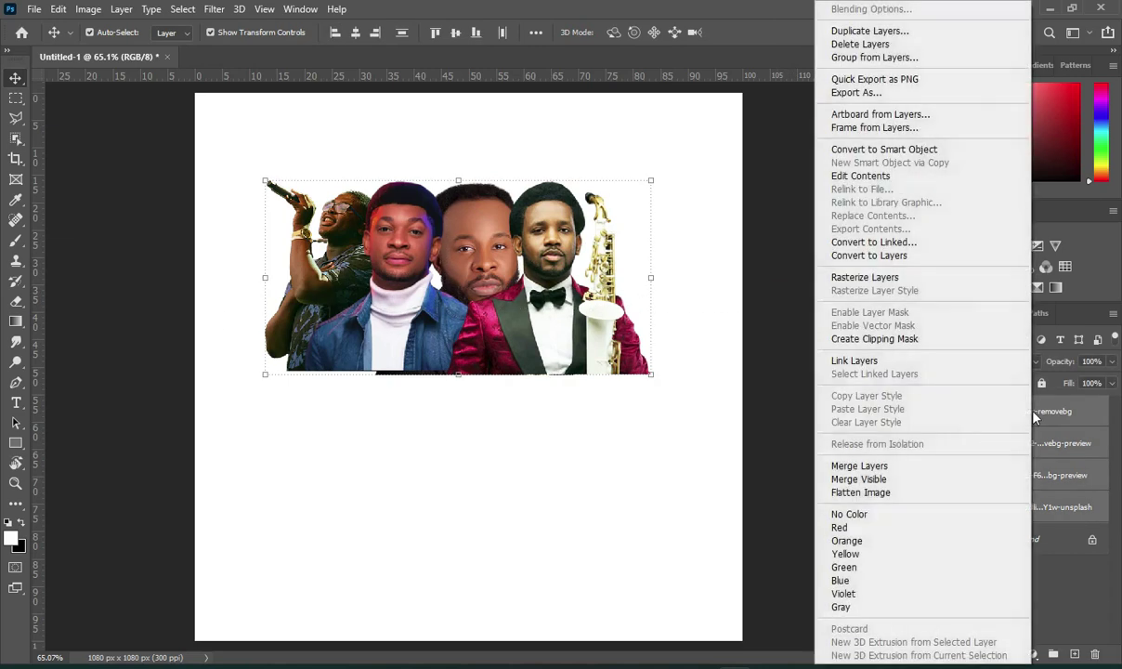
pyautogui.click(831, 149)
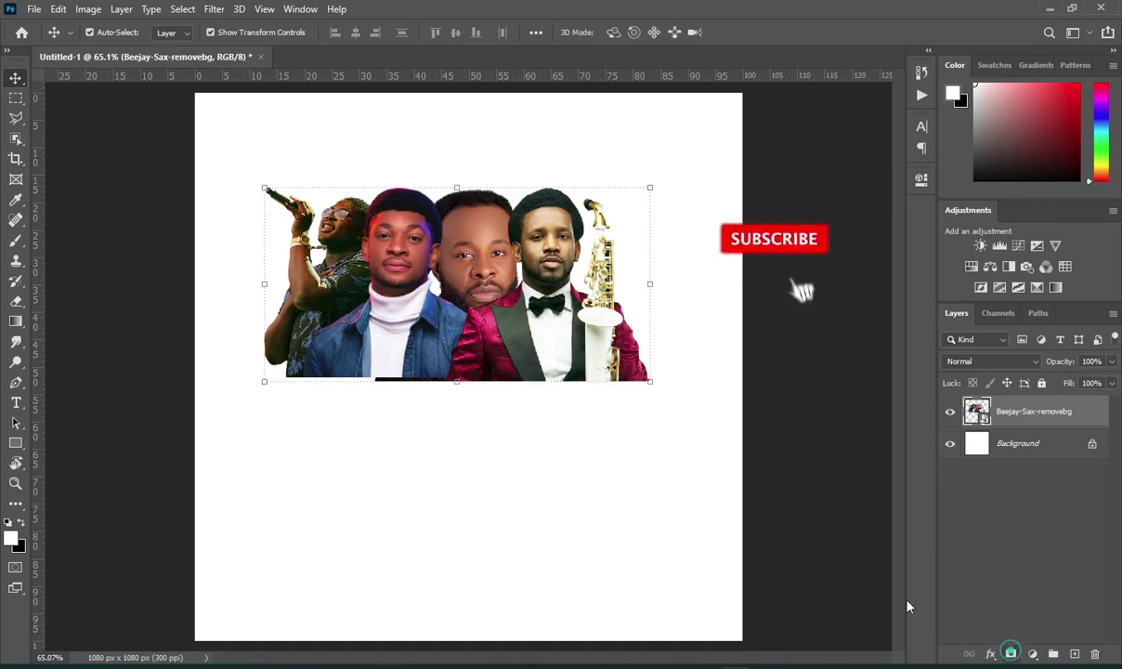
# Add a layer mask to the group smart object and fade its lower edge with black-to-transparent linear gradients, including the saxophonist's corner
pyautogui.click(1011, 653)
pyautogui.press('g')
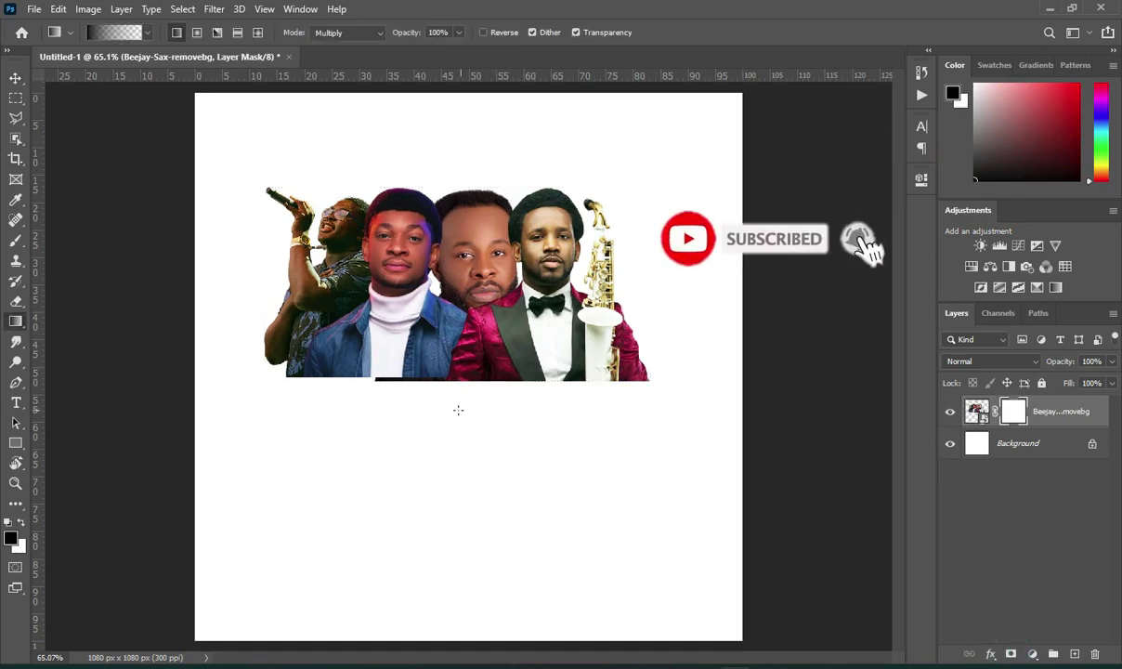
pyautogui.moveTo(458, 410); pyautogui.dragTo(432, 330)
pyautogui.moveTo(449, 389); pyautogui.dragTo(437, 346)
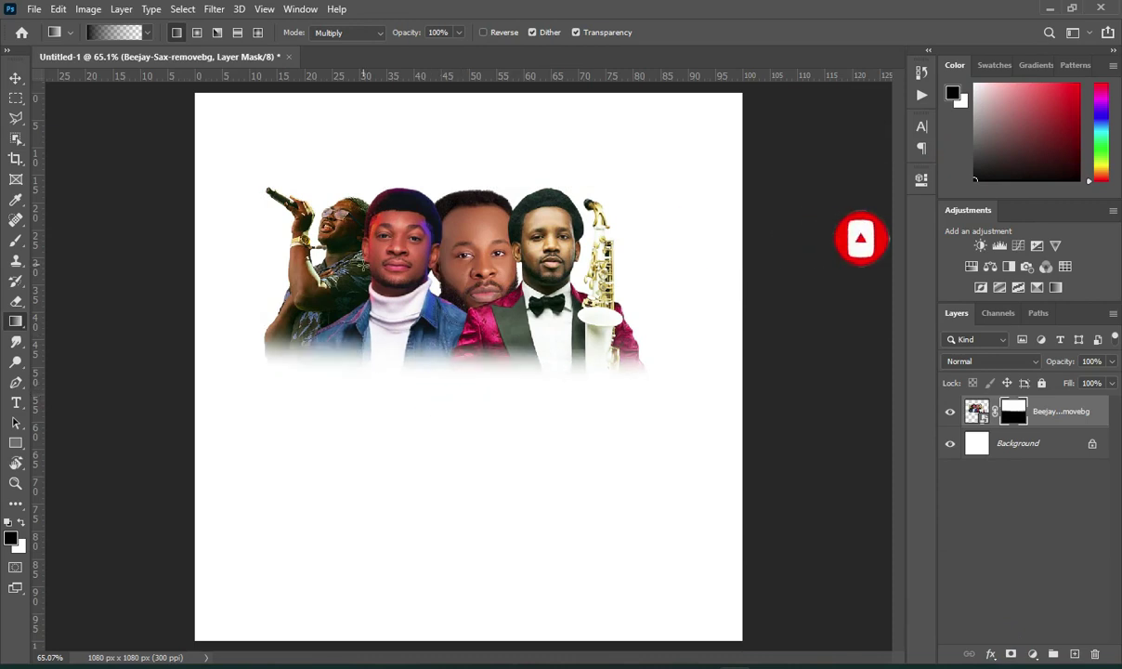
pyautogui.moveTo(606, 393); pyautogui.dragTo(604, 346)
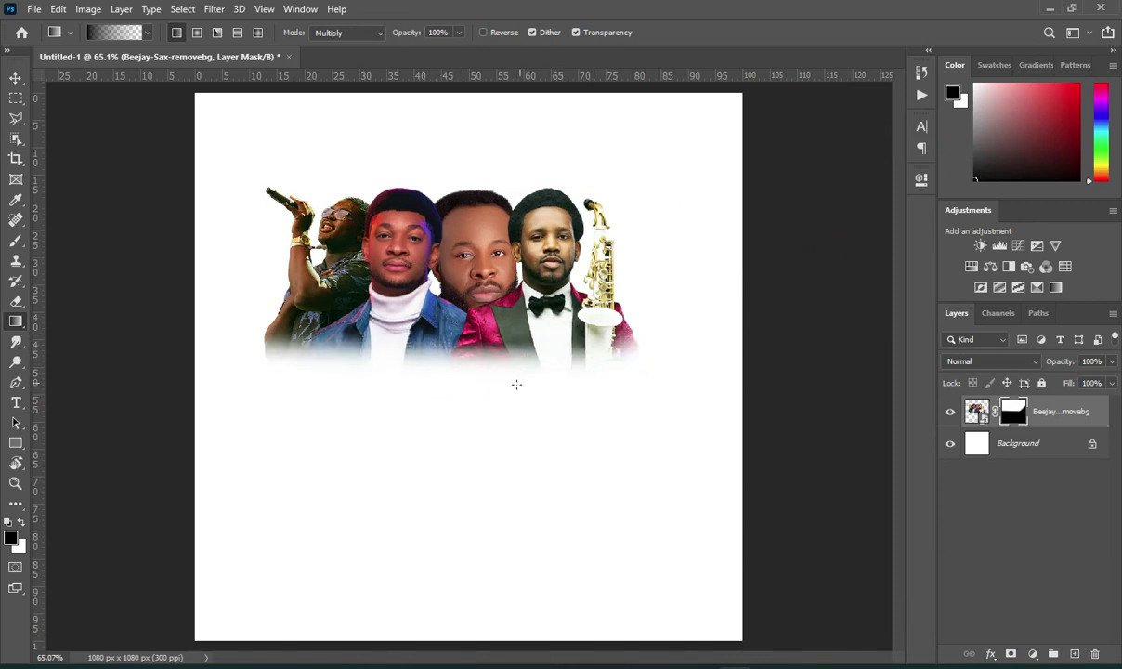
# Enlarge the group smart object to about 112.4% and centre it horizontally in the upper half of the canvas
pyautogui.click(15, 78)
pyautogui.moveTo(466, 342); pyautogui.dragTo(477, 381)
pyautogui.moveTo(478, 292); pyautogui.dragTo(470, 289)
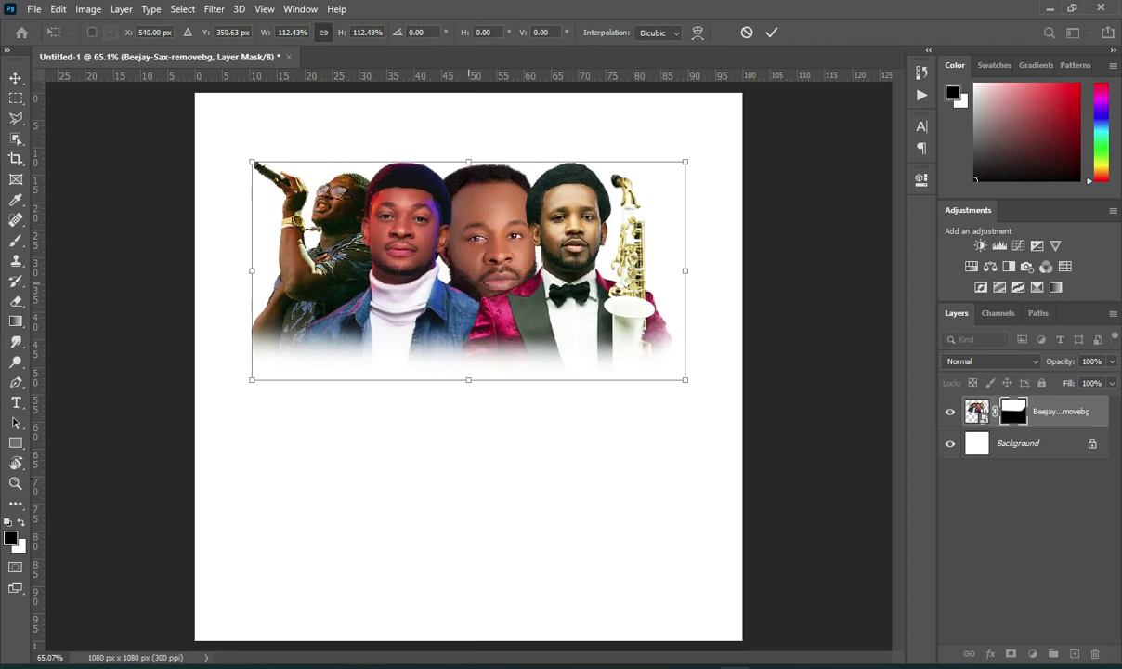
pyautogui.click(771, 33)
pyautogui.click(772, 32)
pyautogui.click(814, 233)
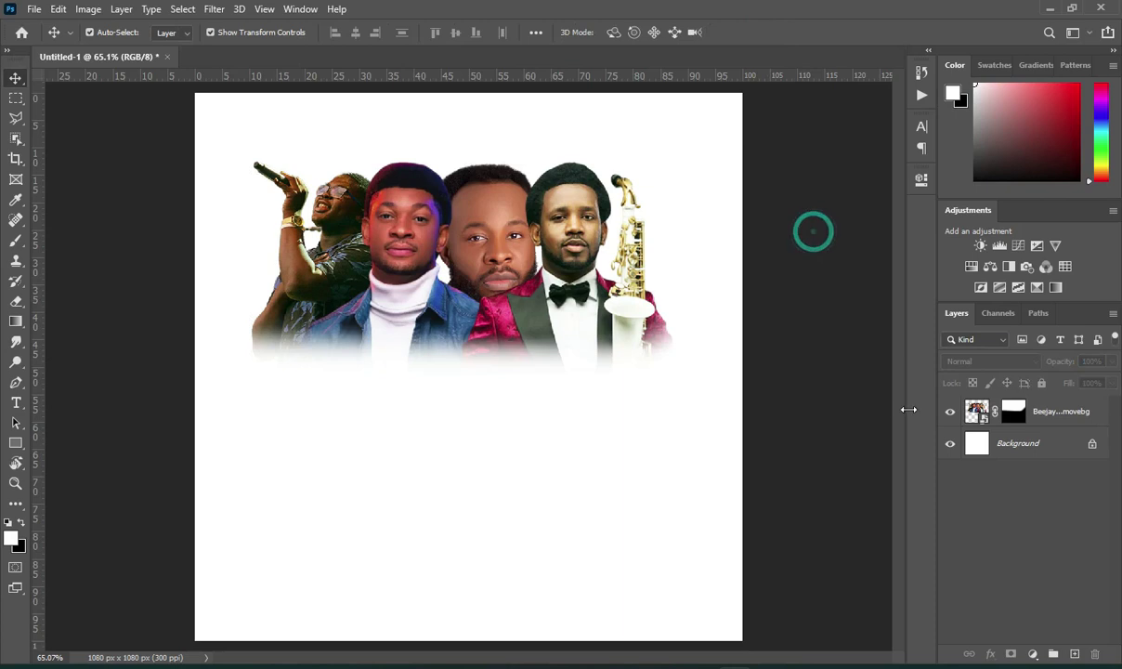
# Place the fiery grey "unnamed" image from the Youth Night folder directly above the Background layer, filling the canvas at 24%
pyautogui.click(1038, 449)
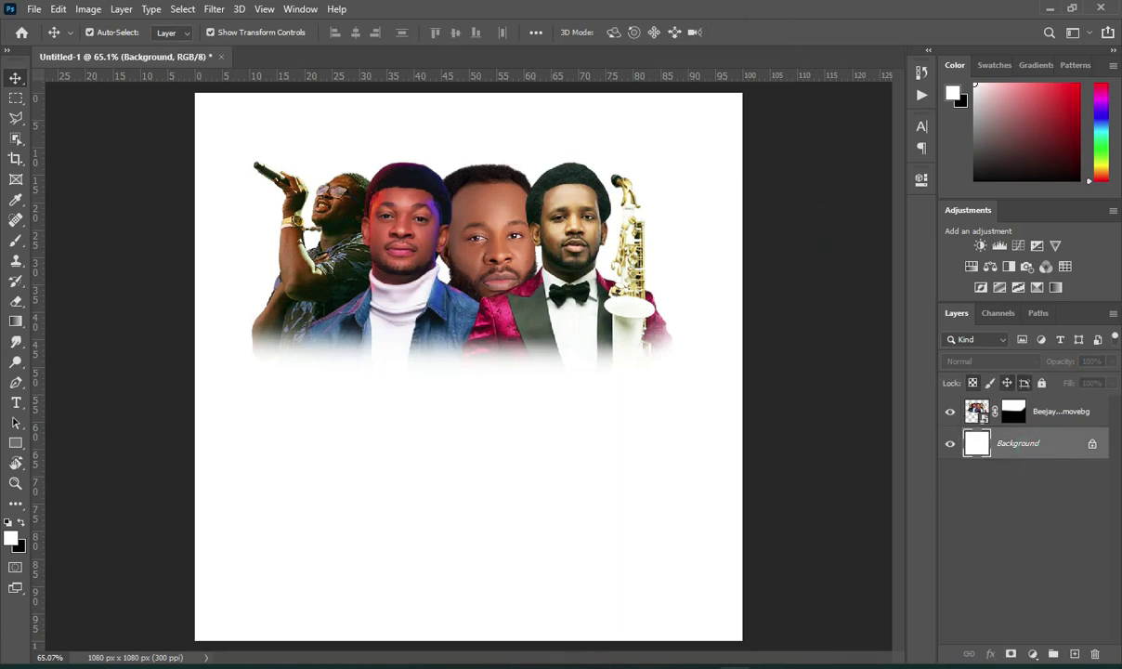
pyautogui.hotkey('alt', 'Tab')
pyautogui.click(899, 317)
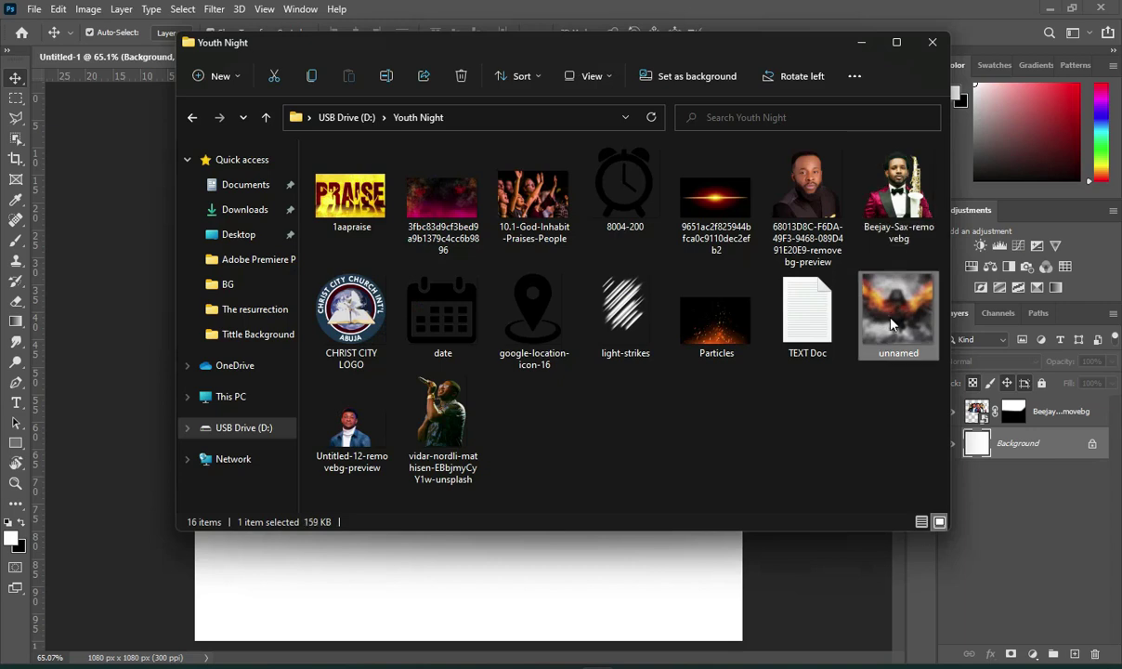
pyautogui.click(651, 550)
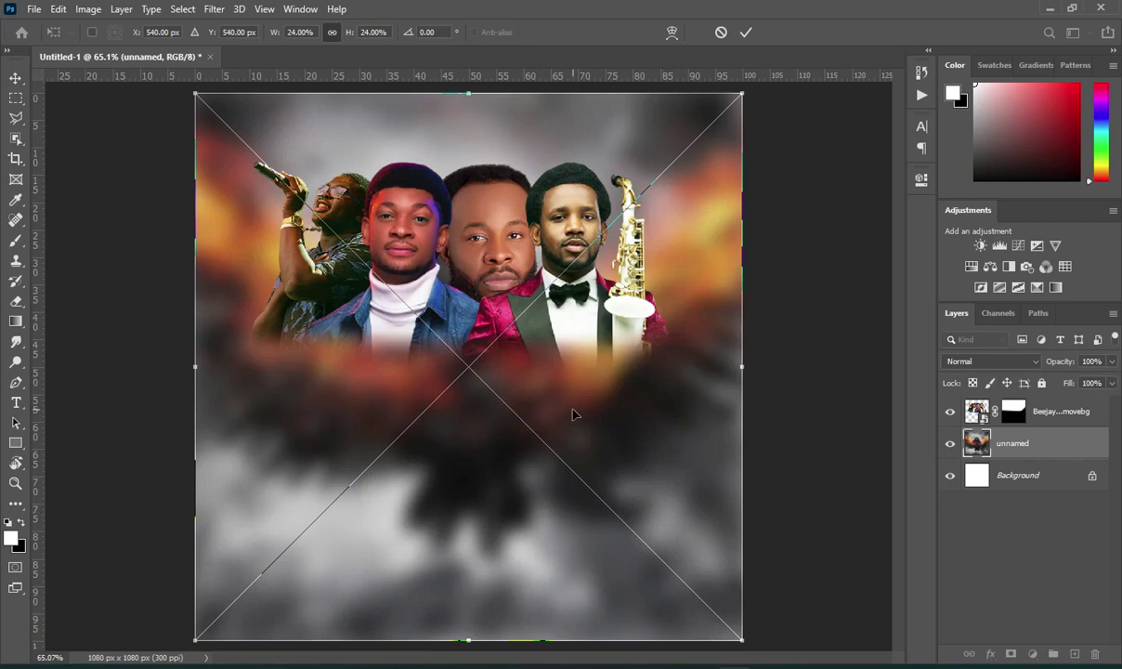
pyautogui.click(743, 33)
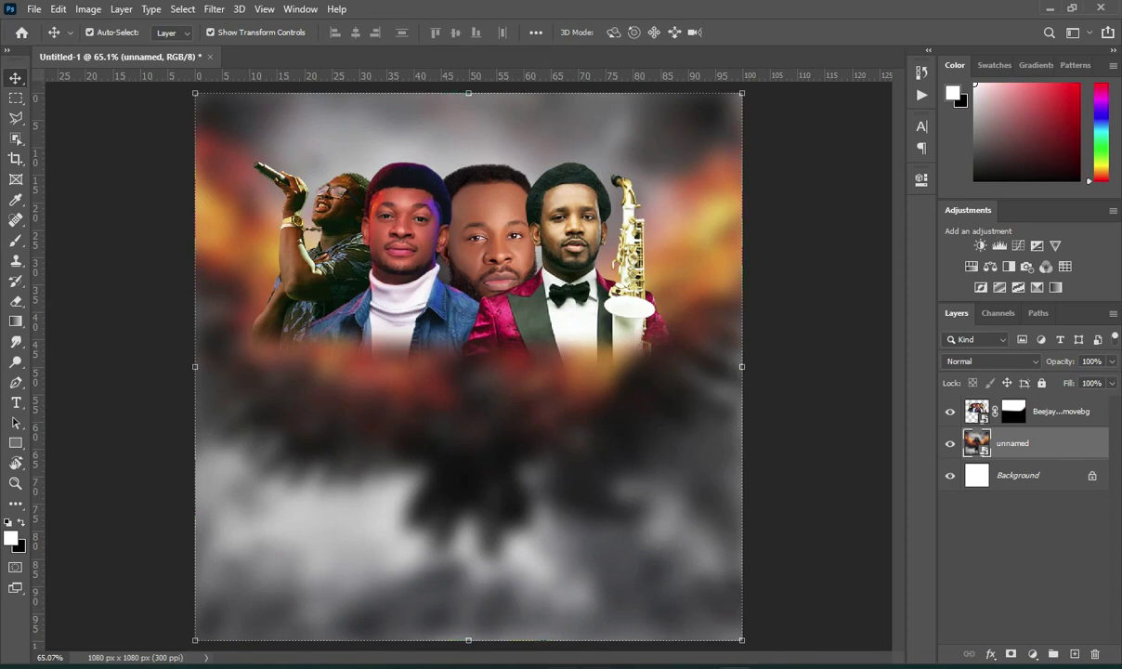
# Place the dark magenta smoke image from the Youth Night folder above the fiery background, enlarged to cover the canvas's lower two thirds
pyautogui.hotkey('alt', 'Tab')
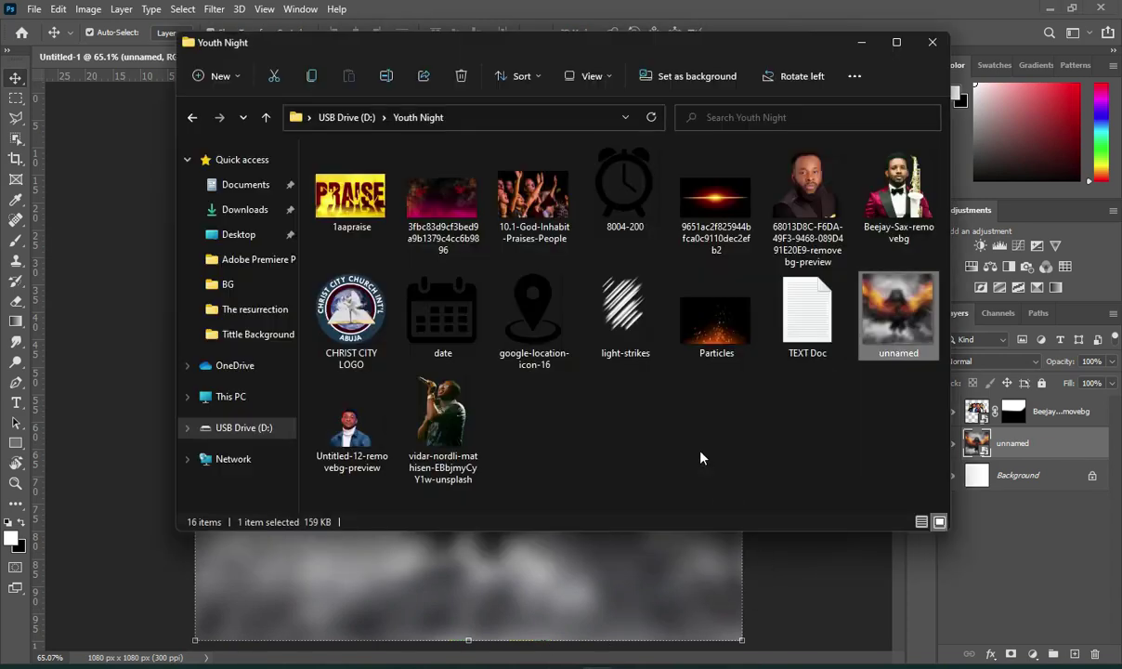
pyautogui.moveTo(443, 200); pyautogui.dragTo(390, 336)
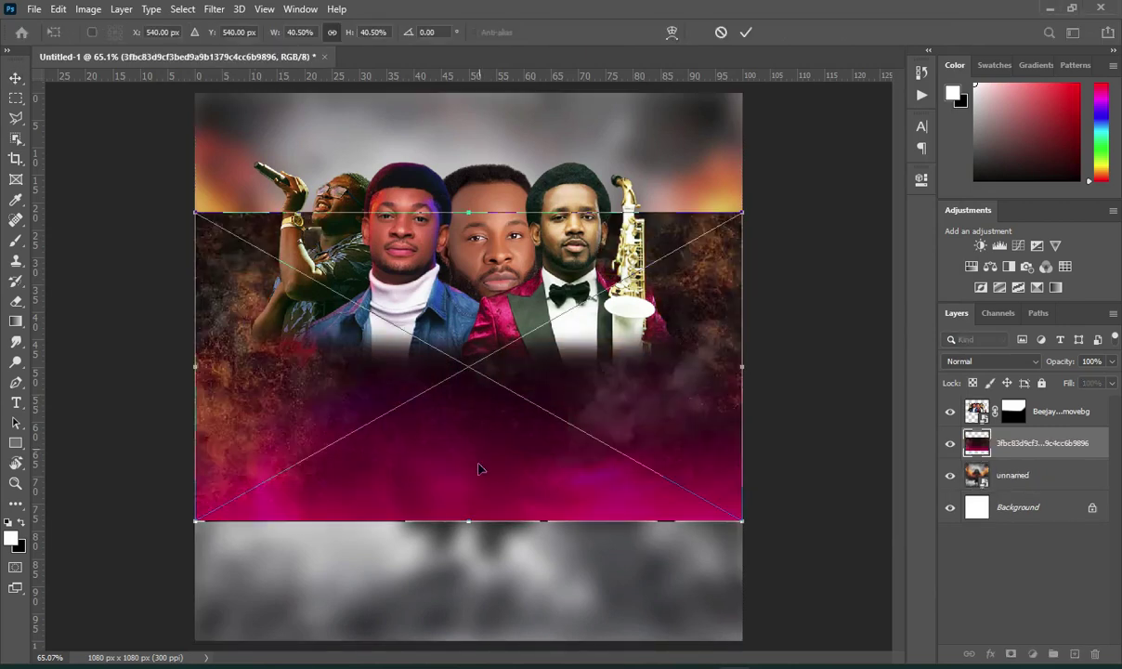
pyautogui.moveTo(492, 522); pyautogui.dragTo(468, 639)
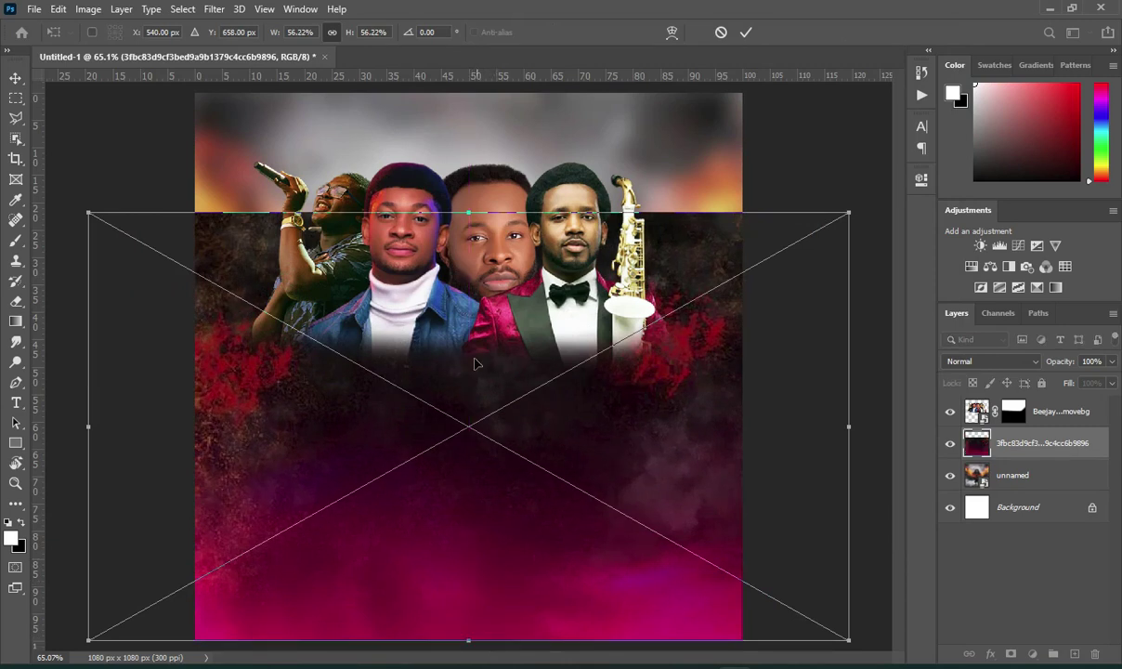
pyautogui.moveTo(464, 208); pyautogui.dragTo(469, 278)
pyautogui.click(746, 35)
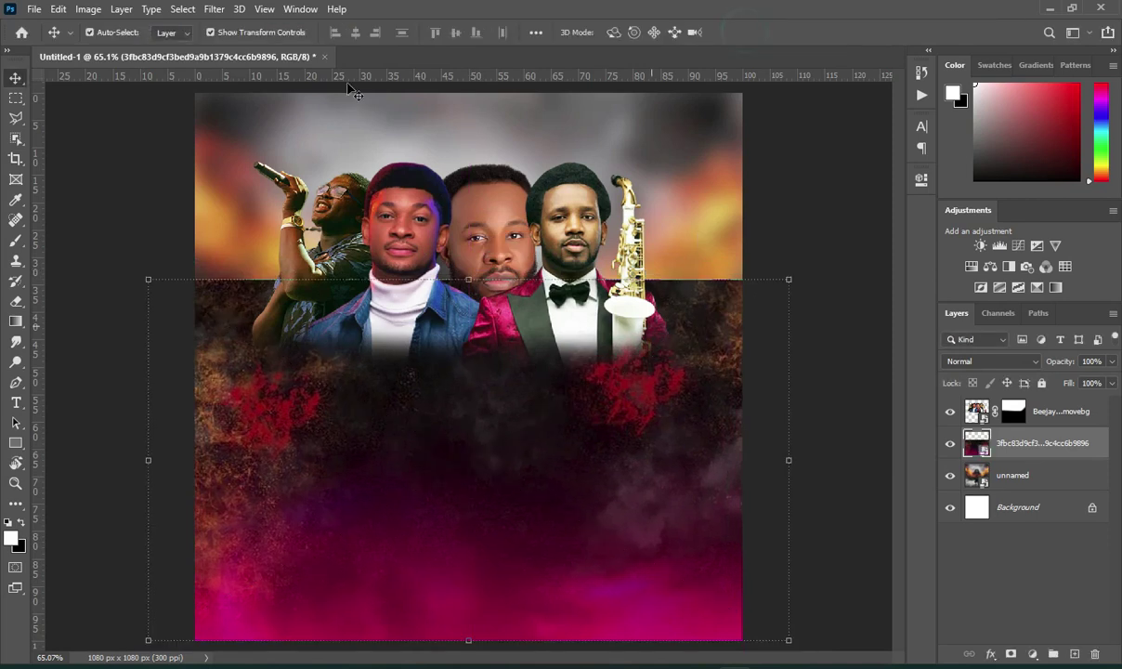
# Apply a Gaussian Blur with a radius of 8.4 pixels to the magenta smoke layer
pyautogui.click(214, 9)
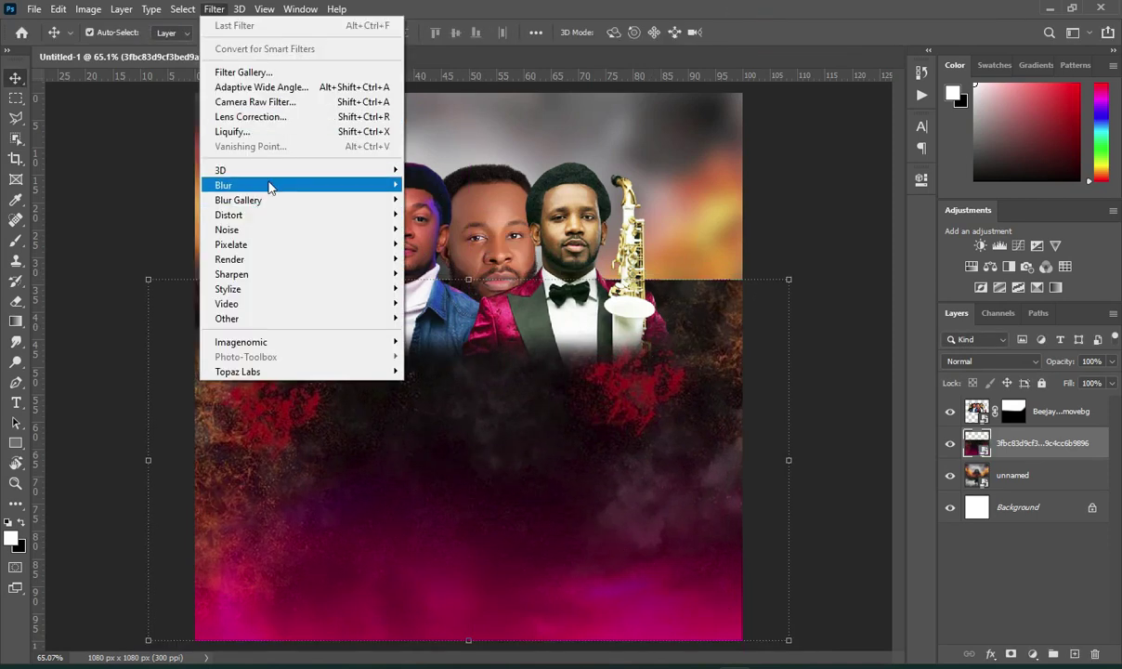
pyautogui.moveTo(268, 184)
pyautogui.click(428, 245)
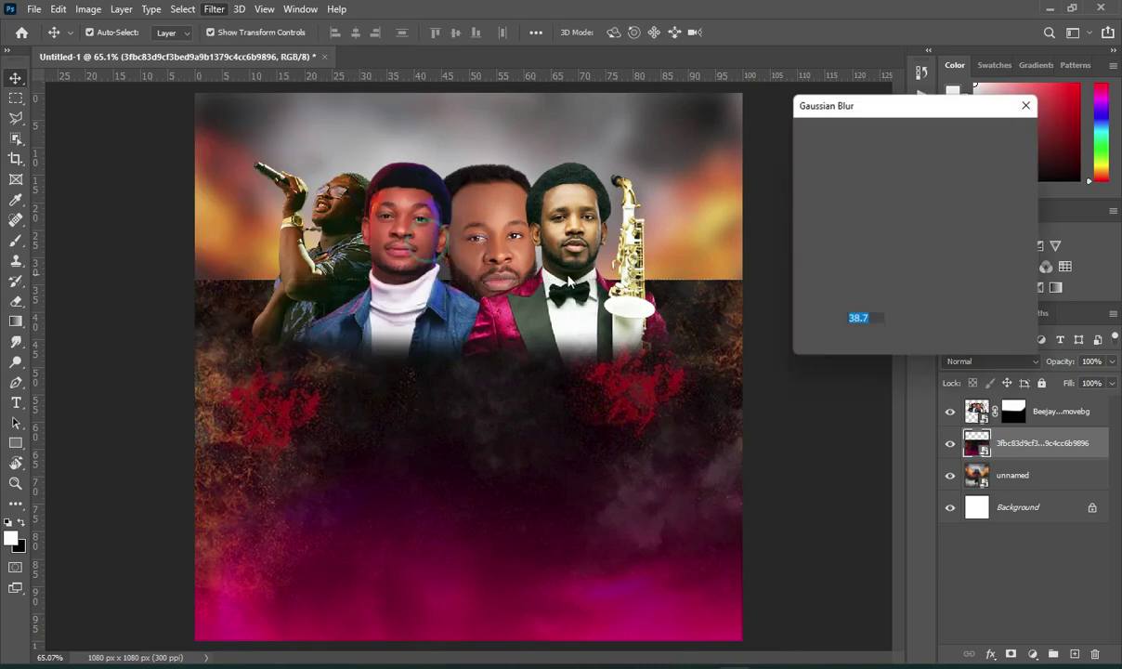
pyautogui.write('8')
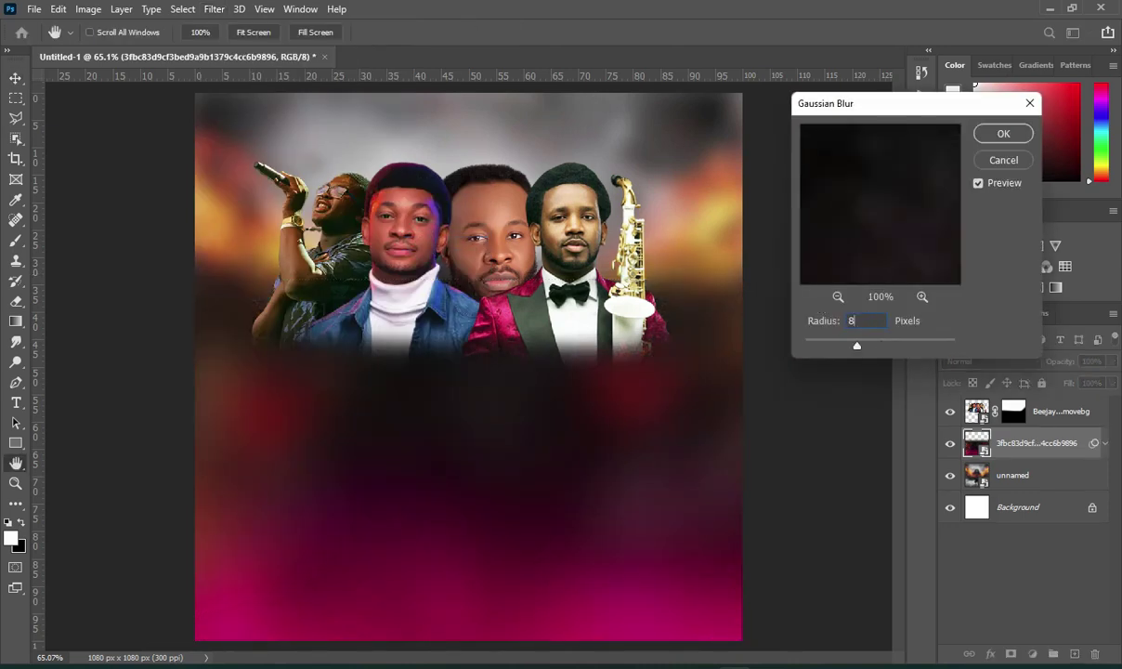
pyautogui.write('.4')
pyautogui.press('Return')
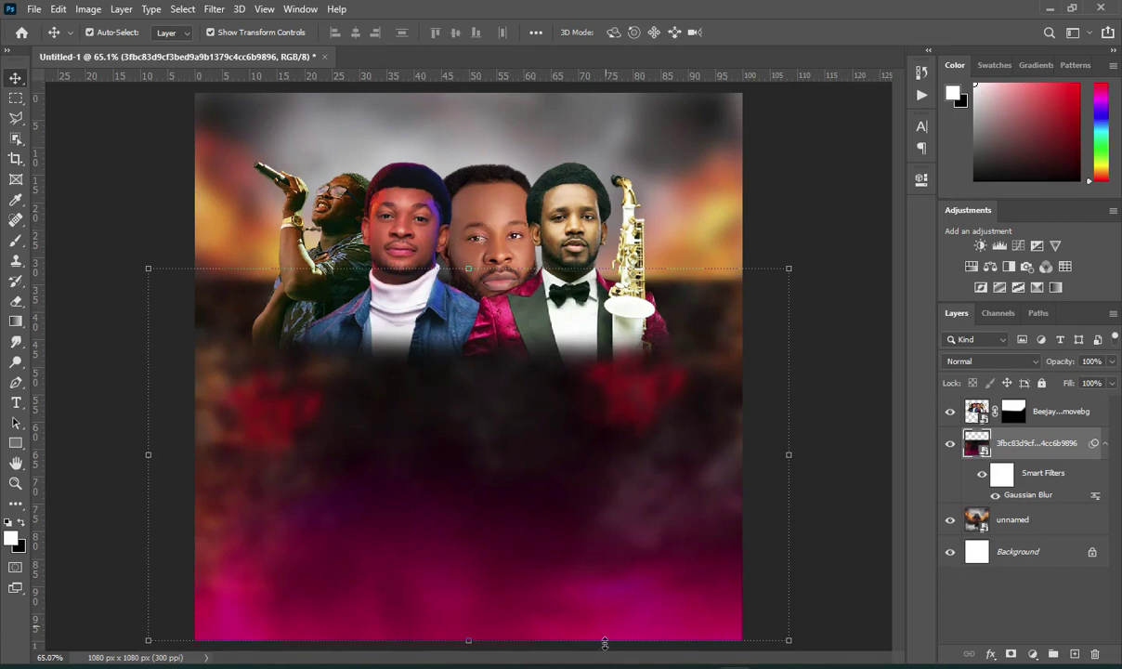
# Place the 1aapraise image behind the group at 66.12%, centred horizontally and moved up to about Y 251 px
pyautogui.hotkey('alt', 'Tab')
pyautogui.click(351, 206)
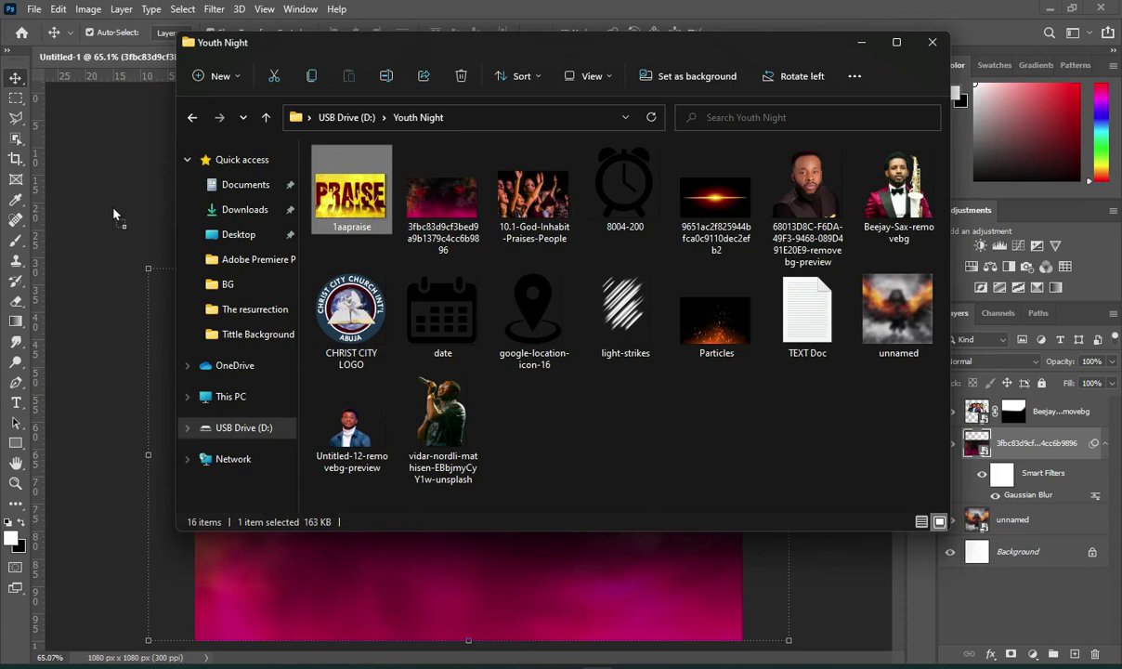
pyautogui.click(201, 219)
pyautogui.moveTo(202, 219); pyautogui.dragTo(233, 218)
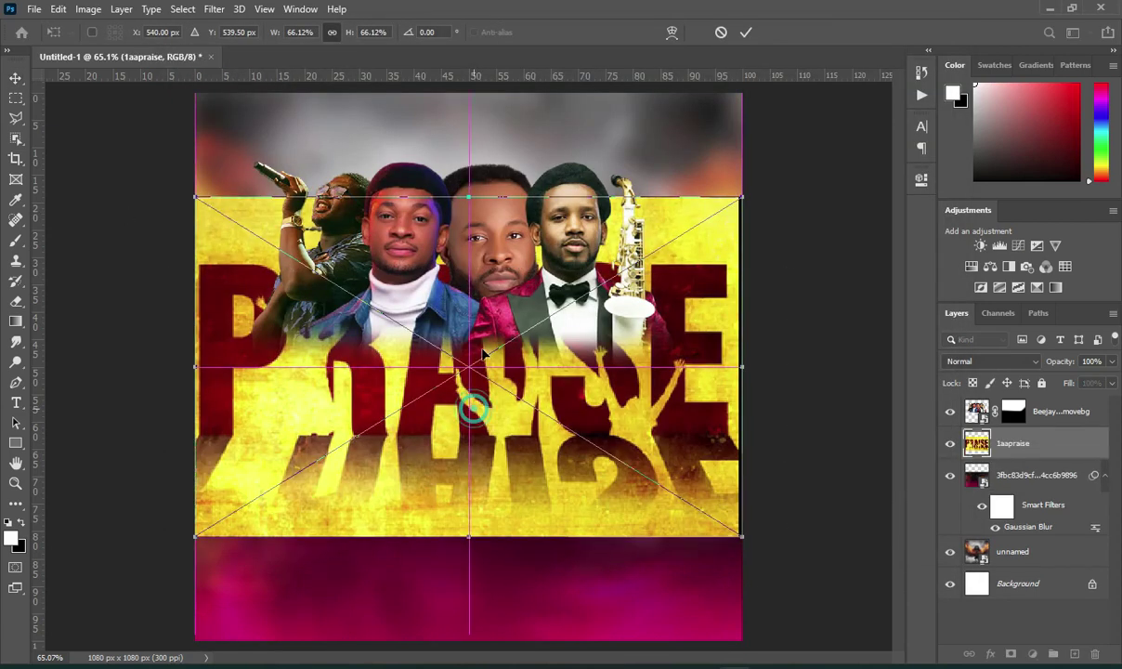
pyautogui.moveTo(474, 412); pyautogui.dragTo(486, 306)
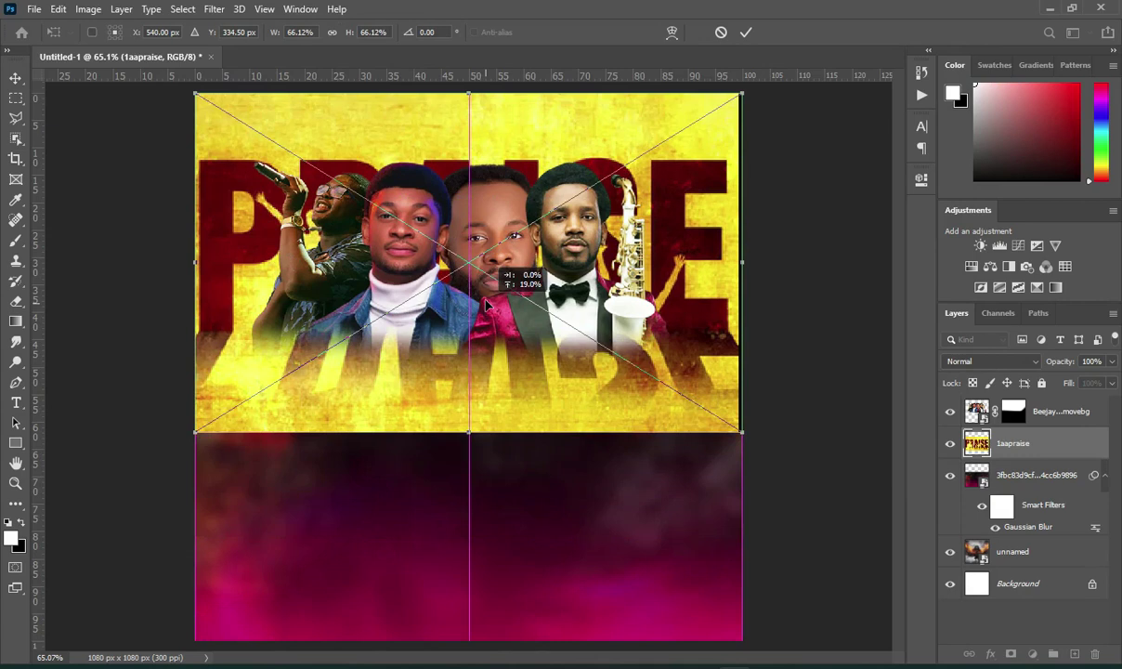
pyautogui.moveTo(487, 302); pyautogui.dragTo(485, 299)
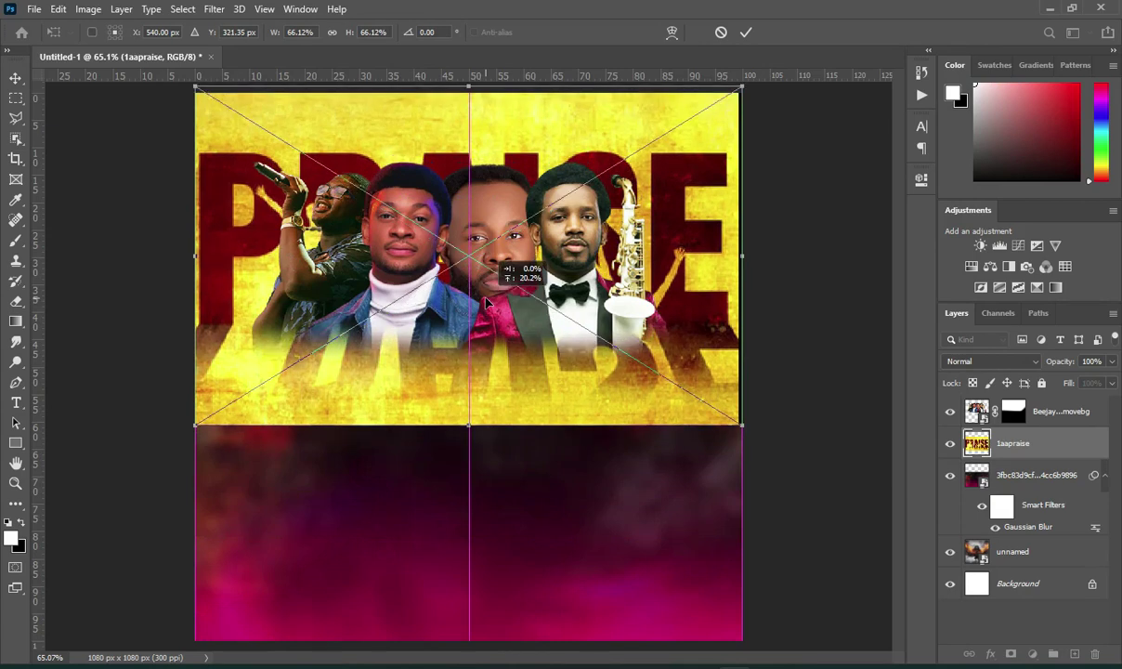
pyautogui.moveTo(484, 300); pyautogui.dragTo(485, 270)
pyautogui.moveTo(484, 270); pyautogui.dragTo(484, 264)
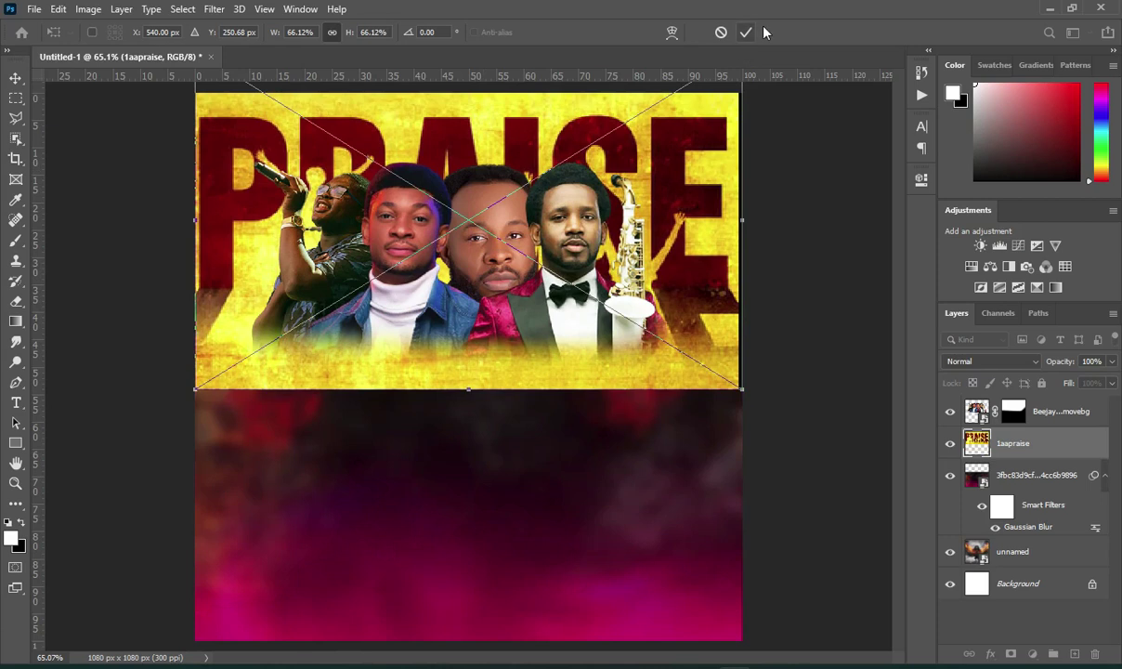
pyautogui.click(745, 31)
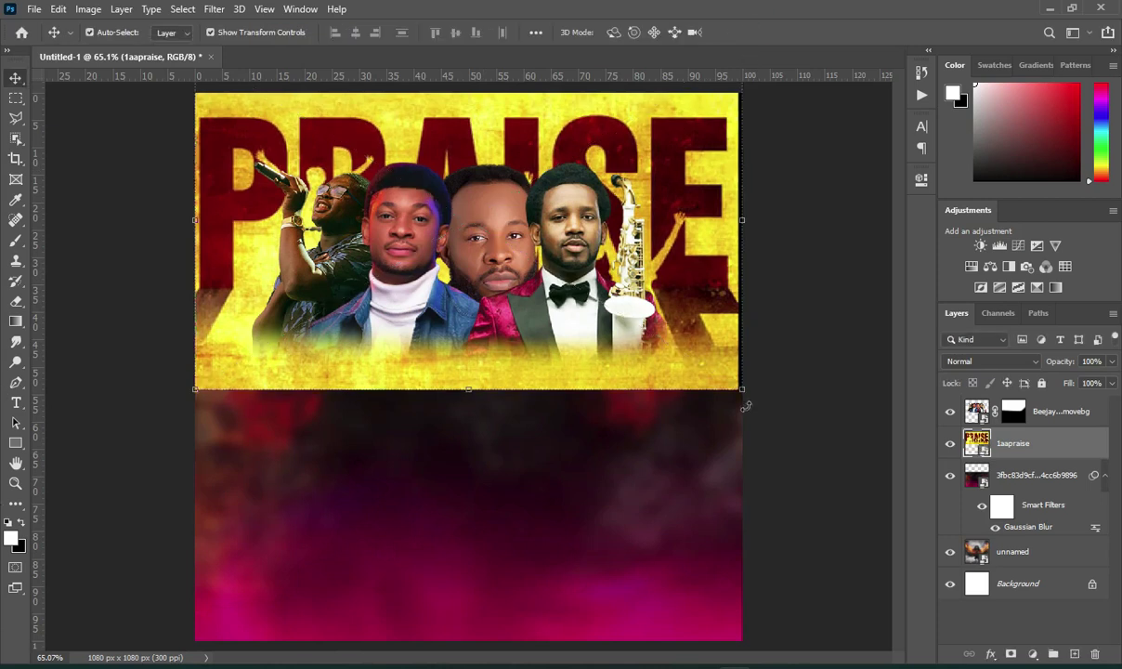
# Set the 1aapraise layer's blend mode to Luminosity and fade its lower part with a gradient on a new layer mask
pyautogui.click(989, 363)
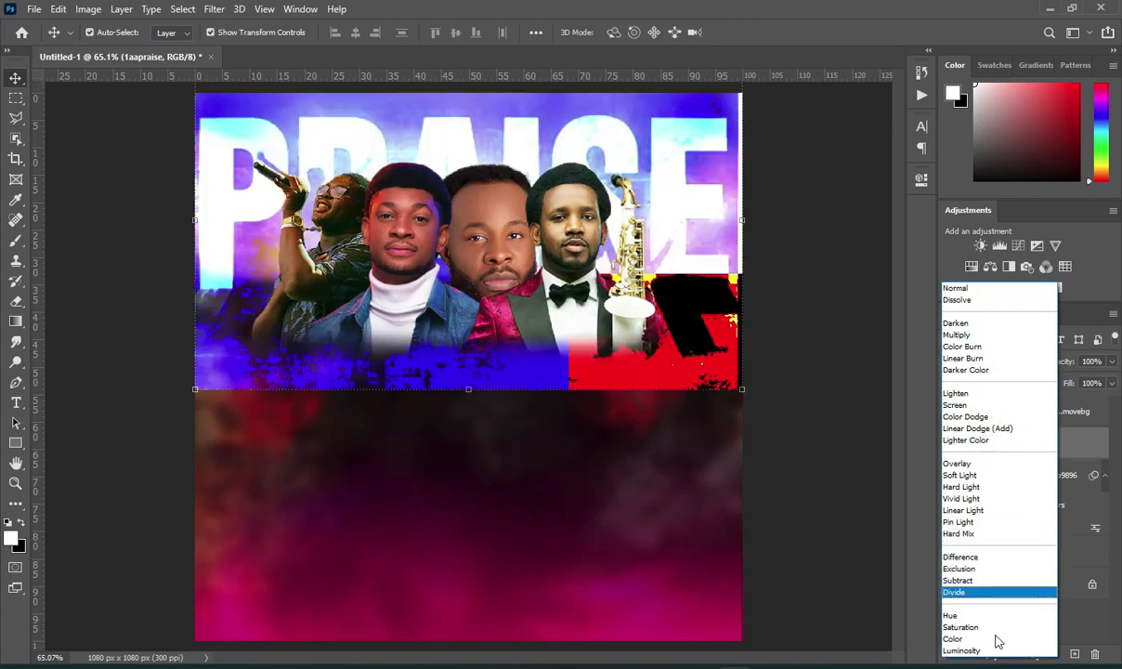
pyautogui.click(976, 650)
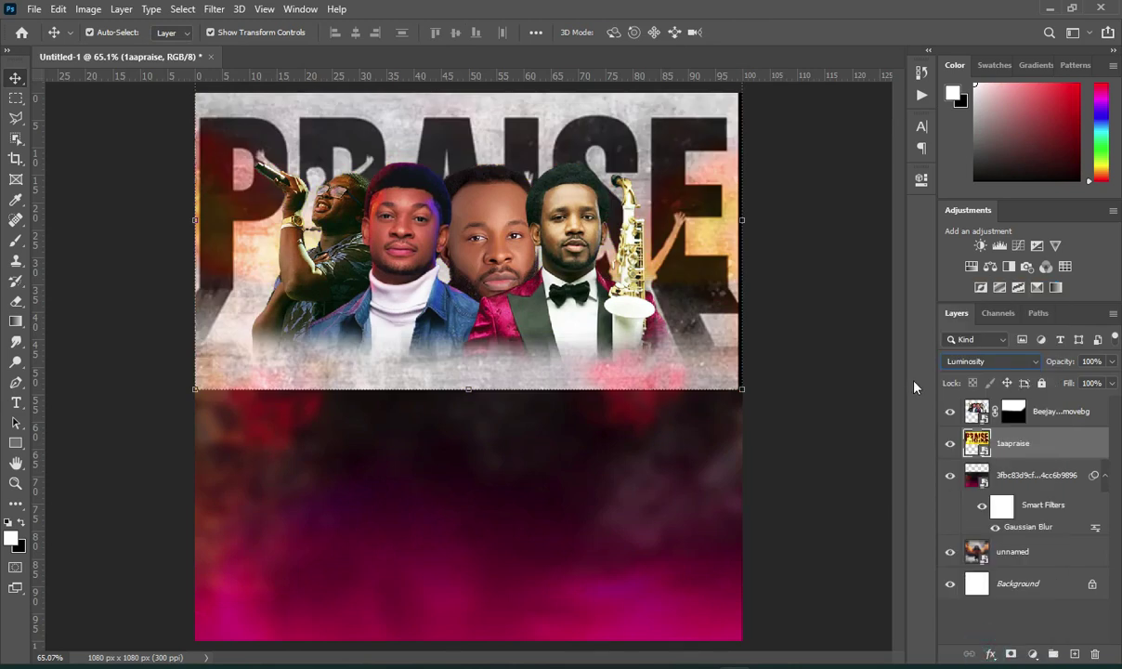
pyautogui.click(1010, 653)
pyautogui.press('g')
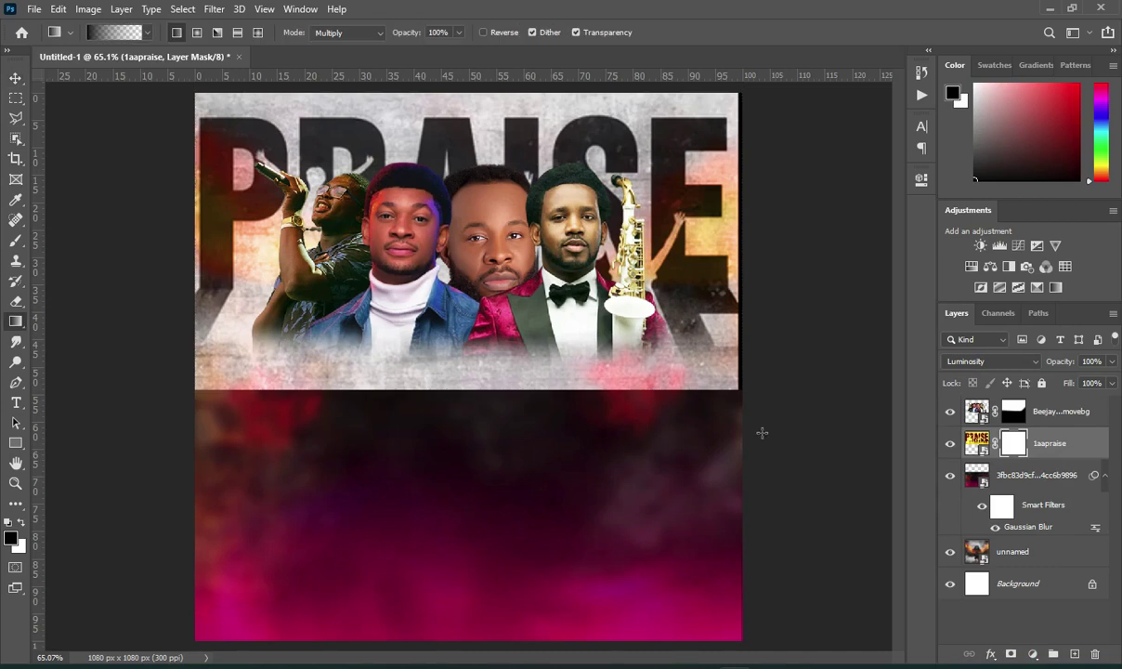
pyautogui.moveTo(443, 279); pyautogui.dragTo(465, 401)
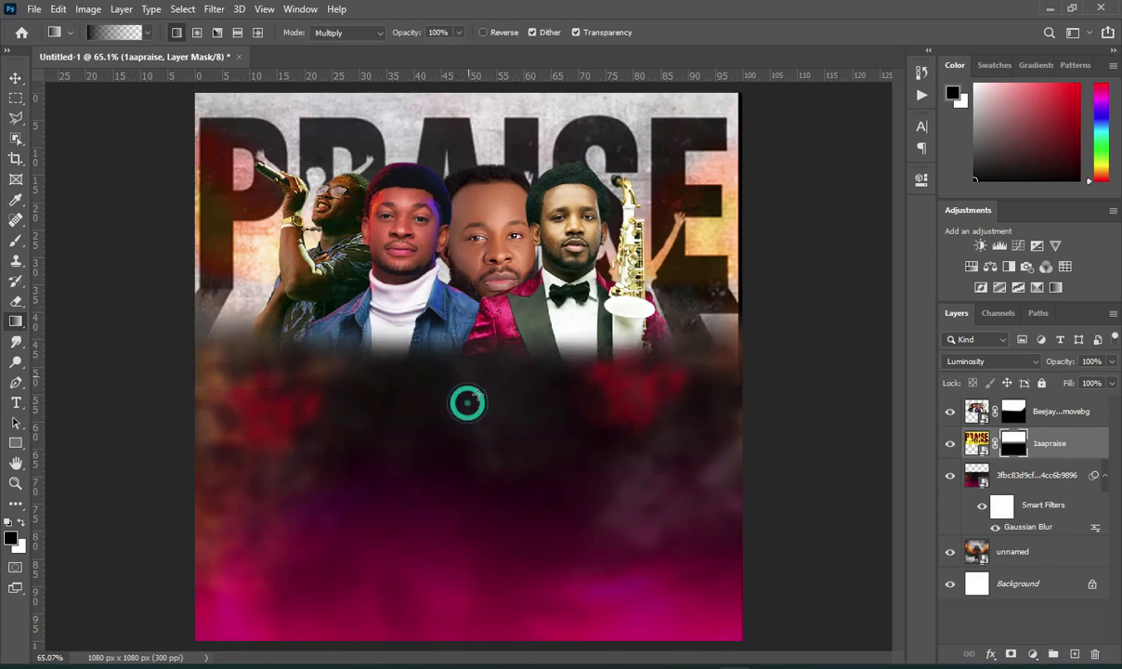
pyautogui.click(16, 77)
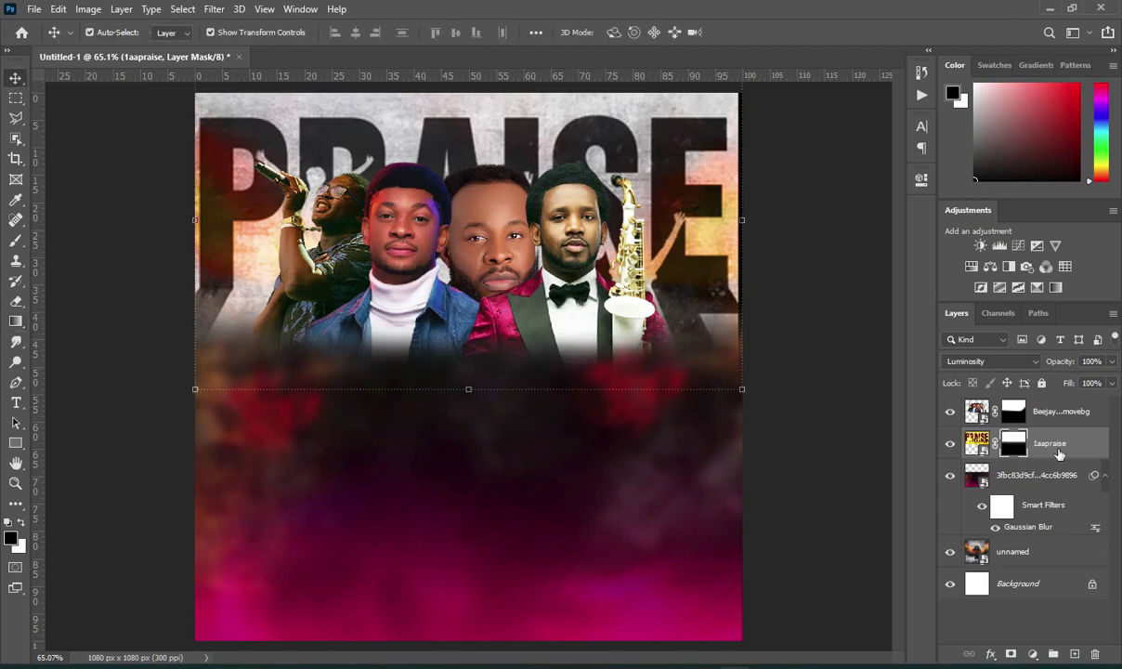
pyautogui.hotkey('ctrl', '2')
# Place the Particles image above the 1aapraise layer at 78.43%, moved up to Y -53 px, and blend it with Screen
pyautogui.moveTo(596, 667)
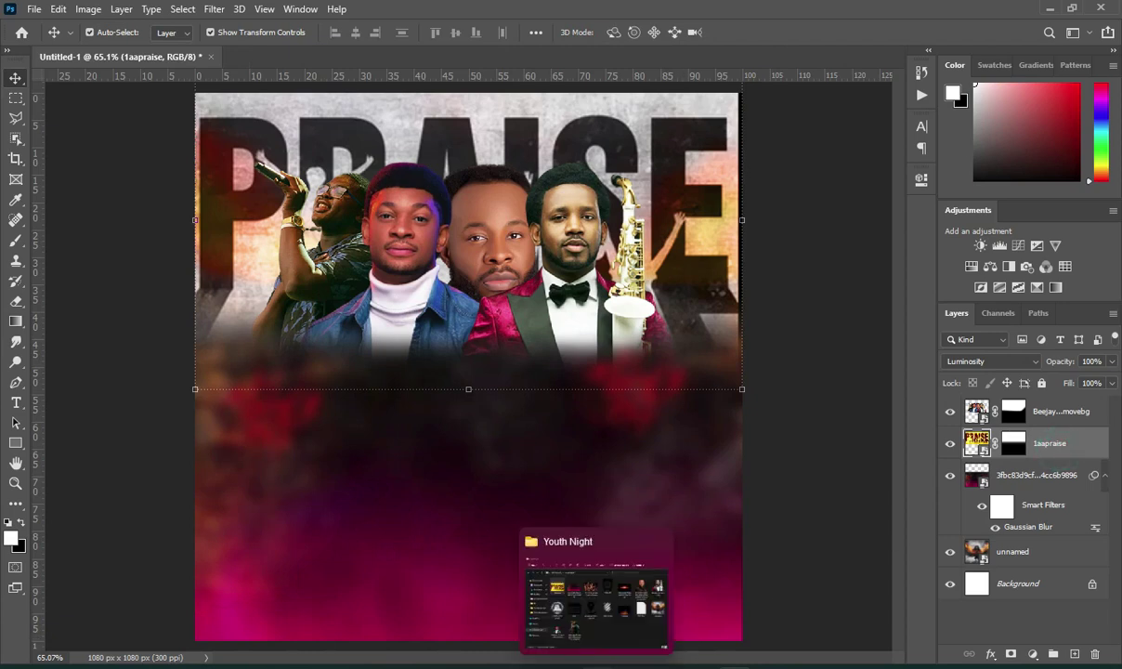
pyautogui.click(629, 595)
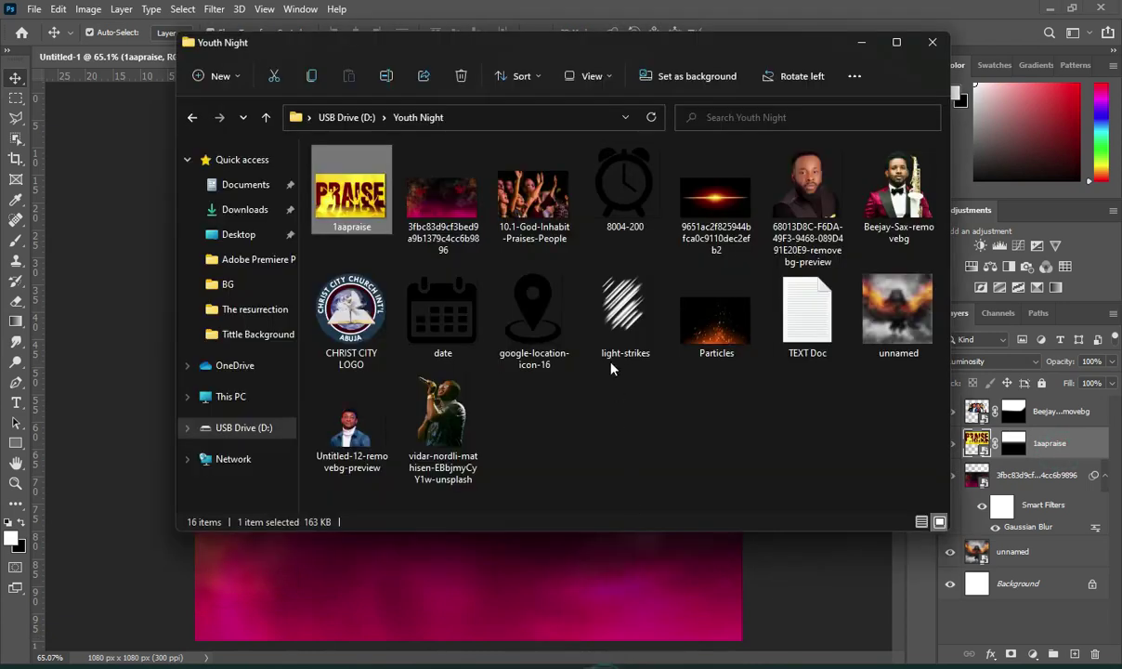
pyautogui.moveTo(692, 327); pyautogui.dragTo(627, 600)
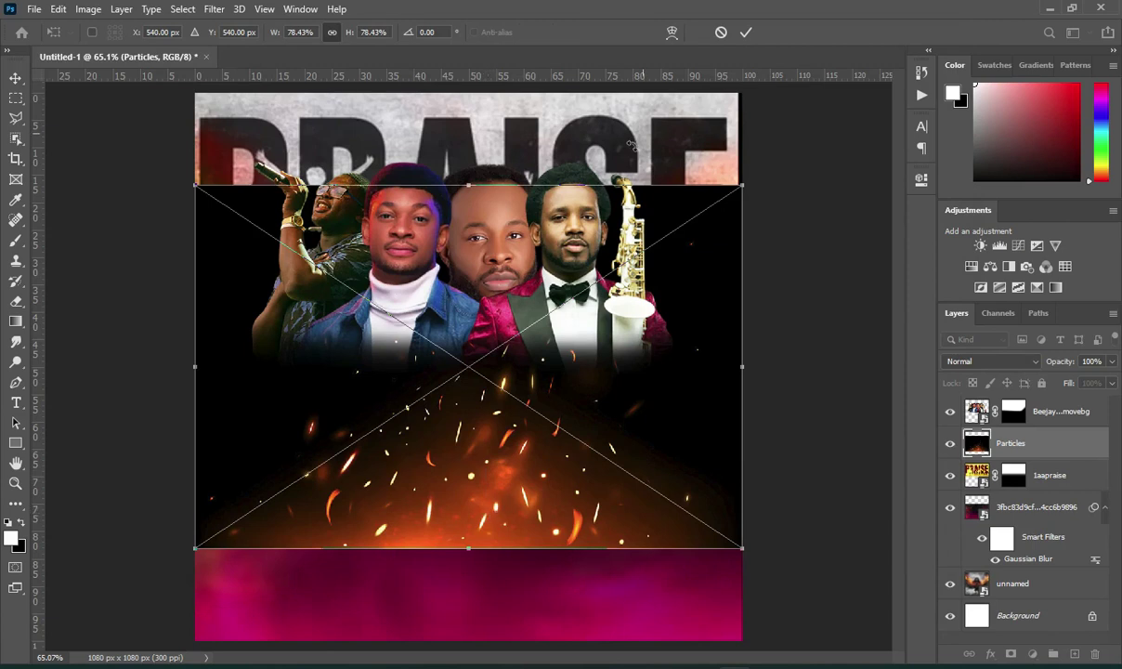
pyautogui.moveTo(415, 504); pyautogui.dragTo(448, 189)
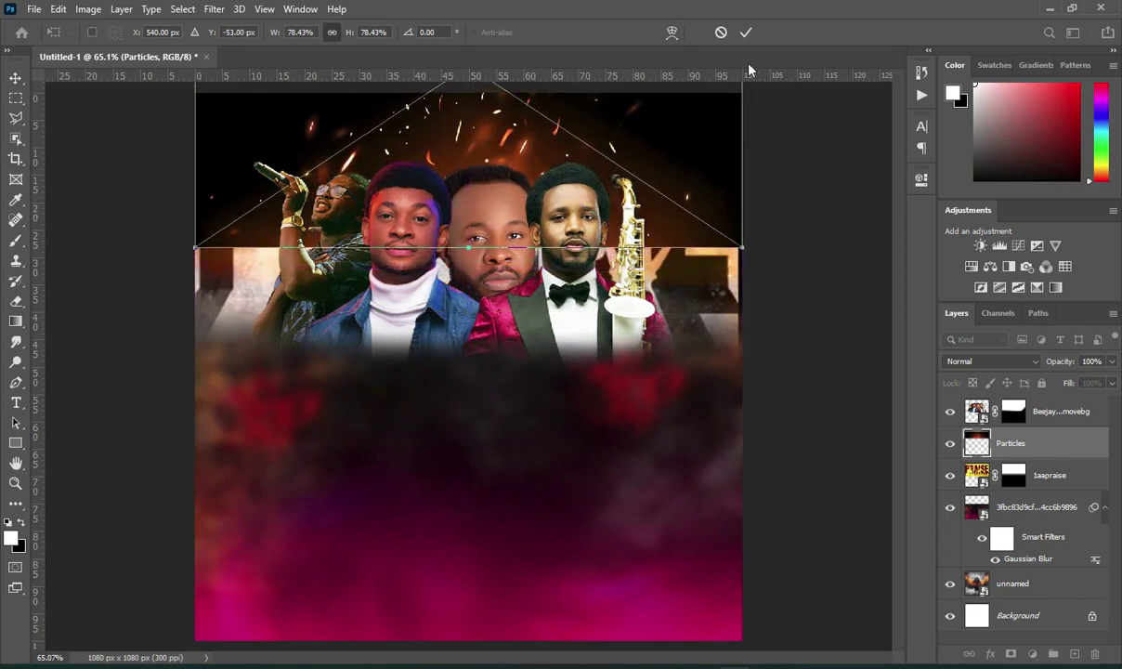
pyautogui.click(746, 32)
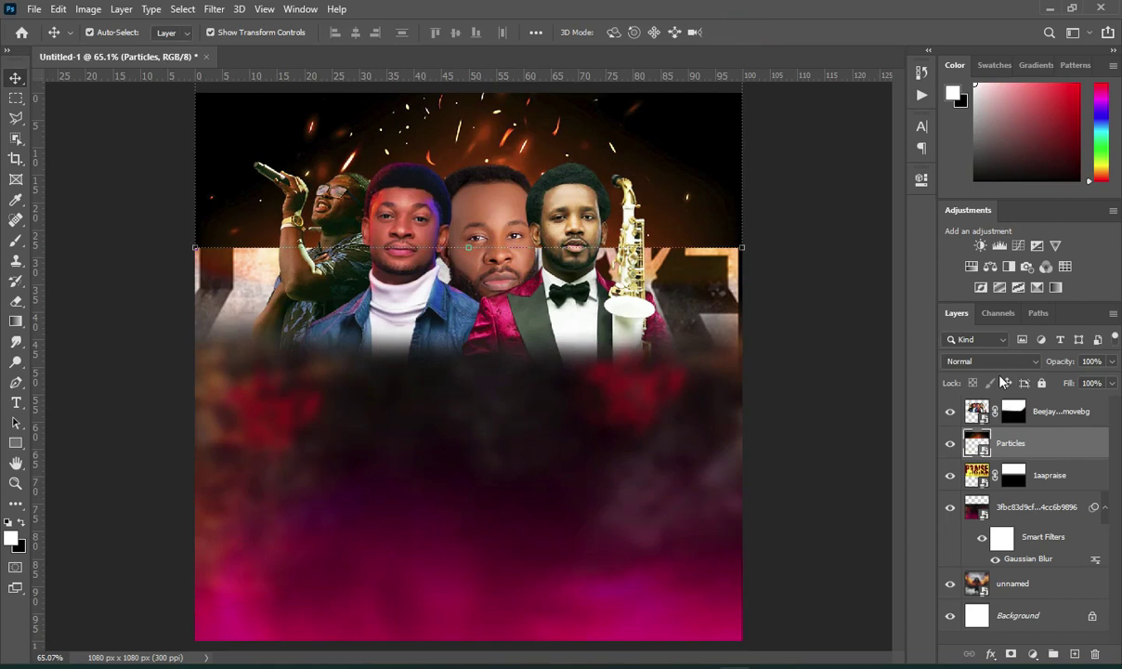
pyautogui.click(992, 361)
pyautogui.click(957, 406)
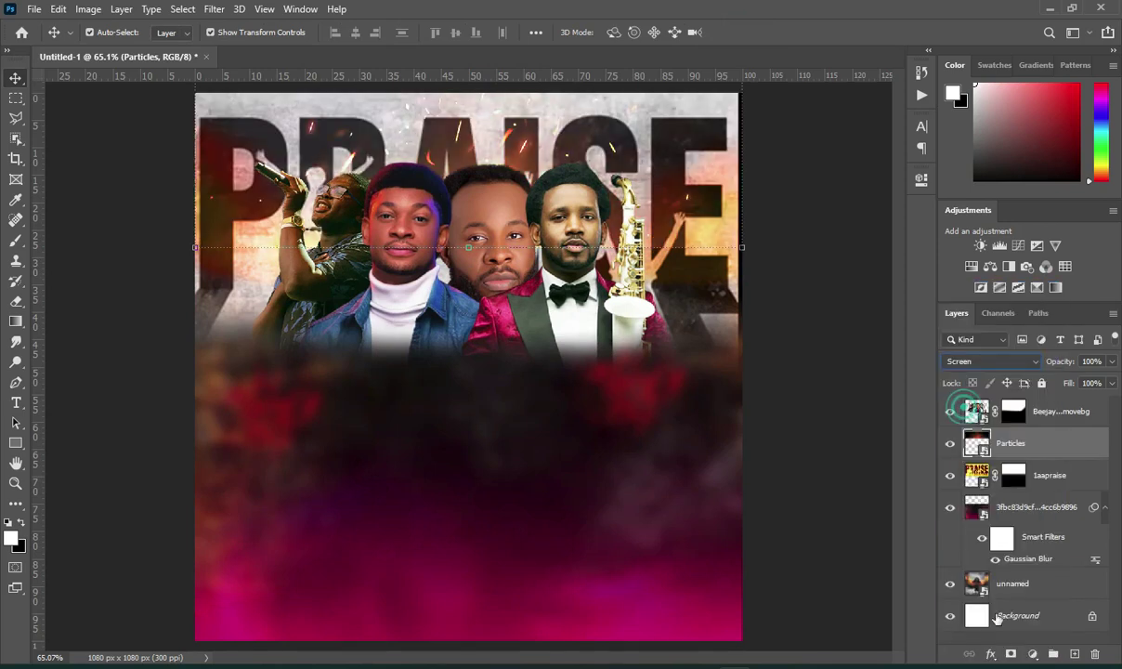
# Add a layer mask to the Particles layer and fade its lower edge with black-to-transparent linear gradients
pyautogui.click(1011, 655)
pyautogui.click(9, 322)
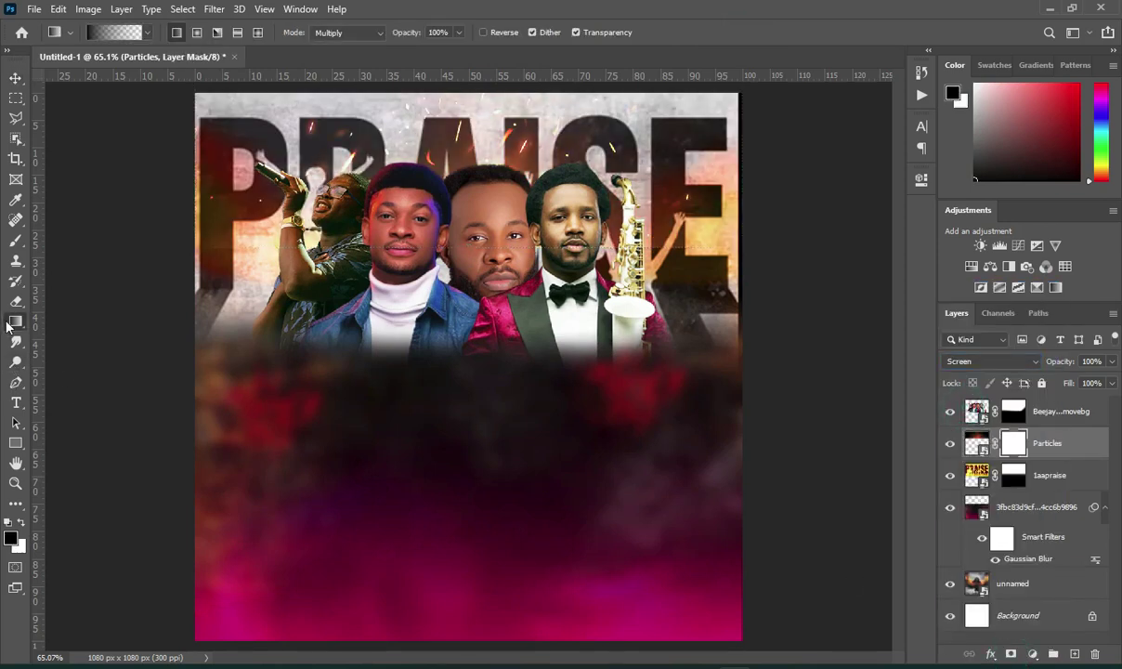
pyautogui.moveTo(446, 370); pyautogui.dragTo(419, 236)
pyautogui.moveTo(446, 295); pyautogui.dragTo(449, 207)
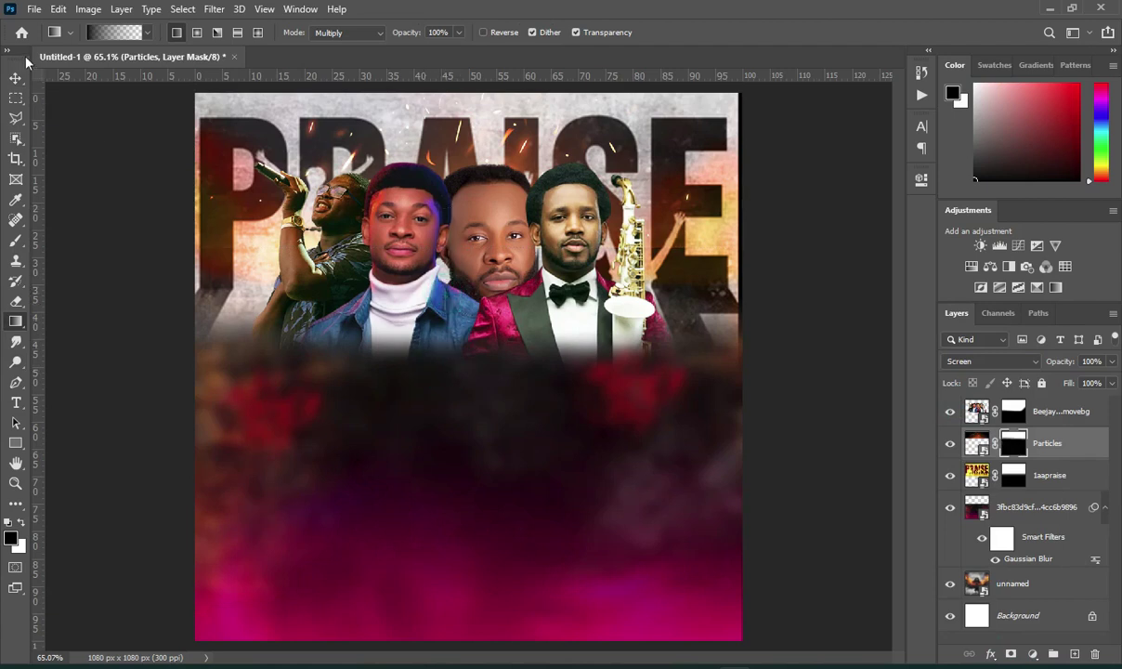
pyautogui.click(16, 78)
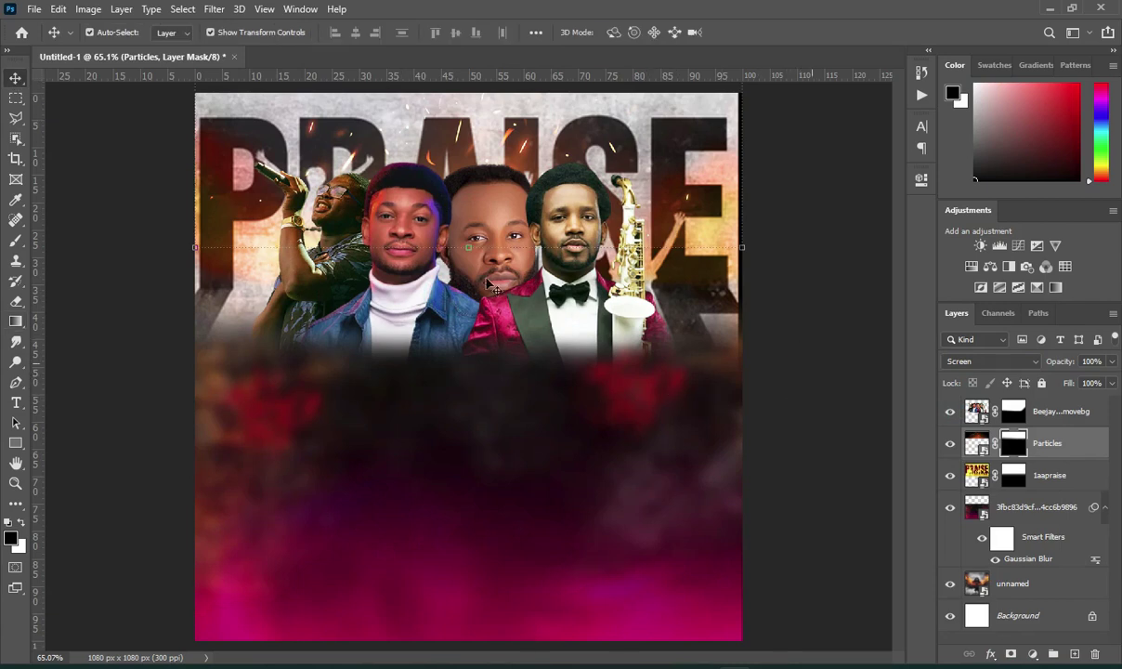
pyautogui.click(469, 240)
pyautogui.press('x')
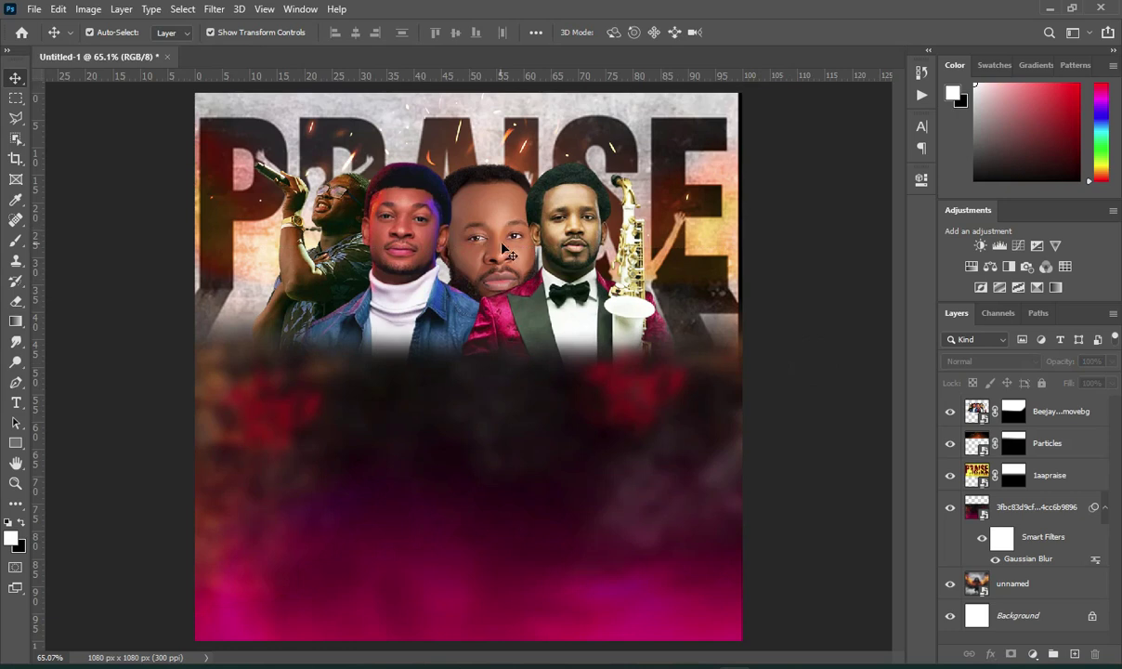
# Shift the Particles layer slightly up and to the left over the PRAISE lettering
pyautogui.moveTo(489, 148); pyautogui.dragTo(460, 140)
pyautogui.click(833, 402)
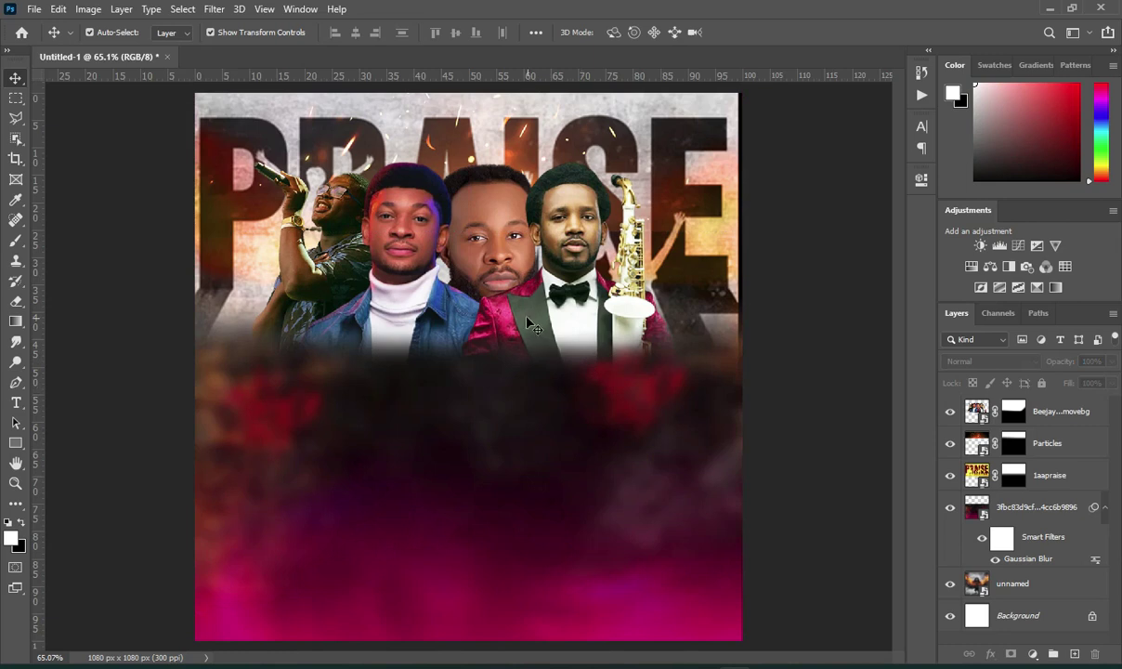
pyautogui.click(752, 502)
# Place the 10.1-God-Inhabit-Praises-People image directly below the group layer, scaled to 22.71% at about X 304 px, Y 183 px
pyautogui.moveTo(596, 666)
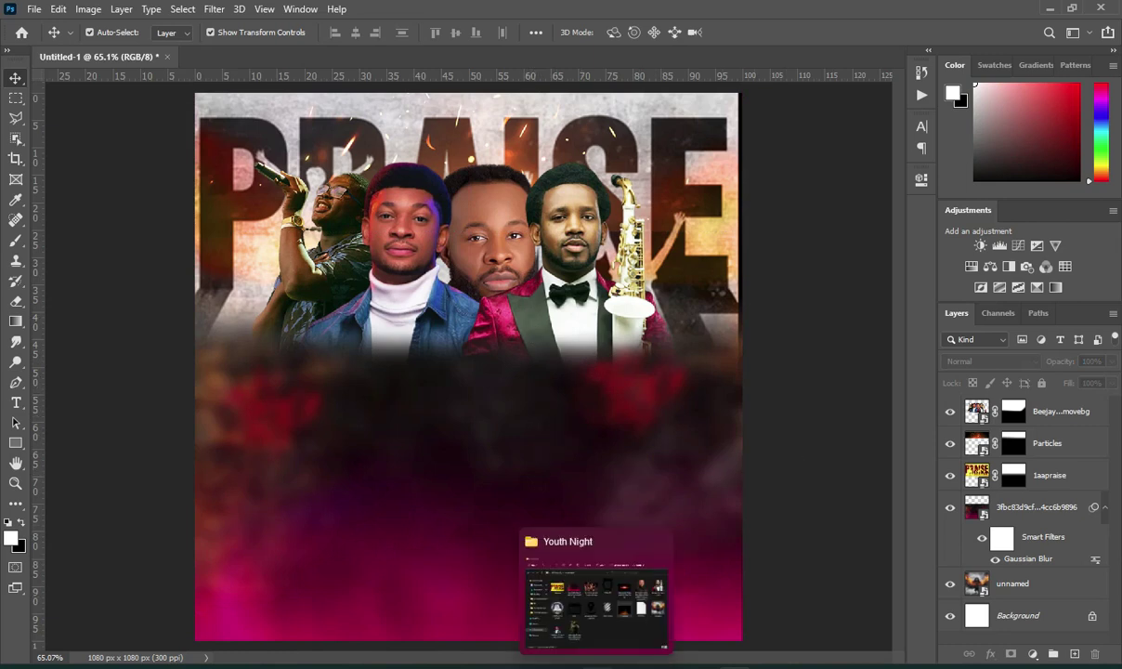
pyautogui.click(553, 602)
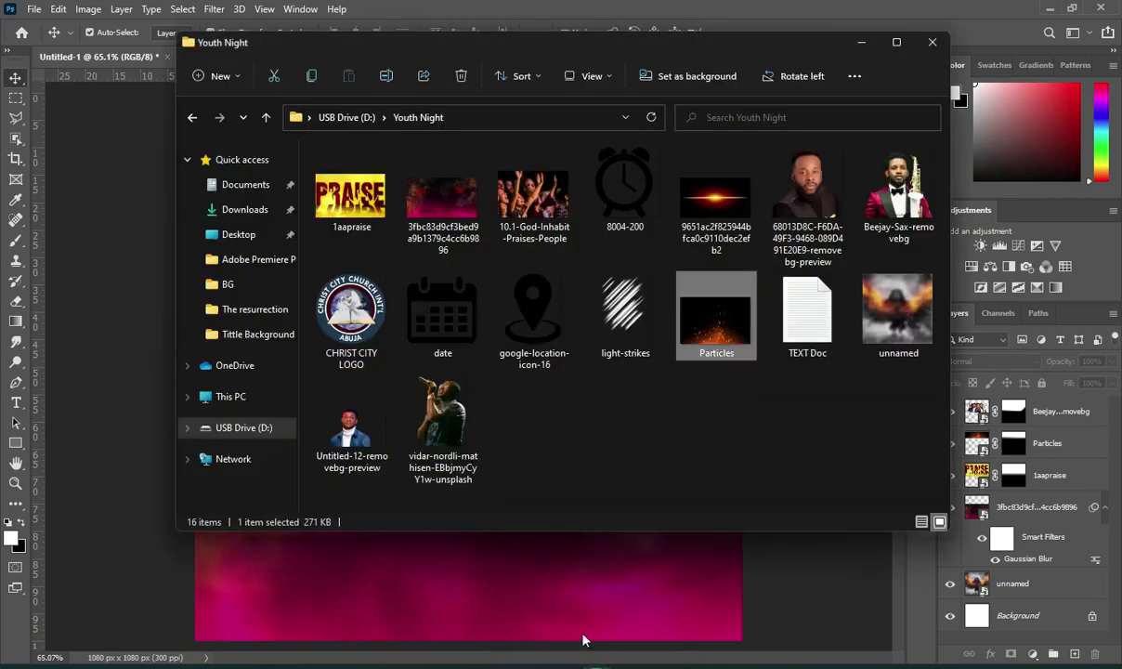
pyautogui.moveTo(555, 203); pyautogui.dragTo(125, 270)
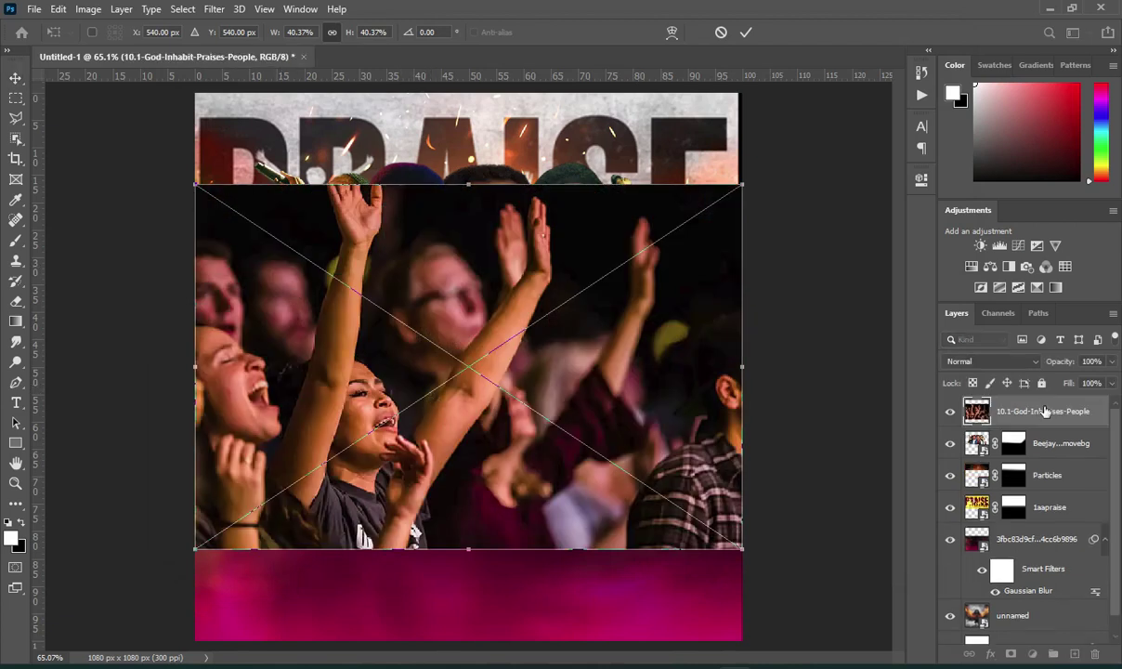
pyautogui.press('Return')
pyautogui.moveTo(1041, 409); pyautogui.dragTo(1040, 457)
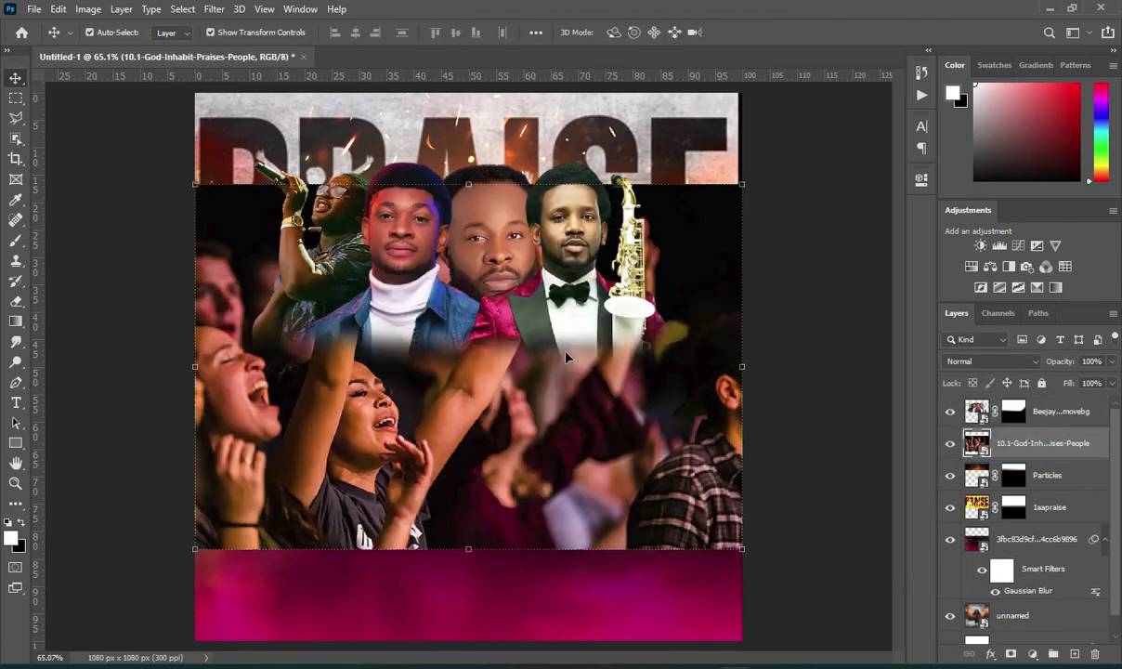
pyautogui.moveTo(468, 548); pyautogui.dragTo(357, 290)
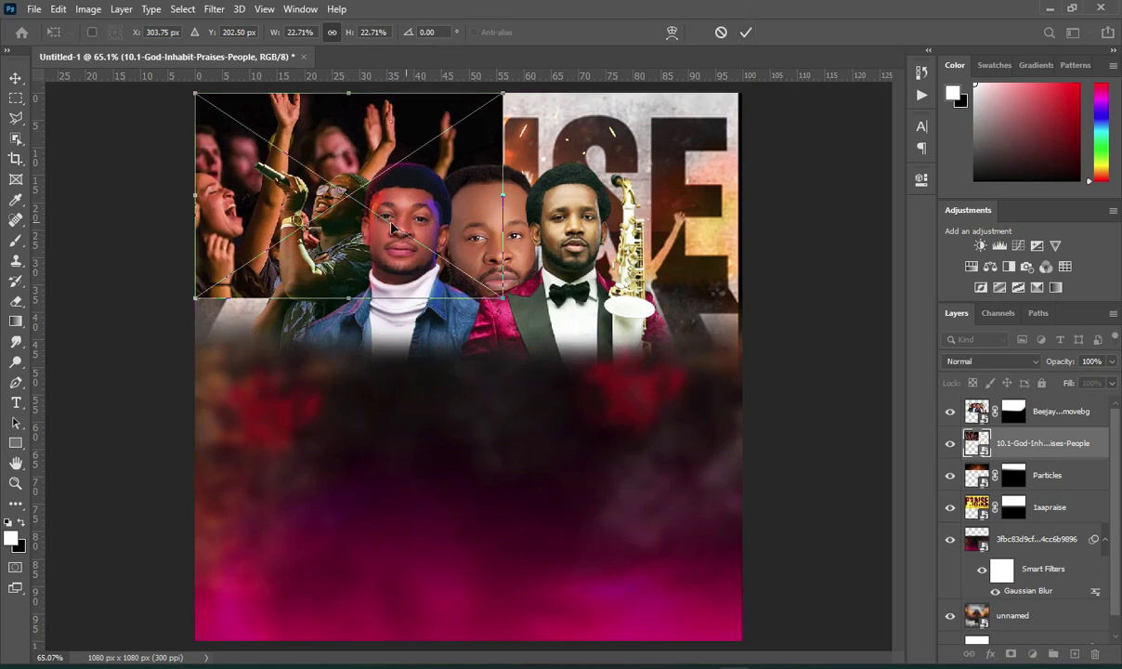
pyautogui.moveTo(294, 218); pyautogui.dragTo(295, 208)
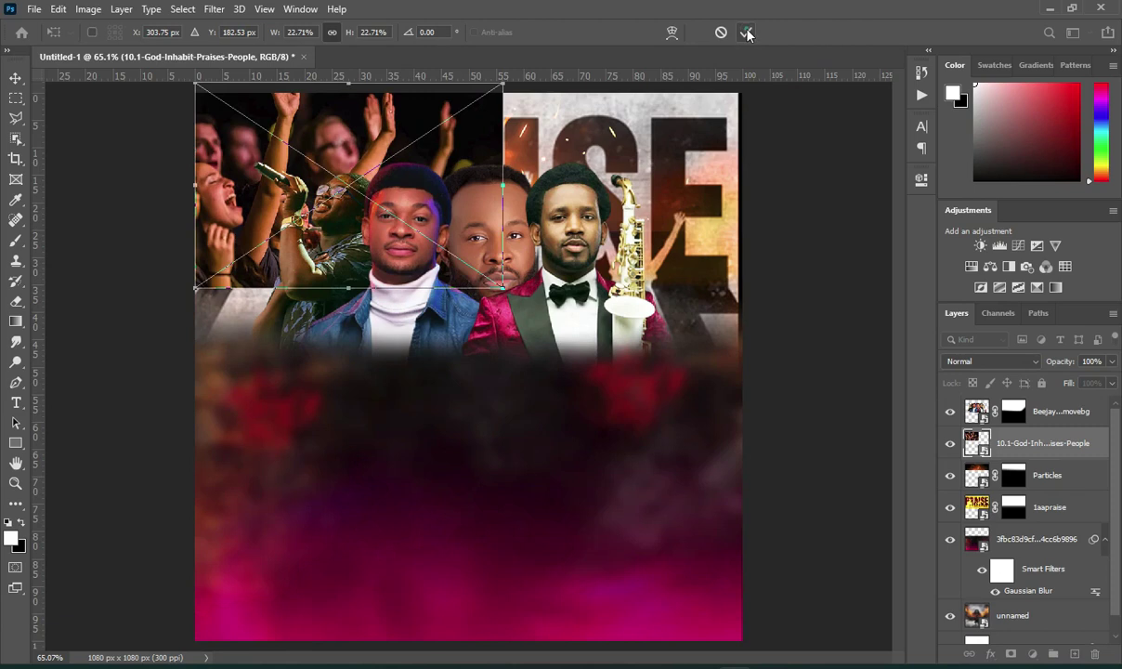
pyautogui.click(746, 33)
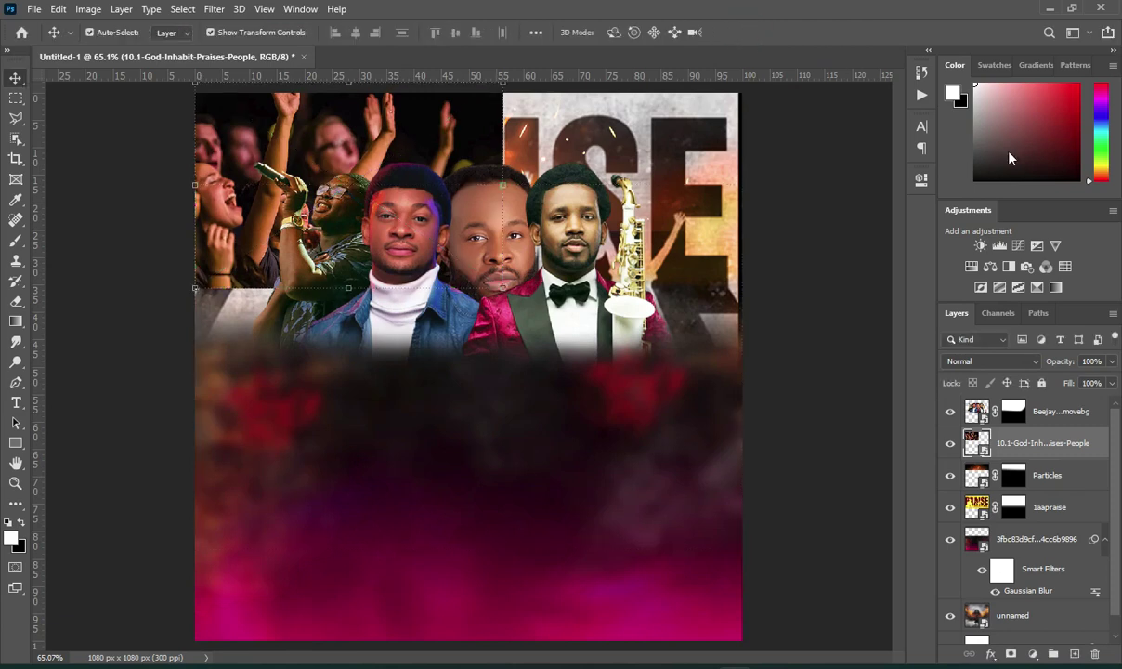
# Blend the crowd image with Luminosity and set its opacity to 41%
pyautogui.click(1002, 364)
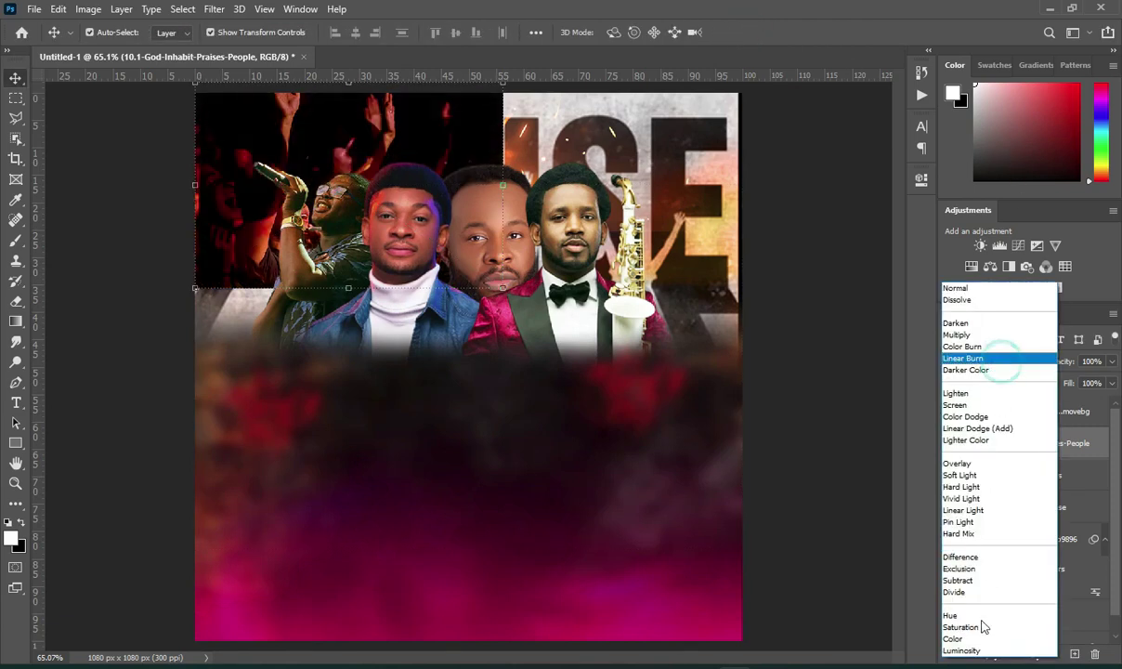
pyautogui.click(973, 652)
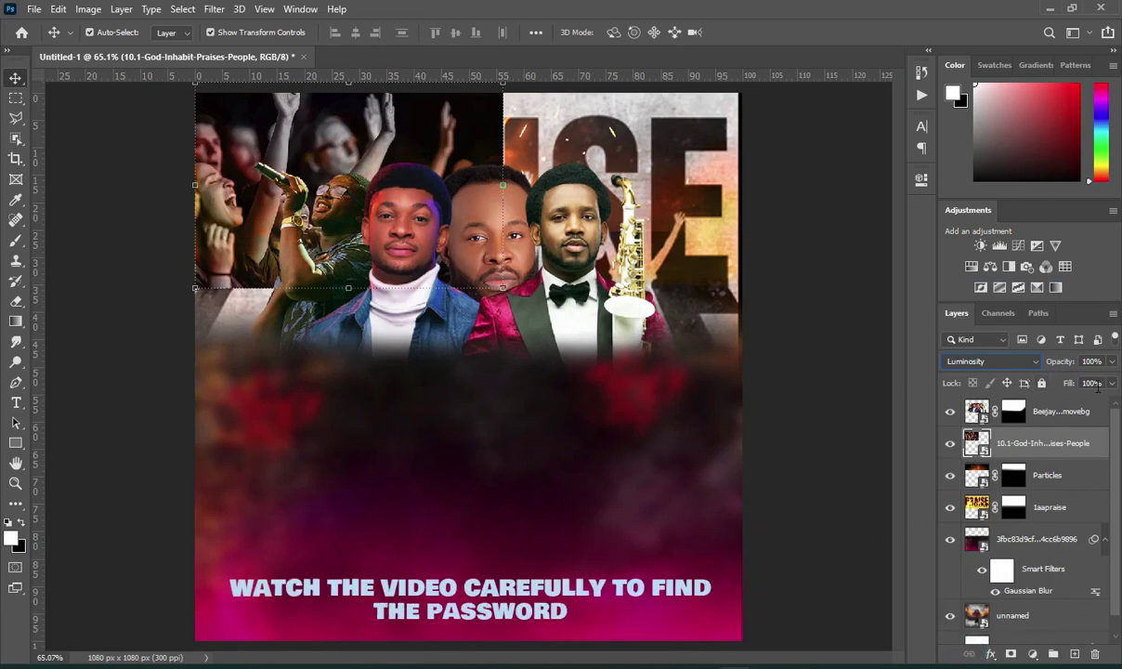
pyautogui.click(1087, 362)
pyautogui.write('41')
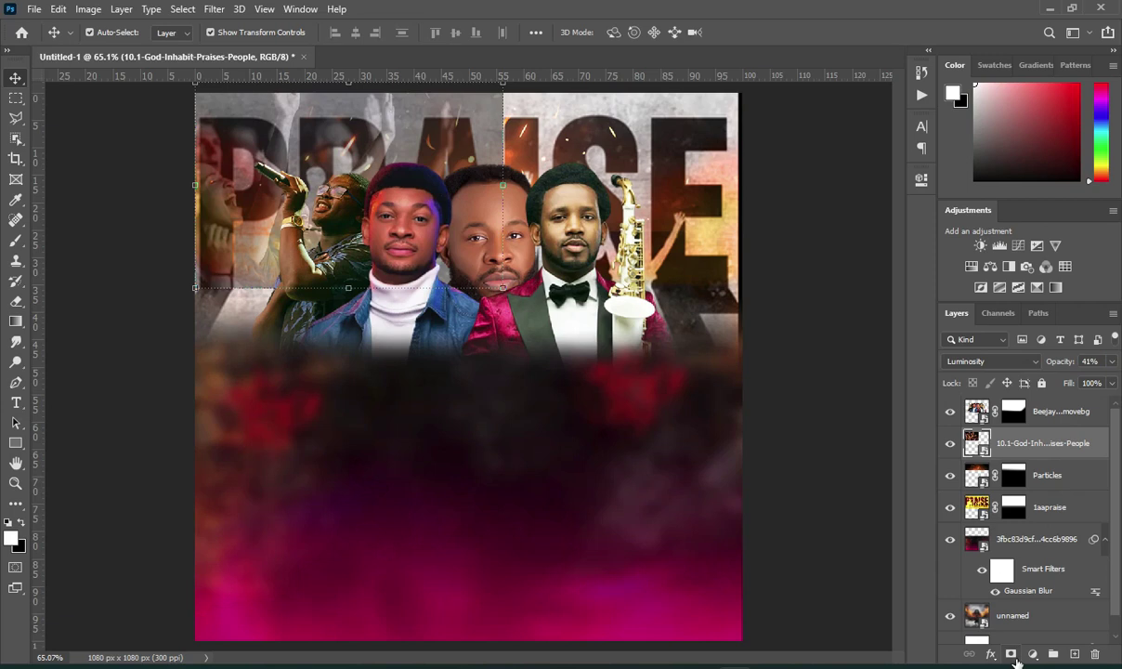
# Add a layer mask to the crowd image and fade its edges with black-to-transparent gradients
pyautogui.click(1012, 655)
pyautogui.press('x')
pyautogui.press('g')
pyautogui.moveTo(260, 298); pyautogui.dragTo(248, 232)
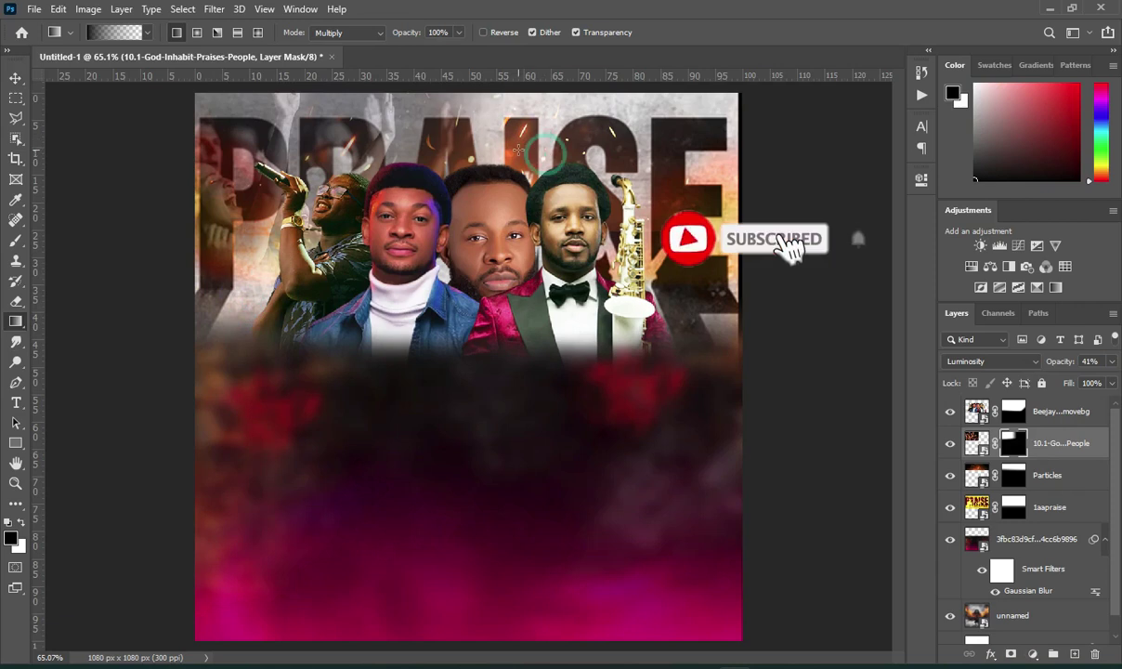
# Enlarge the masked crowd image to 103.97% and move it slightly higher, keeping it against the flyer's left edge
pyautogui.click(15, 77)
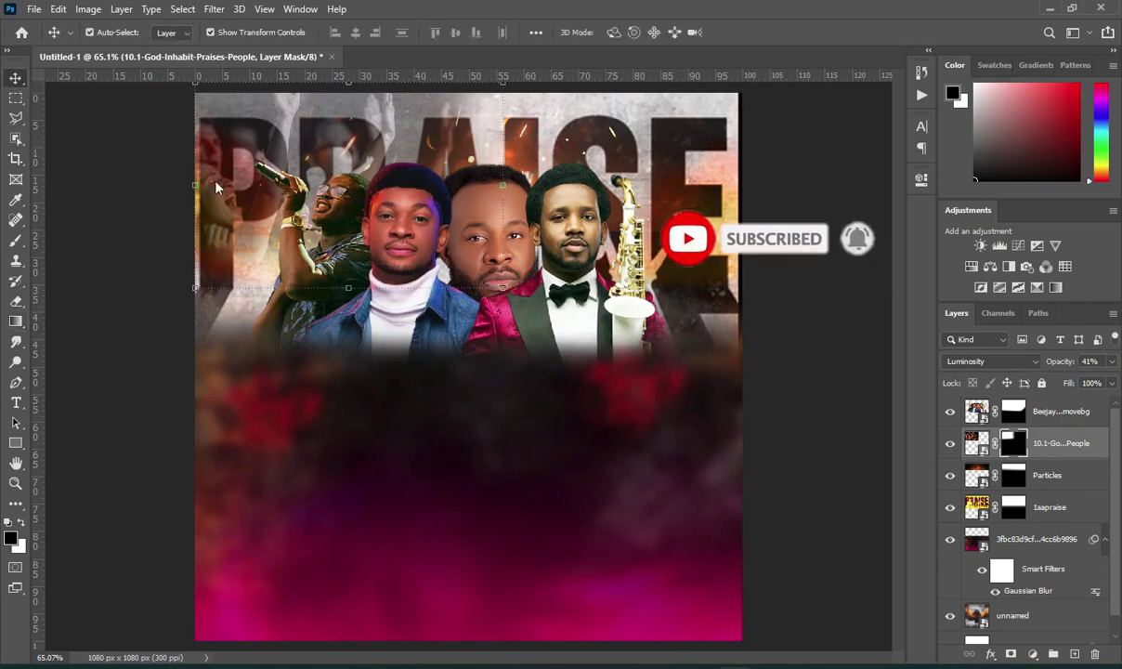
pyautogui.moveTo(203, 161); pyautogui.dragTo(214, 146)
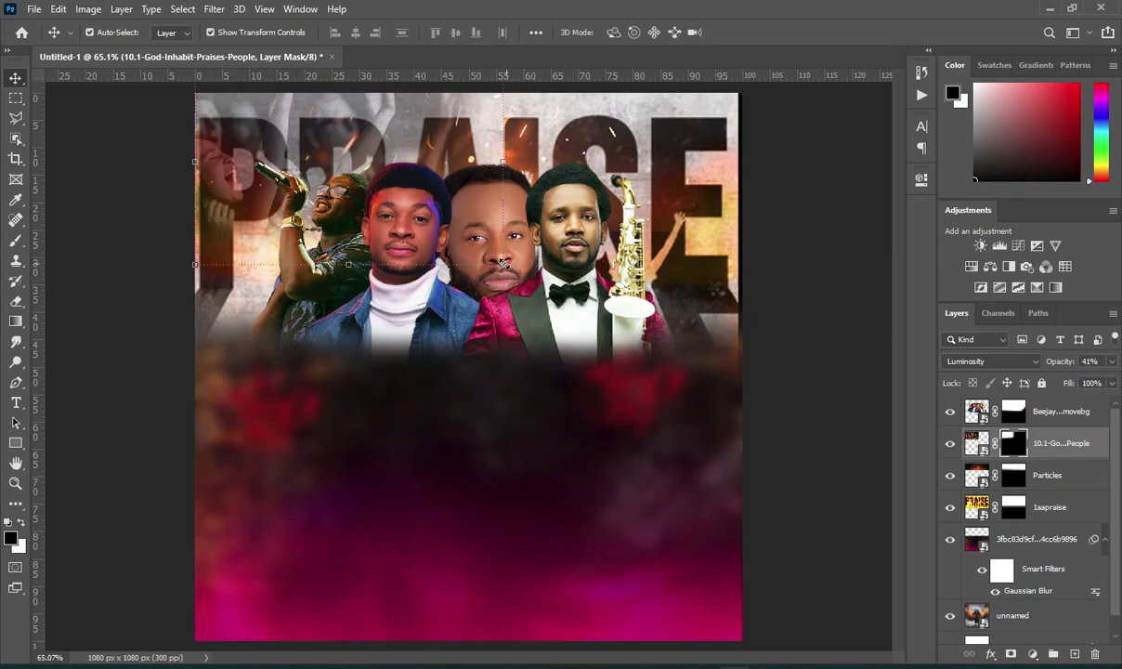
pyautogui.hotkey('ctrl', 't')
pyautogui.moveTo(503, 265); pyautogui.dragTo(515, 272)
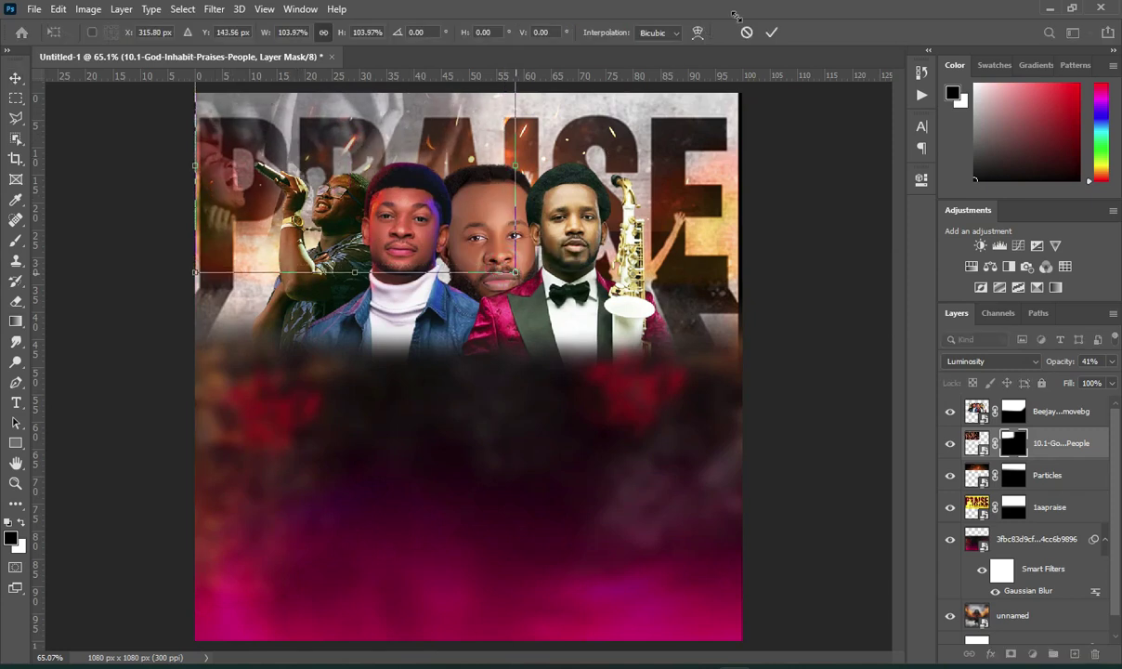
pyautogui.click(772, 32)
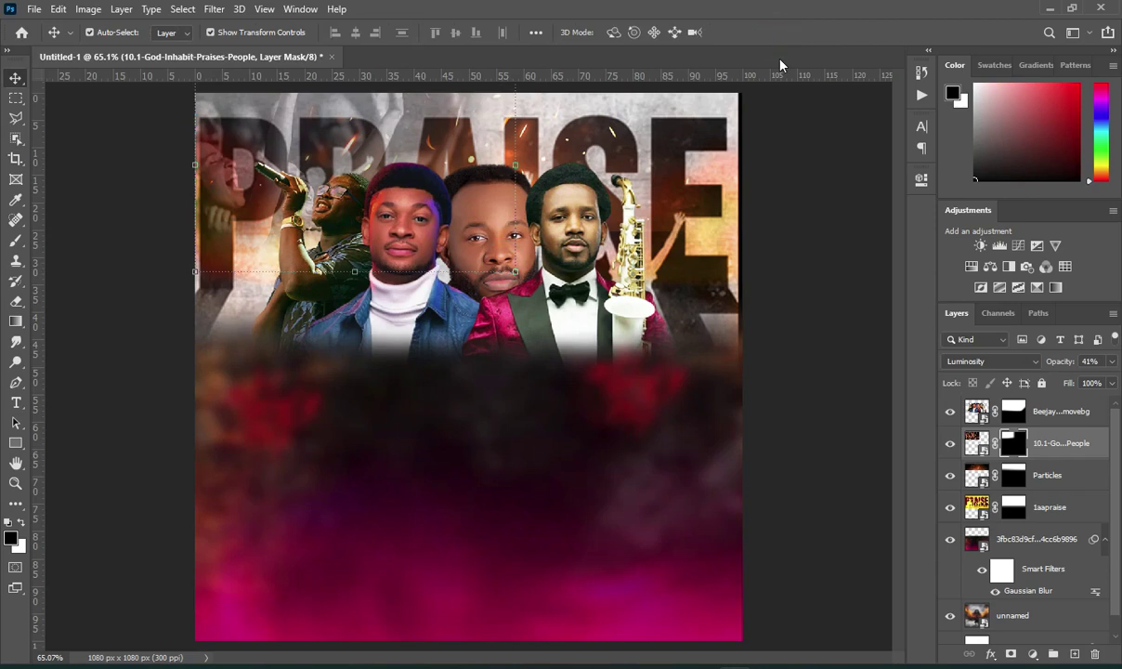
pyautogui.press('Up')
pyautogui.press('Up')
pyautogui.press('Up')
pyautogui.press('Up')
pyautogui.press('Up')
pyautogui.press('Up')
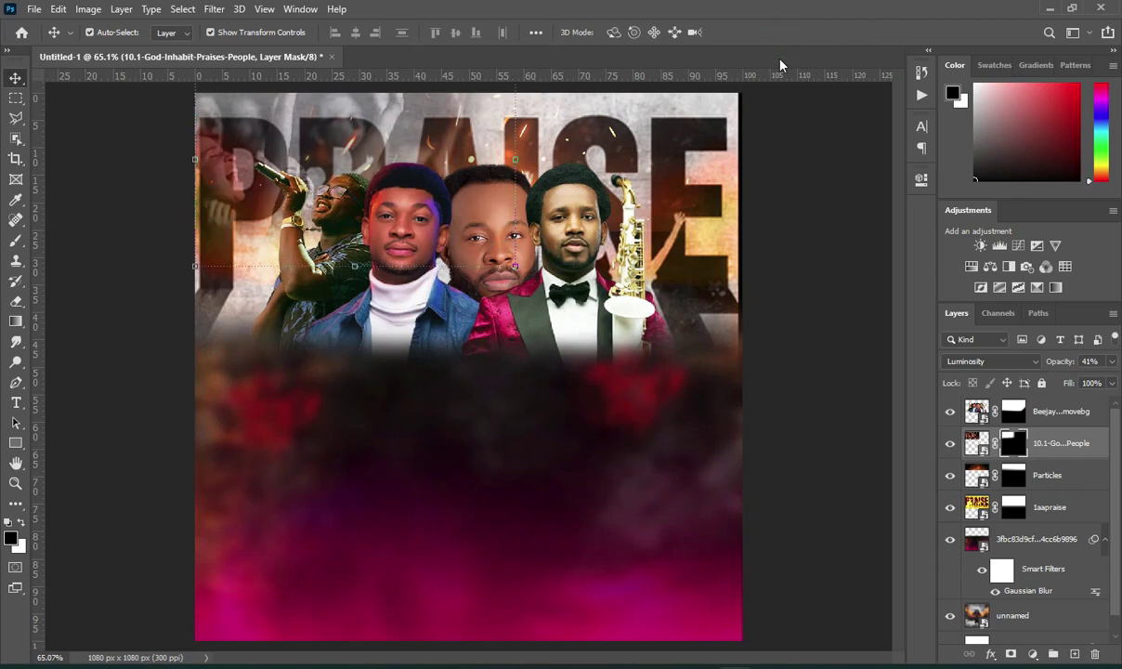
pyautogui.click(783, 223)
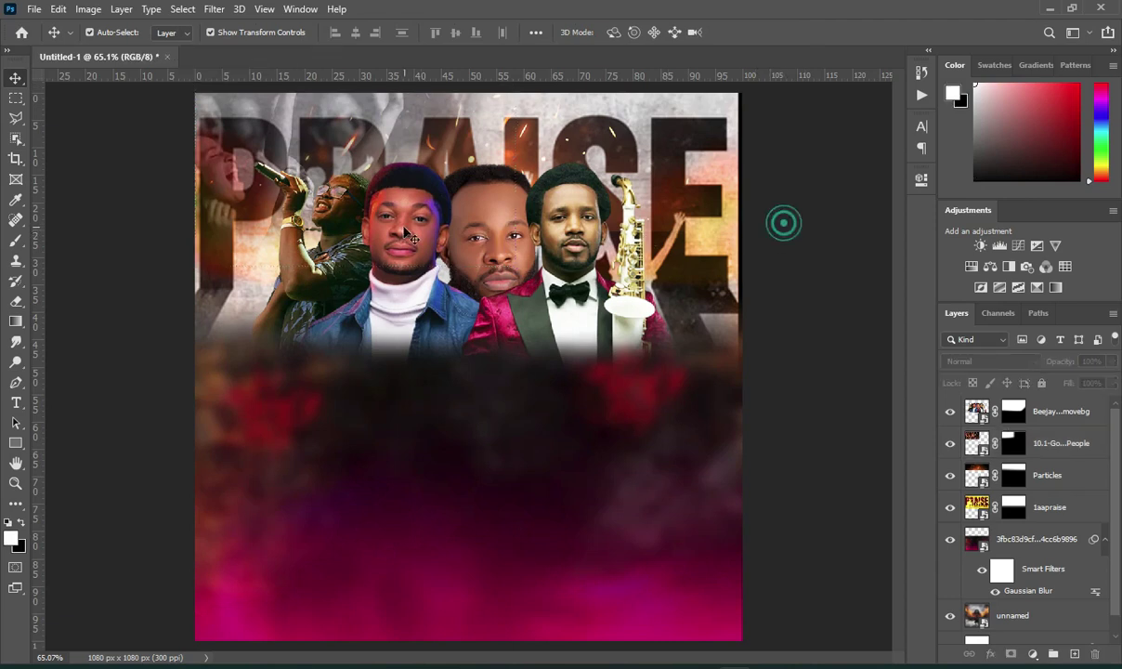
# Apply a Brightness/Contrast adjustment to the group layer with Brightness 24 and Contrast about 8
pyautogui.scroll(-1, 412, 238)
pyautogui.scroll(-1, 412, 238)
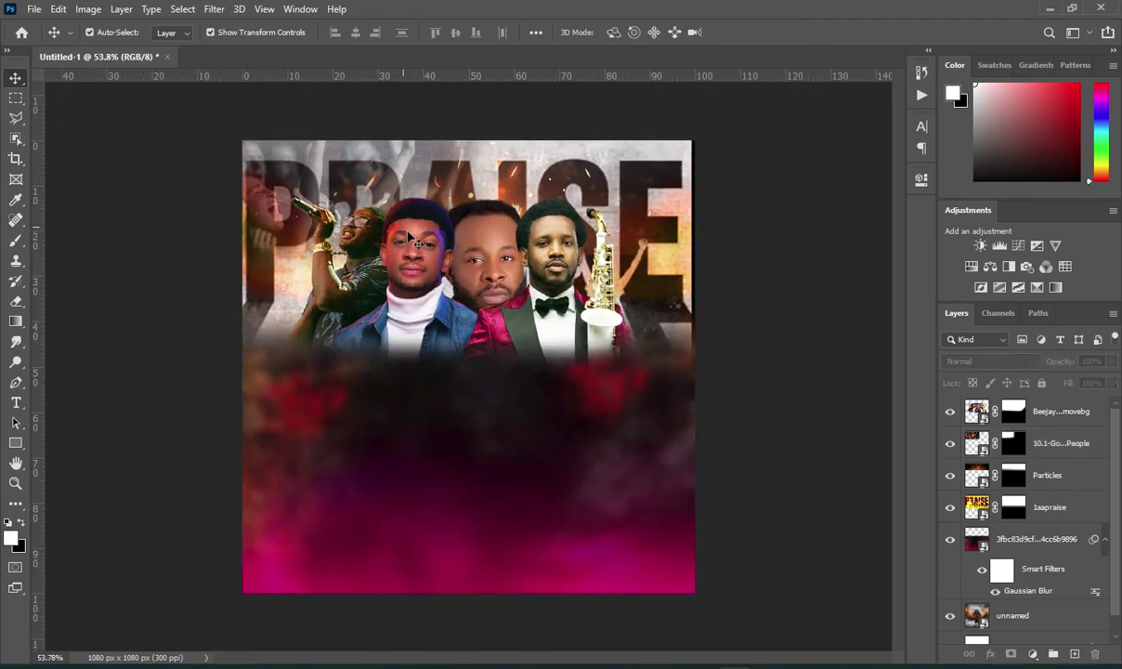
pyautogui.scroll(2, 414, 240)
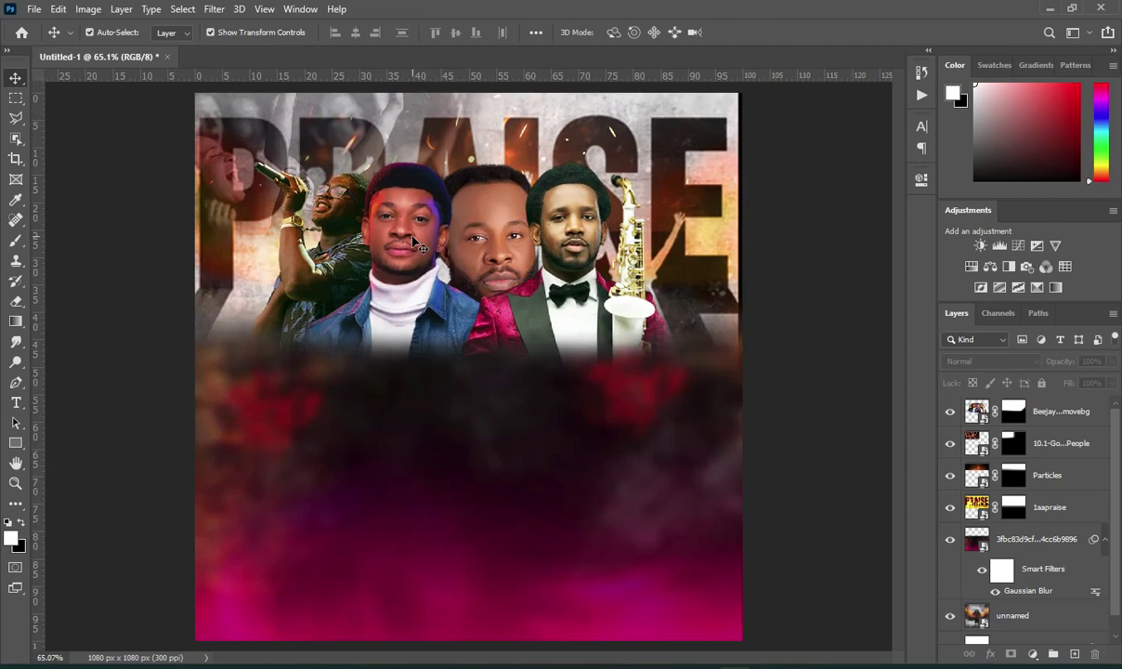
pyautogui.click(416, 243)
pyautogui.click(89, 10)
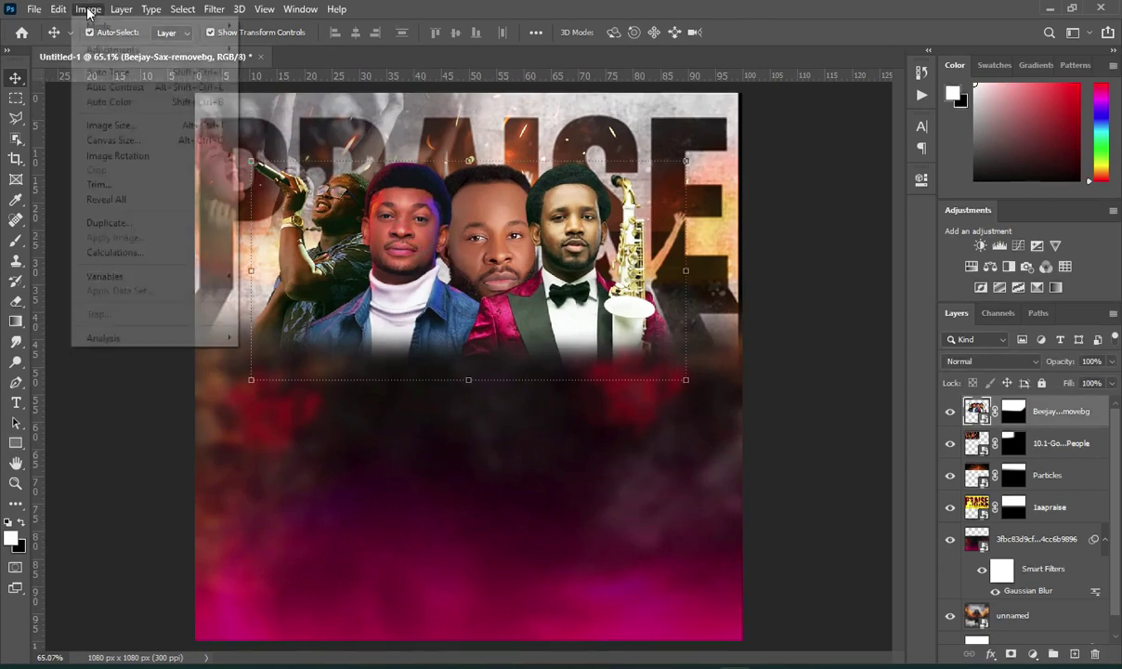
pyautogui.moveTo(125, 49)
pyautogui.click(307, 48)
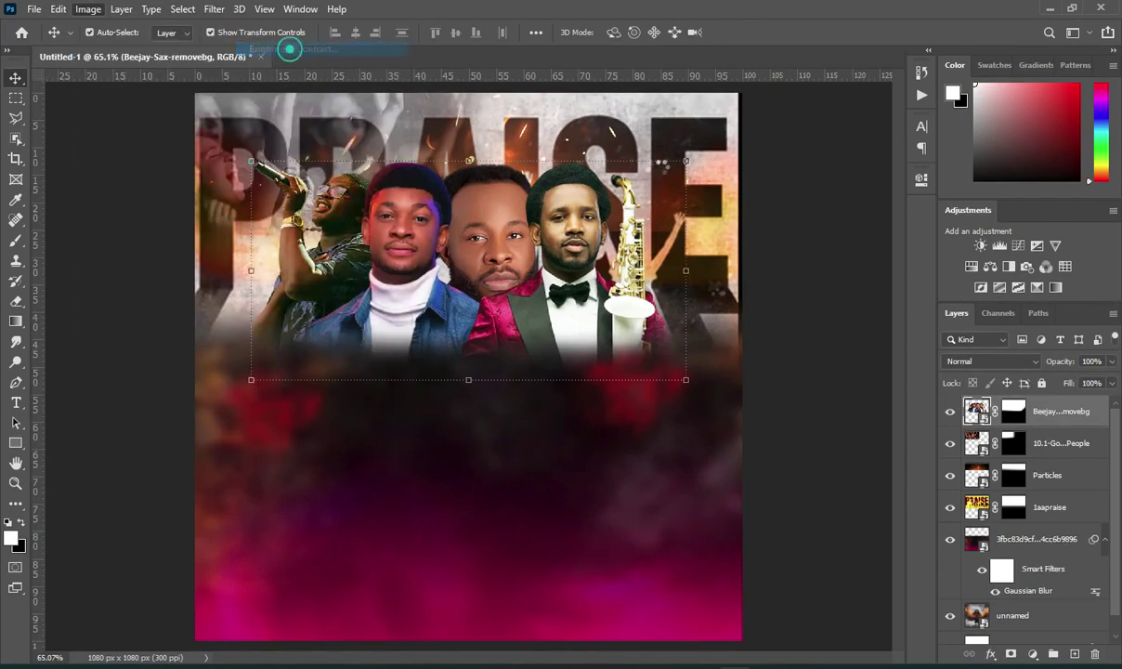
pyautogui.moveTo(667, 157); pyautogui.dragTo(833, 133)
pyautogui.moveTo(763, 179); pyautogui.dragTo(774, 182)
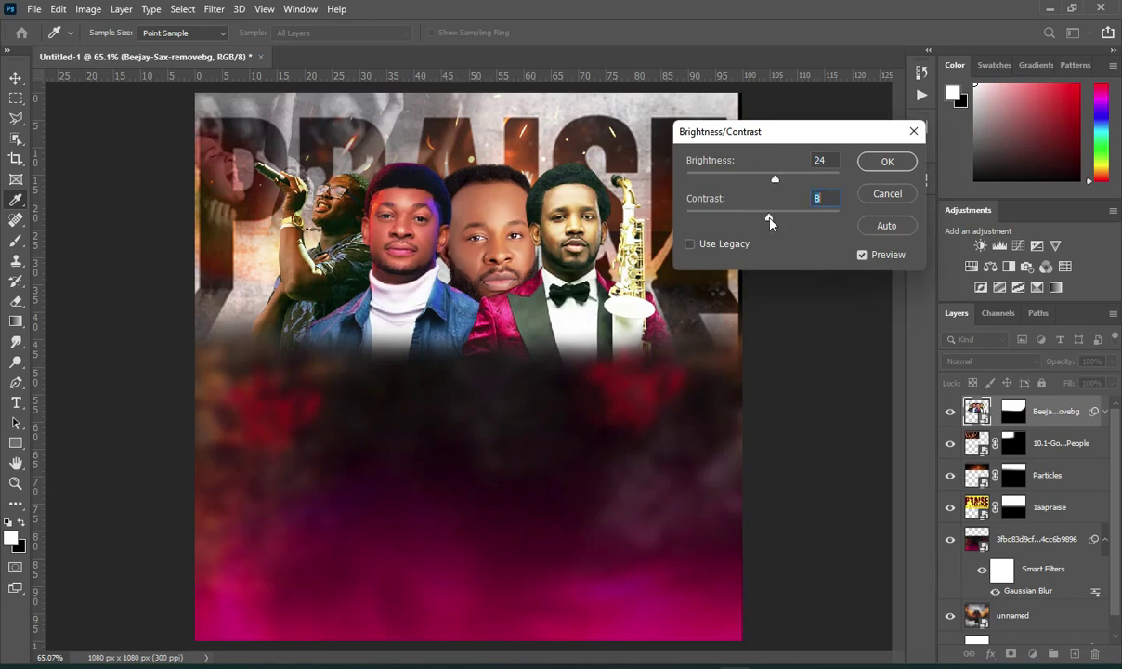
pyautogui.click(877, 162)
pyautogui.press('v')
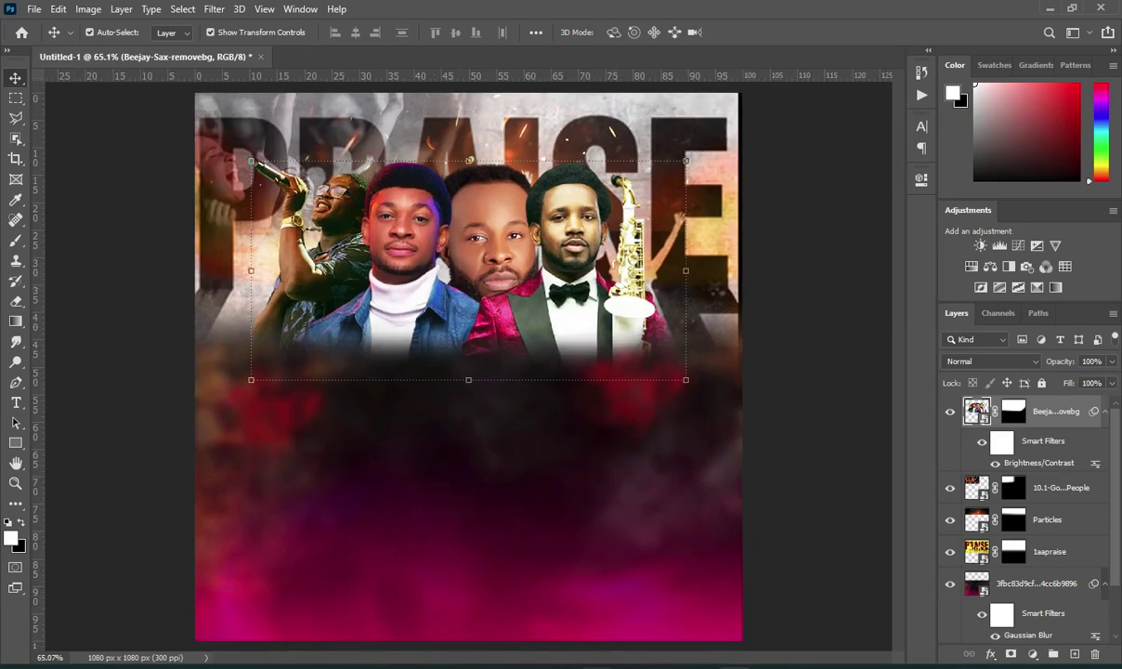
# Place the CHRIST CITY LOGO image from the Youth Night folder and shrink it to a small emblem centred at the group's lower edge
pyautogui.hotkey('alt', 'Tab')
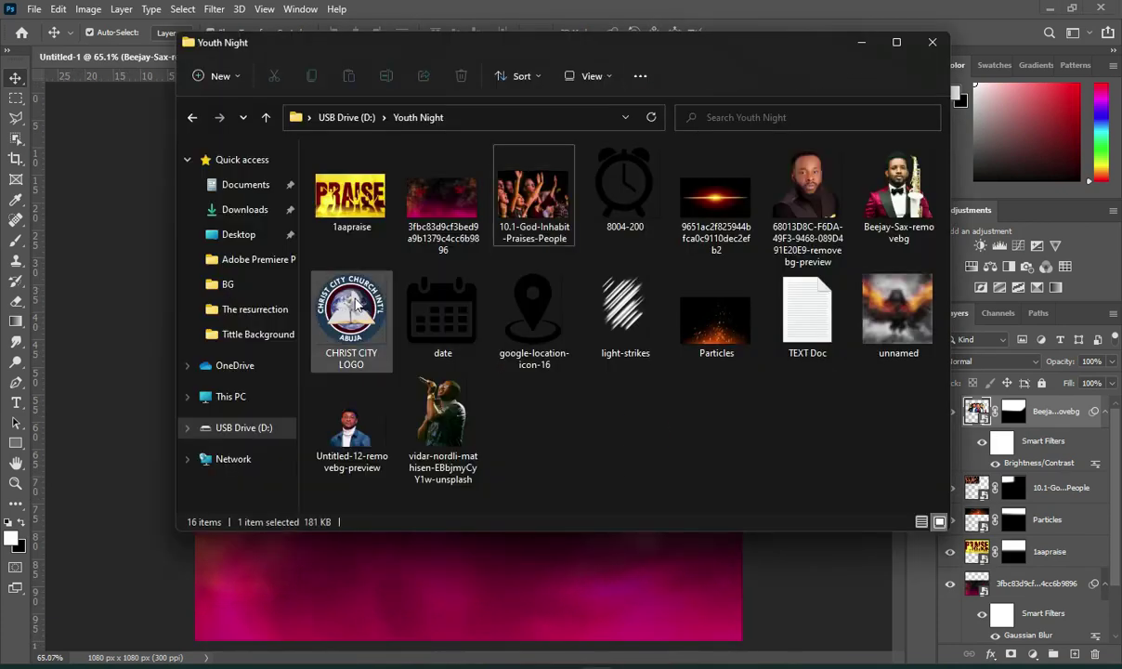
pyautogui.click(351, 316)
pyautogui.hotkey('alt', 'Tab')
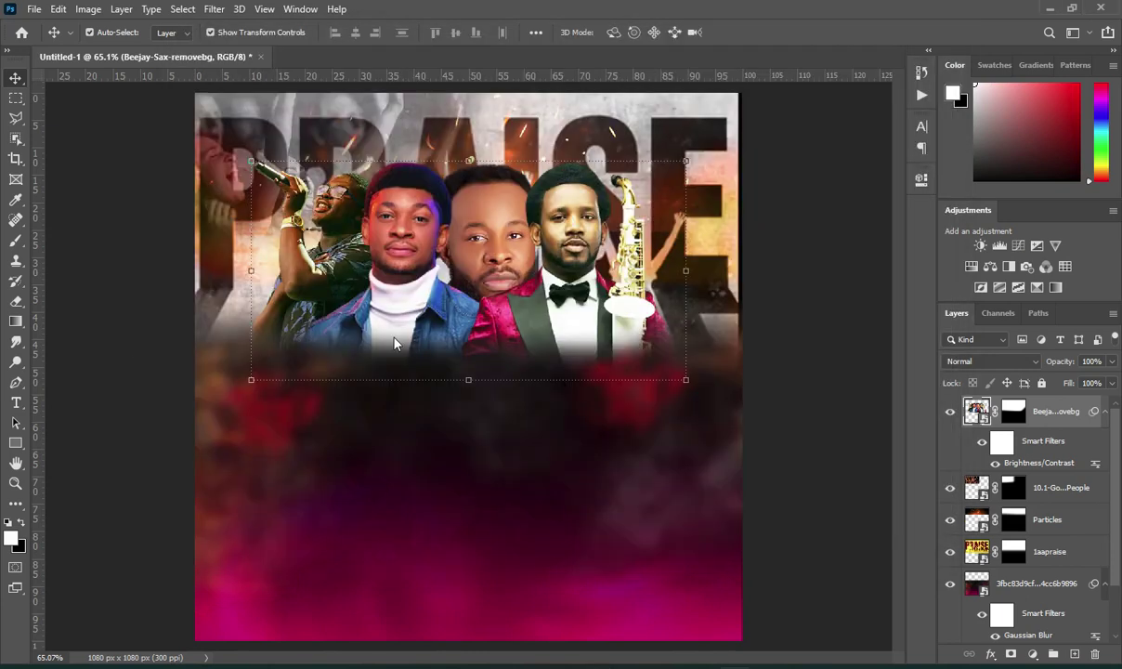
pyautogui.moveTo(437, 349); pyautogui.dragTo(437, 347)
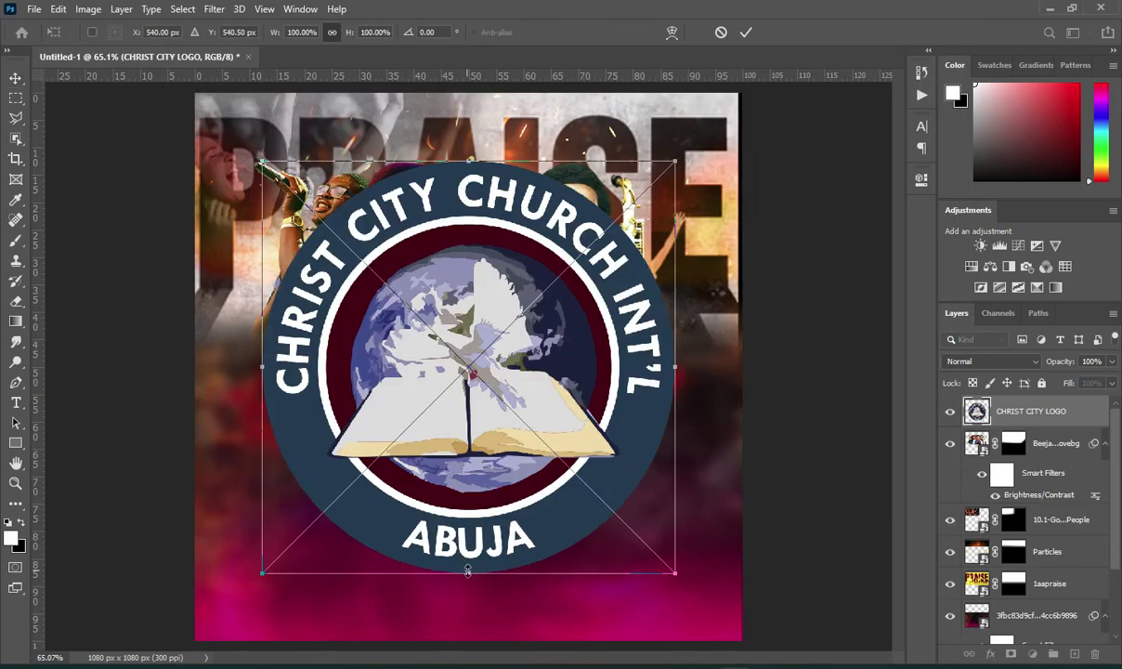
pyautogui.moveTo(467, 572); pyautogui.dragTo(470, 345)
pyautogui.click(469, 387)
pyautogui.hotkey('ctrl', 'z')
pyautogui.click(747, 32)
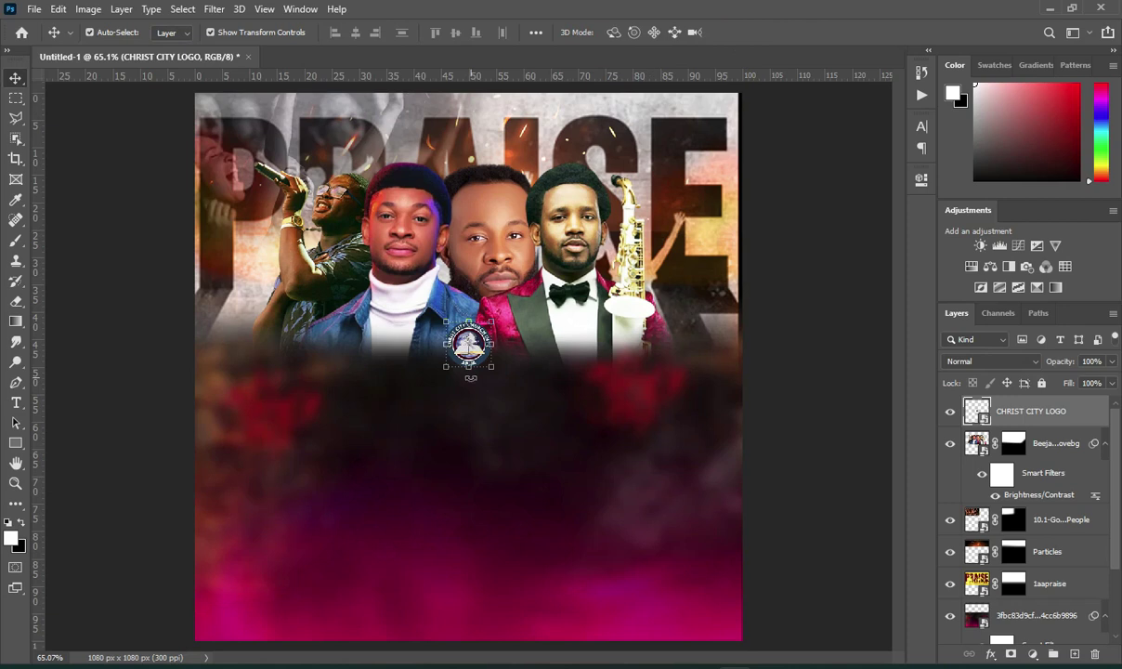
# Switch to the TEXT Doc in Notepad and copy the lines CHRIST, CITY CHURCH, INT'L MINISTRY
pyautogui.hotkey('alt', 'Tab')
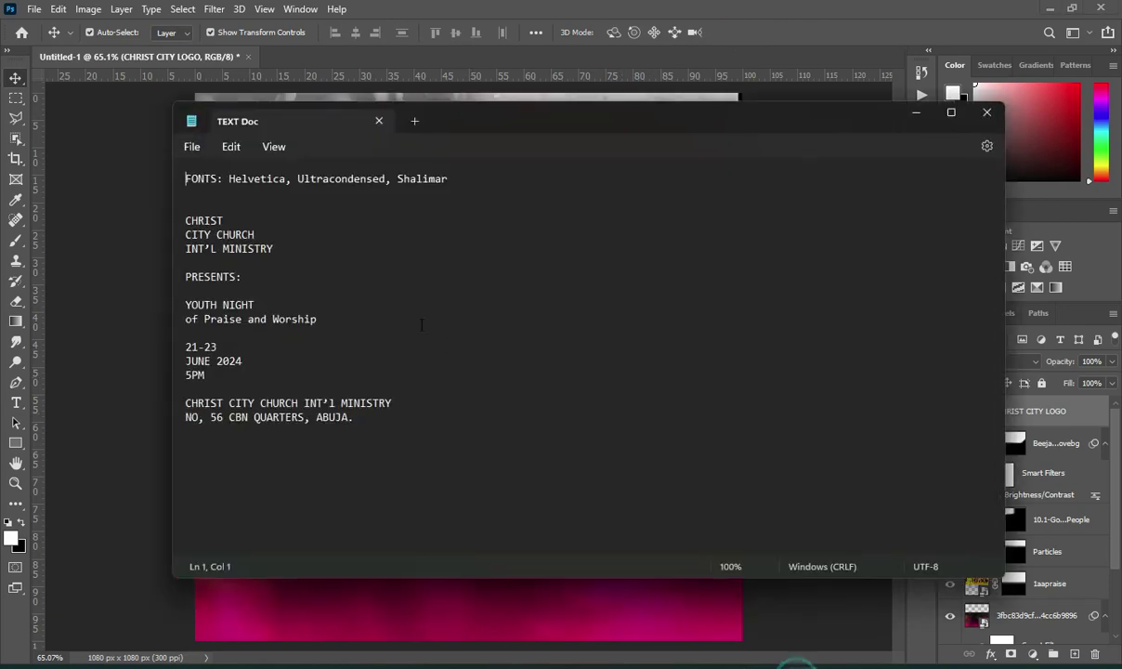
pyautogui.moveTo(187, 220); pyautogui.dragTo(276, 249)
pyautogui.hotkey('ctrl', 'c')
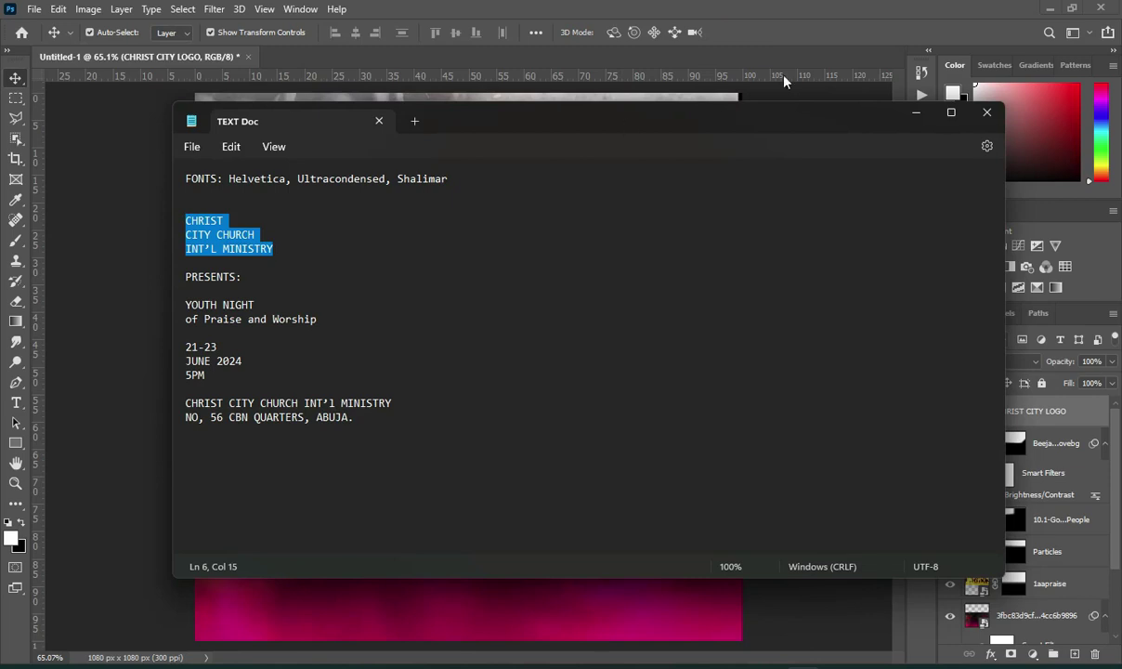
pyautogui.click(916, 112)
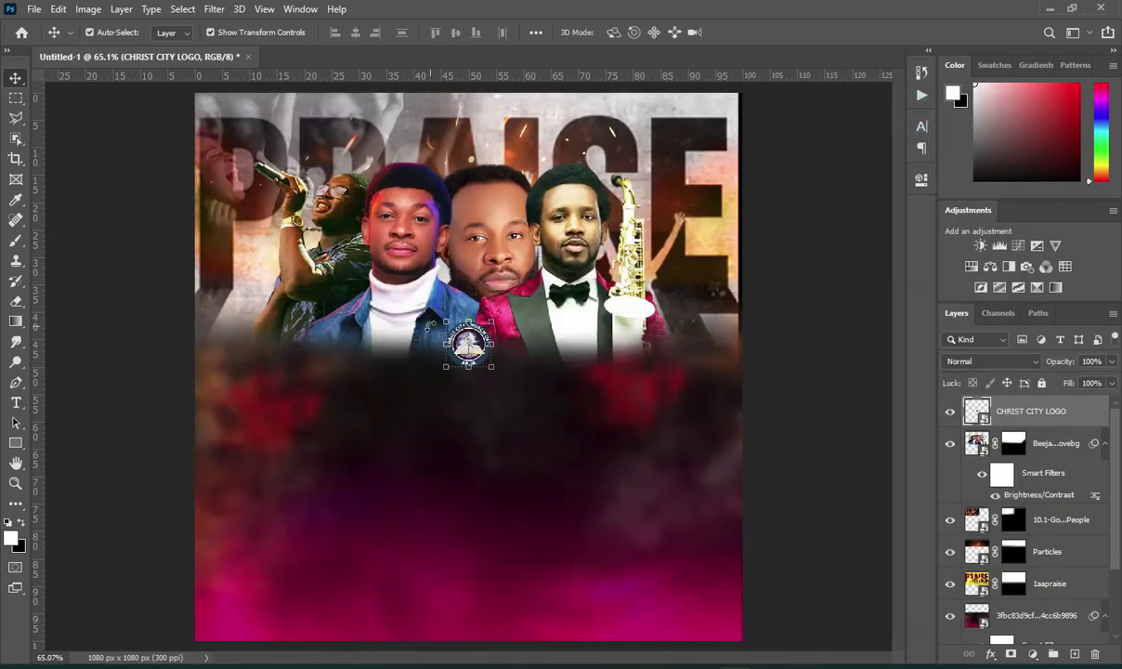
# Paste the copied church name as a new 5 pt Devant Horgen text layer below the group and centre-align its lines
pyautogui.press('t')
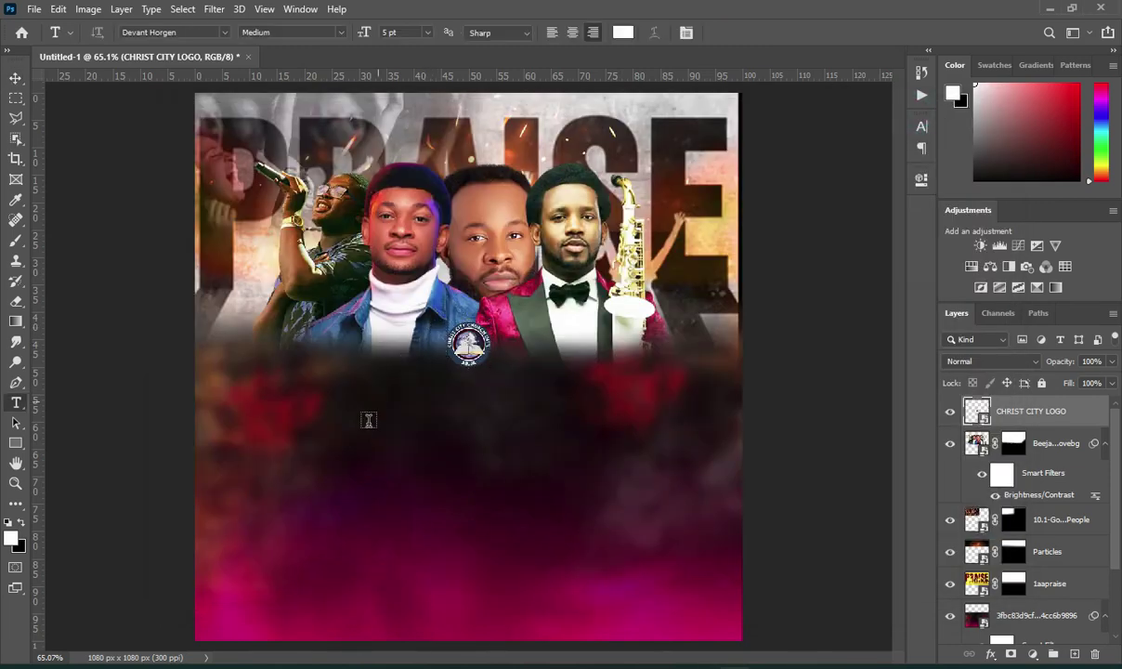
pyautogui.click(368, 424)
pyautogui.hotkey('ctrl', 'v')
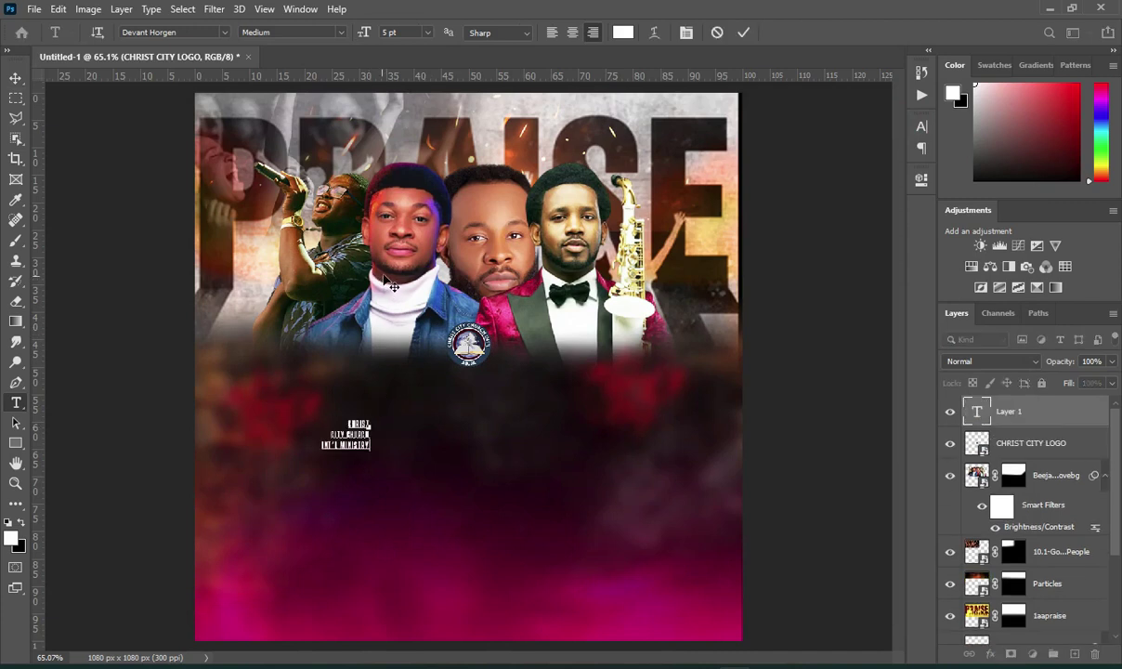
pyautogui.click(744, 32)
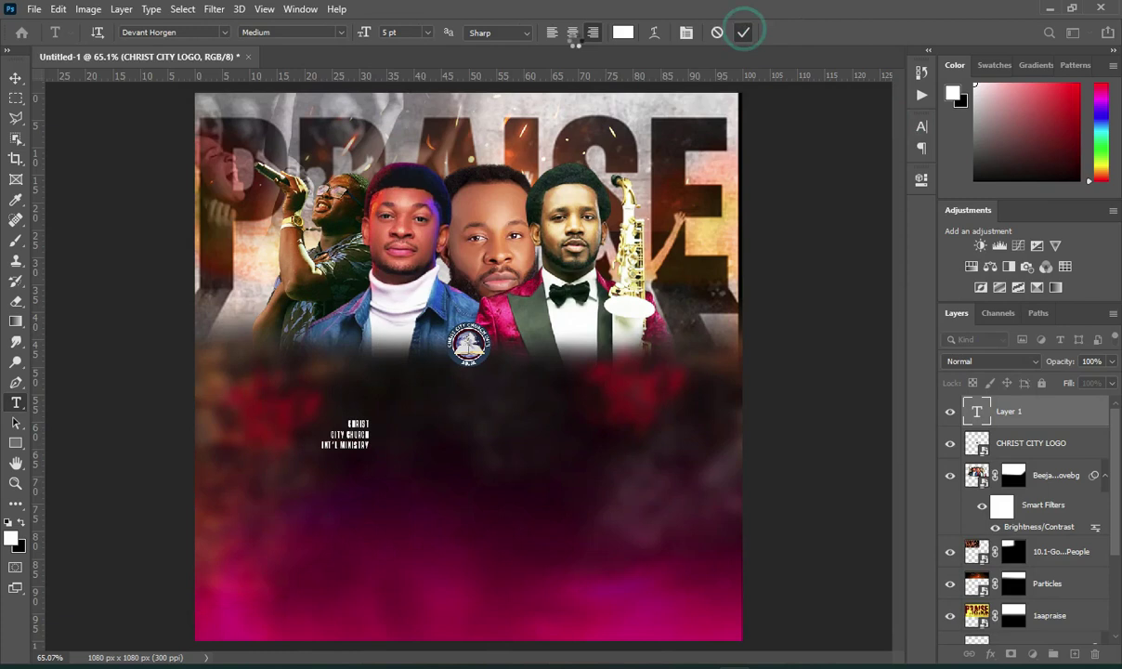
pyautogui.click(572, 32)
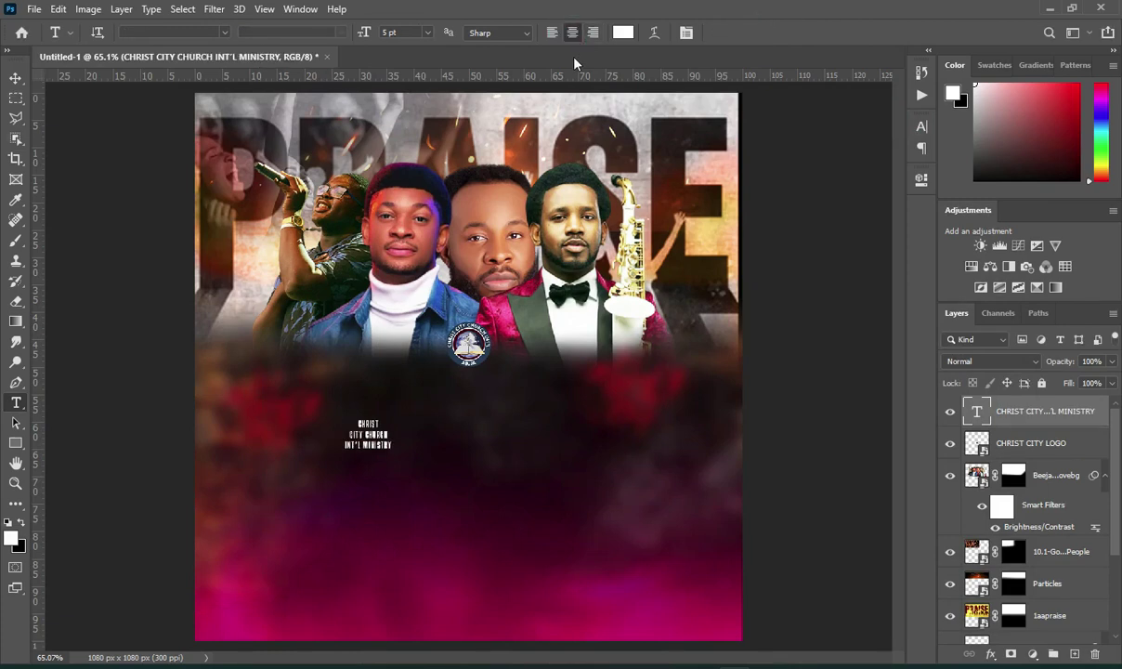
# Set the church name text to Helvetica Regular, then shrink it to 3.4 pt and place it centred directly beneath the logo
pyautogui.click(226, 33)
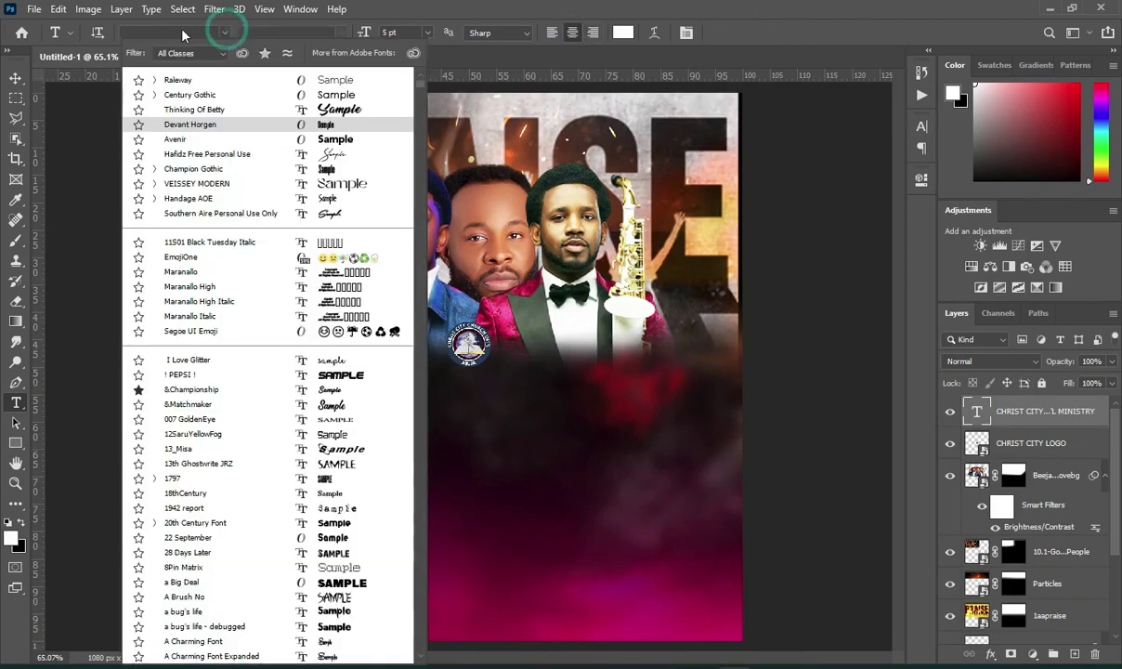
pyautogui.click(182, 31)
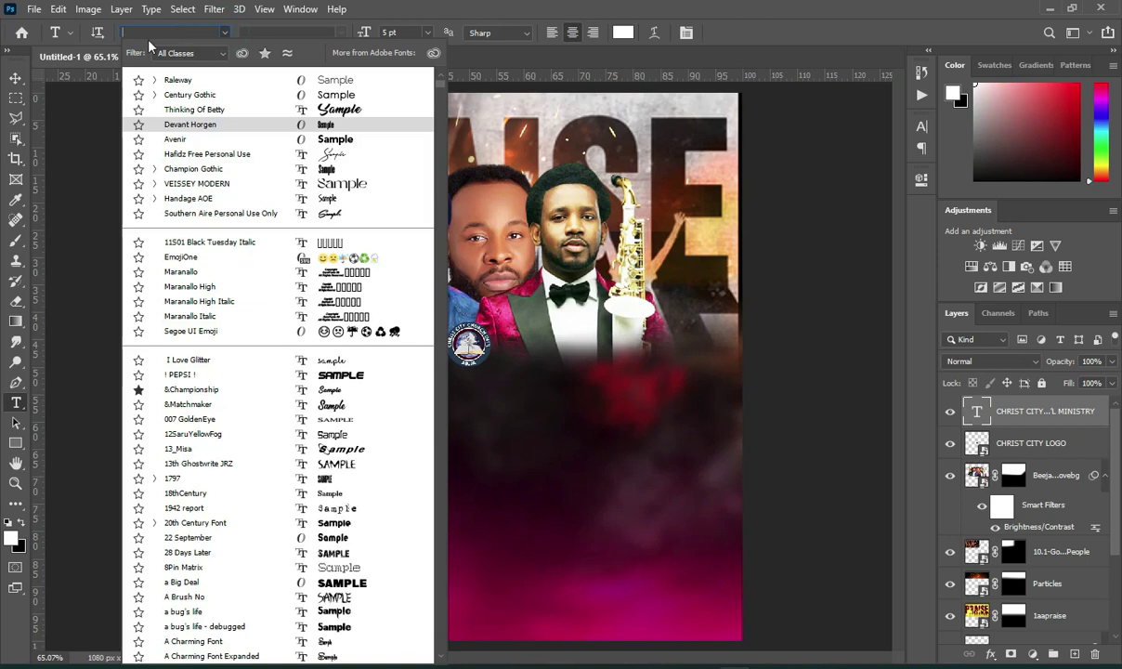
pyautogui.write('HELV')
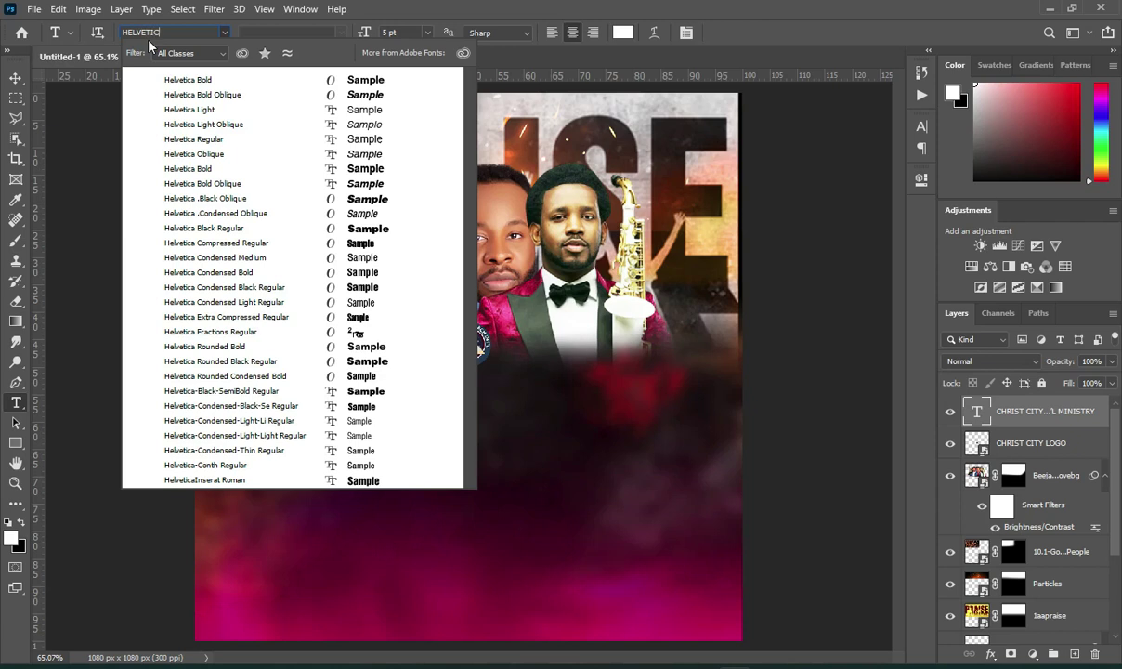
pyautogui.write('ETIC')
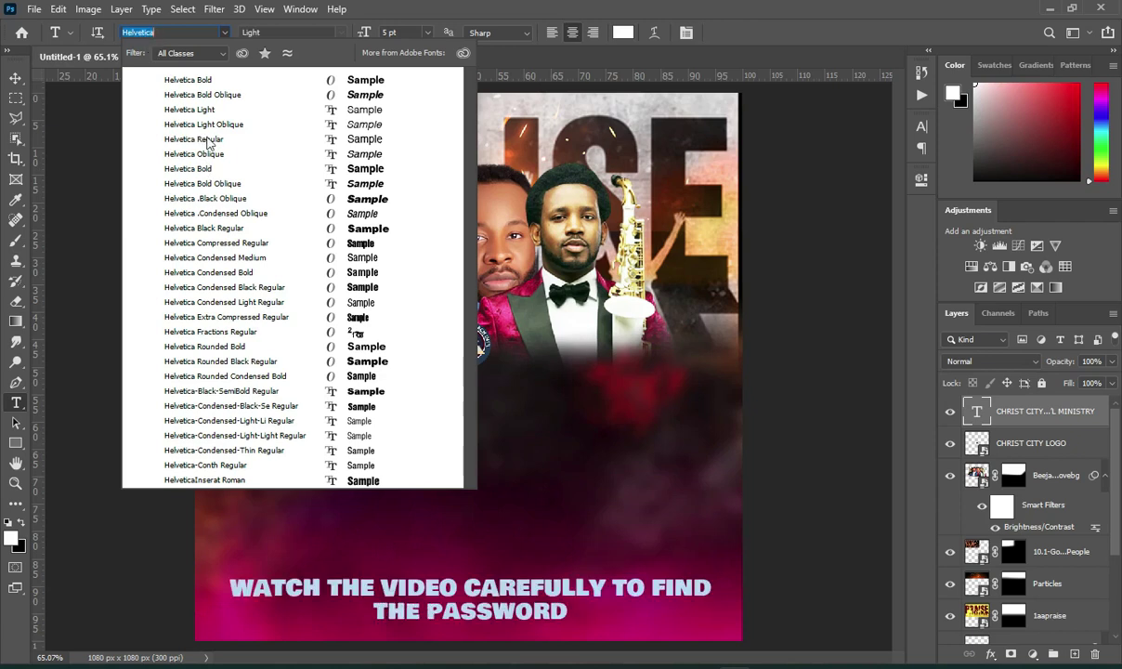
pyautogui.write('A')
pyautogui.click(206, 139)
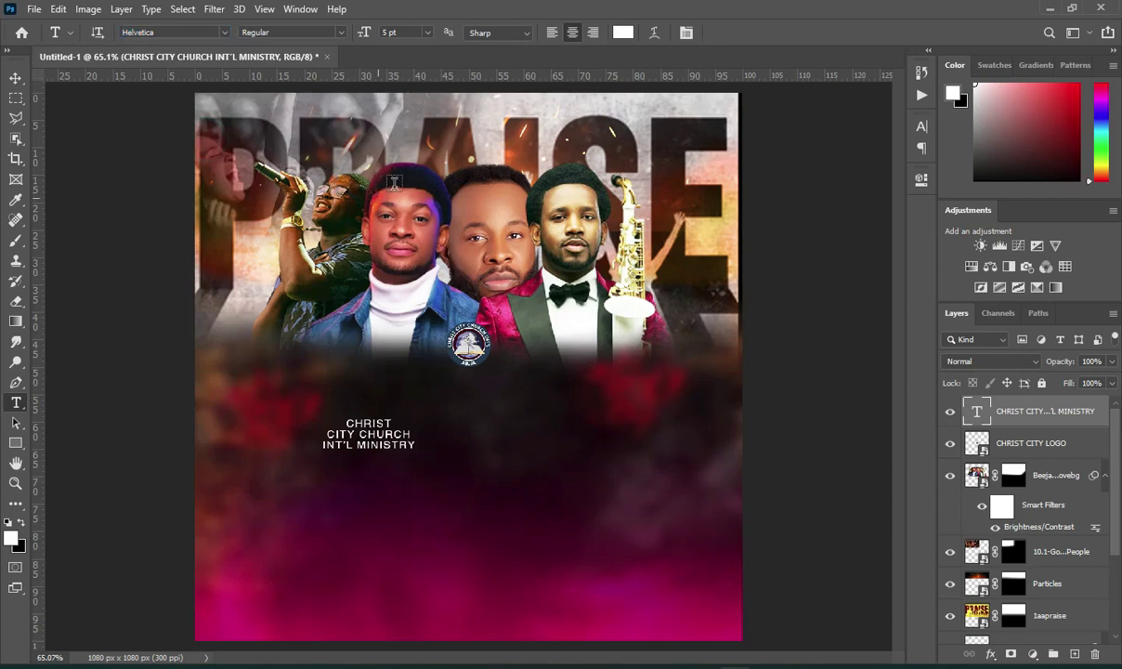
pyautogui.click(15, 78)
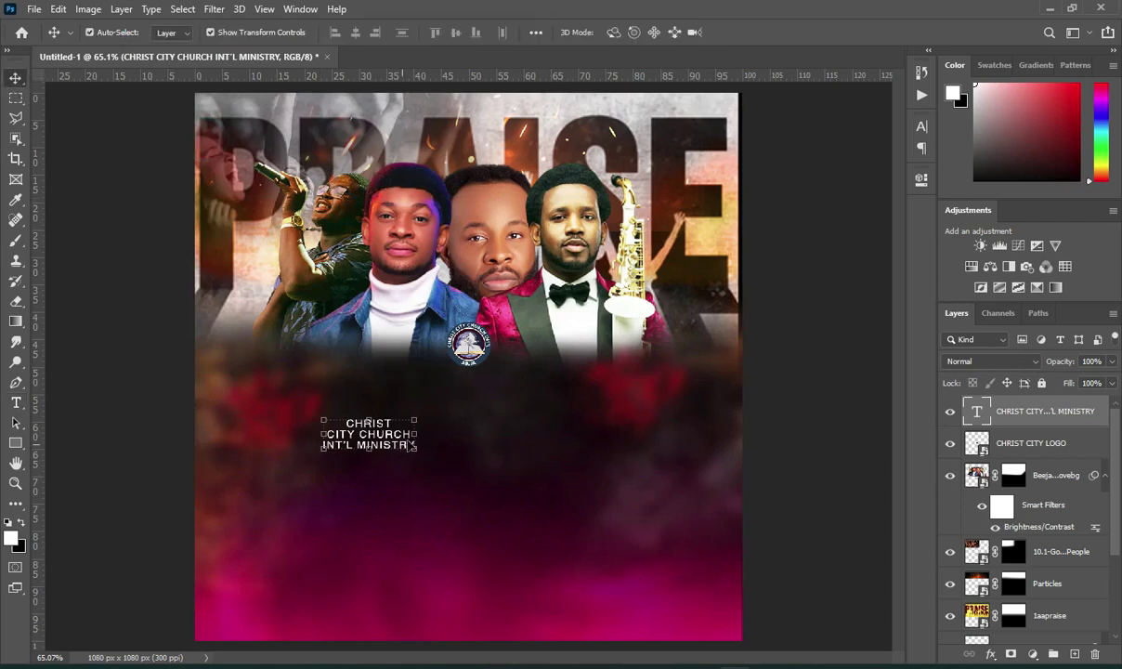
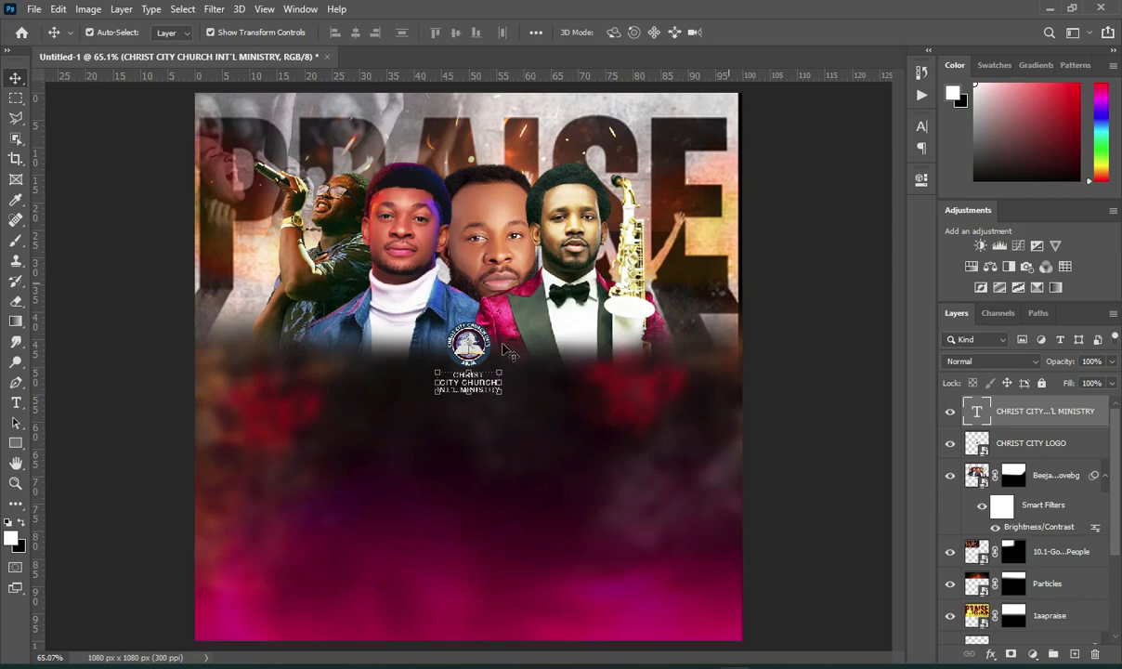
pyautogui.click(783, 346)
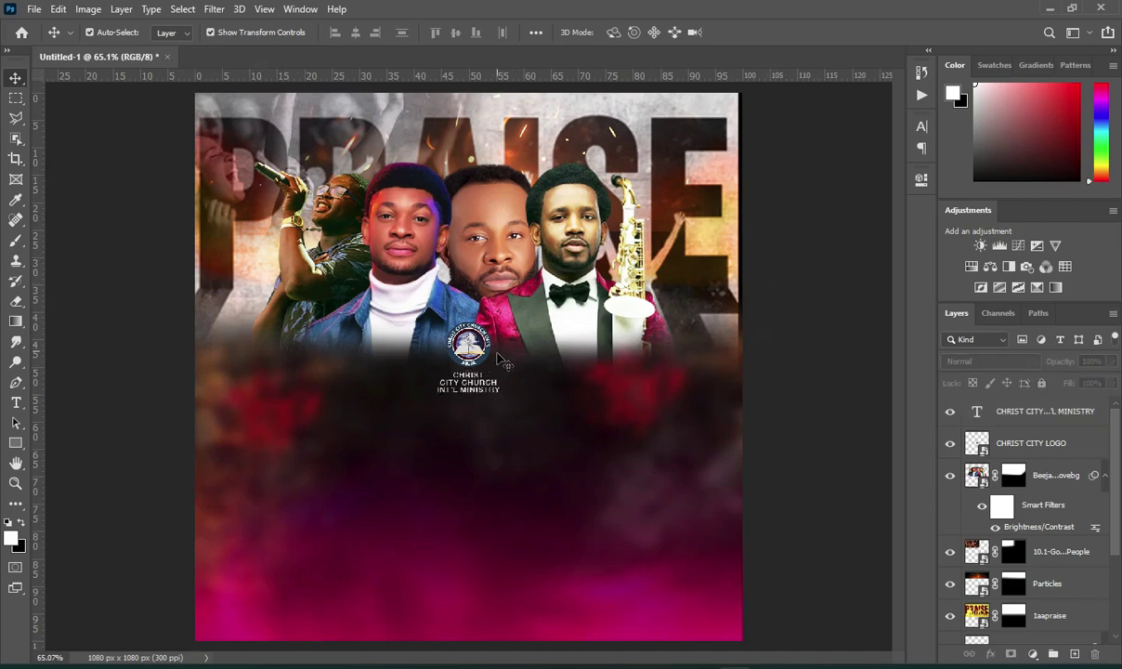
# Switch to the TEXT Doc in Notepad, copy the line PRESENTS: and return to the flyer
pyautogui.moveTo(800, 665)
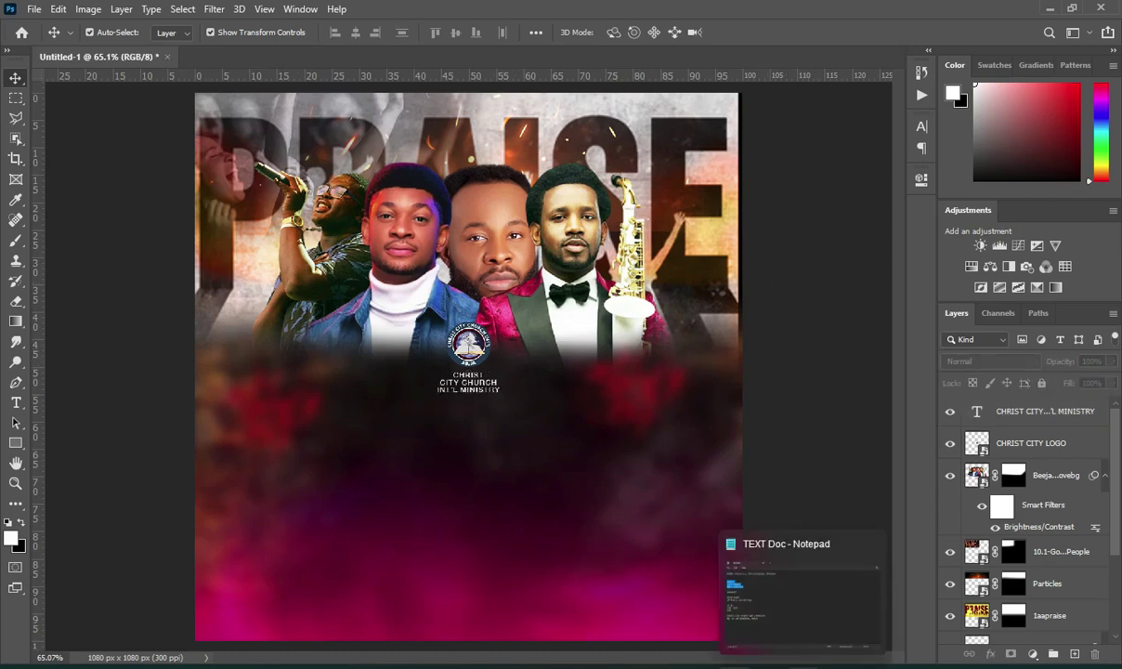
pyautogui.click(801, 595)
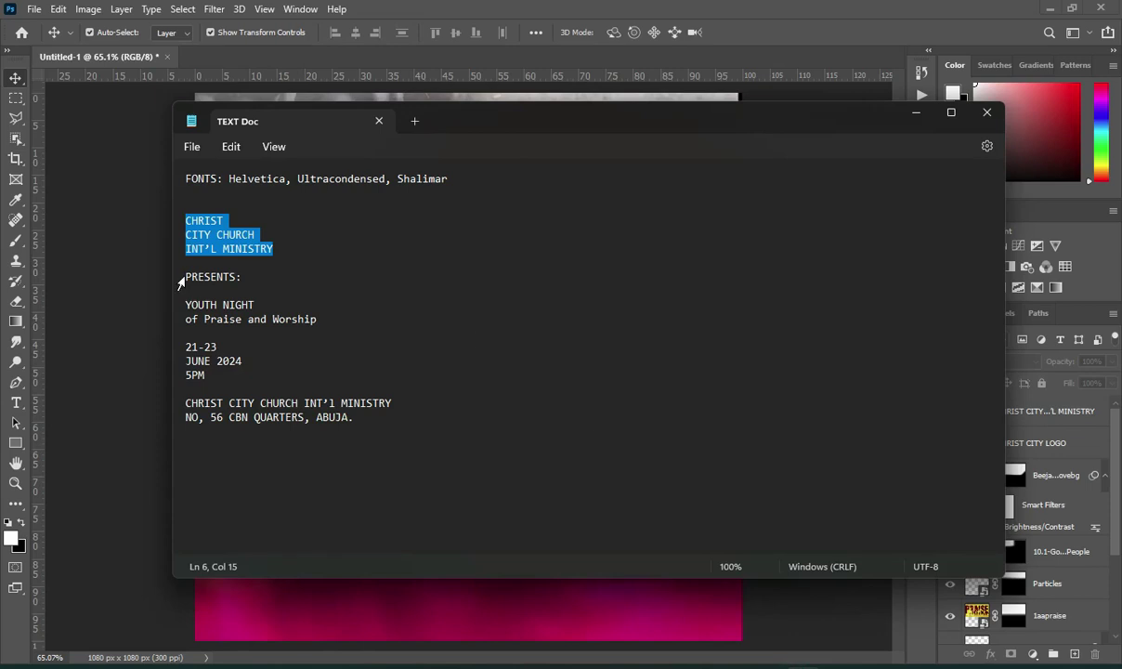
pyautogui.moveTo(187, 276); pyautogui.dragTo(241, 276)
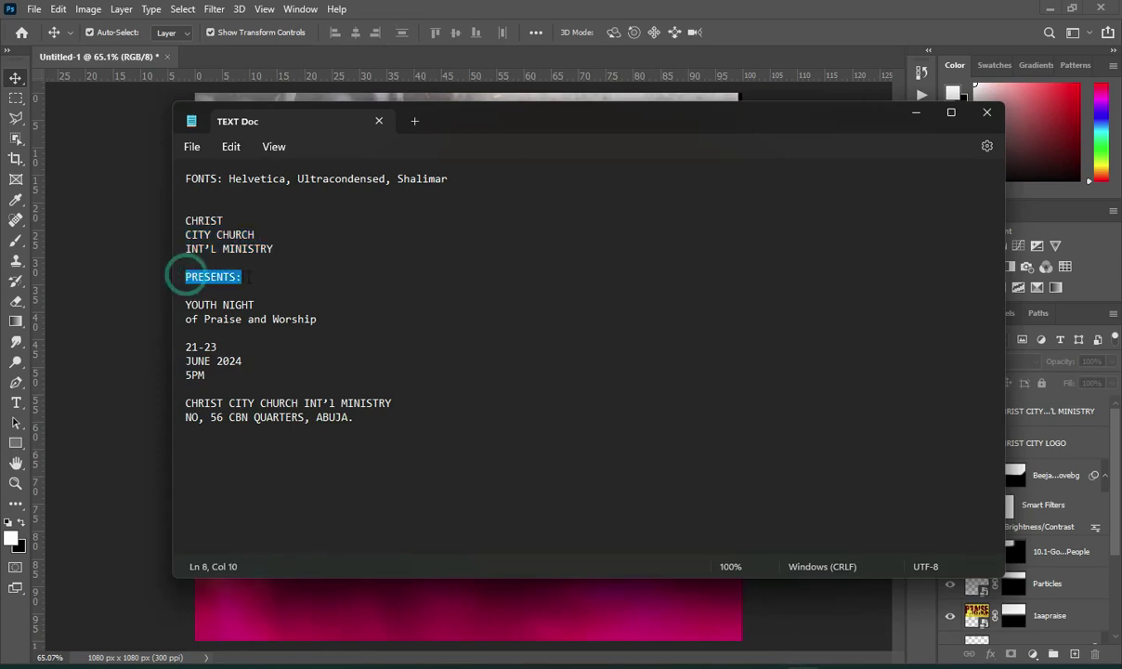
pyautogui.click(916, 113)
# Duplicate the church name text just below the original and replace the copy's wording with PRESENTS:
pyautogui.moveTo(482, 398)
pyautogui.mouseDown()
pyautogui.moveTo(482, 434)
pyautogui.moveTo(467, 416)
pyautogui.mouseUp()
pyautogui.press('t')
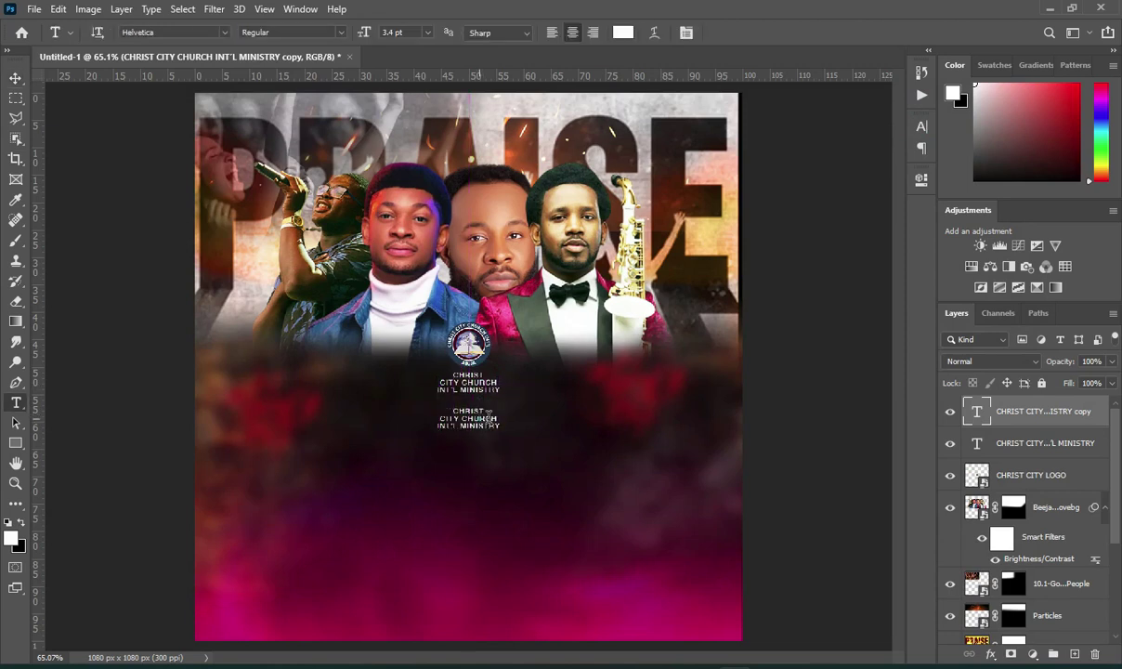
pyautogui.click(488, 418)
pyautogui.hotkey('ctrl', 'a')
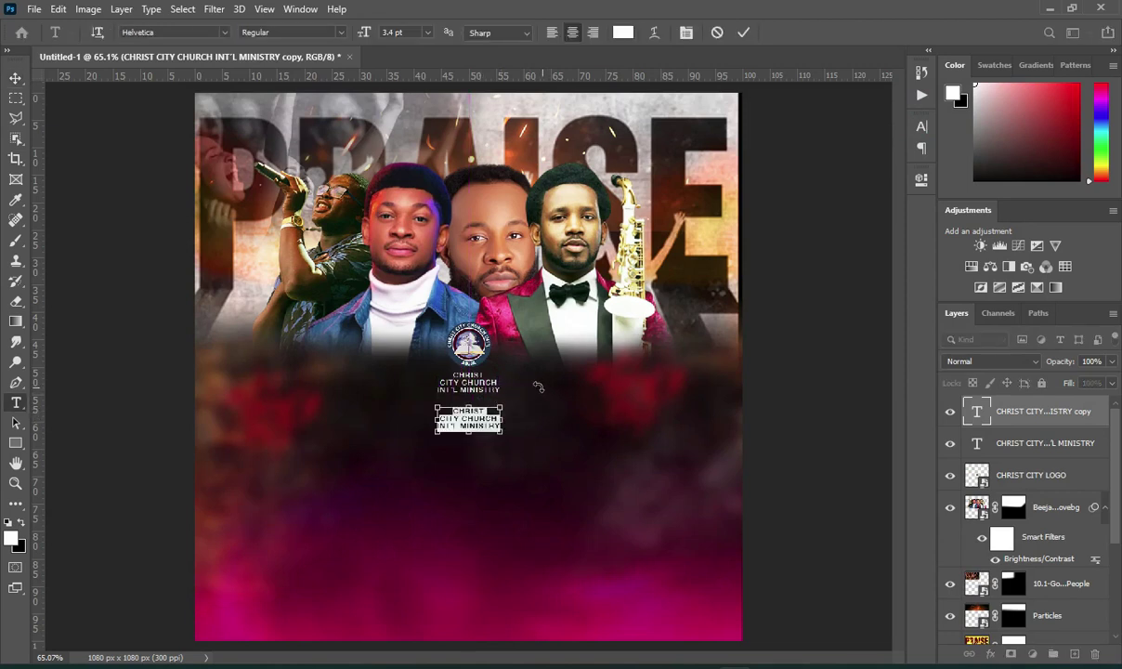
pyautogui.write('PRESENTS:')
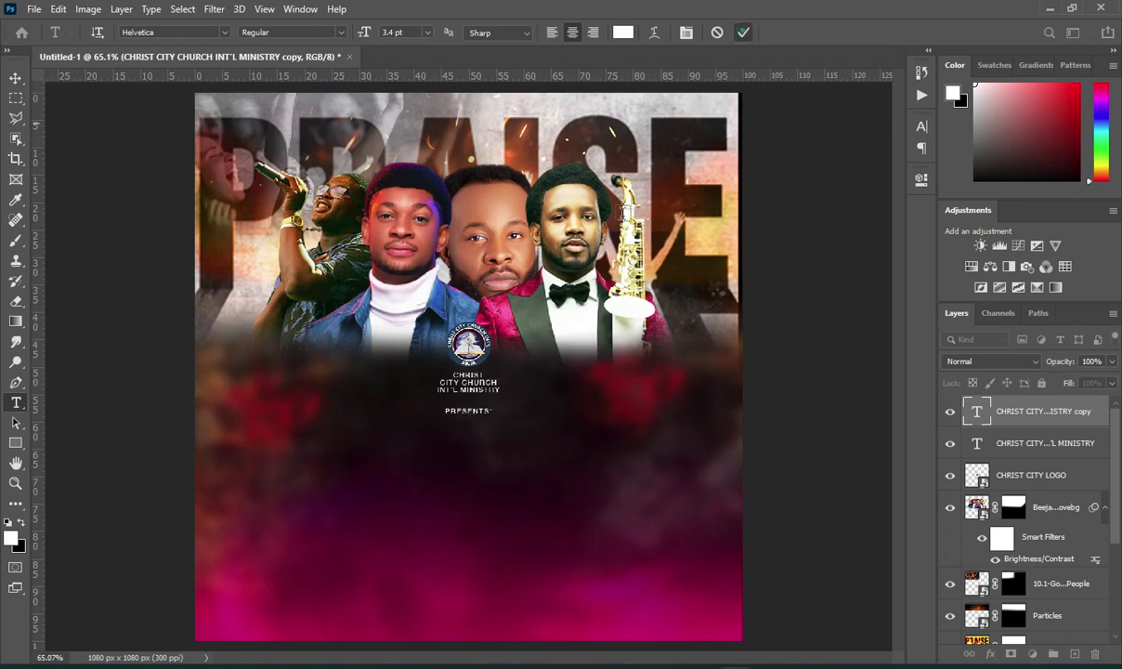
pyautogui.click(744, 32)
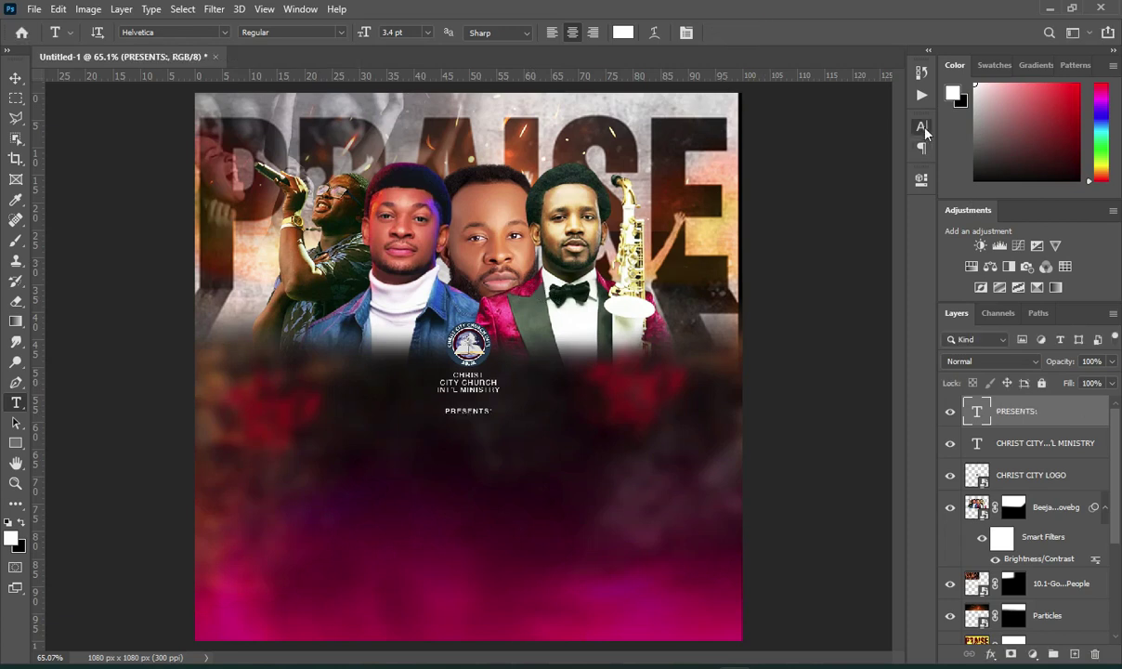
# Give the PRESENTS: text a tracking of 720 and the yellow colour #ffcc00
pyautogui.click(922, 126)
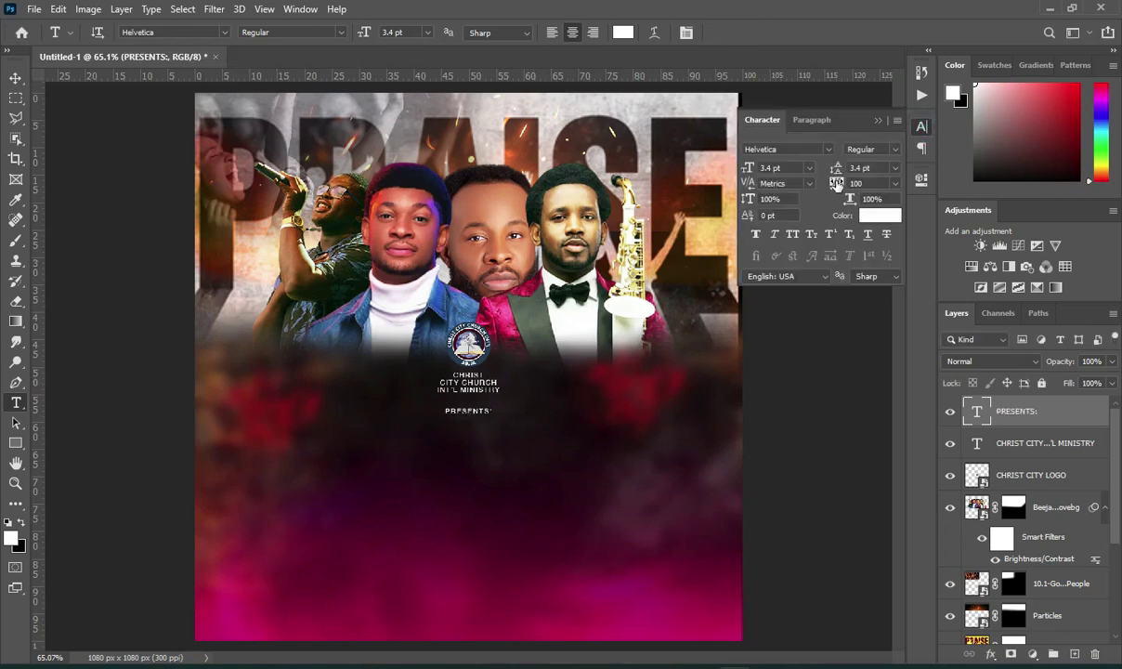
pyautogui.moveTo(845, 184); pyautogui.dragTo(857, 181)
pyautogui.moveTo(864, 183); pyautogui.dragTo(879, 180)
pyautogui.click(623, 34)
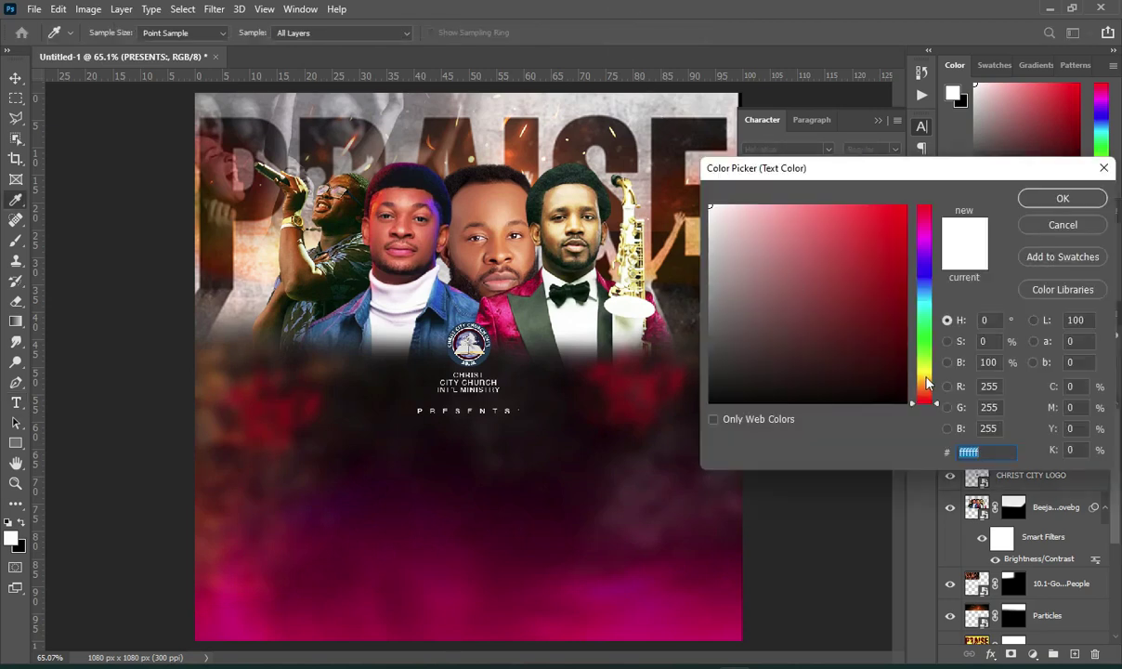
pyautogui.moveTo(930, 386); pyautogui.dragTo(926, 377)
pyautogui.moveTo(874, 244); pyautogui.dragTo(936, 183)
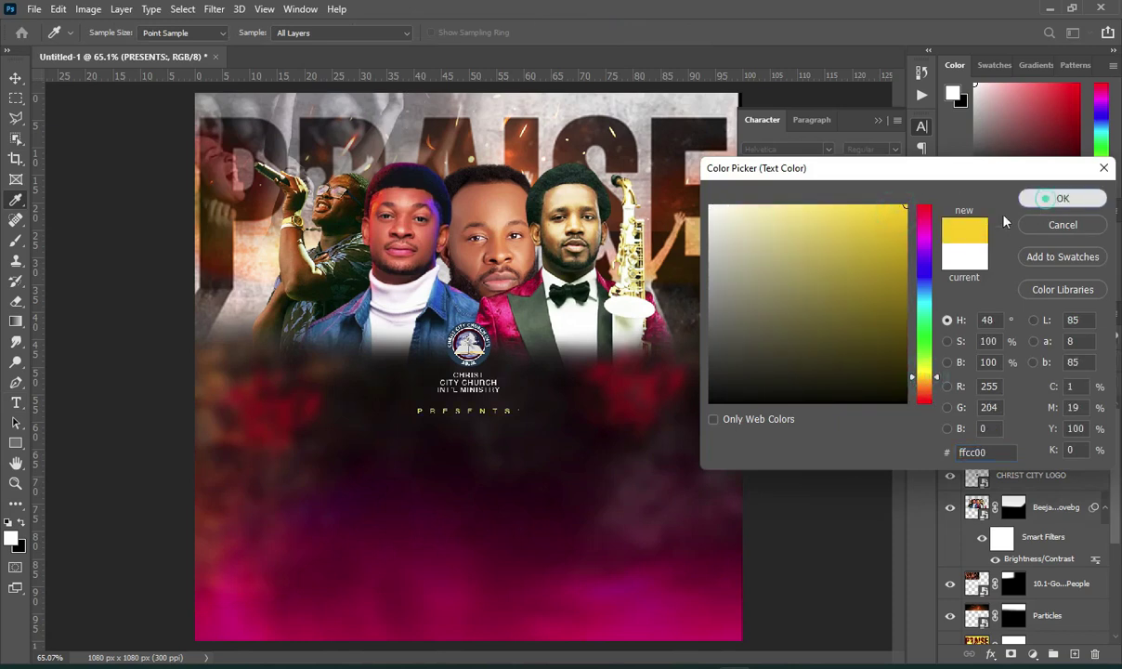
pyautogui.click(1045, 198)
pyautogui.moveTo(839, 191)
pyautogui.mouseDown()
pyautogui.moveTo(791, 176)
pyautogui.moveTo(829, 182)
pyautogui.mouseUp()
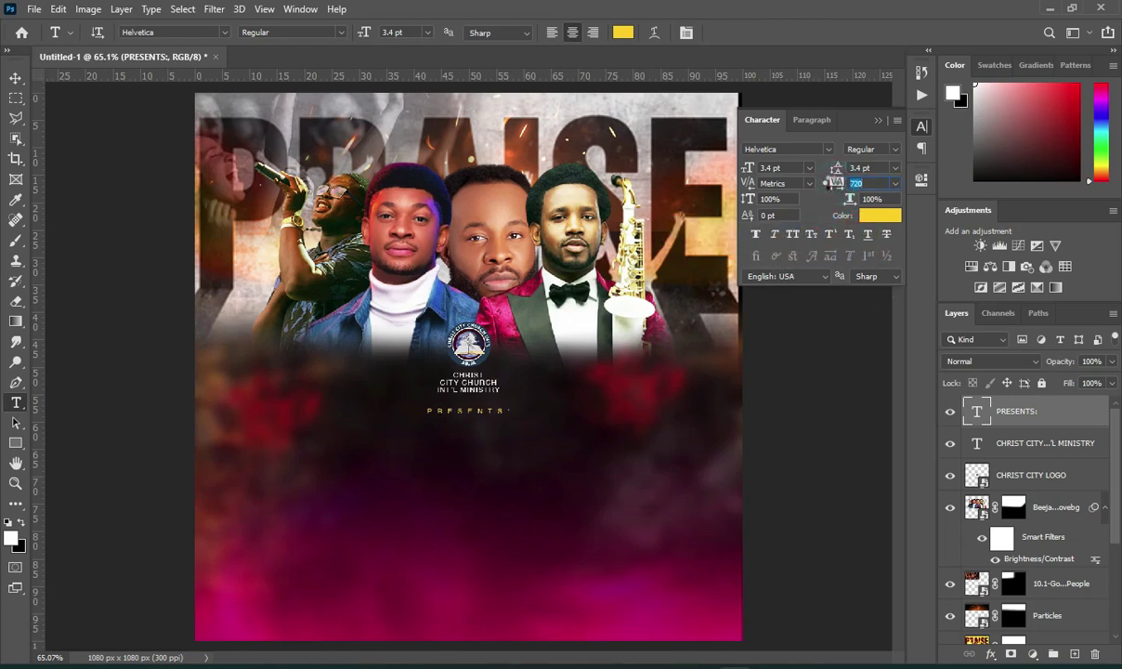
pyautogui.click(878, 120)
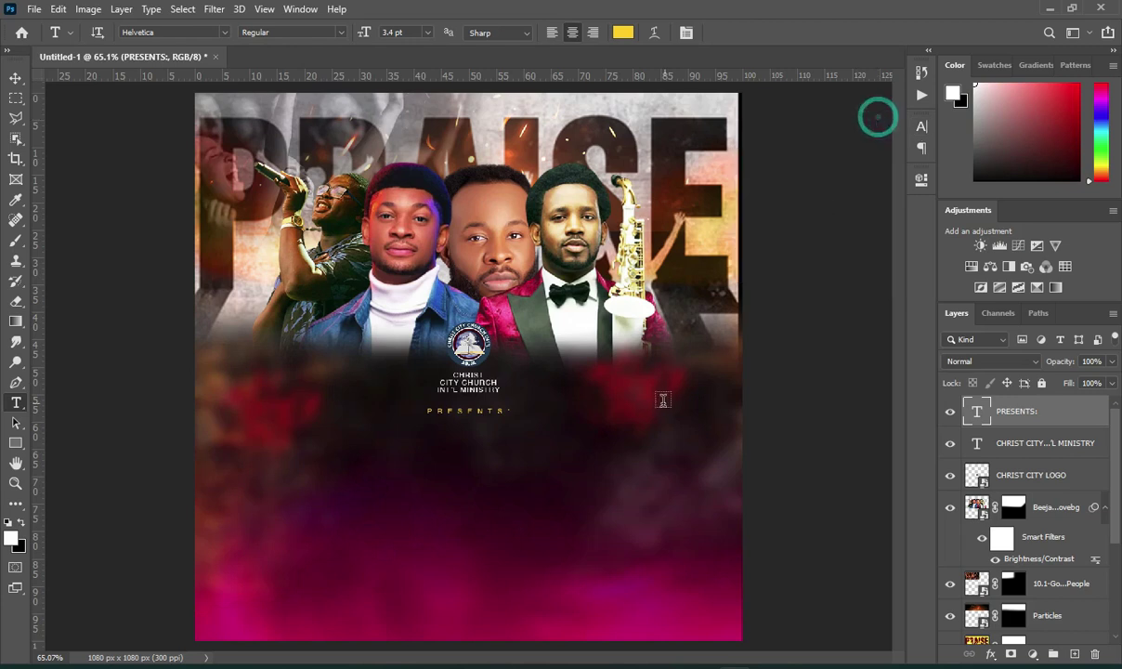
# Set the tracking of the church name text layer to 0
pyautogui.click(1020, 445)
pyautogui.click(921, 127)
pyautogui.click(869, 183)
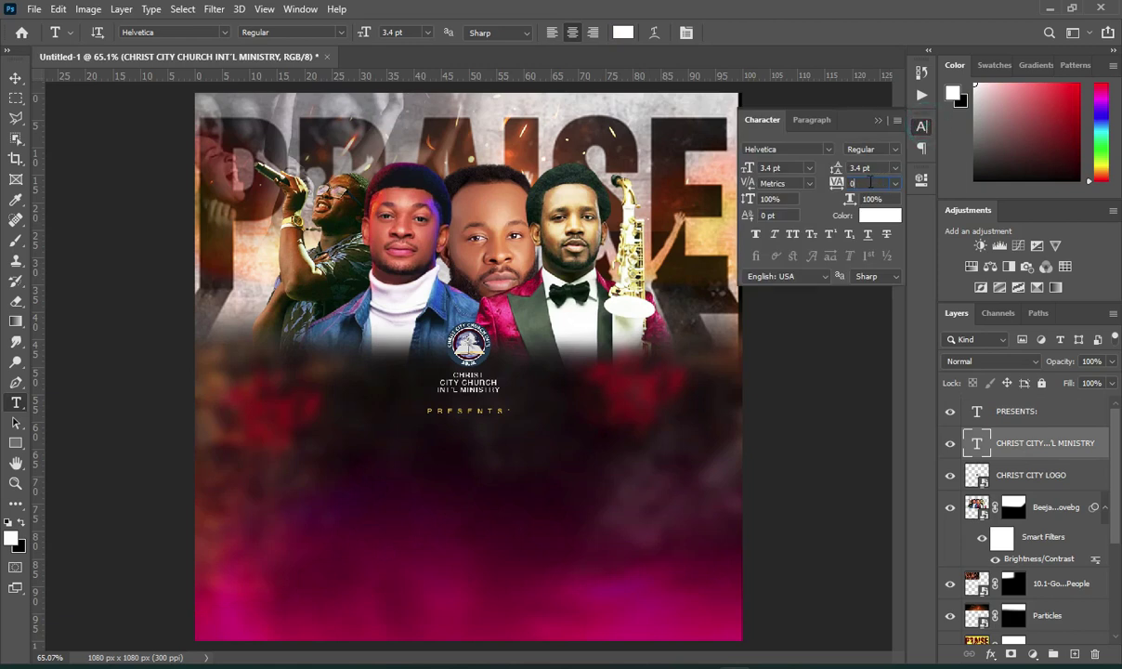
pyautogui.write('0')
pyautogui.press('Return')
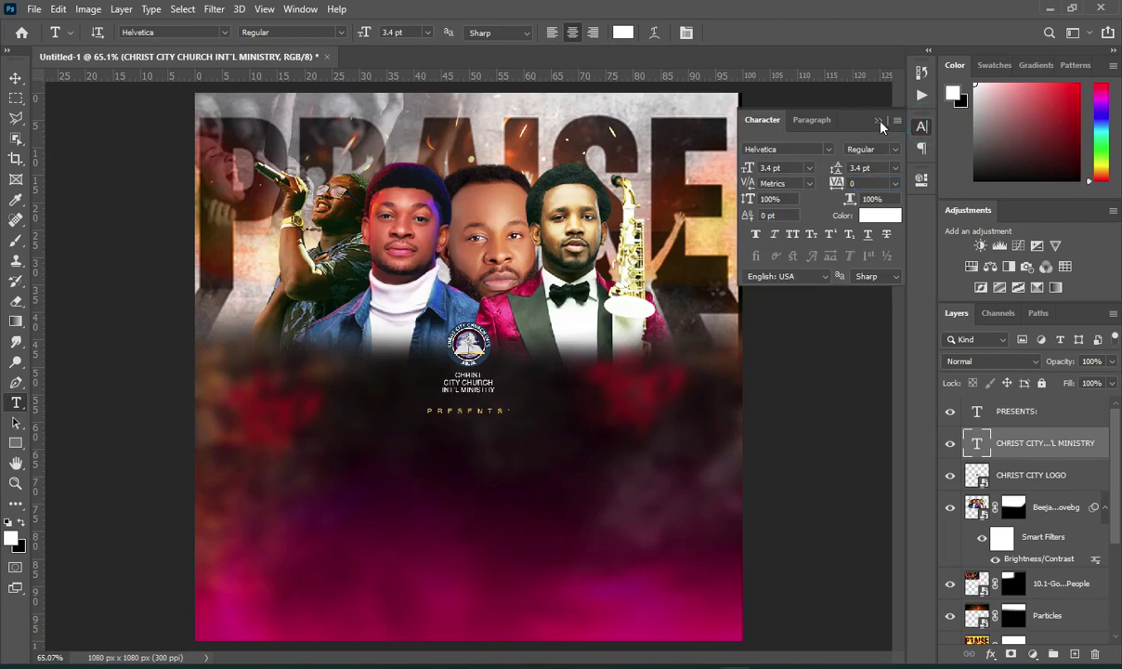
pyautogui.click(879, 124)
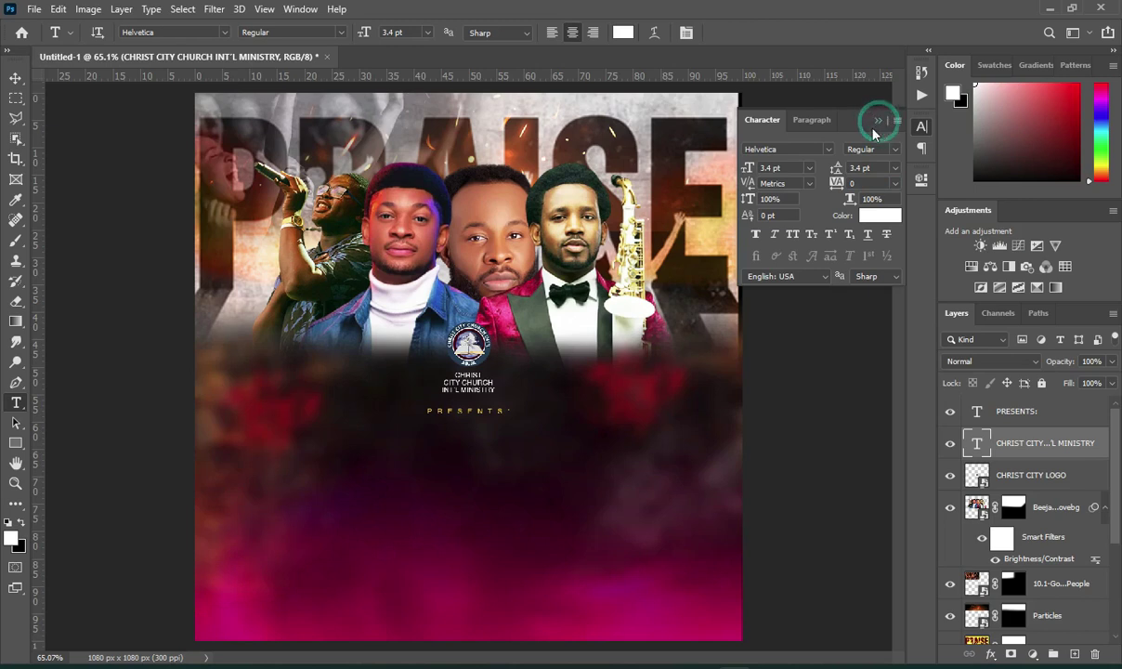
# Centre the logo and church name together, and the PRESENTS: text on its own, horizontally on the whole canvas
pyautogui.click(15, 77)
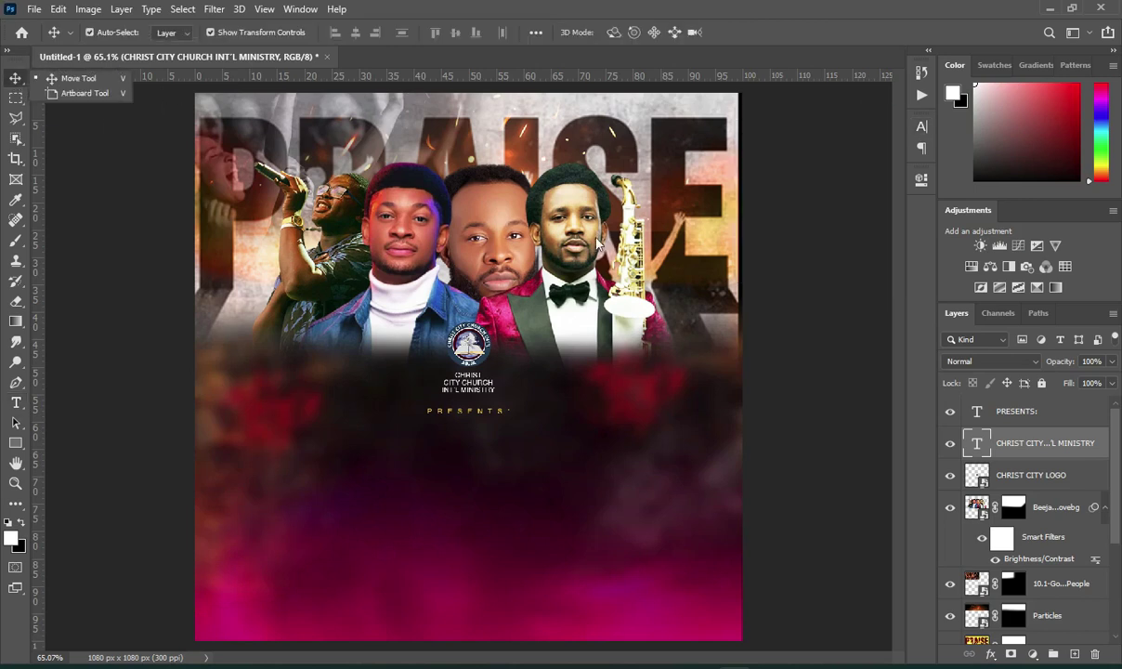
pyautogui.click(64, 76)
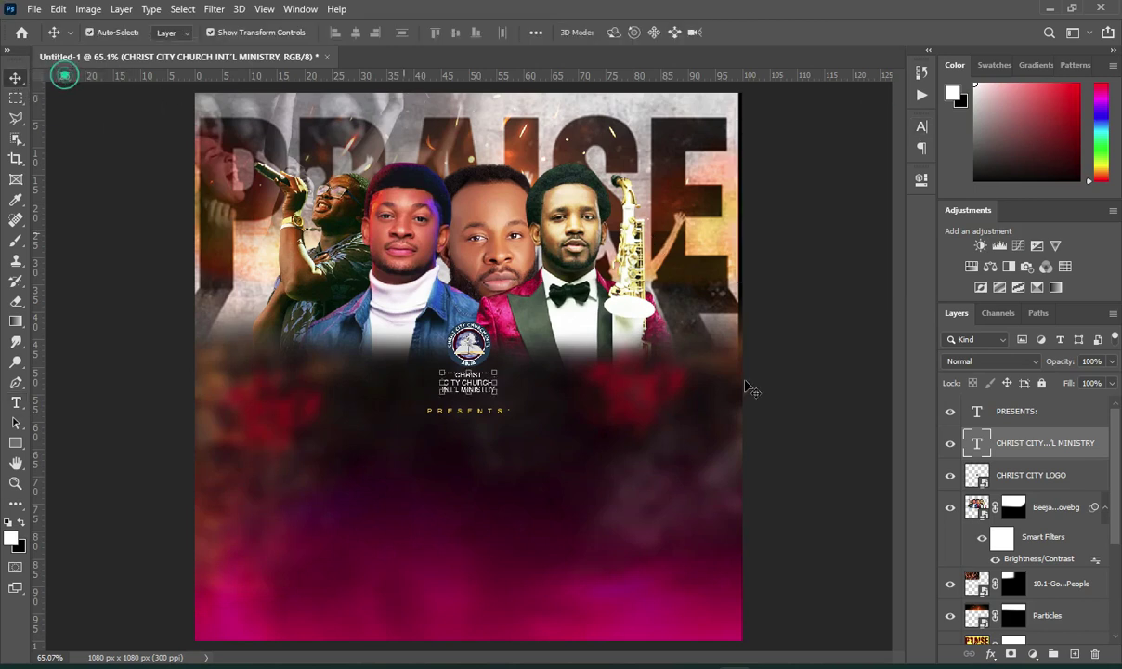
pyautogui.keyDown('ctrl'); pyautogui.click(976, 469); pyautogui.keyUp('ctrl')
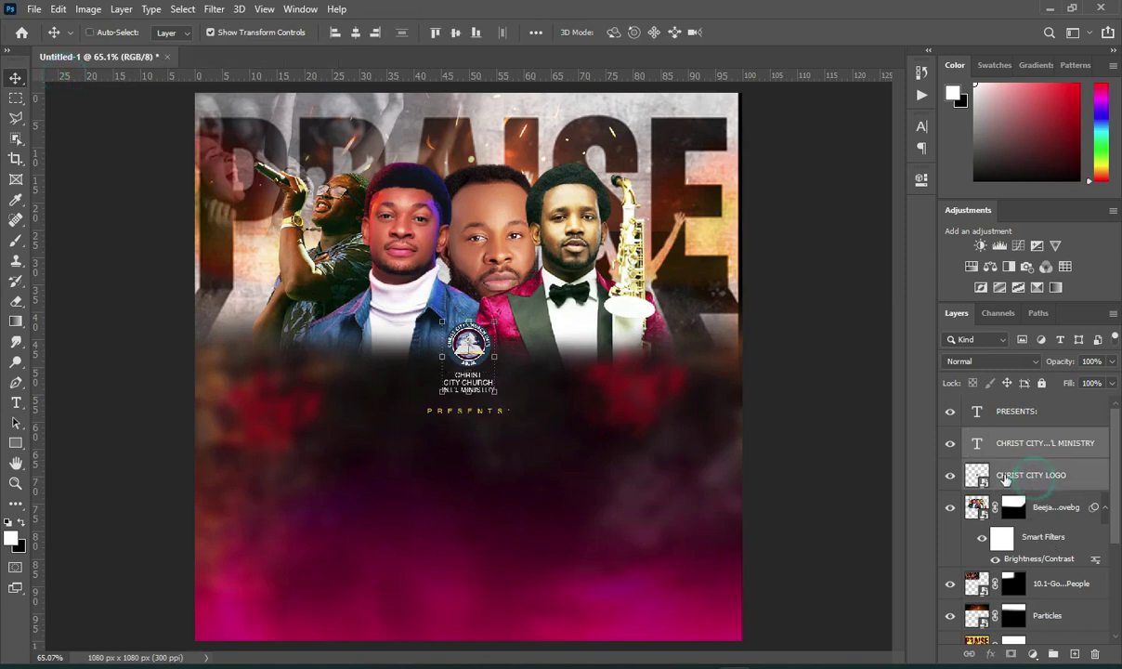
pyautogui.hotkey('ctrl', 'a')
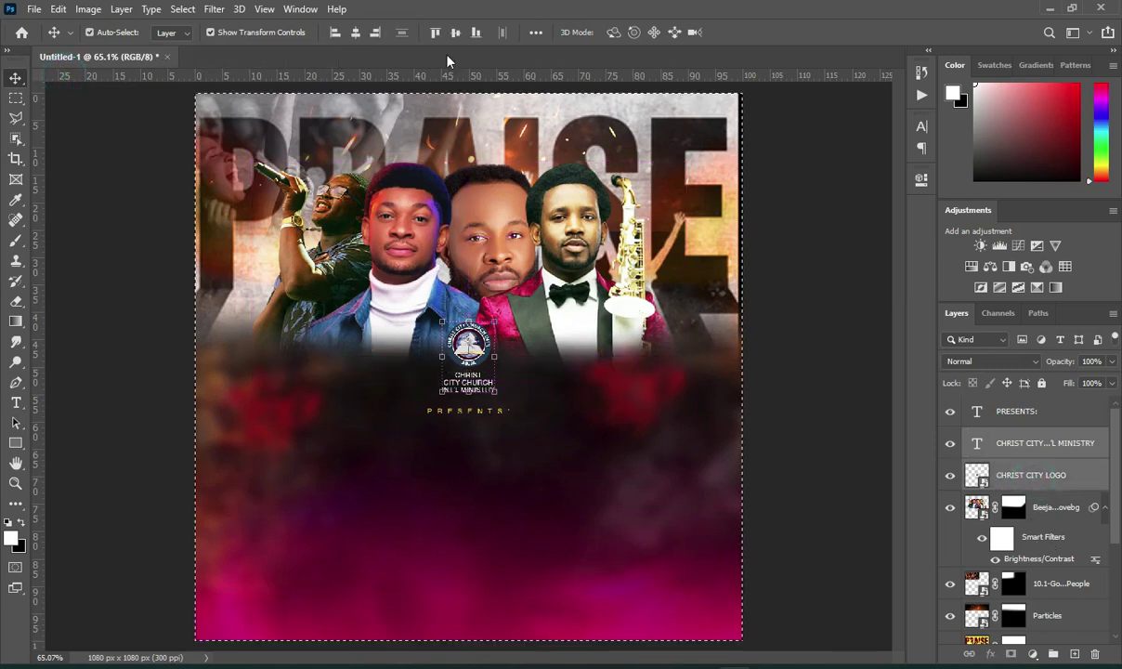
pyautogui.click(354, 32)
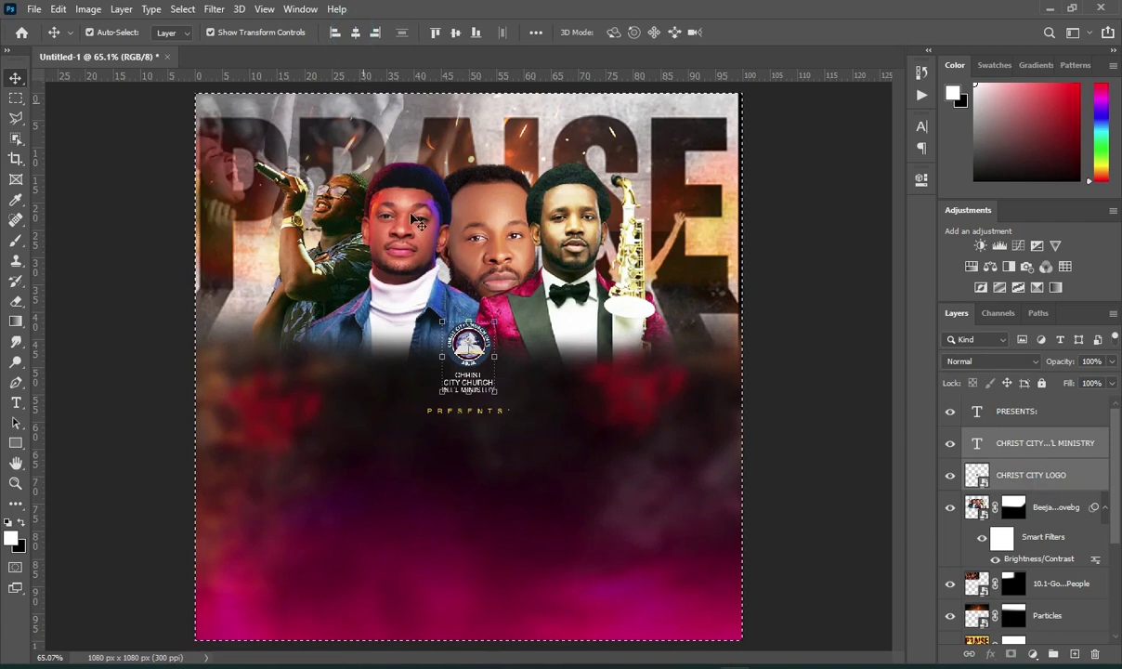
pyautogui.click(1020, 416)
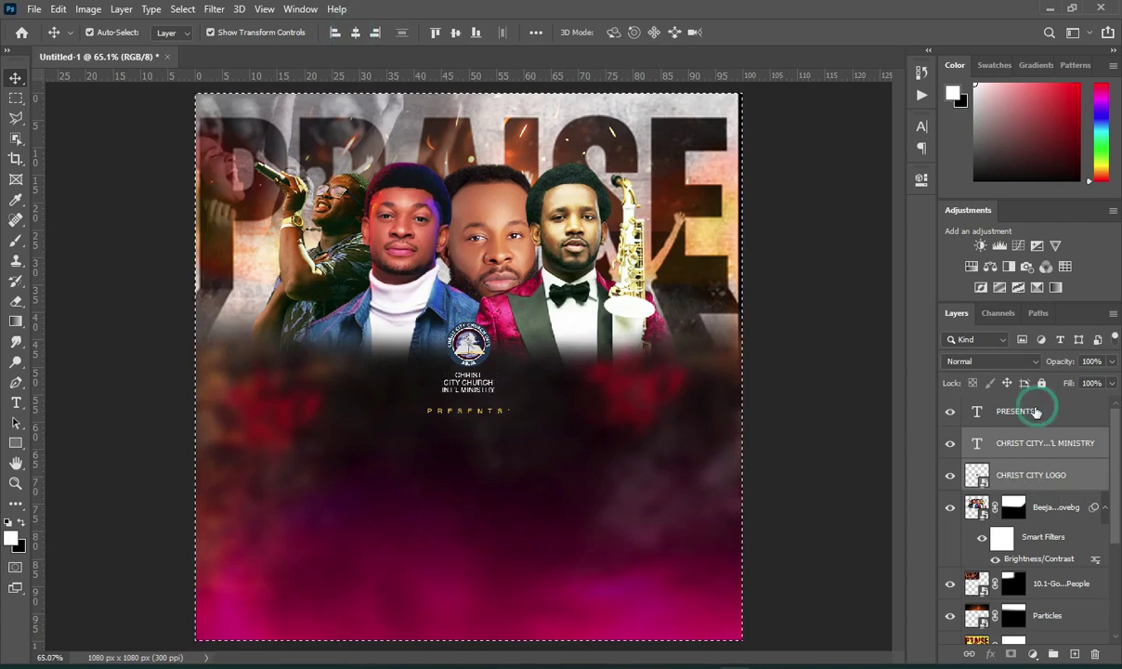
pyautogui.click(354, 32)
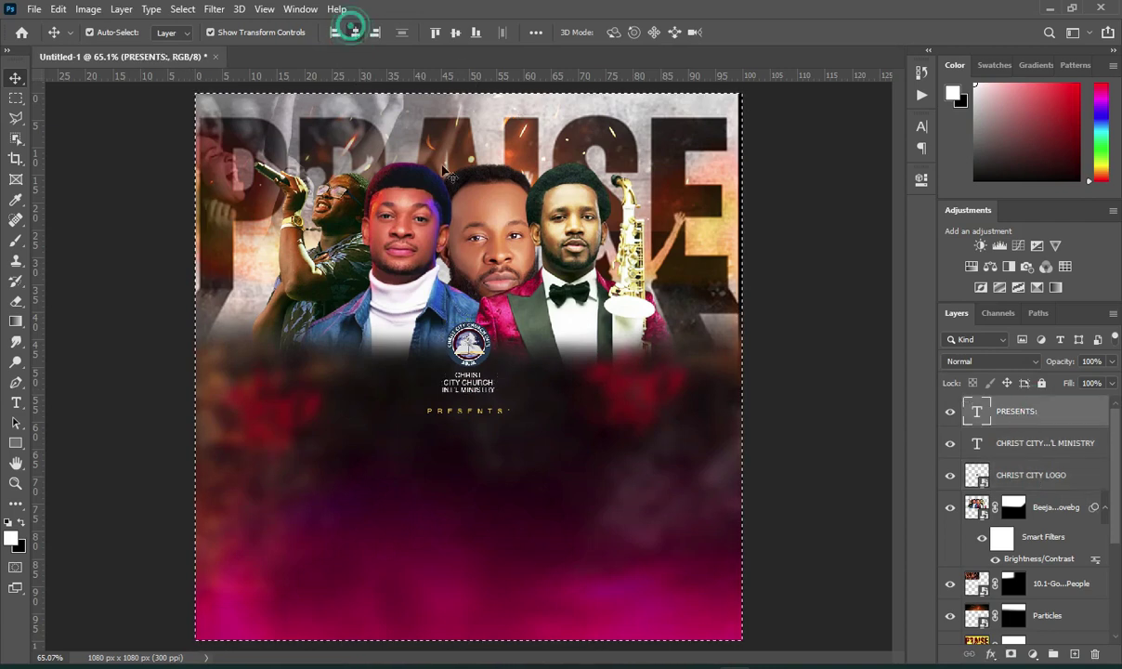
pyautogui.hotkey('ctrl', 'd')
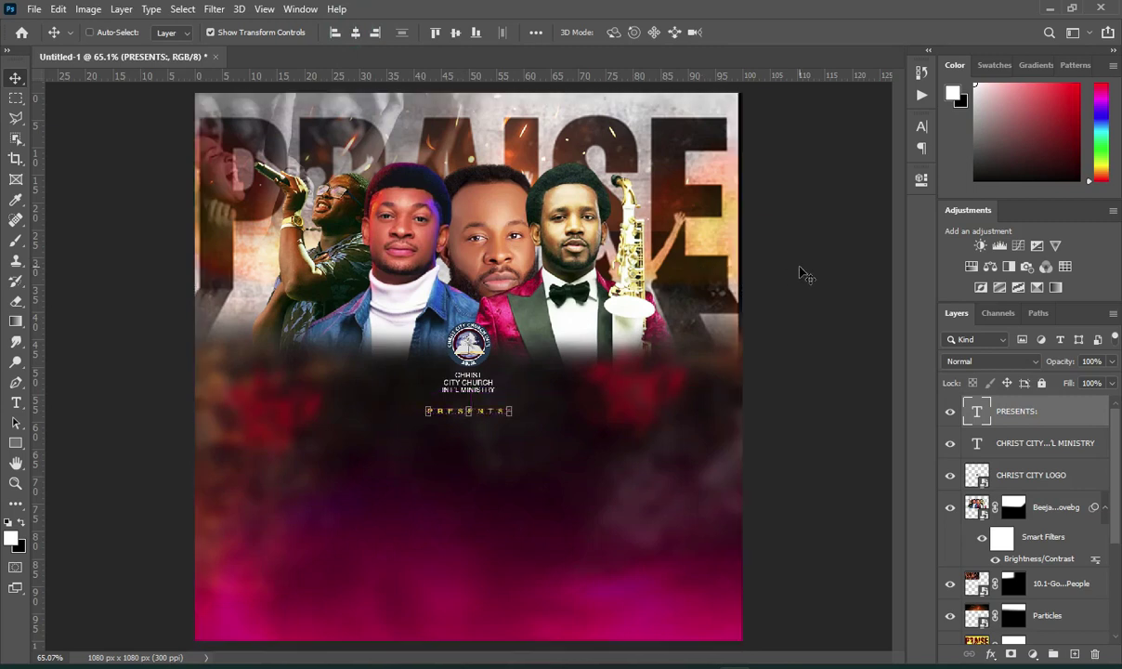
pyautogui.click(804, 275)
pyautogui.scroll(3, 475, 439)
pyautogui.scroll(-3, 455, 408)
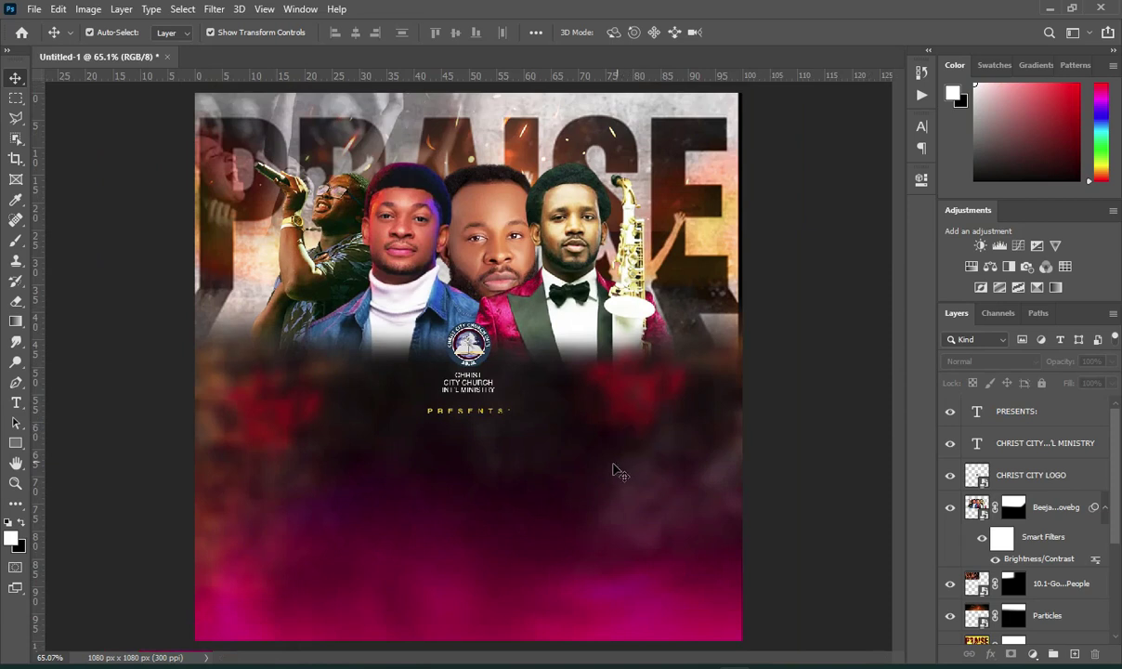
# Switch to the TEXT Doc in Notepad, copy the line YOUTH NIGHT and minimize the document
pyautogui.click(734, 567)
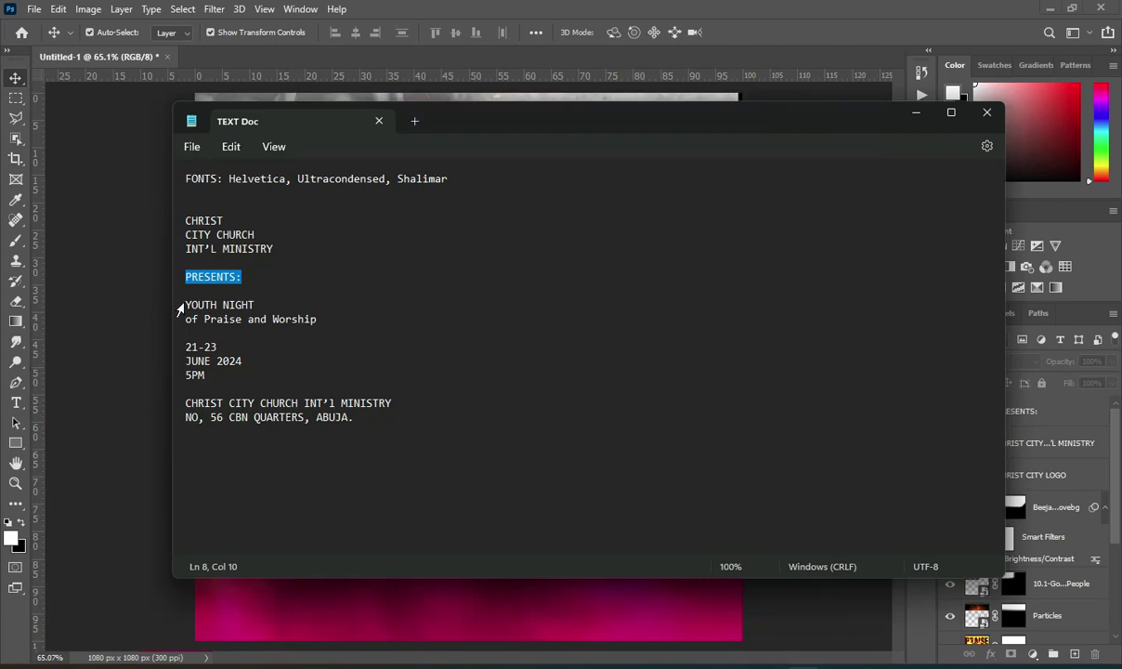
pyautogui.tripleClick(181, 305)
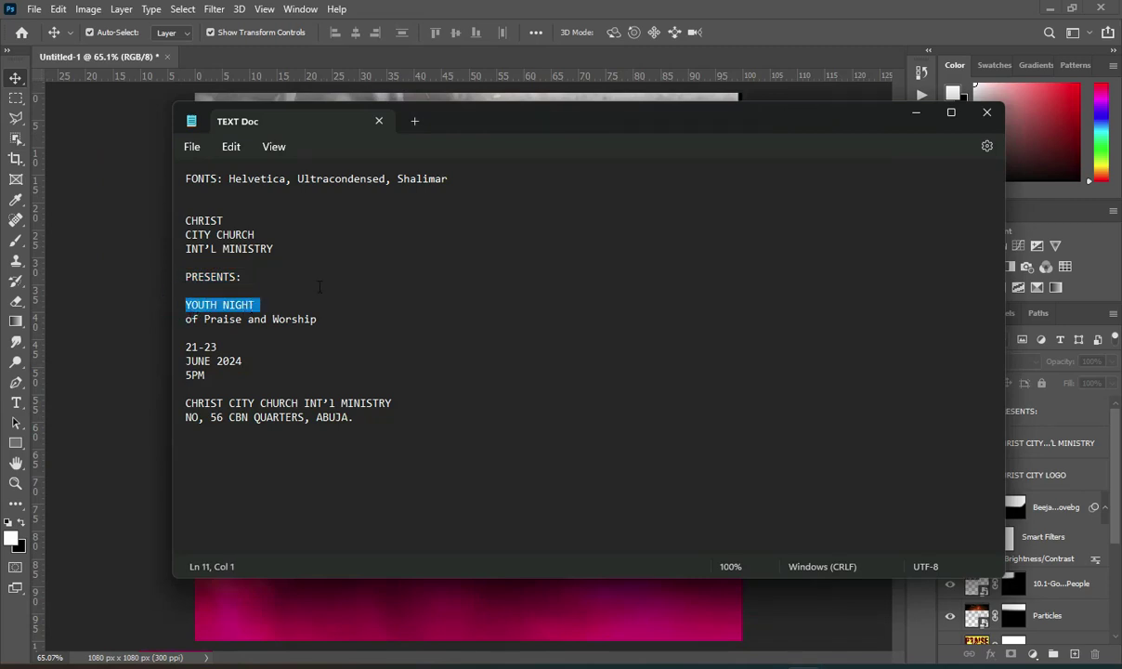
pyautogui.click(915, 112)
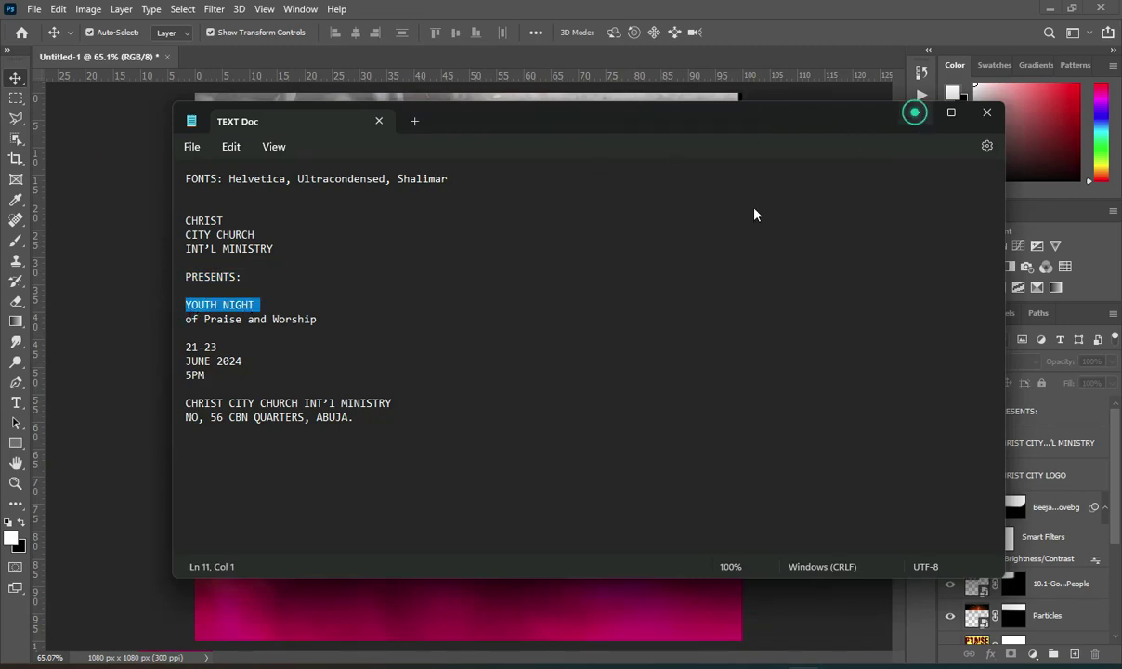
# Add the copied YOUTH NIGHT line as a new text layer in the dark area below PRESENTS:, without trailing blank characters
pyautogui.press('t')
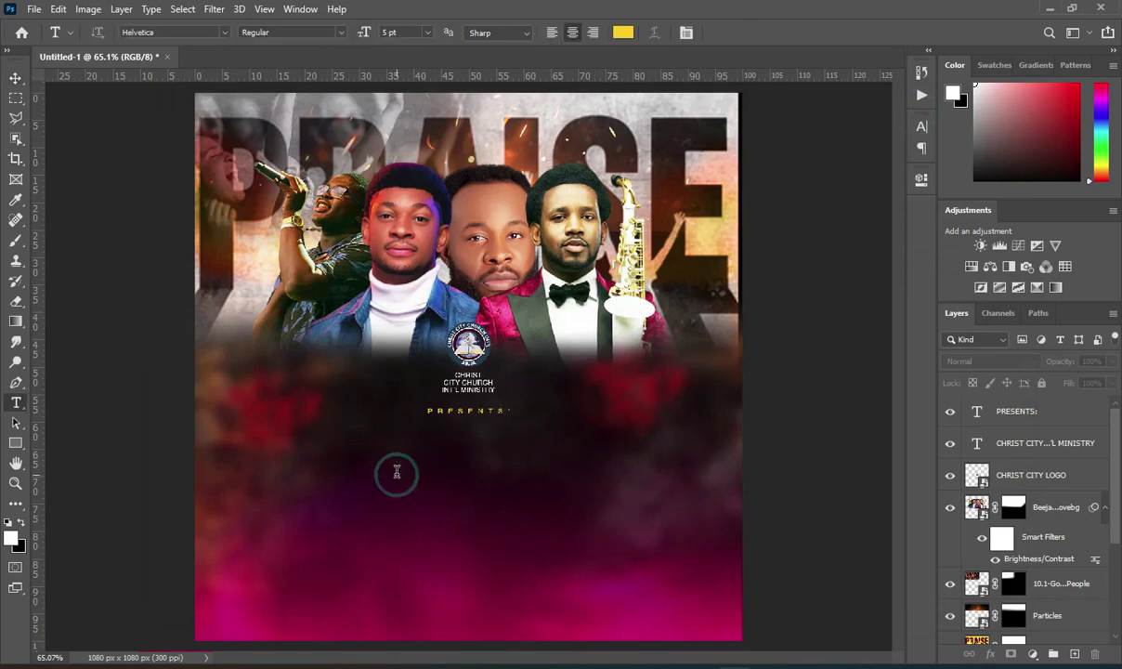
pyautogui.click(396, 471)
pyautogui.click(398, 471)
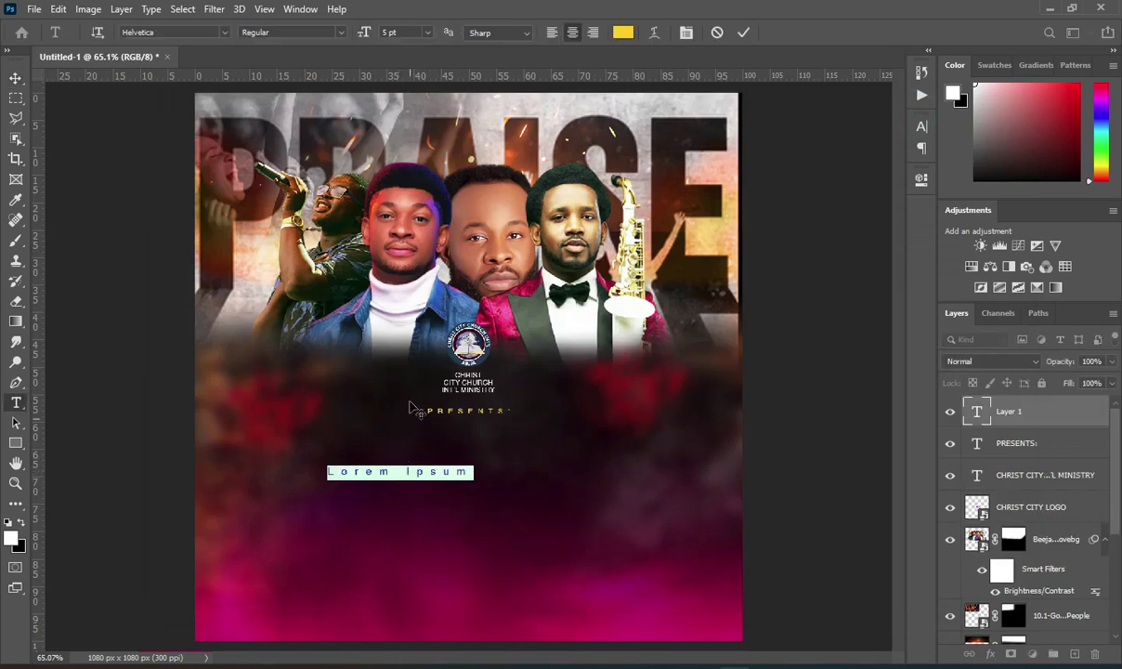
pyautogui.write('YOUTH NIGHT')
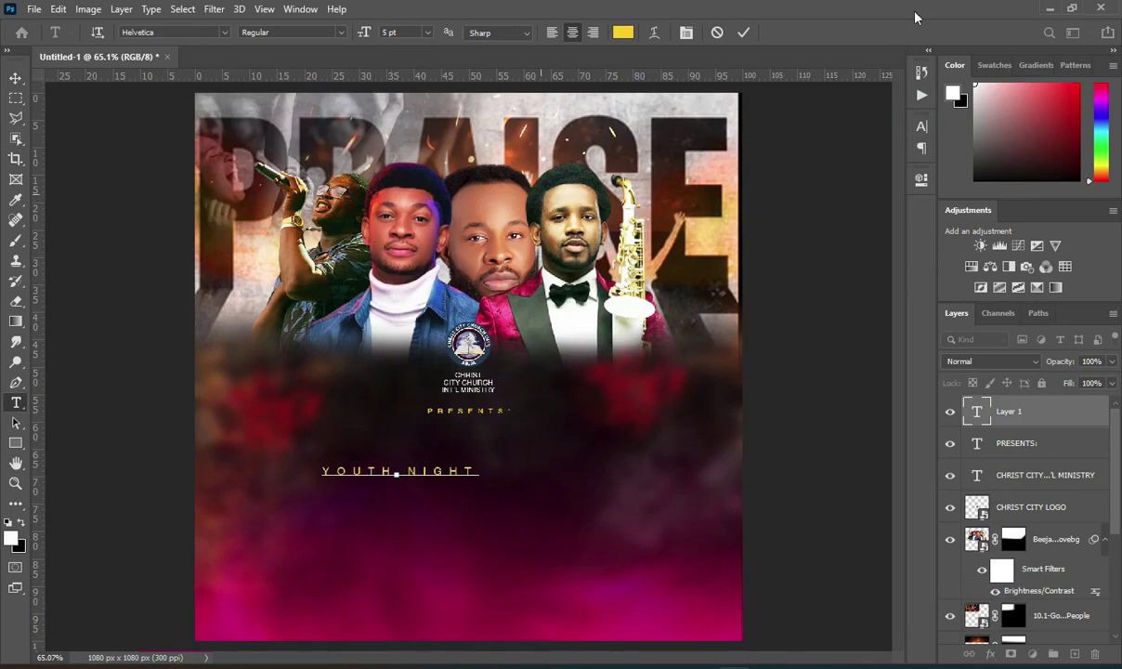
pyautogui.click(744, 31)
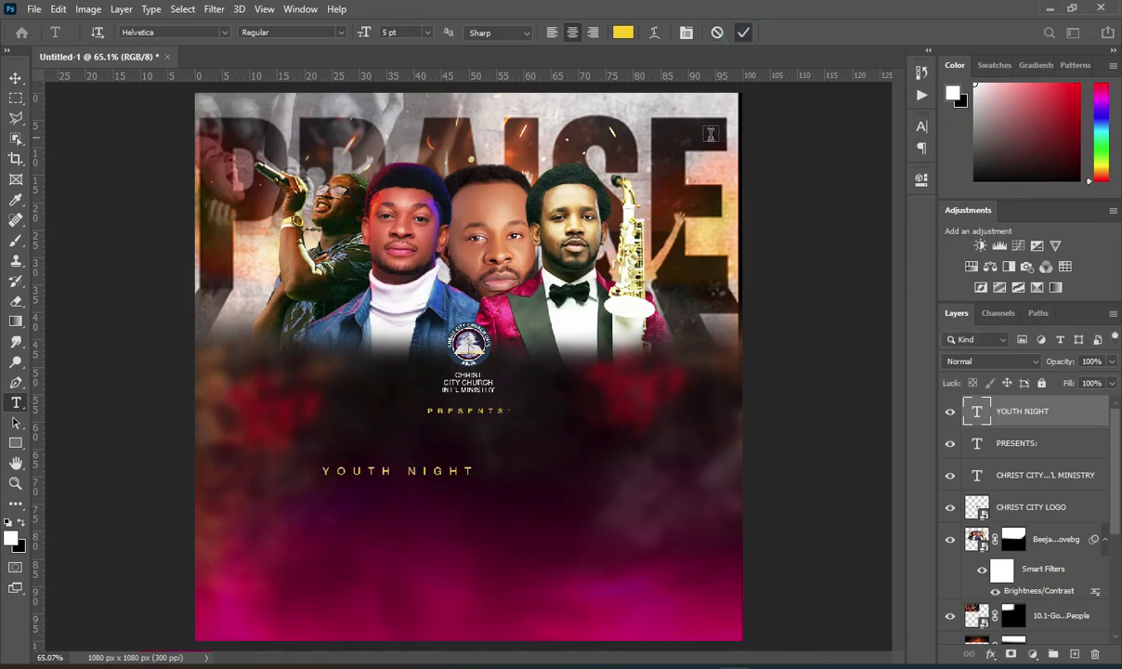
pyautogui.click(455, 469)
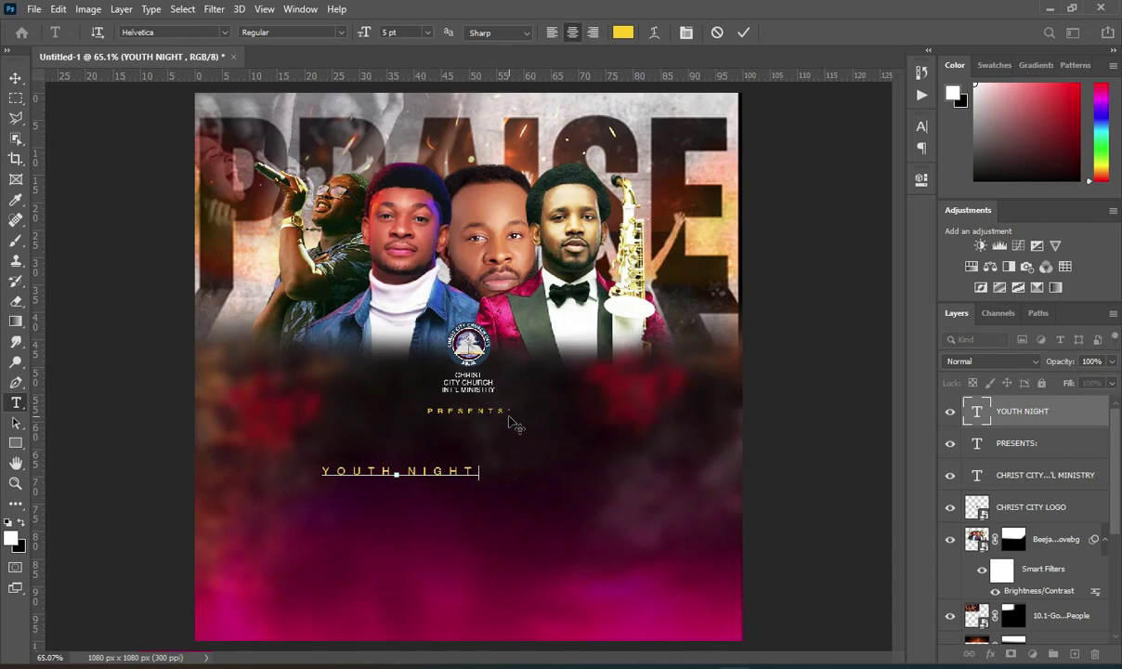
pyautogui.click(743, 32)
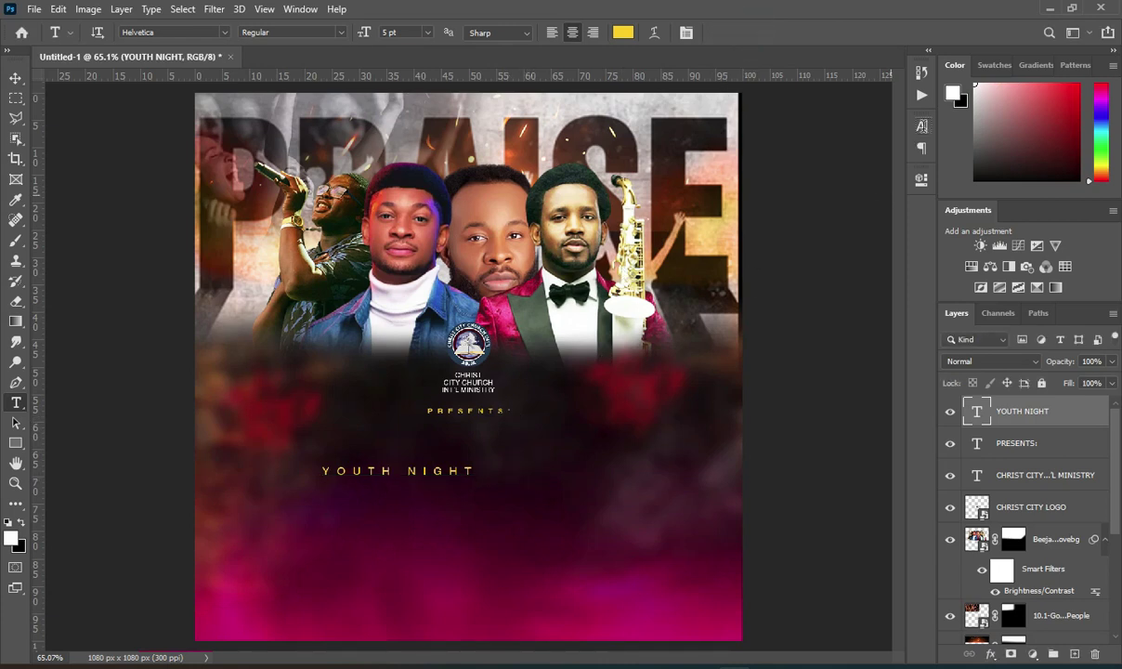
# Set the tracking of the YOUTH NIGHT text to 0
pyautogui.click(921, 126)
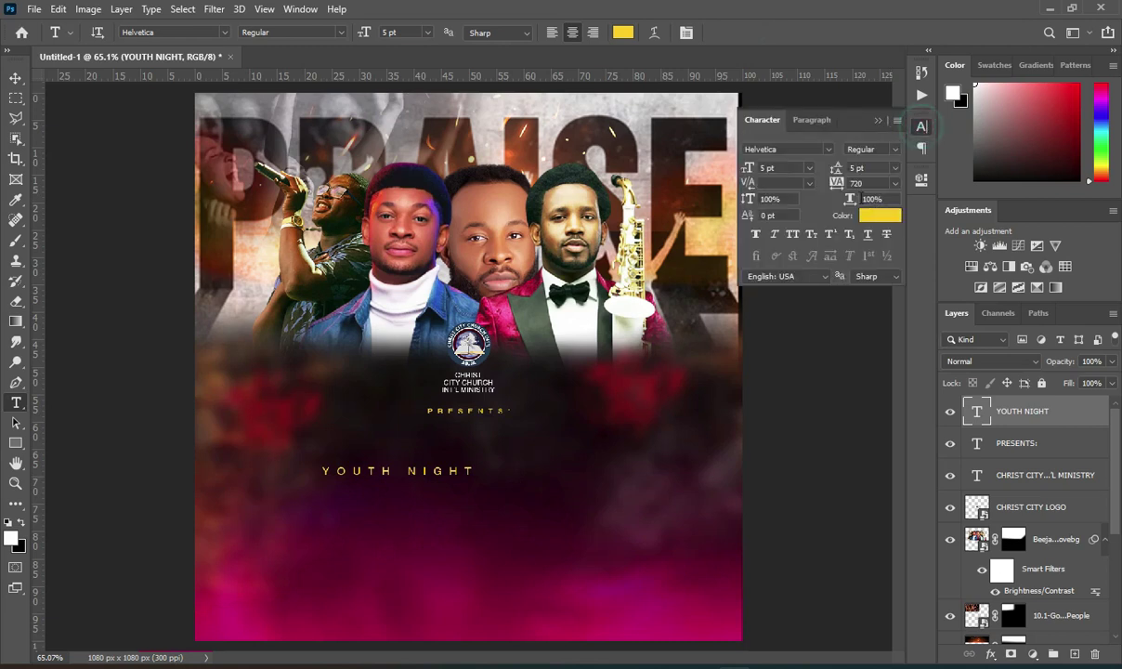
pyautogui.doubleClick(869, 184)
pyautogui.write('0')
pyautogui.press('Return')
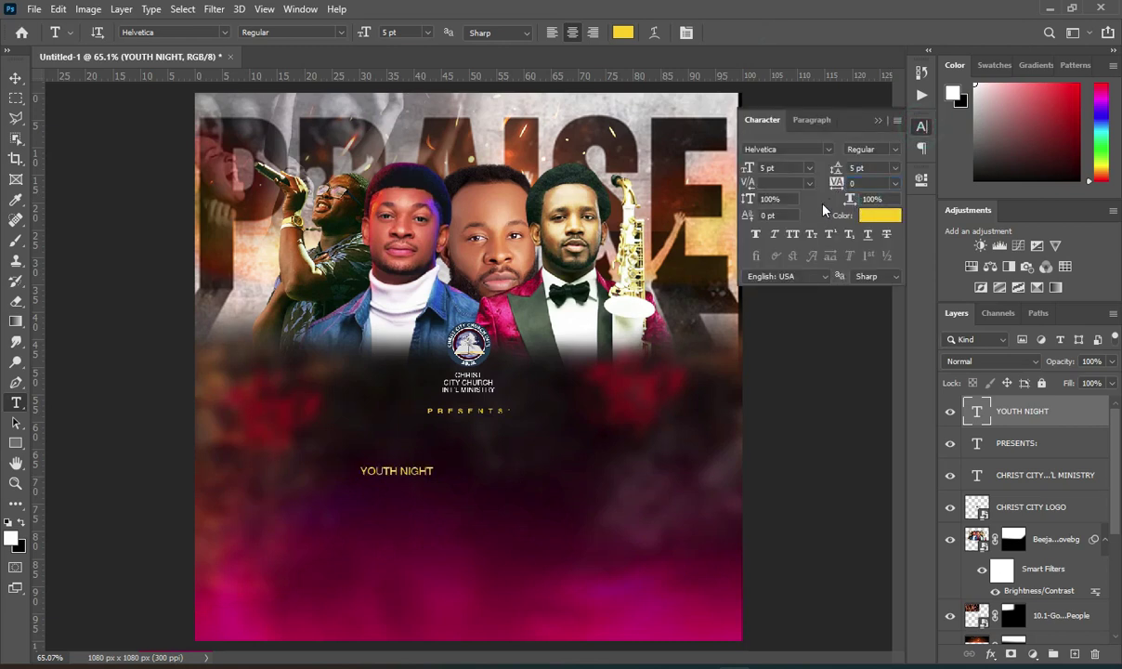
pyautogui.click(879, 121)
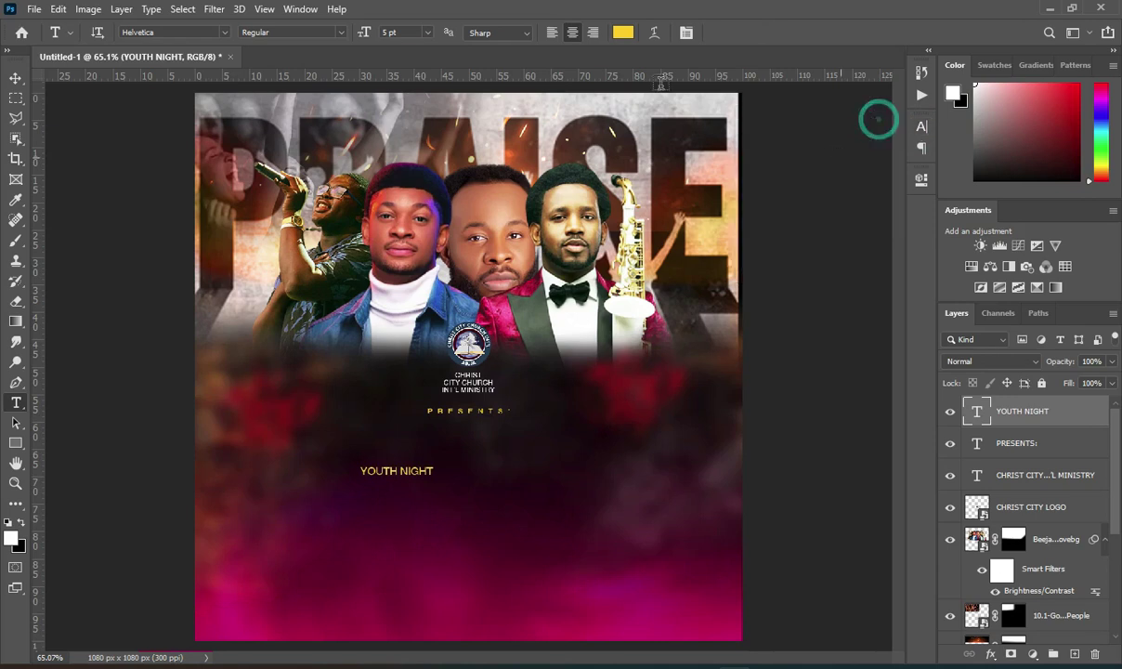
# Change the YOUTH NIGHT text colour to a bright cyan
pyautogui.click(623, 33)
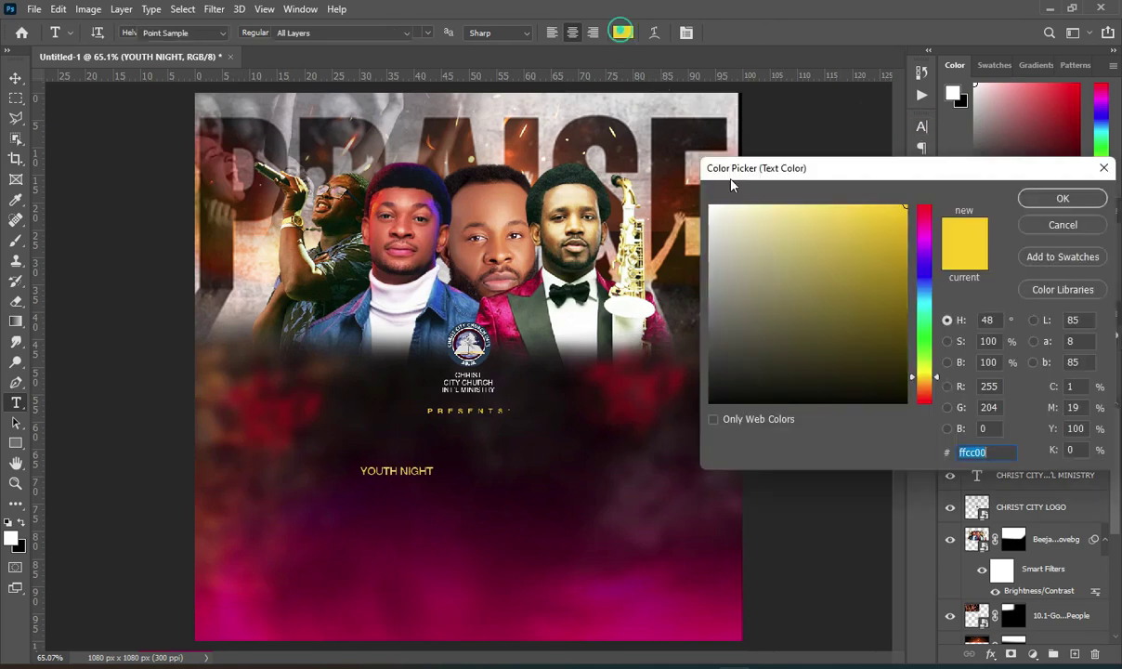
pyautogui.click(927, 301)
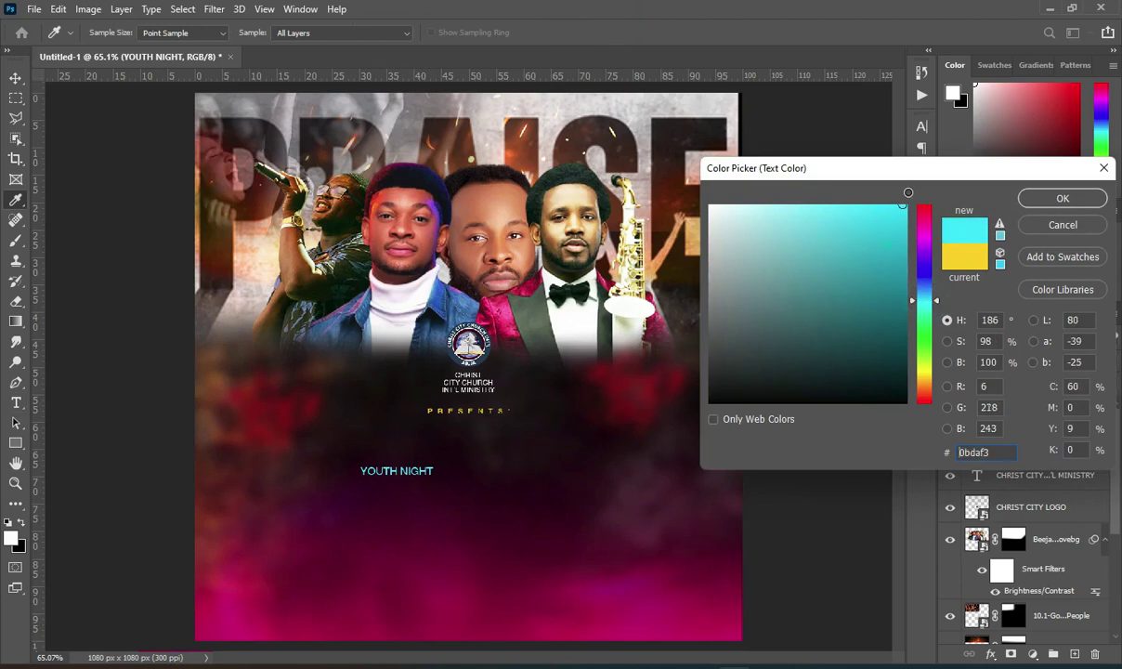
pyautogui.click(1061, 198)
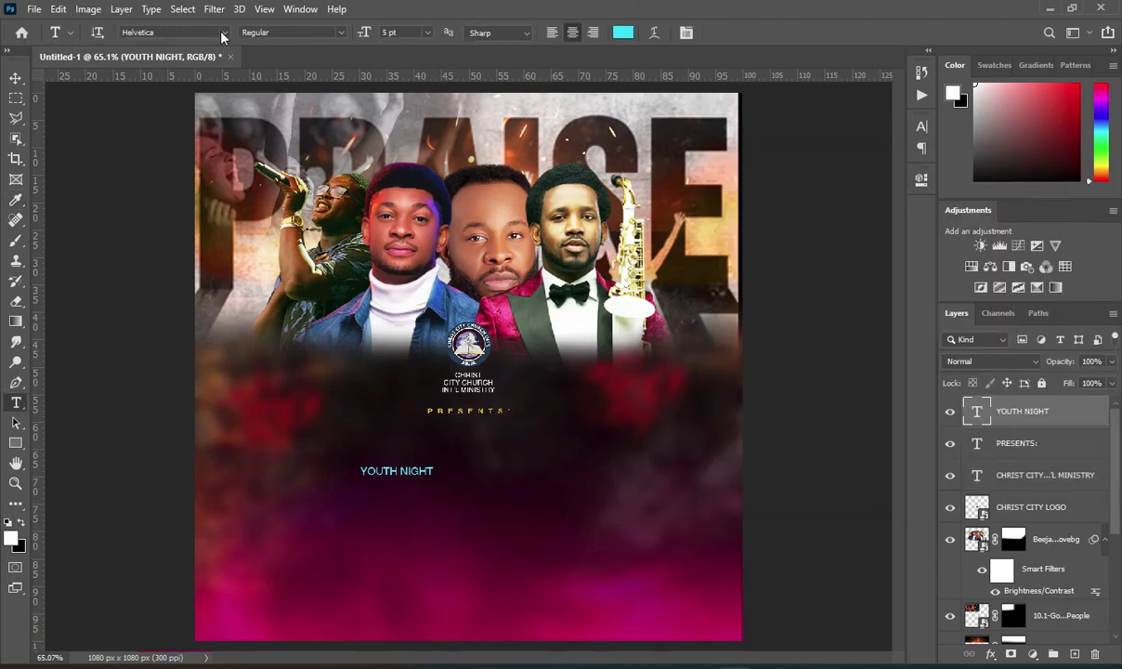
# Search the fonts for ULTRACONDENSED and apply UltraCondensedSansSerif Regular to the YOUTH NIGHT text
pyautogui.click(221, 34)
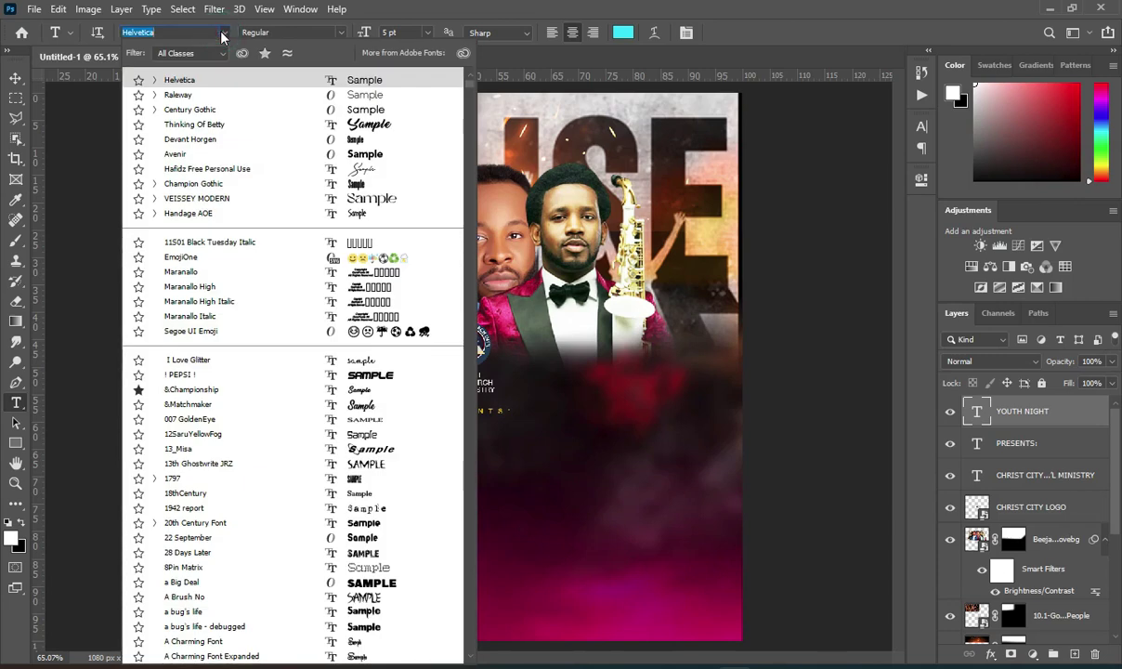
pyautogui.write('ULTRA')
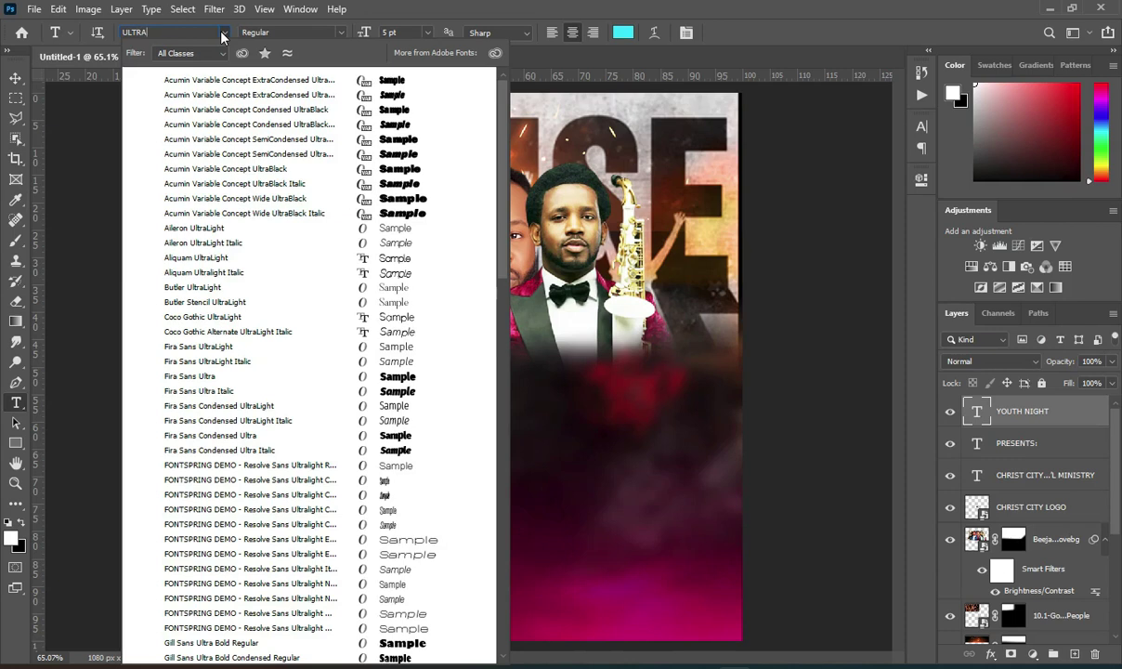
pyautogui.write('CON')
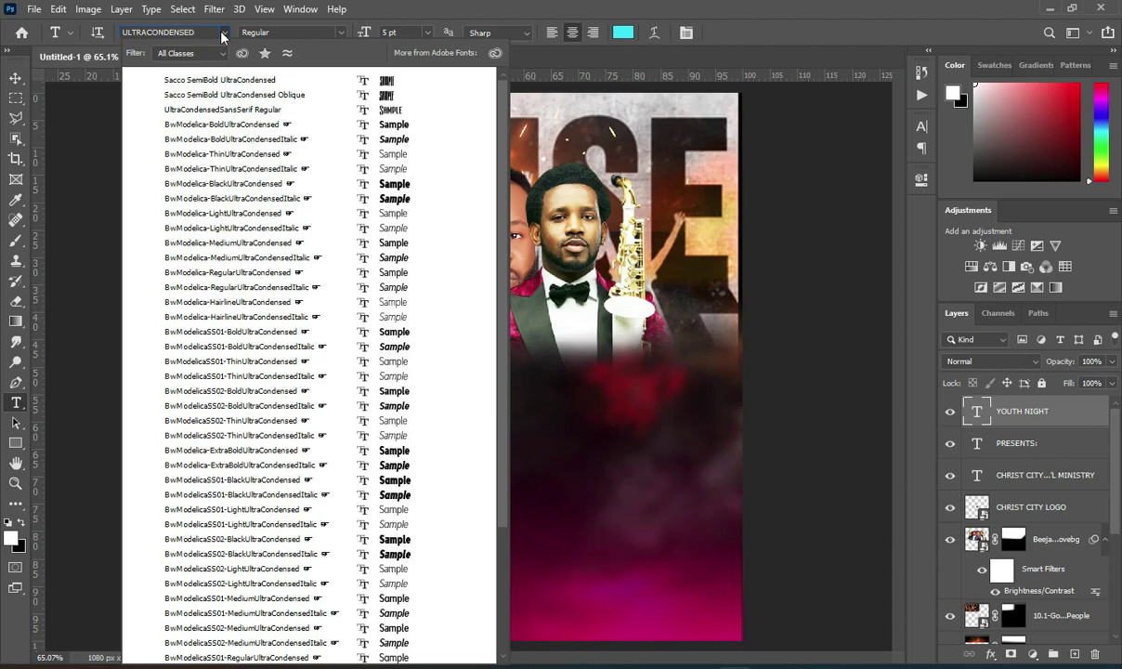
pyautogui.write('DENSED')
pyautogui.press('Down')
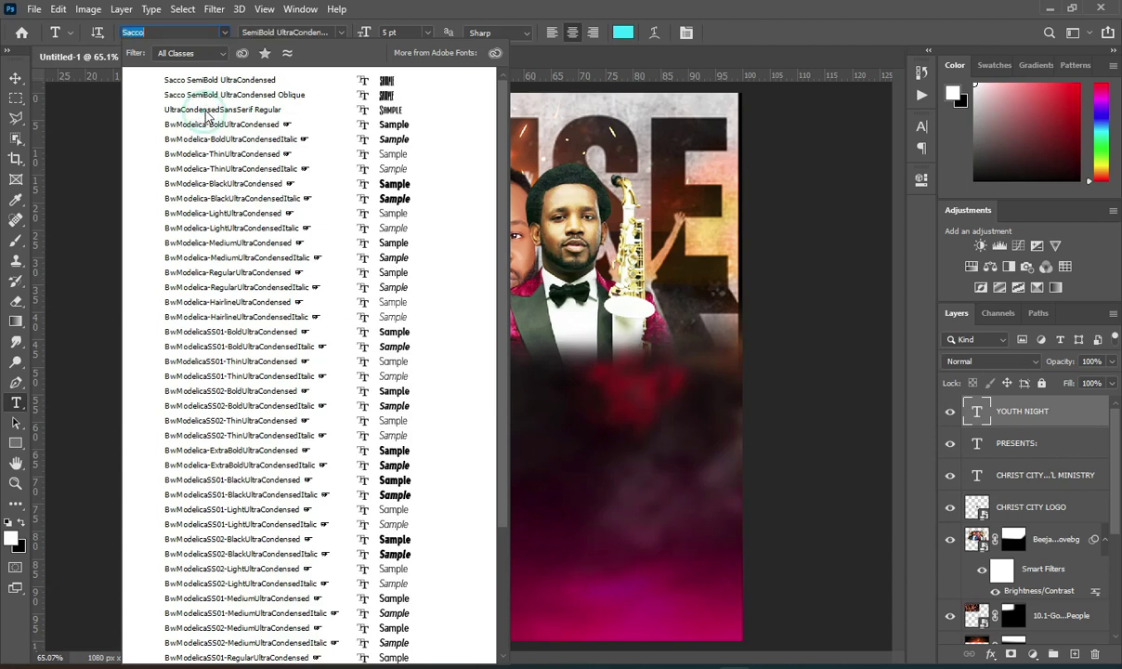
pyautogui.press('Down')
pyautogui.press('Down')
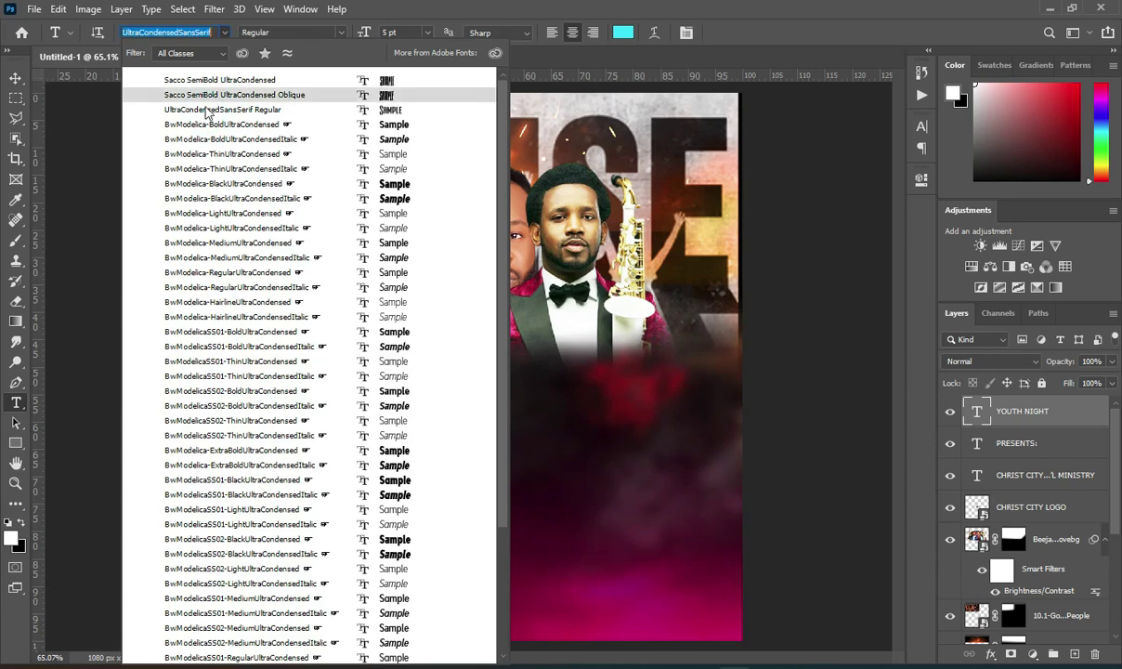
pyautogui.click(207, 111)
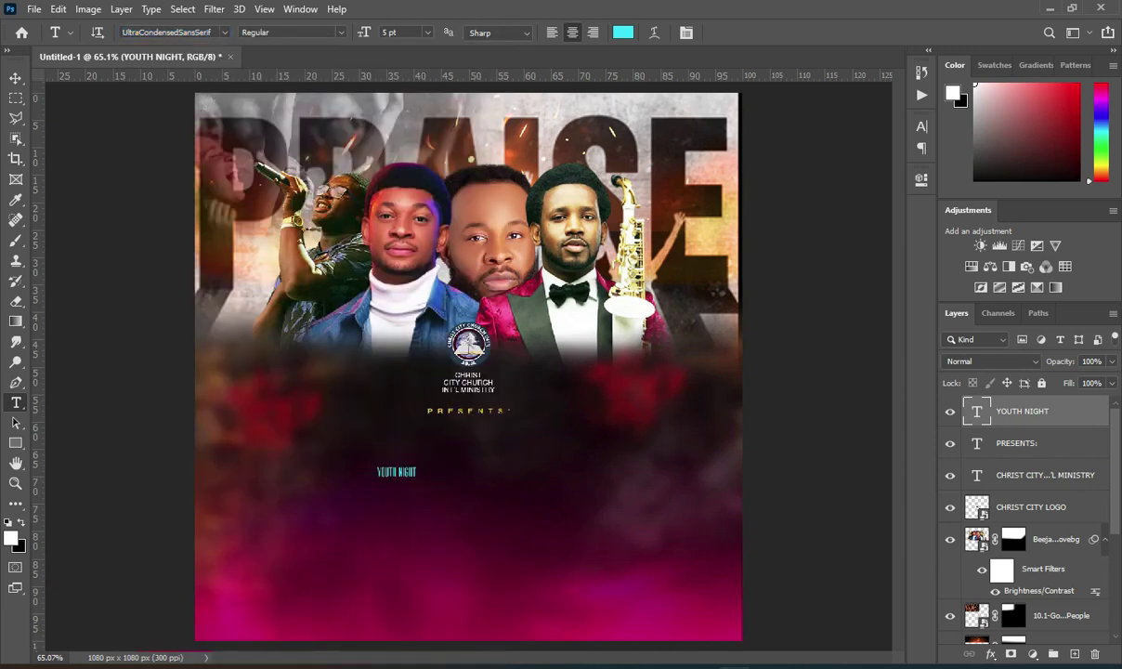
# Scale the YOUTH NIGHT text to about 548% and place it centred on the canvas just below PRESENTS:
pyautogui.click(16, 78)
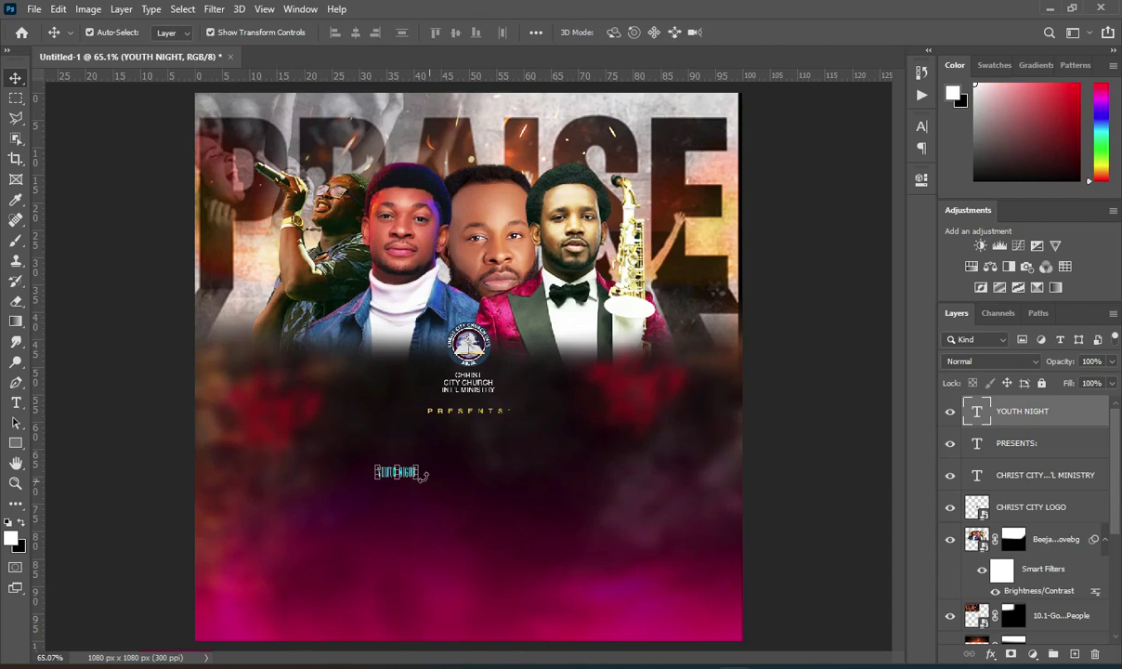
pyautogui.moveTo(418, 472); pyautogui.dragTo(589, 473)
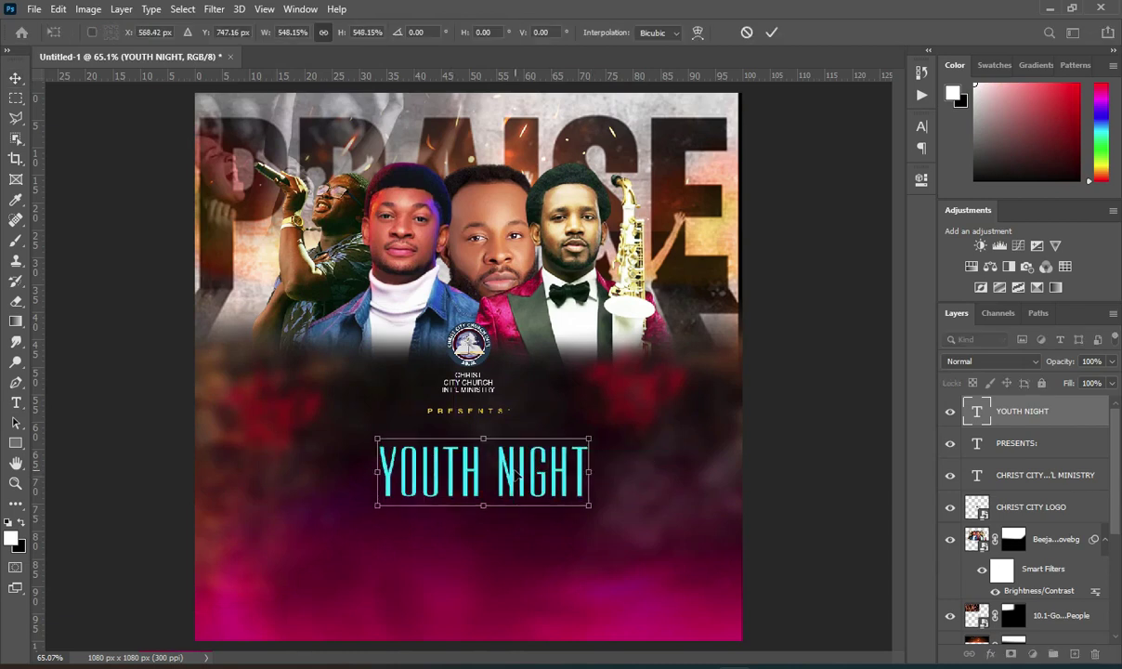
pyautogui.moveTo(513, 472); pyautogui.dragTo(501, 456)
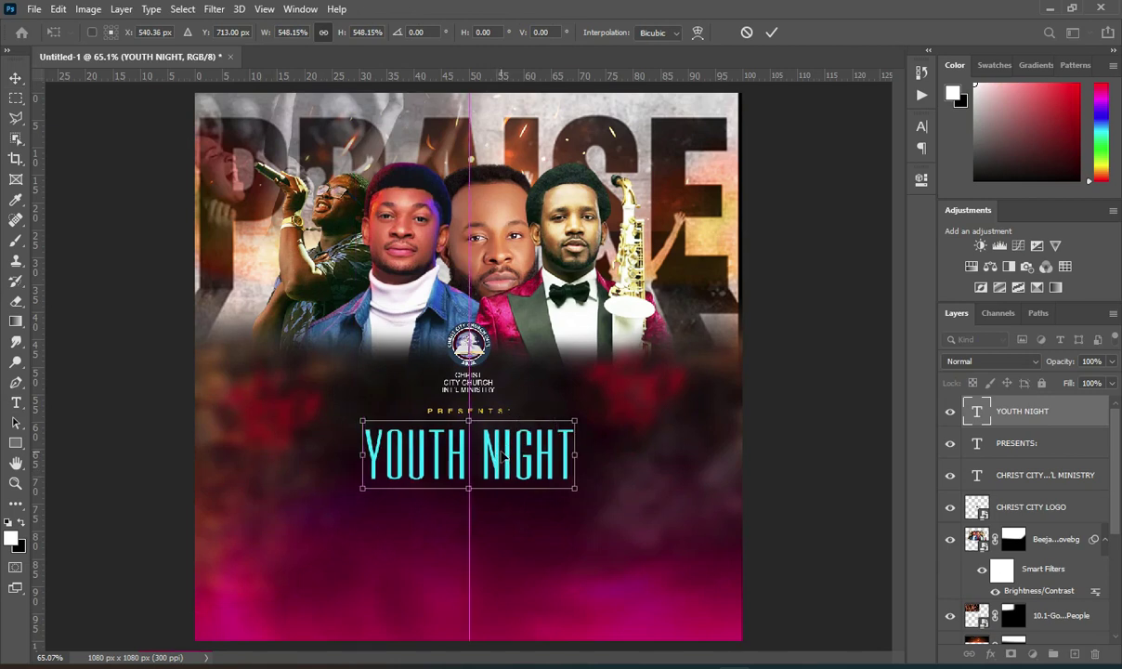
pyautogui.click(771, 31)
# Apply Faux Bold to the YOUTH NIGHT text
pyautogui.click(921, 126)
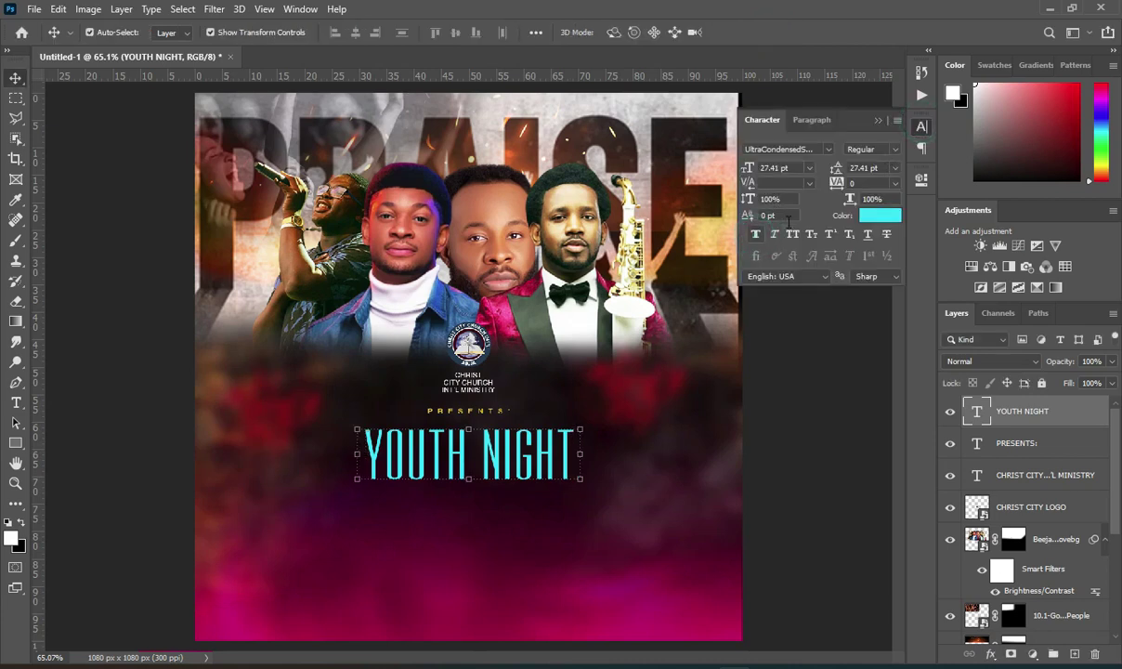
pyautogui.click(756, 234)
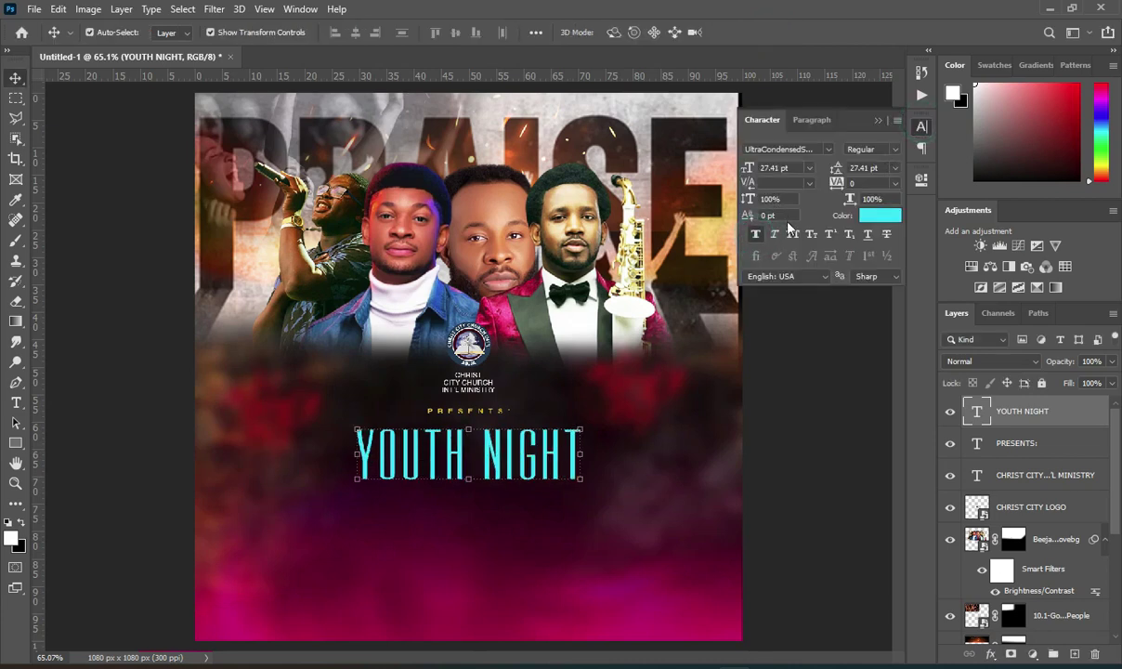
pyautogui.click(879, 121)
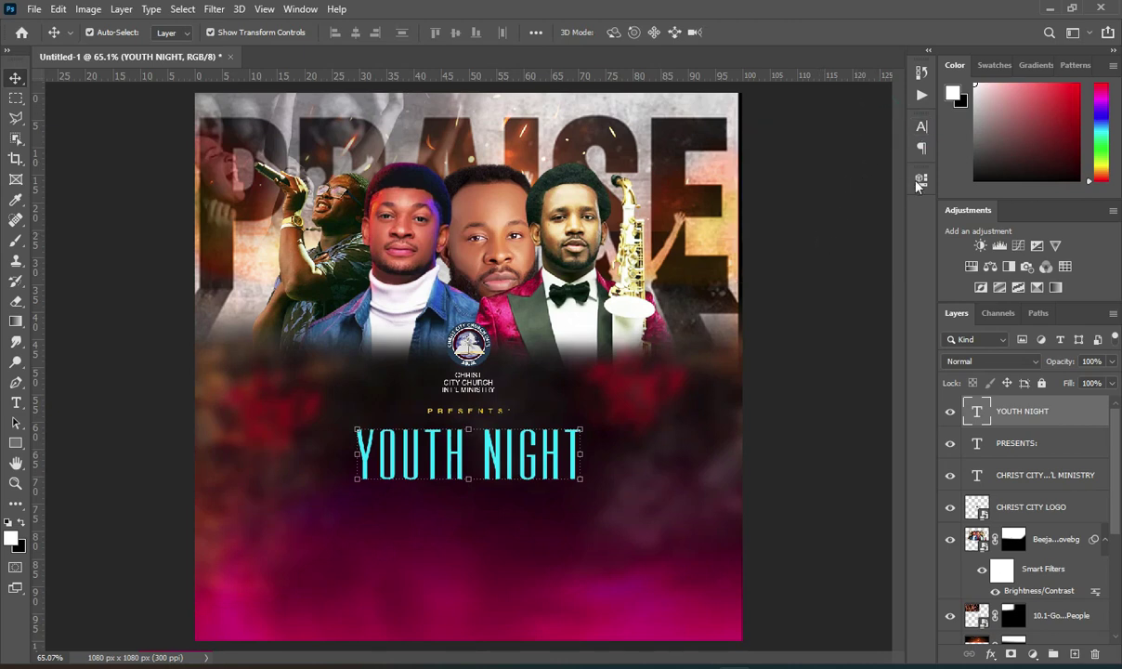
# Tighten the tracking of the YOUTH NIGHT text to -60
pyautogui.click(921, 127)
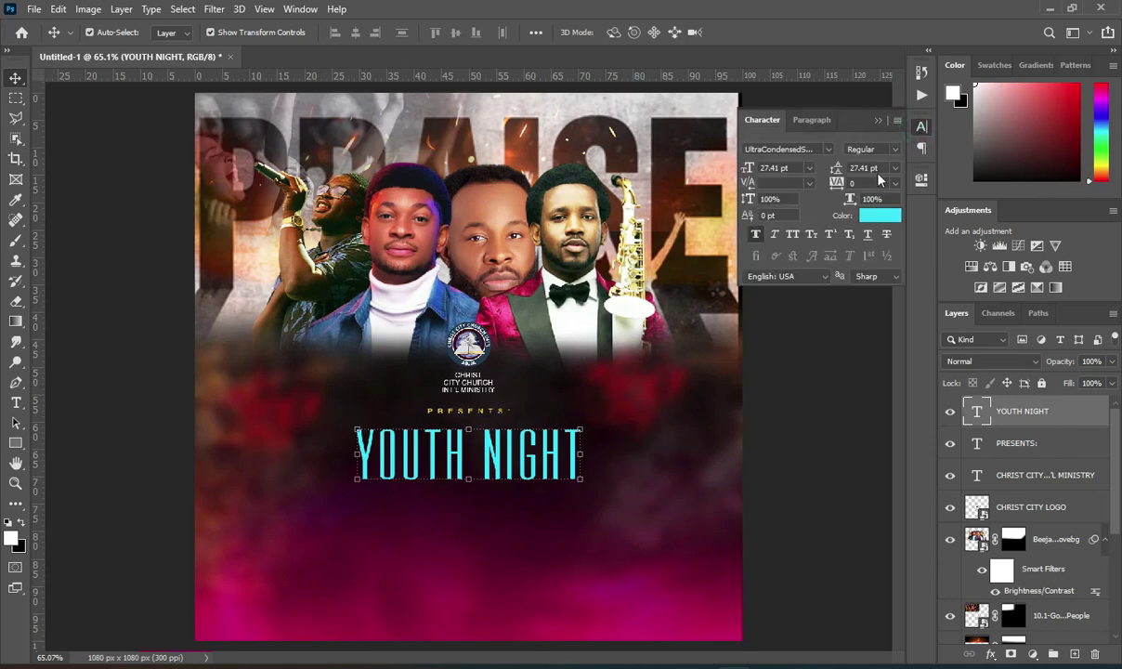
pyautogui.click(836, 183)
pyautogui.write('-20')
pyautogui.press('Return')
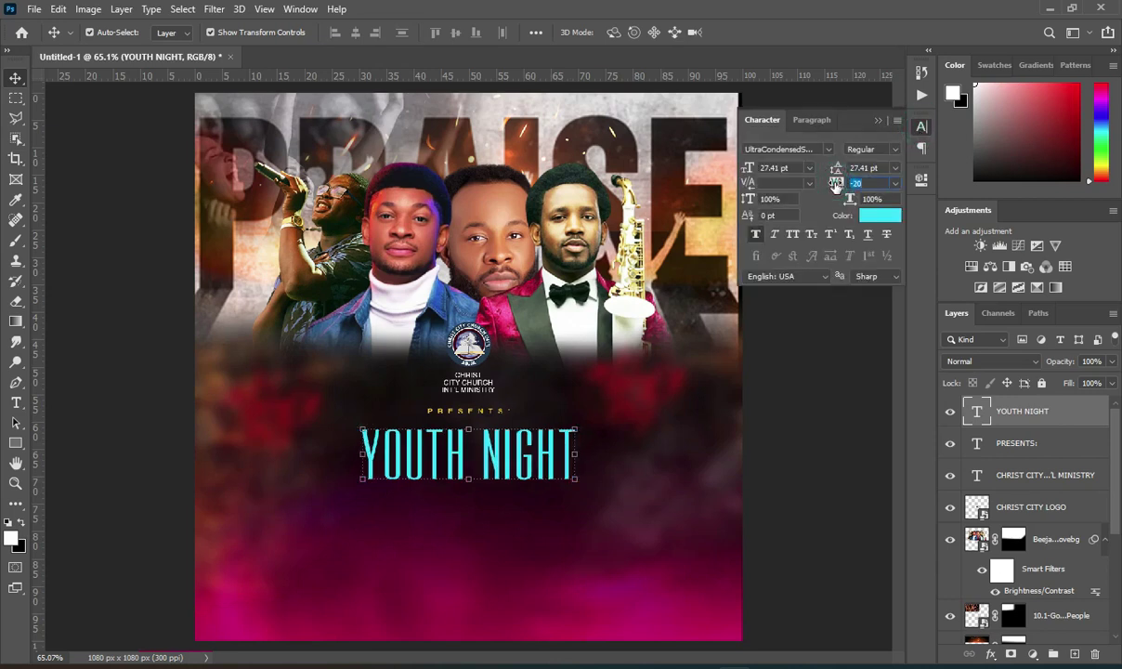
pyautogui.press('Down')
pyautogui.press('Down')
pyautogui.press('Down')
pyautogui.press('Down')
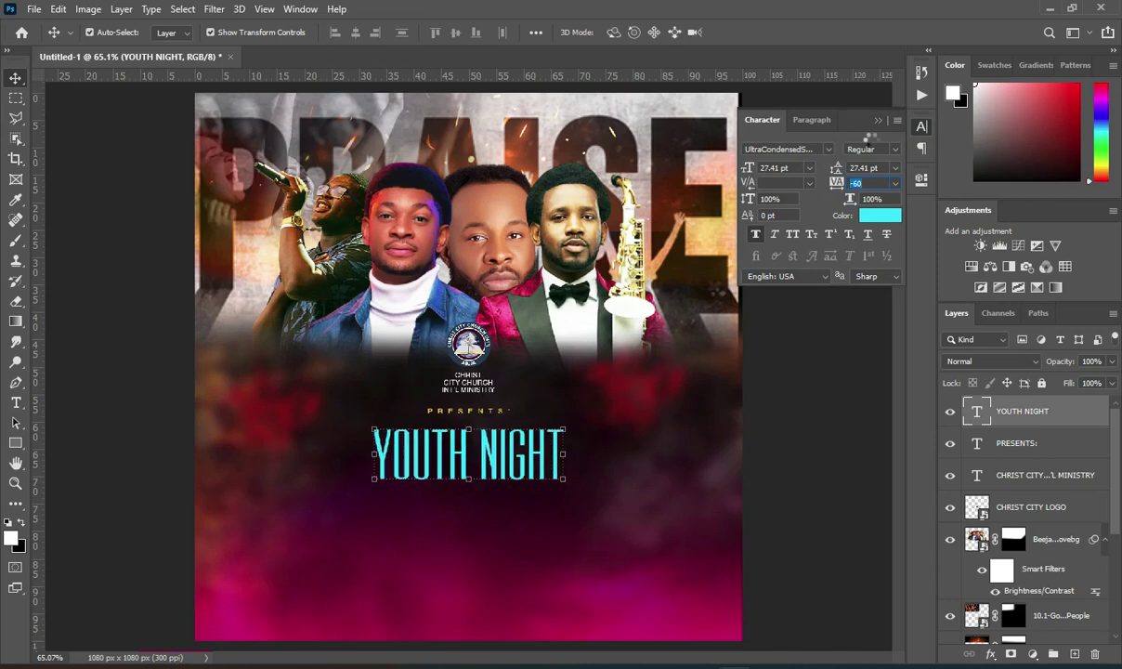
pyautogui.click(878, 120)
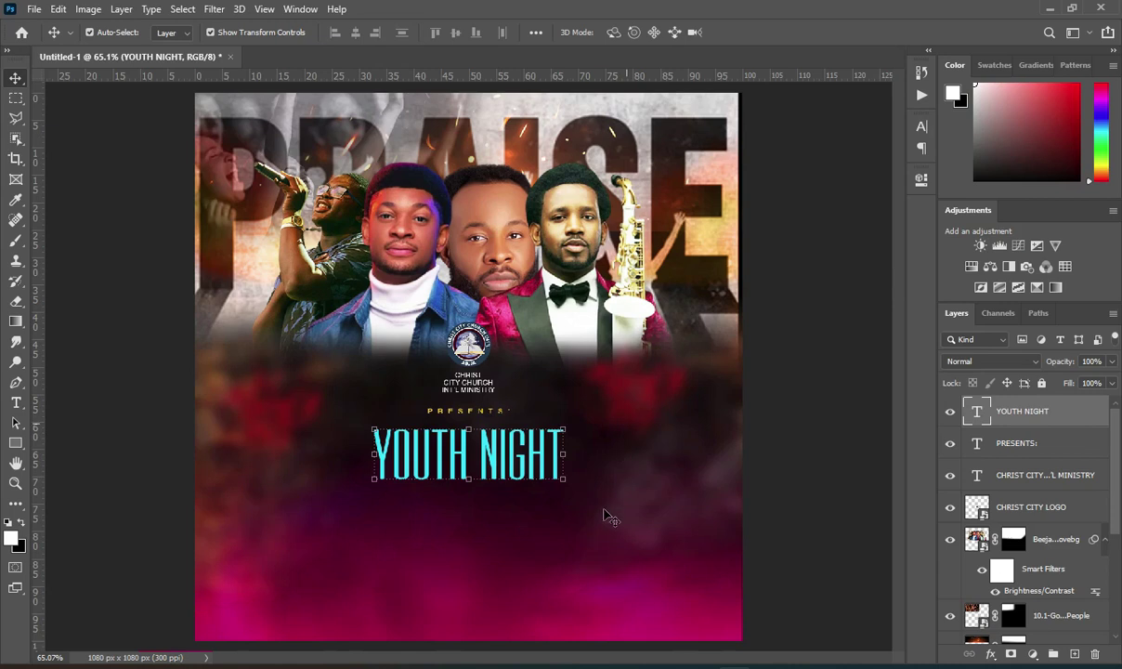
# Switch to the TEXT Doc in Notepad, copy the line "of Praise and Worship" and minimize the document
pyautogui.click(796, 663)
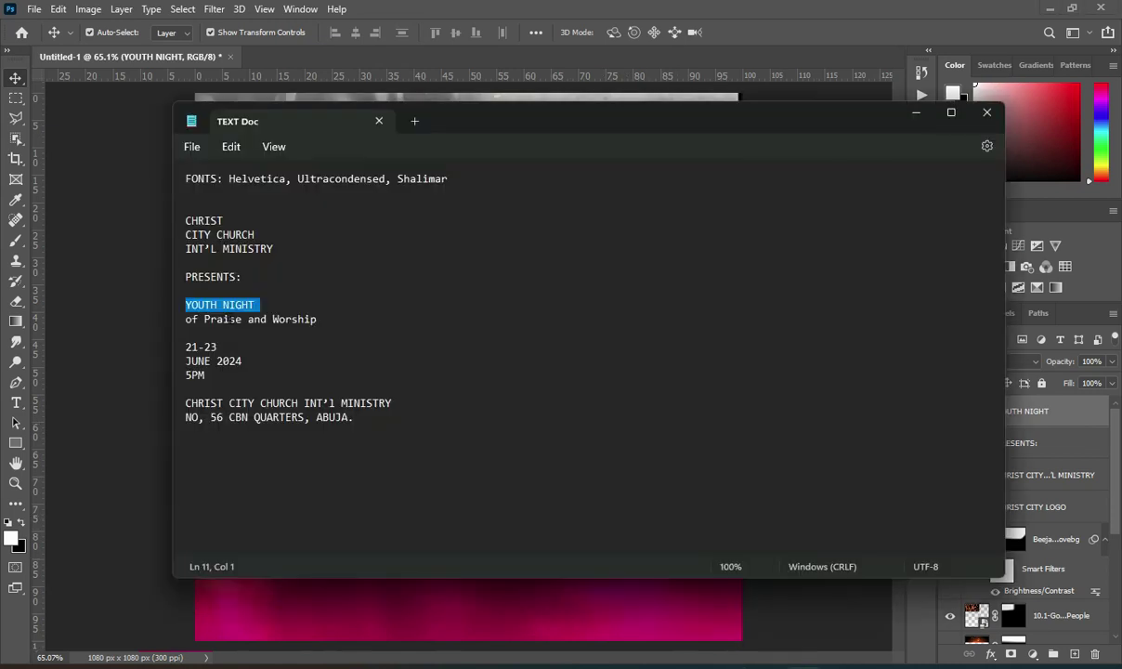
pyautogui.tripleClick(190, 318)
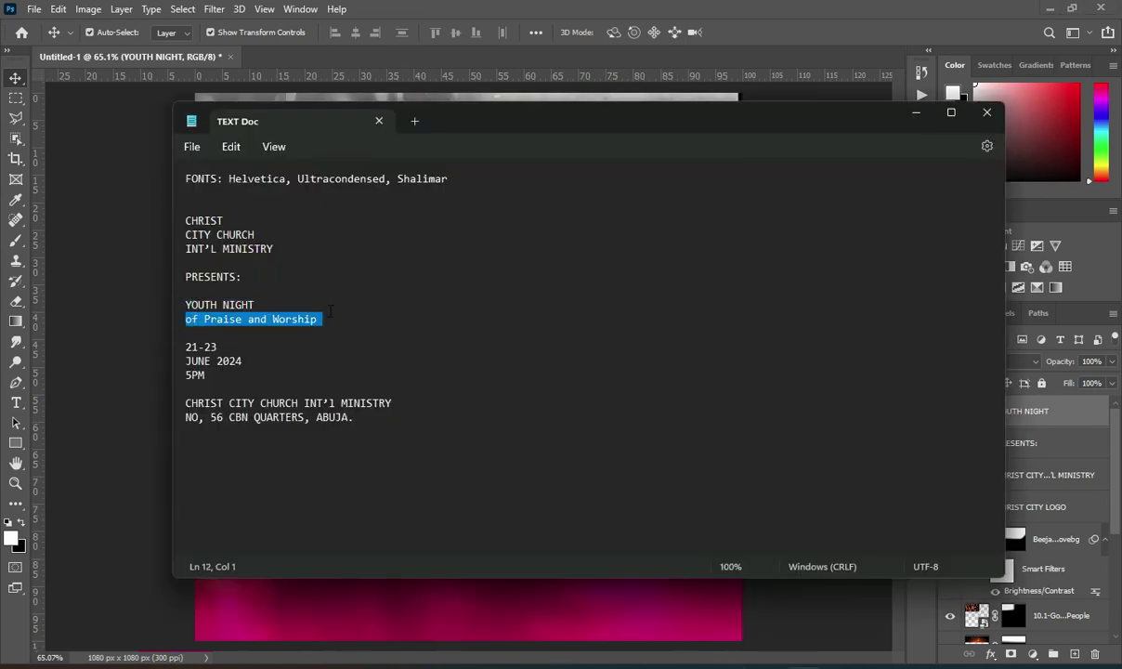
pyautogui.click(917, 112)
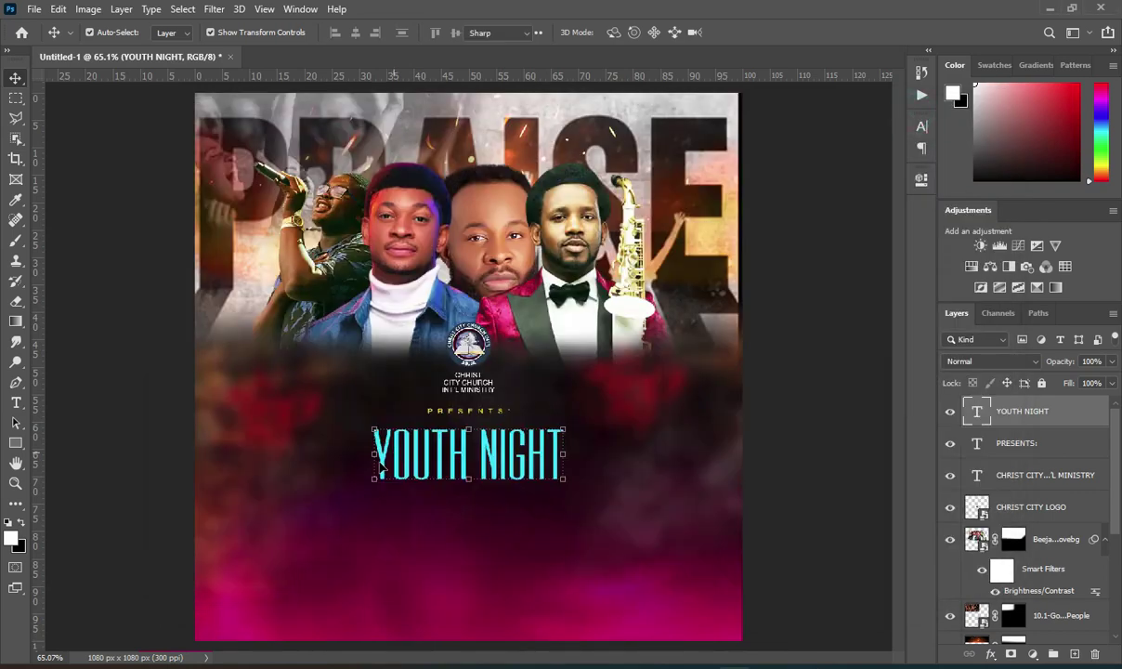
# Add the copied line "of Praise and Worship" as a new text layer in the empty area below YOUTH NIGHT
pyautogui.press('t')
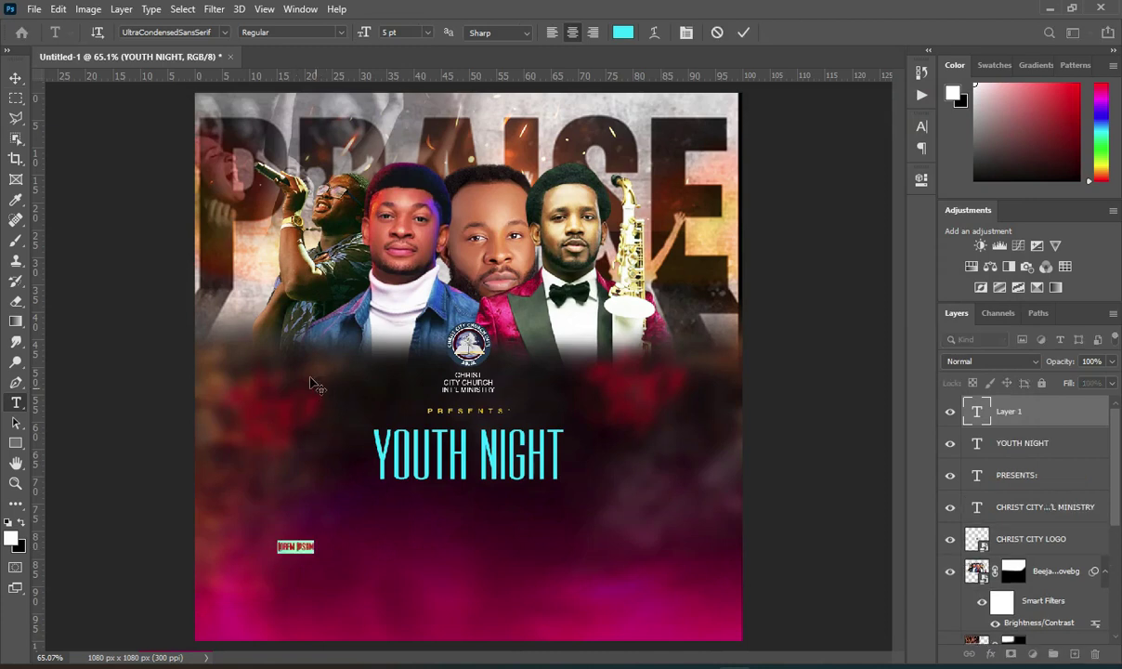
pyautogui.click(296, 548)
pyautogui.write('OF PRAISE AND WORSHIP')
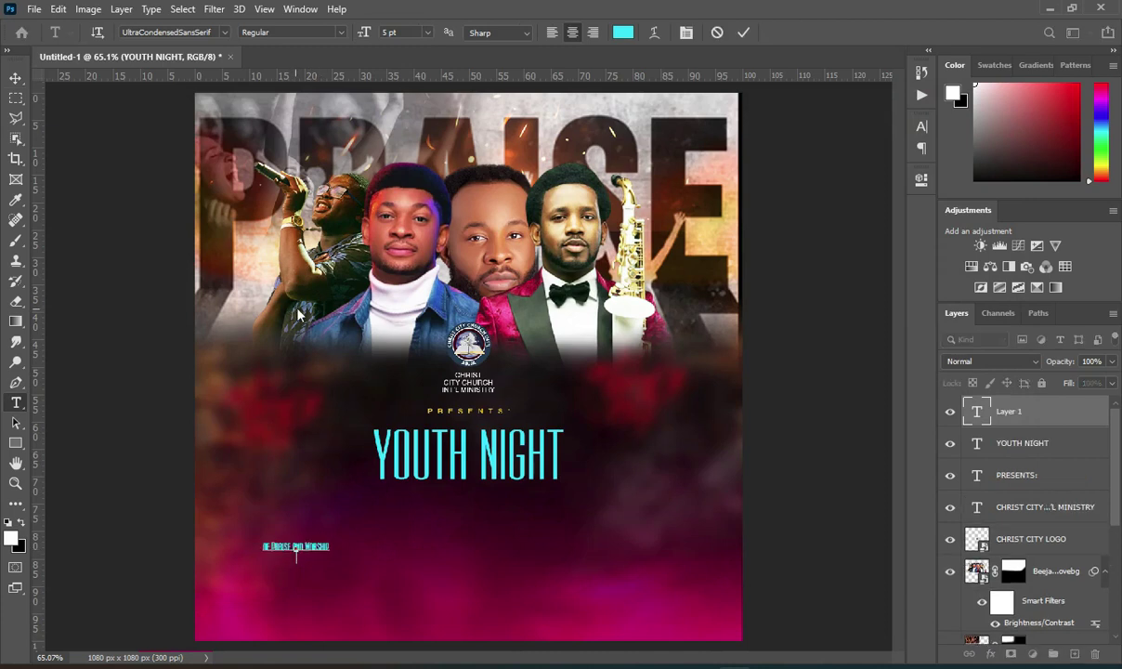
pyautogui.click(743, 32)
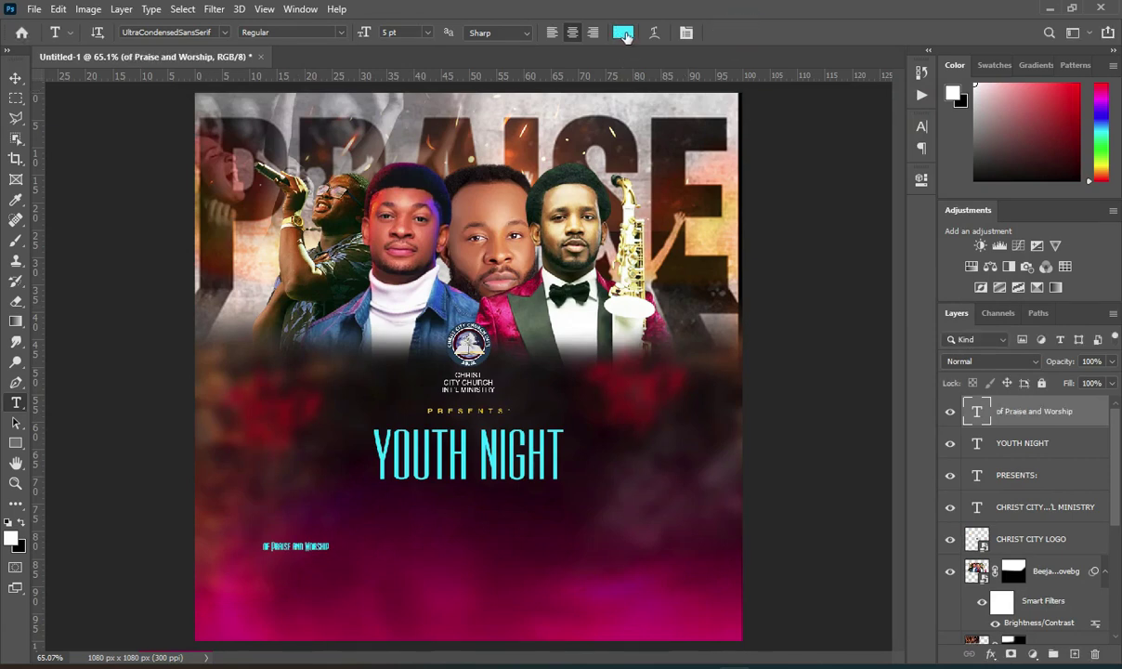
# Change the color of the "of Praise and Worship" text from cyan to a golden yellow
pyautogui.click(624, 31)
pyautogui.moveTo(926, 365); pyautogui.dragTo(923, 369)
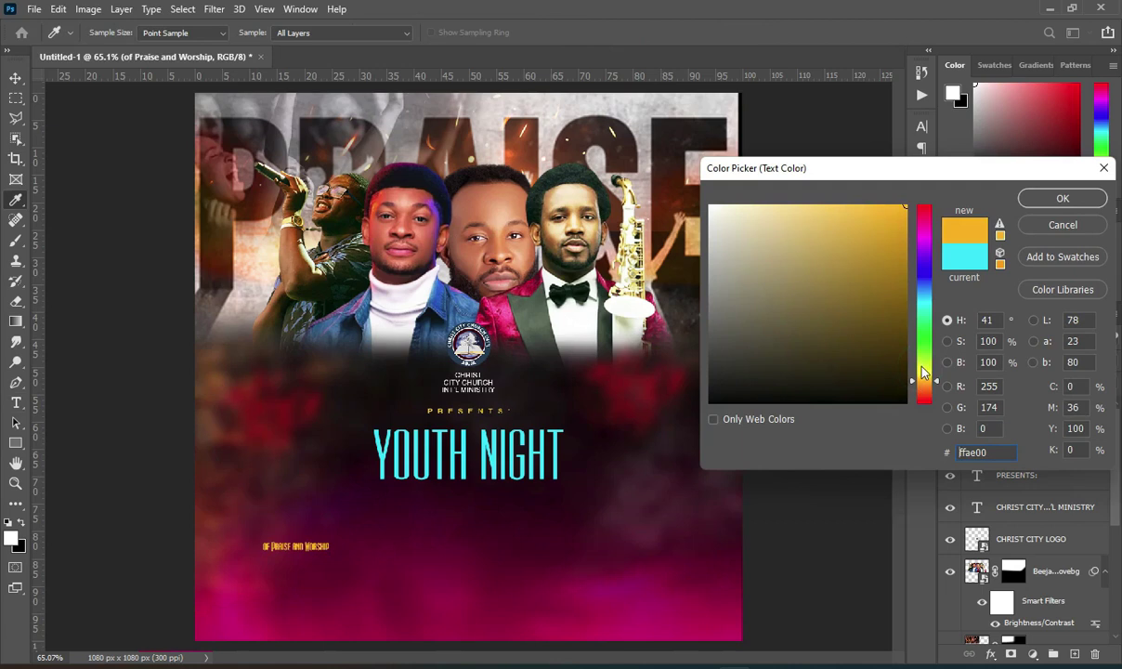
pyautogui.moveTo(919, 372); pyautogui.dragTo(921, 366)
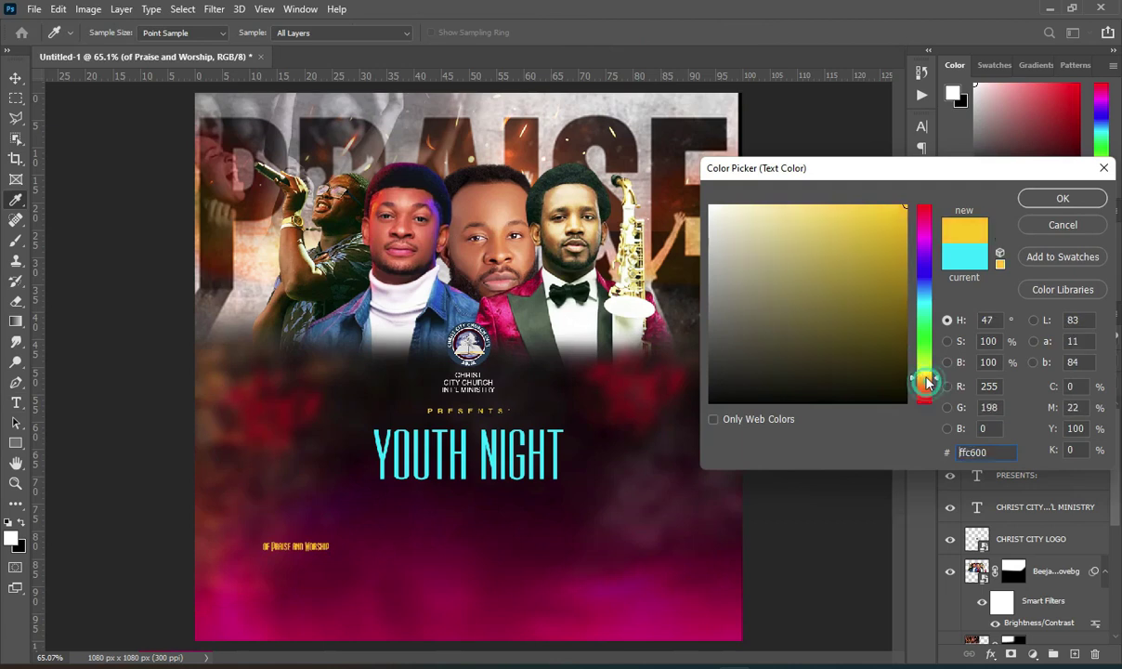
pyautogui.click(1063, 199)
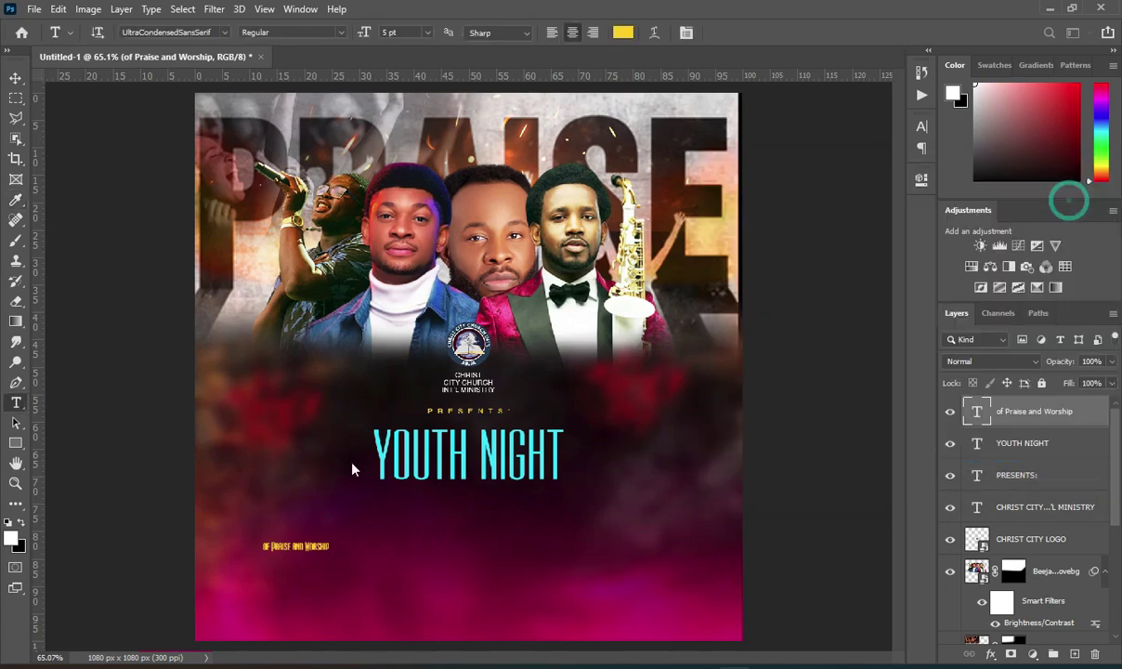
# Enlarge the "of Praise and Worship" text to about 249% and center it directly beneath YOUTH NIGHT
pyautogui.click(15, 78)
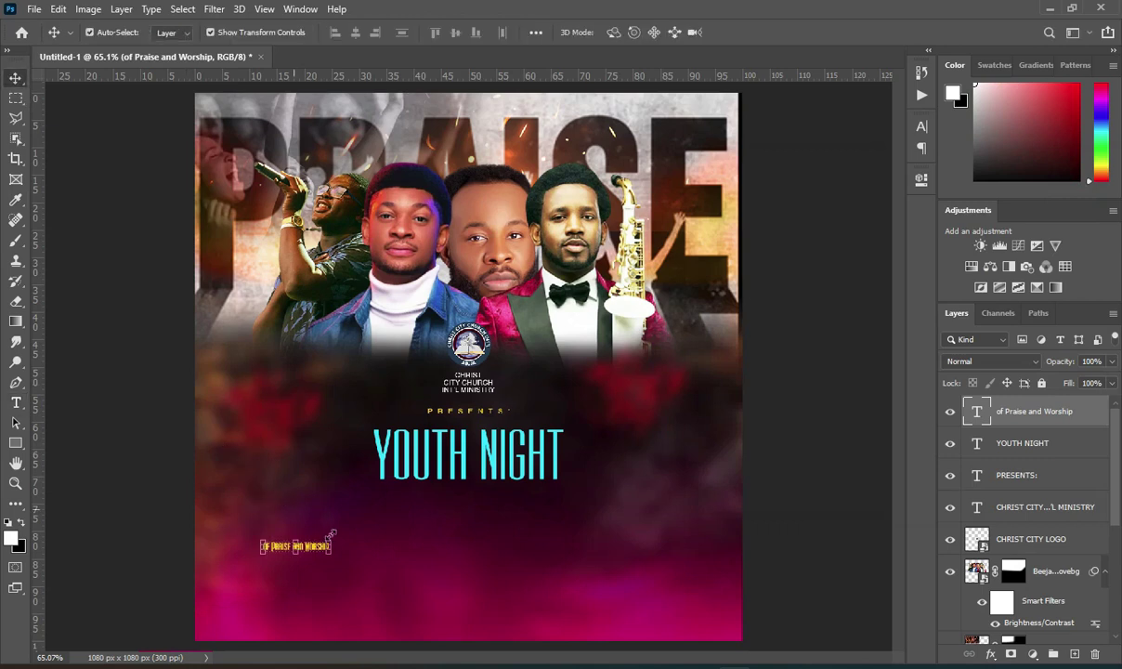
pyautogui.moveTo(332, 548); pyautogui.dragTo(537, 505)
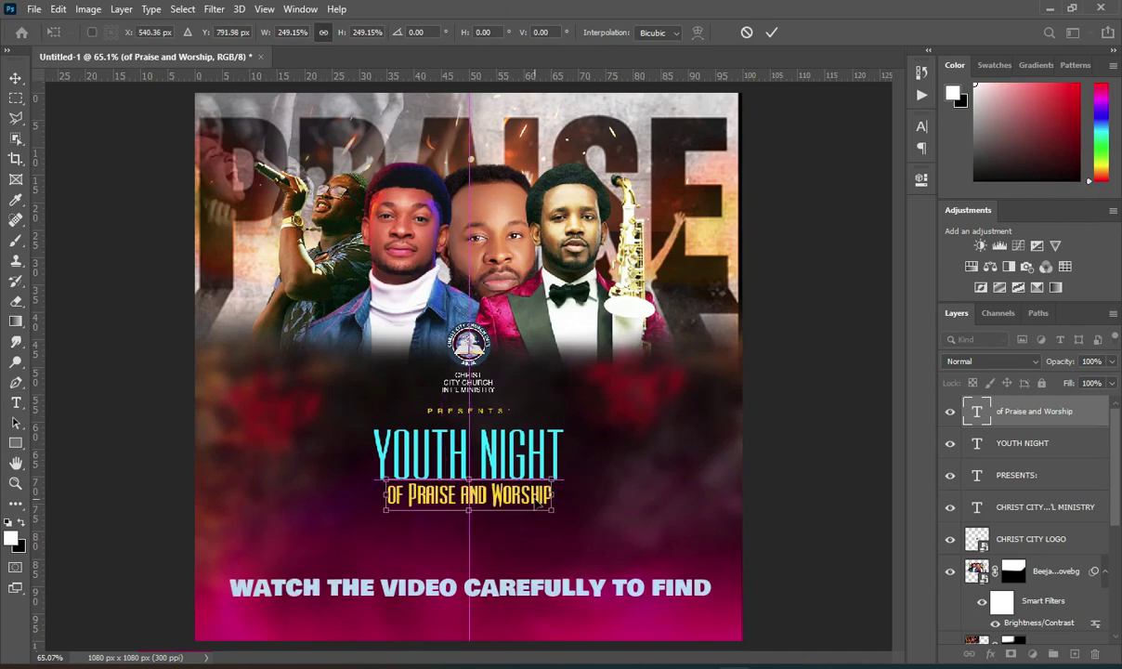
pyautogui.click(771, 33)
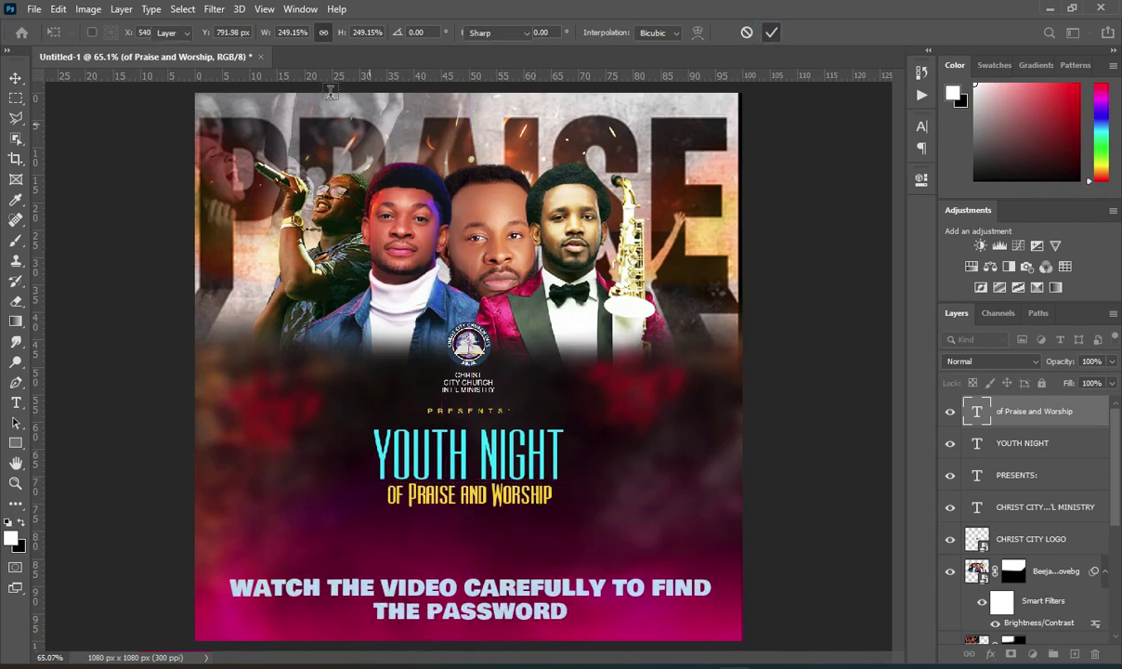
# Switch to the TEXT Doc in Notepad, copy the font name Shalimar and minimize the document
pyautogui.press('t')
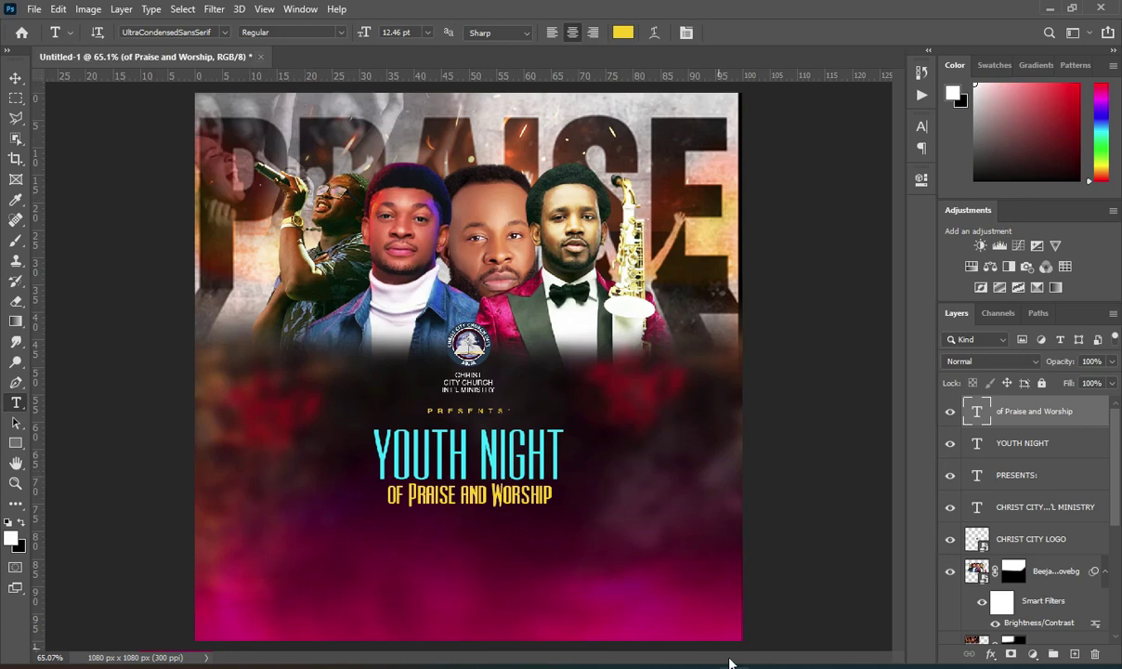
pyautogui.click(806, 665)
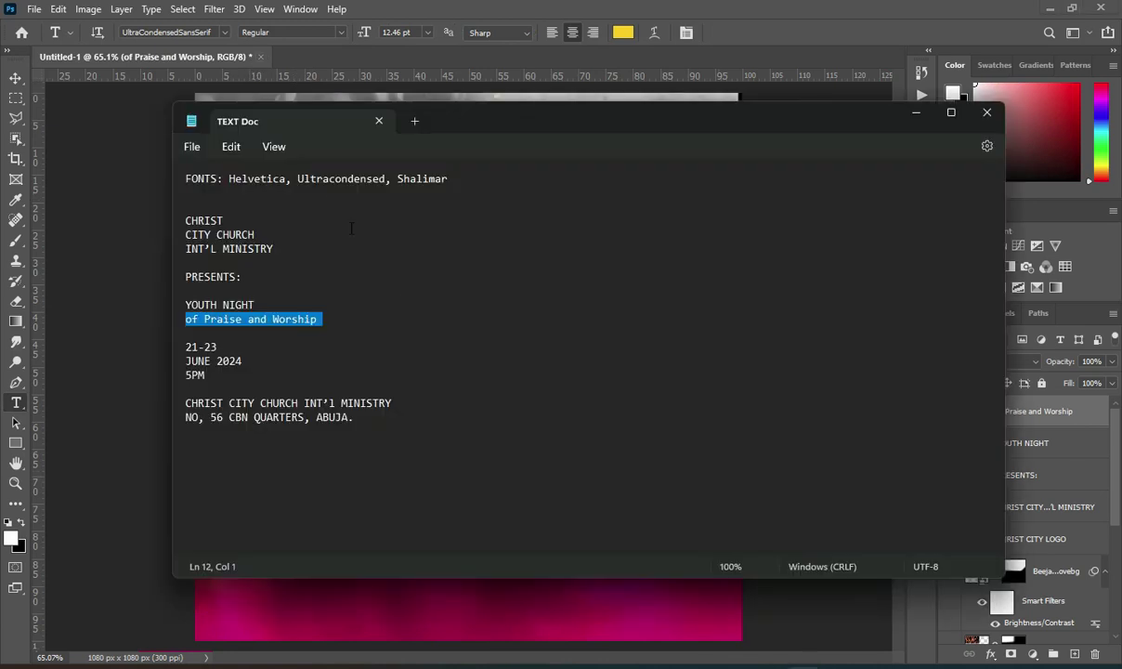
pyautogui.click(401, 179)
pyautogui.doubleClick(400, 179)
pyautogui.hotkey('ctrl', 'c')
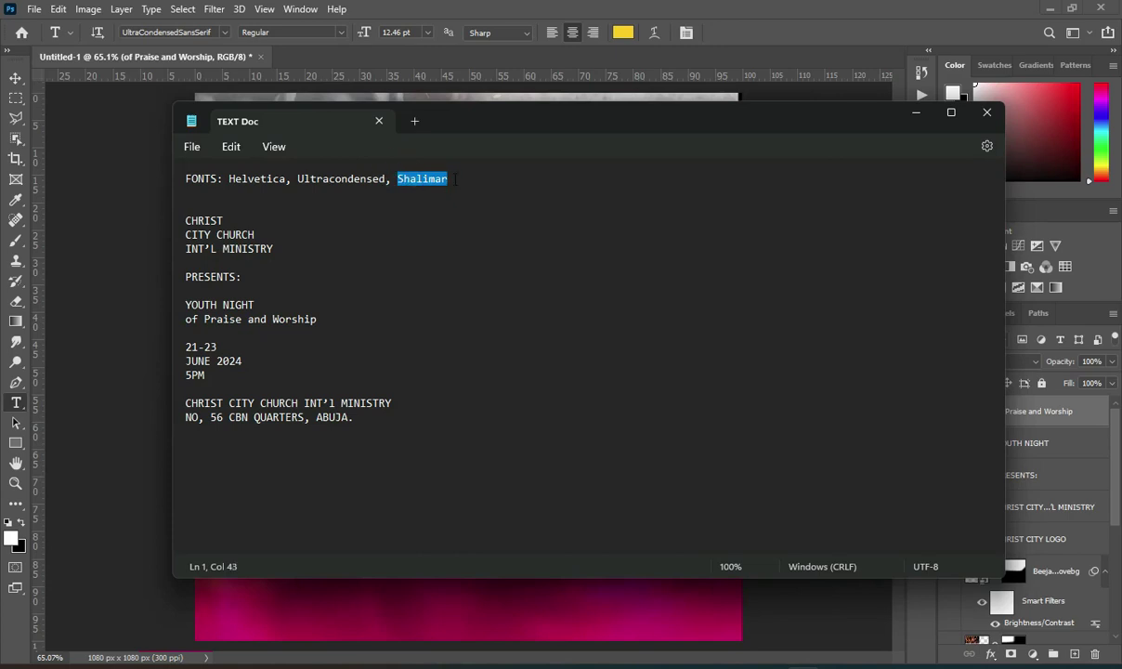
pyautogui.click(916, 113)
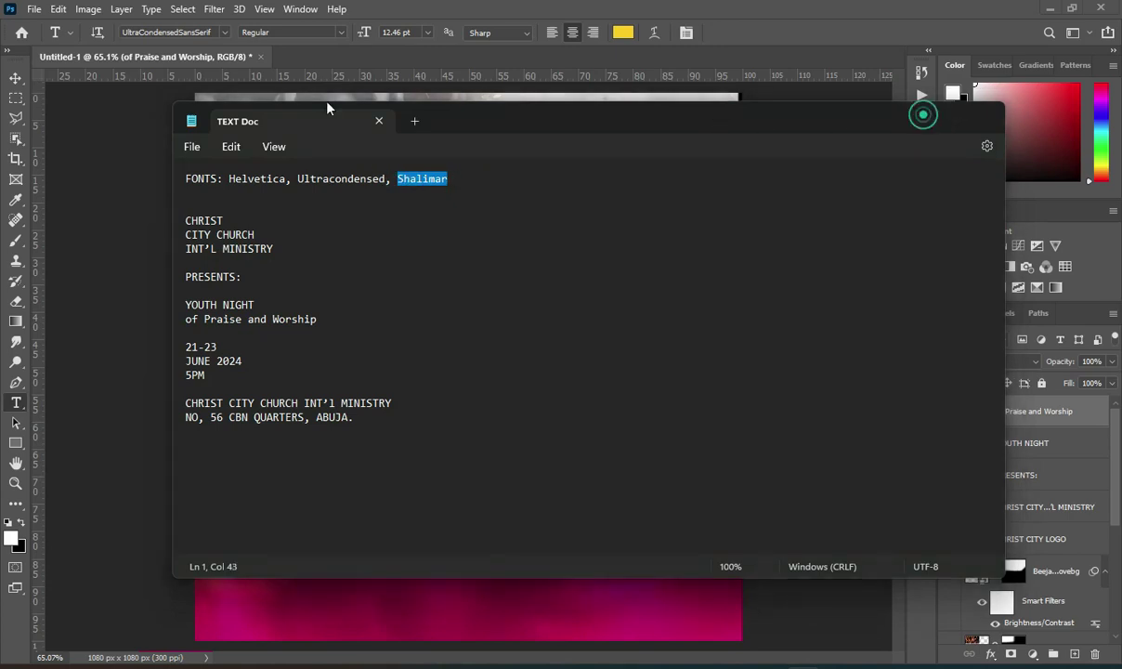
# Apply the copied Shalimar font to the "of Praise and Worship" text
pyautogui.click(211, 33)
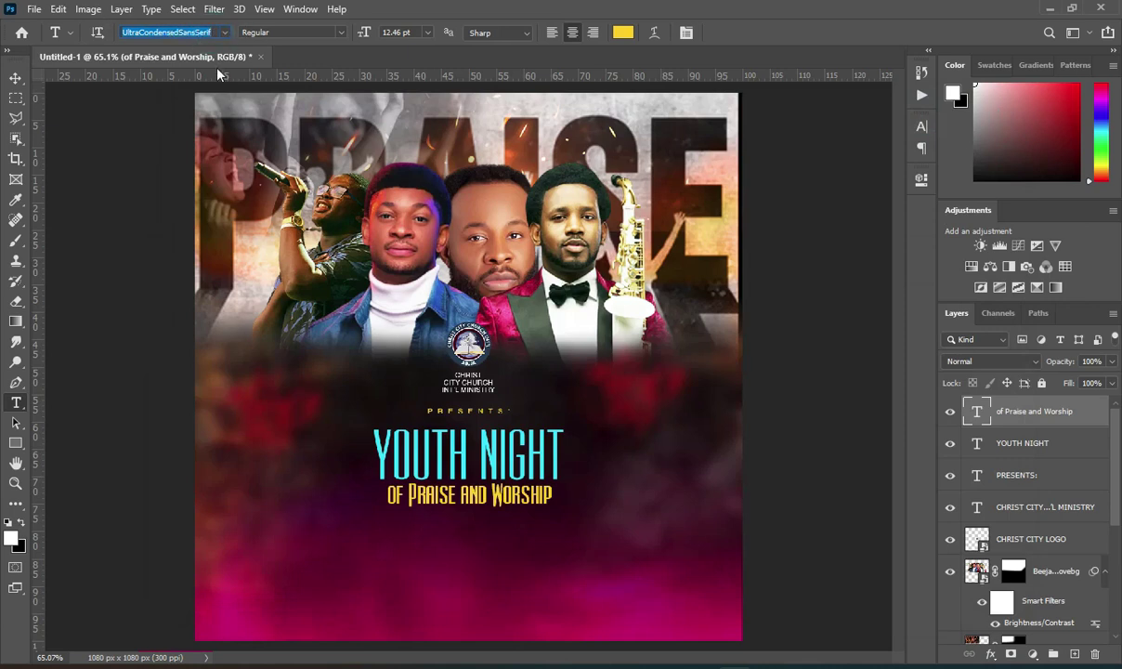
pyautogui.hotkey('ctrl', 'v')
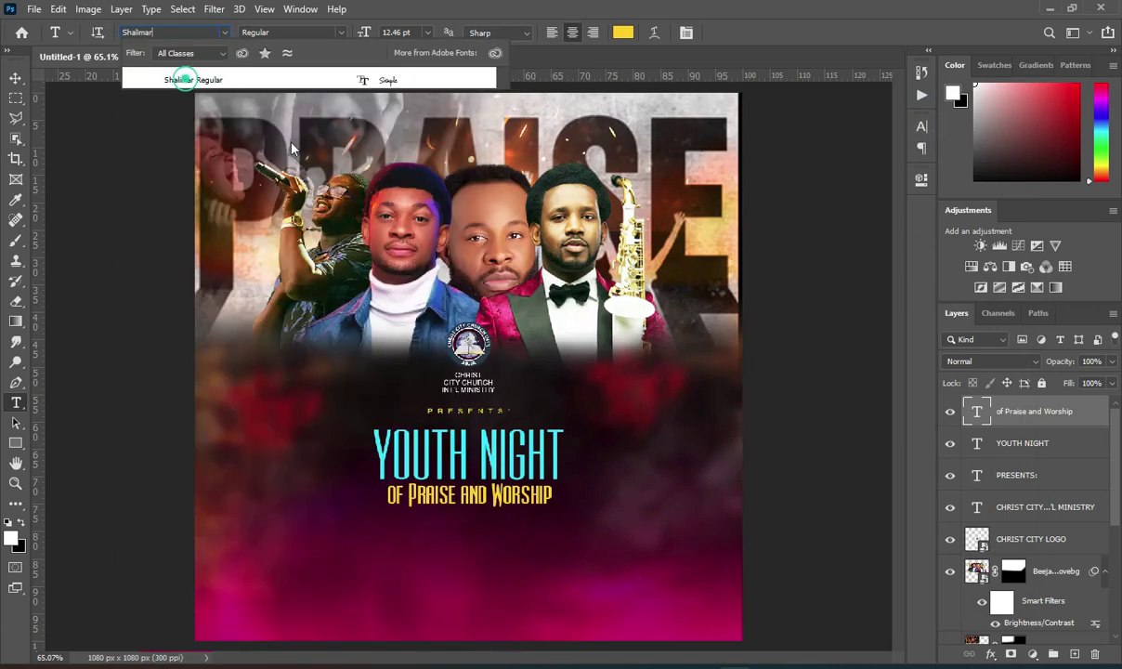
pyautogui.press('Return')
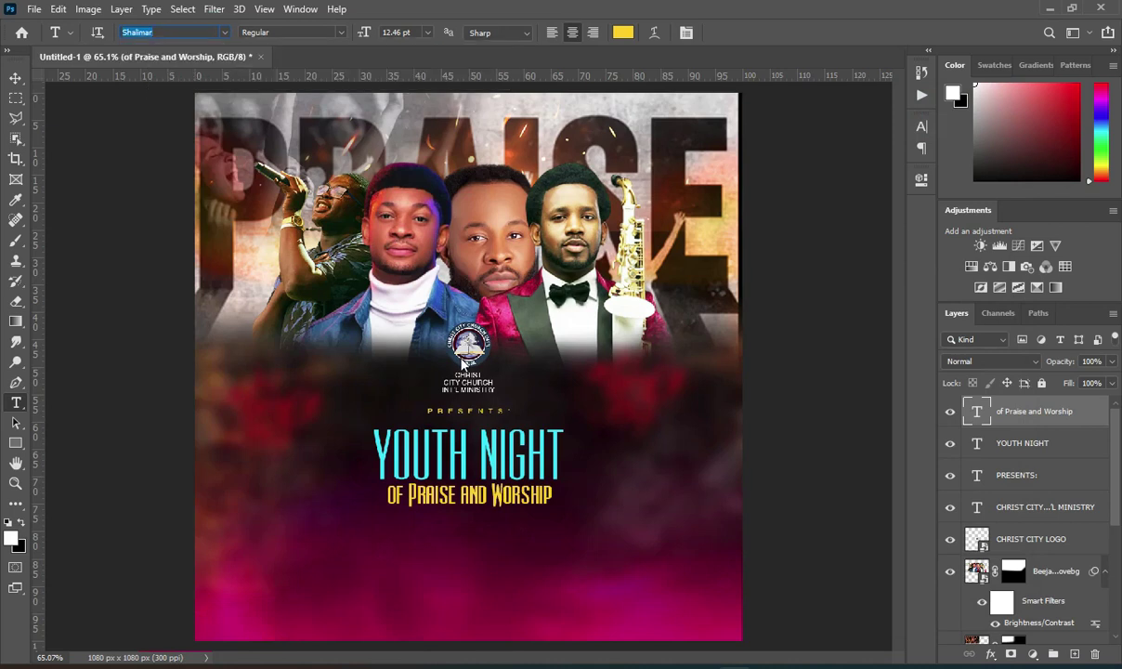
# Scale the "of Praise and Worship" text up by about 217% and another 110%, centered and overlapping the lower edge of YOUTH NIGHT
pyautogui.click(15, 78)
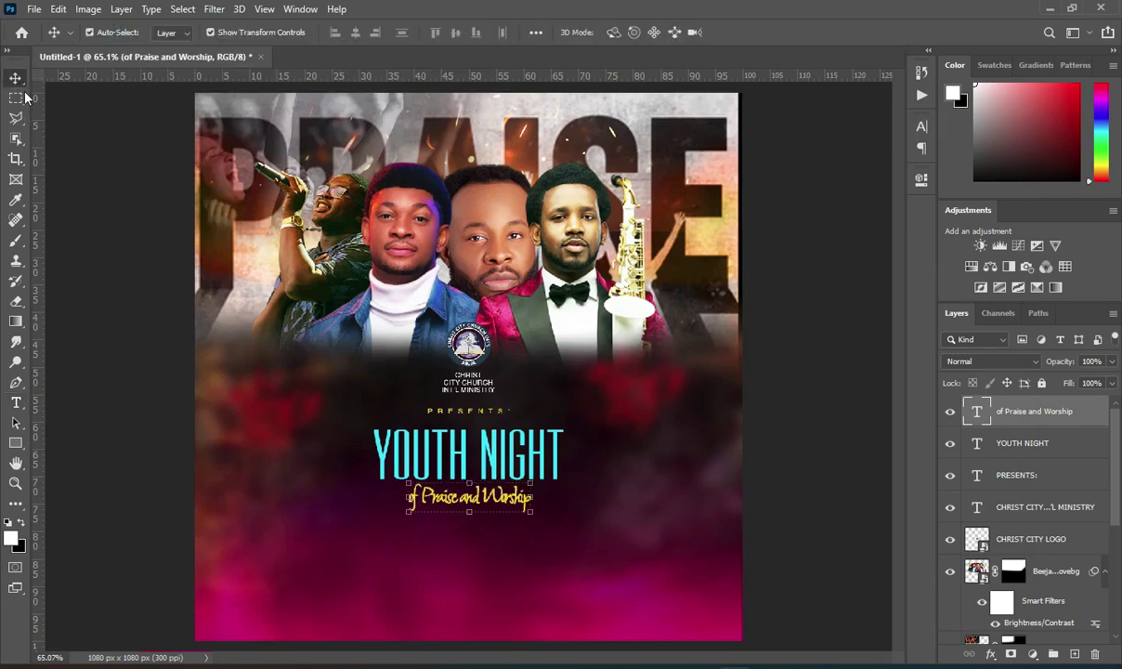
pyautogui.moveTo(473, 513)
pyautogui.mouseDown()
pyautogui.moveTo(469, 563)
pyautogui.moveTo(472, 500)
pyautogui.mouseUp()
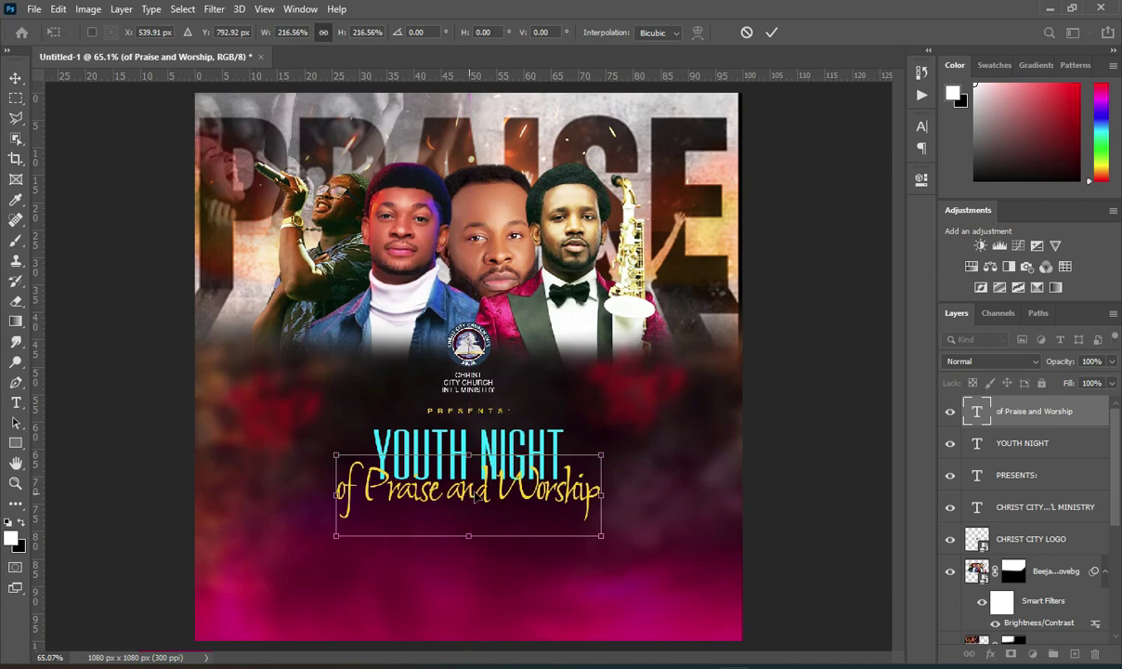
pyautogui.click(771, 32)
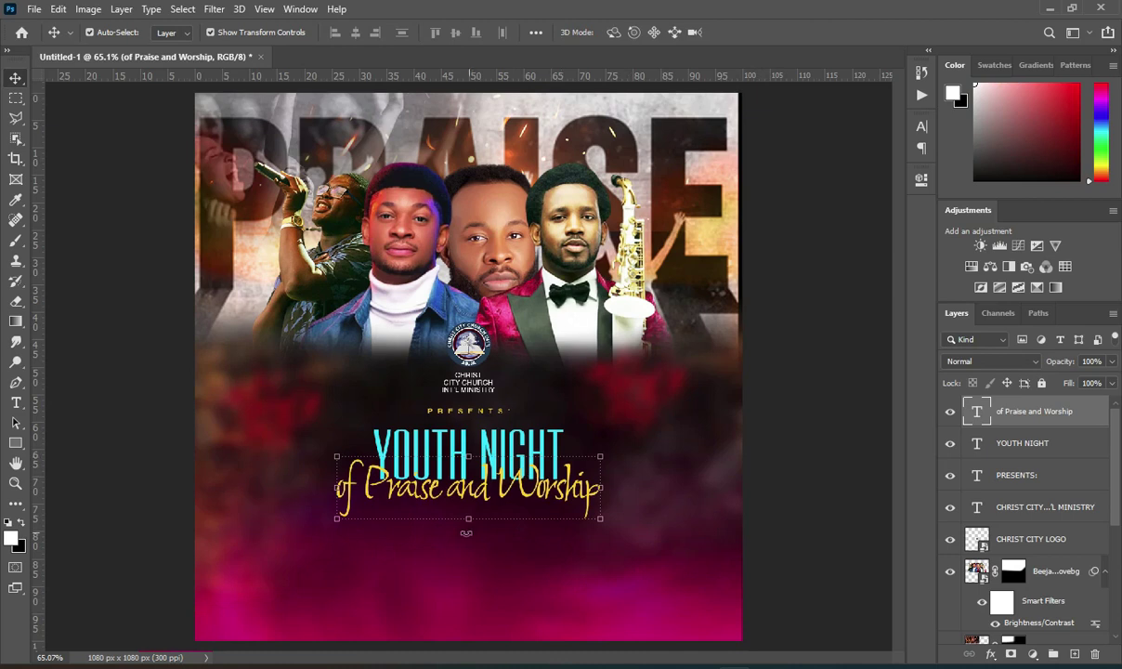
pyautogui.moveTo(467, 521); pyautogui.dragTo(472, 543)
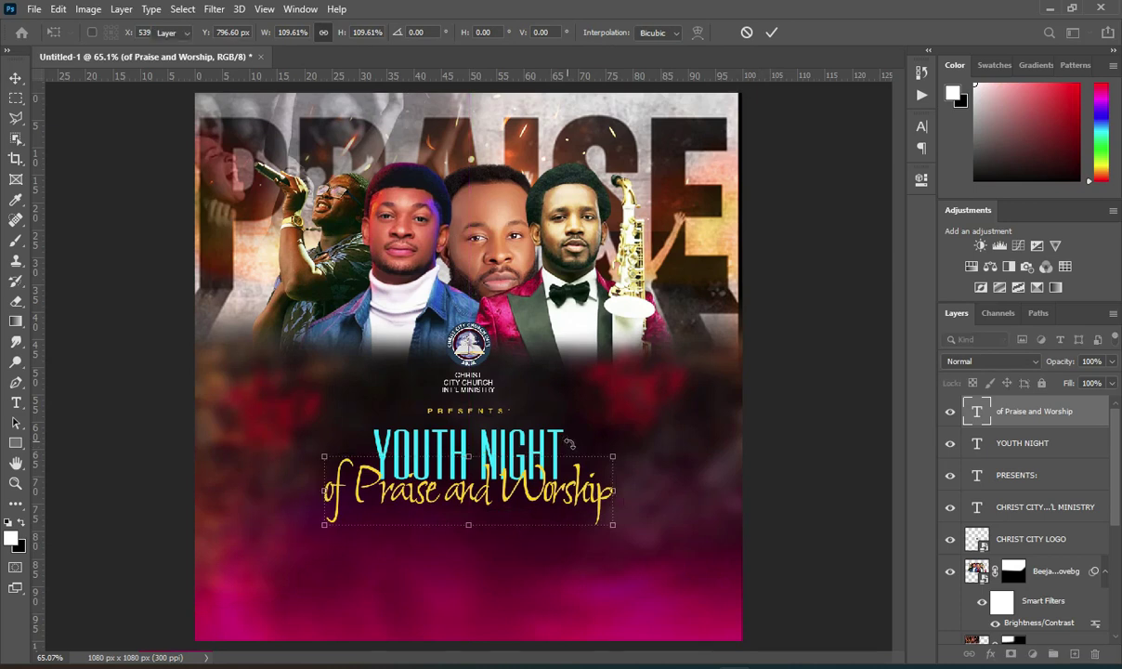
pyautogui.press('Return')
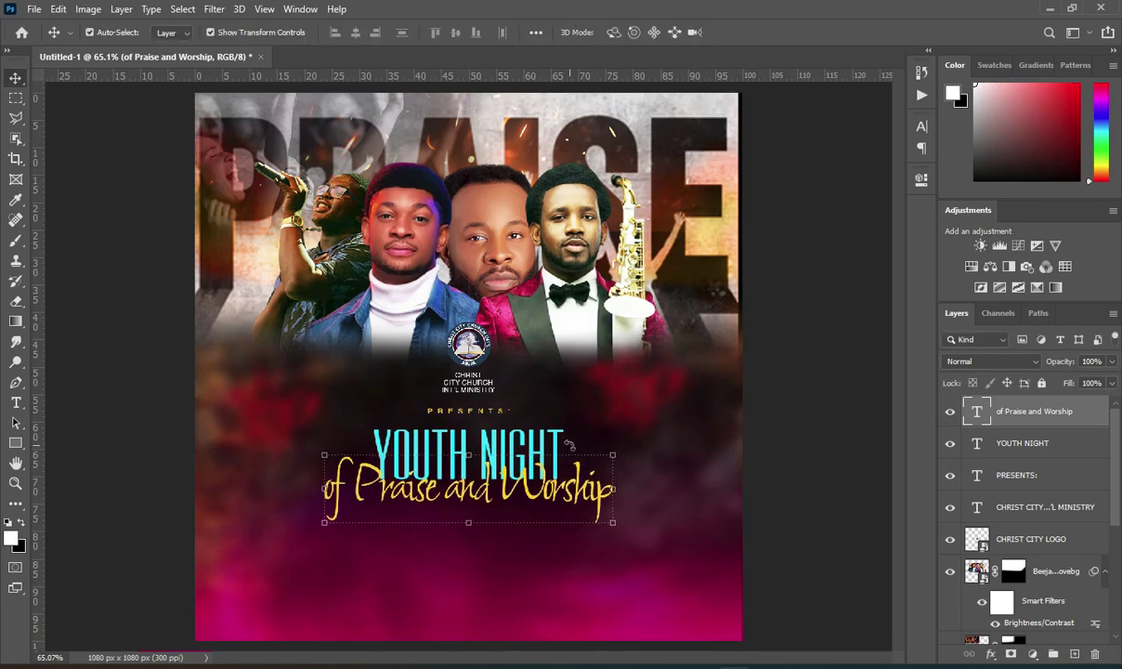
# Add a drop shadow to the "of Praise and Worship" text with 7% spread and Normal blend mode
pyautogui.click(989, 654)
pyautogui.click(872, 553)
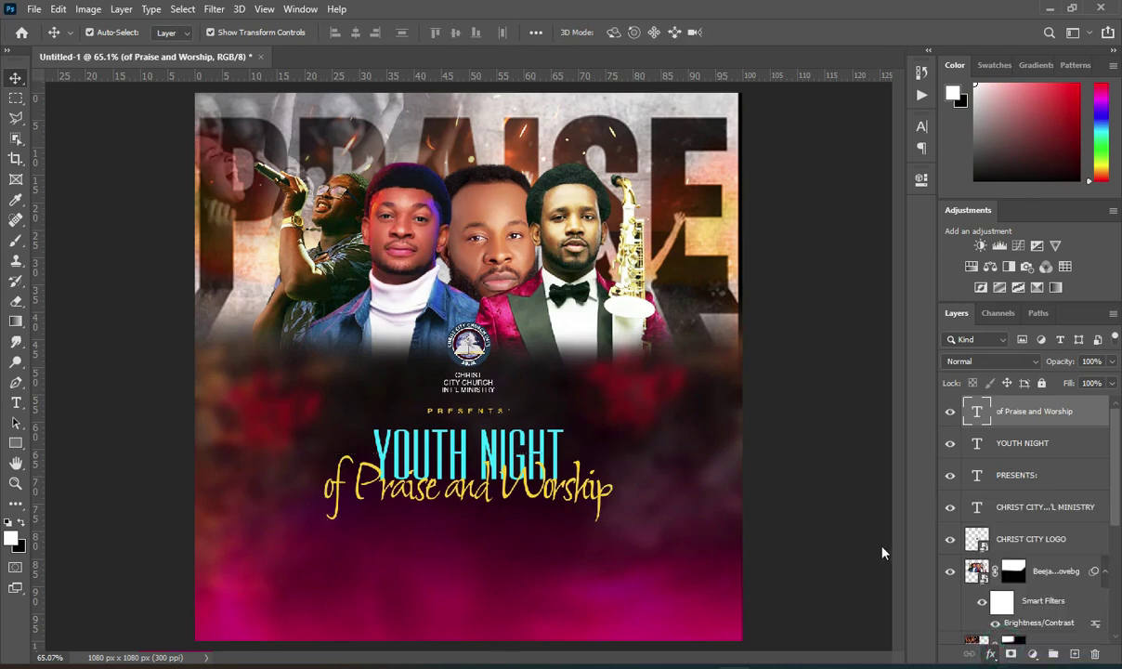
pyautogui.moveTo(676, 243); pyautogui.dragTo(808, 239)
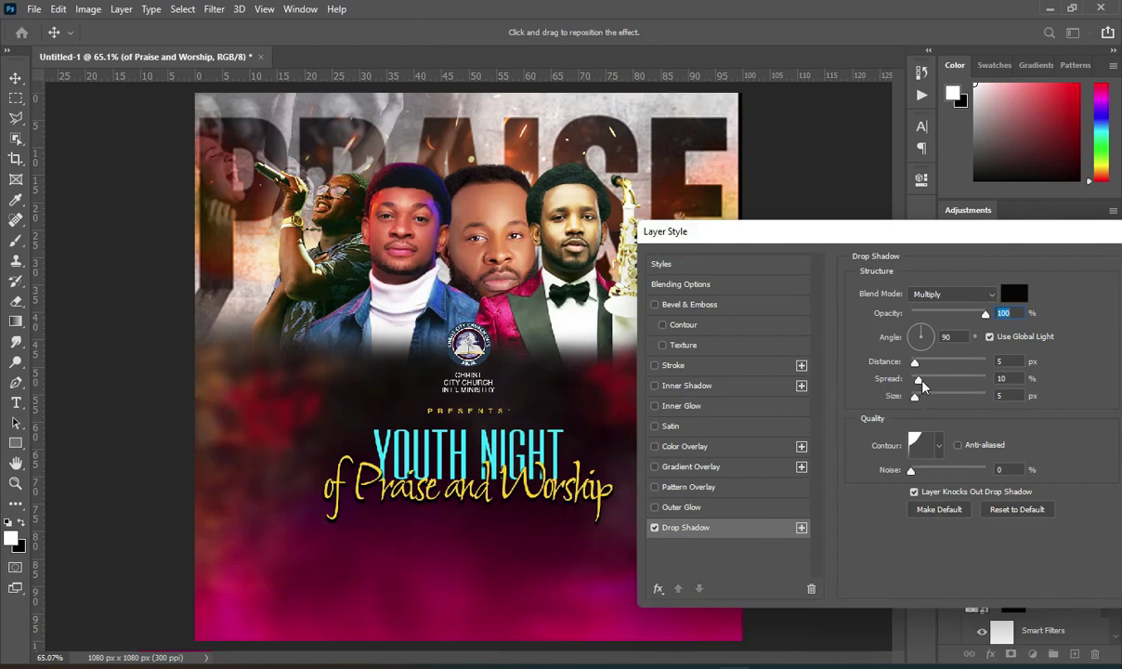
pyautogui.moveTo(919, 379); pyautogui.dragTo(918, 381)
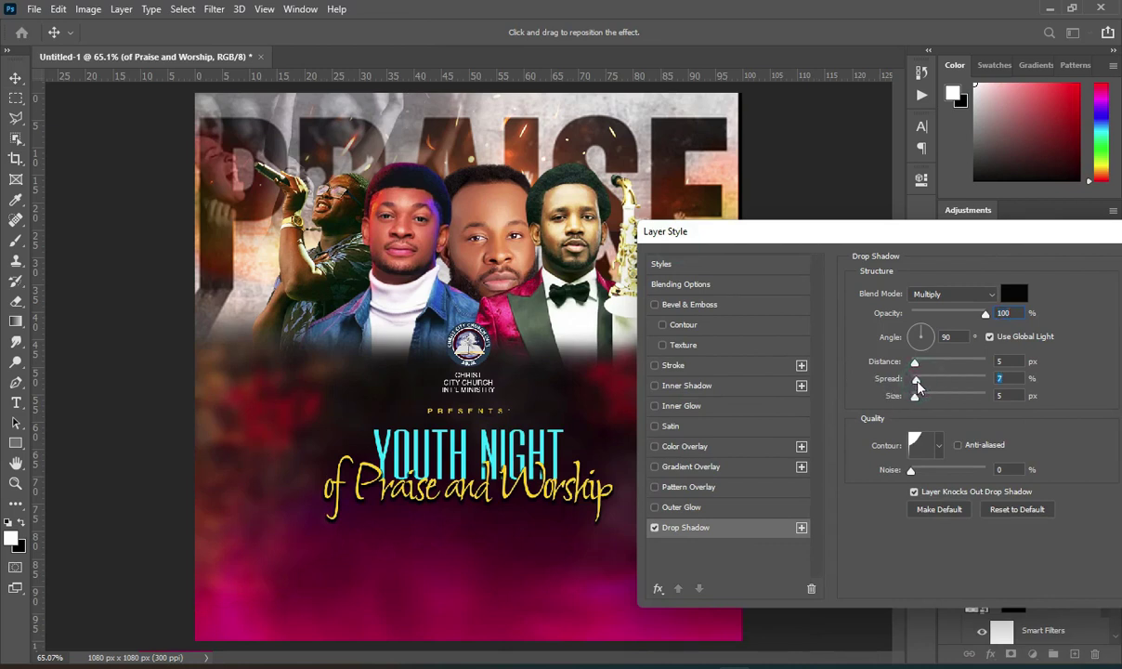
pyautogui.click(932, 293)
pyautogui.click(936, 292)
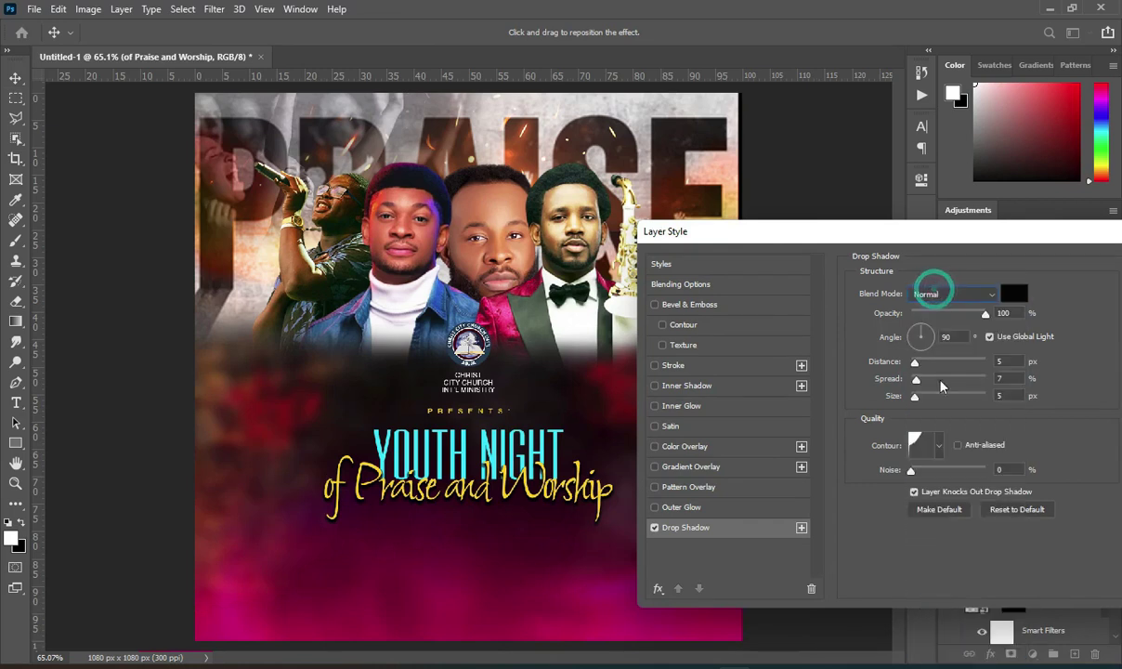
# Give the "of Praise and Worship" shadow a Linear contour, 8 px distance and 9 px size, and apply the style
pyautogui.moveTo(917, 399); pyautogui.dragTo(914, 398)
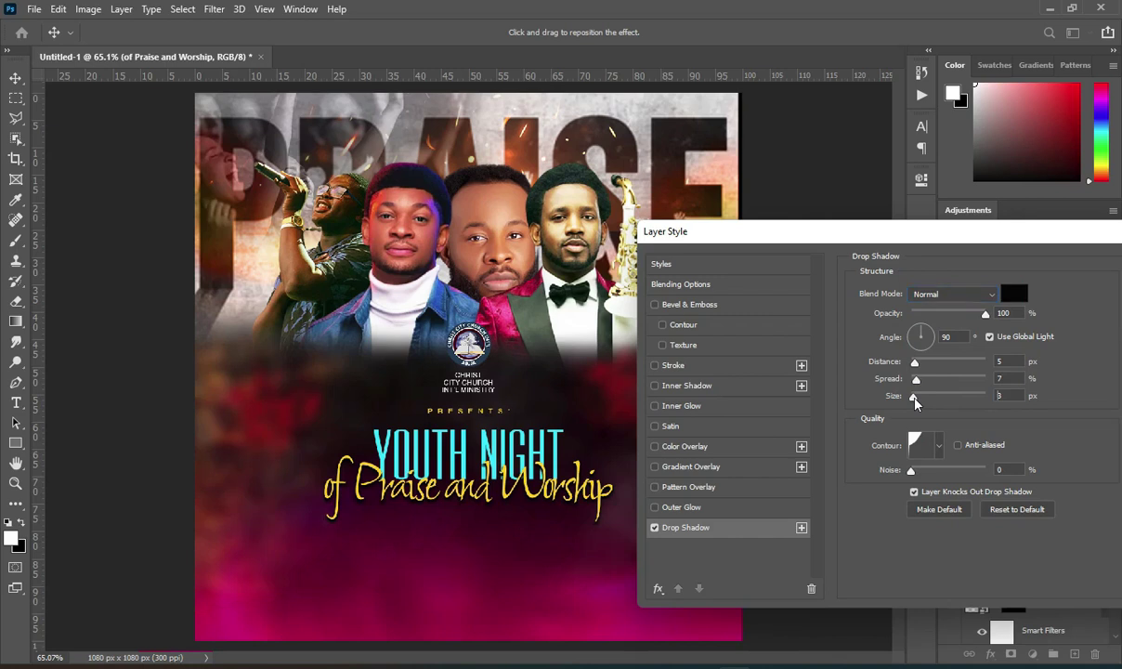
pyautogui.moveTo(915, 362); pyautogui.dragTo(916, 367)
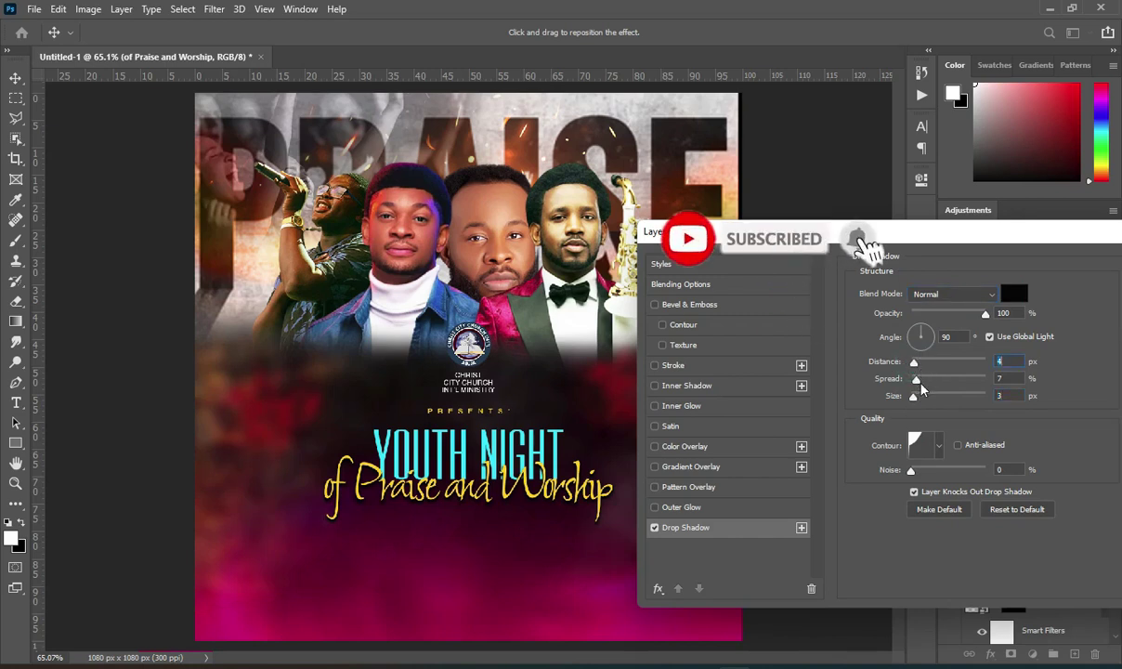
pyautogui.moveTo(914, 397); pyautogui.dragTo(917, 403)
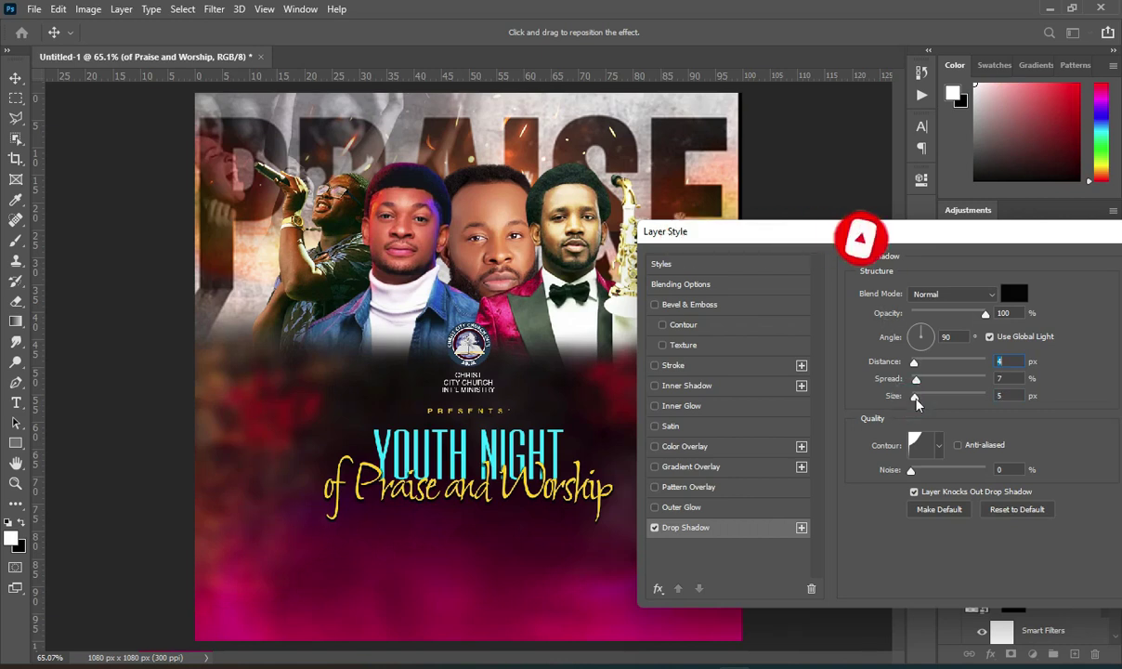
pyautogui.click(917, 396)
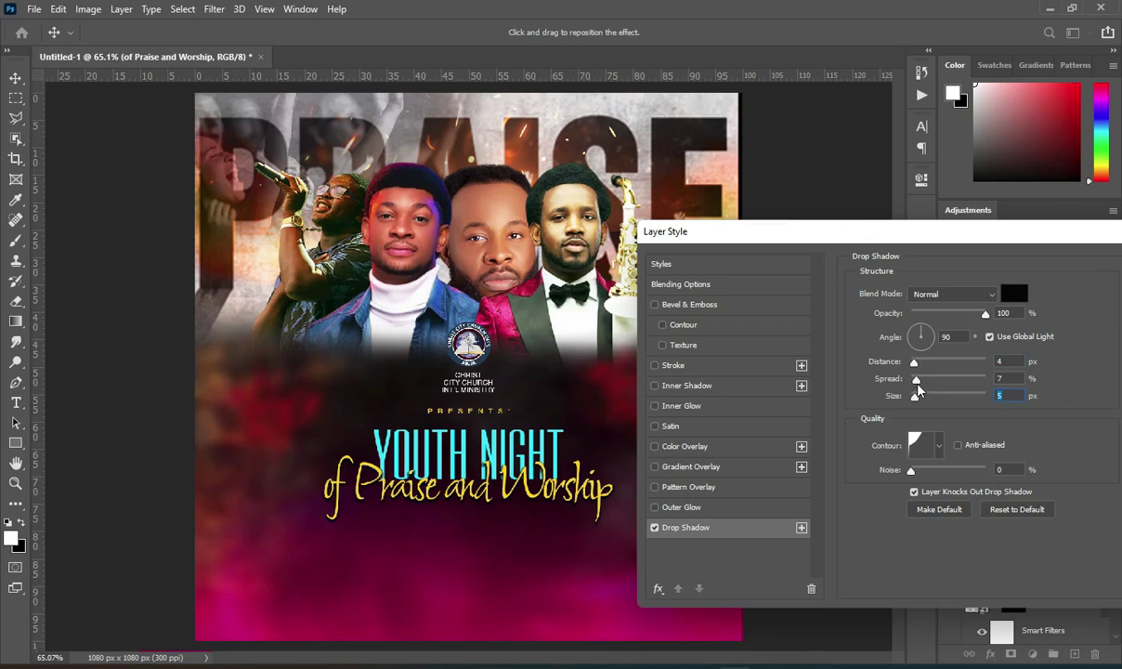
pyautogui.click(939, 443)
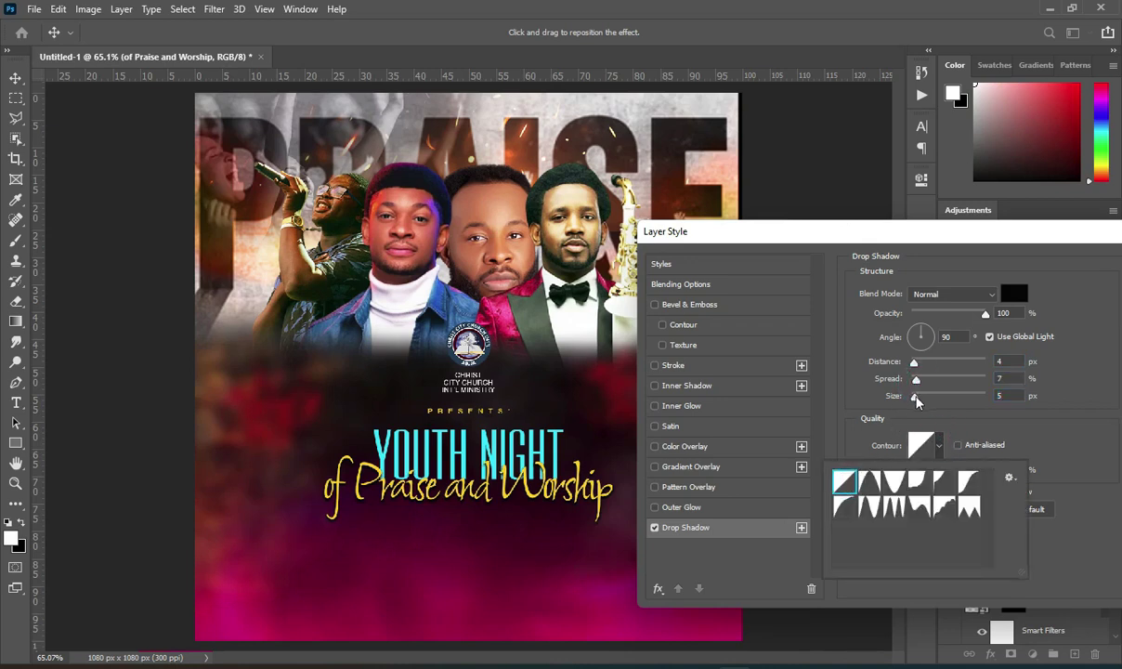
pyautogui.moveTo(915, 396); pyautogui.dragTo(919, 396)
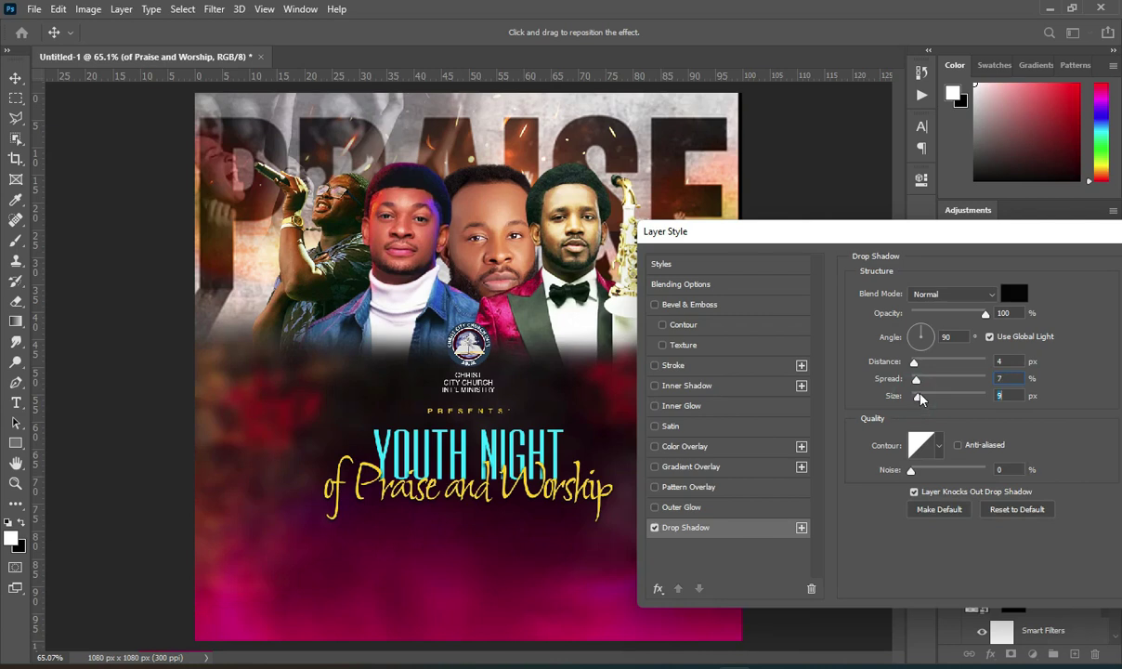
pyautogui.moveTo(916, 362); pyautogui.dragTo(920, 363)
pyautogui.moveTo(994, 238); pyautogui.dragTo(737, 239)
pyautogui.click(989, 268)
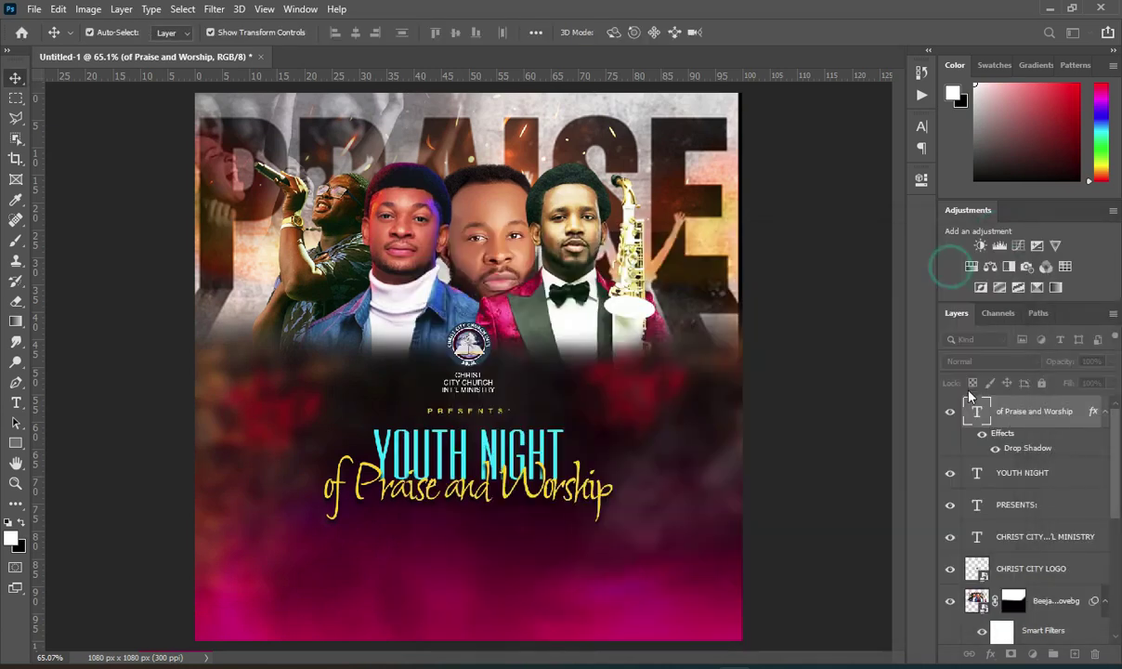
# Collapse the effects list of the "of Praise and Worship" layer and add a drop shadow to the YOUTH NIGHT layer
pyautogui.click(1039, 409)
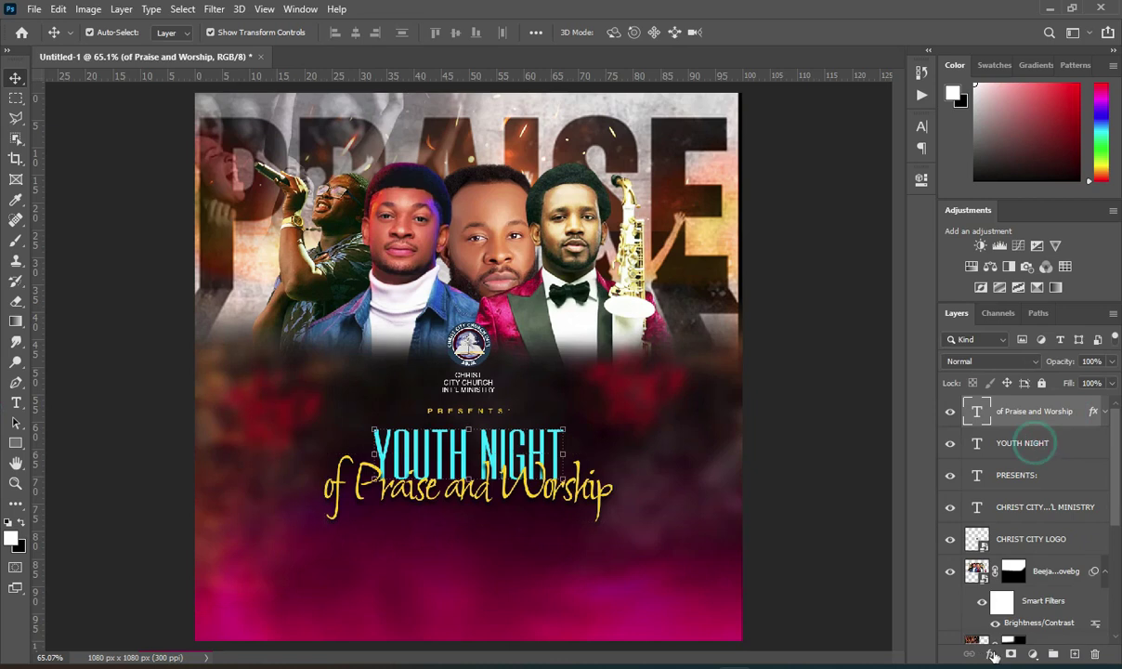
pyautogui.click(975, 444)
pyautogui.click(994, 653)
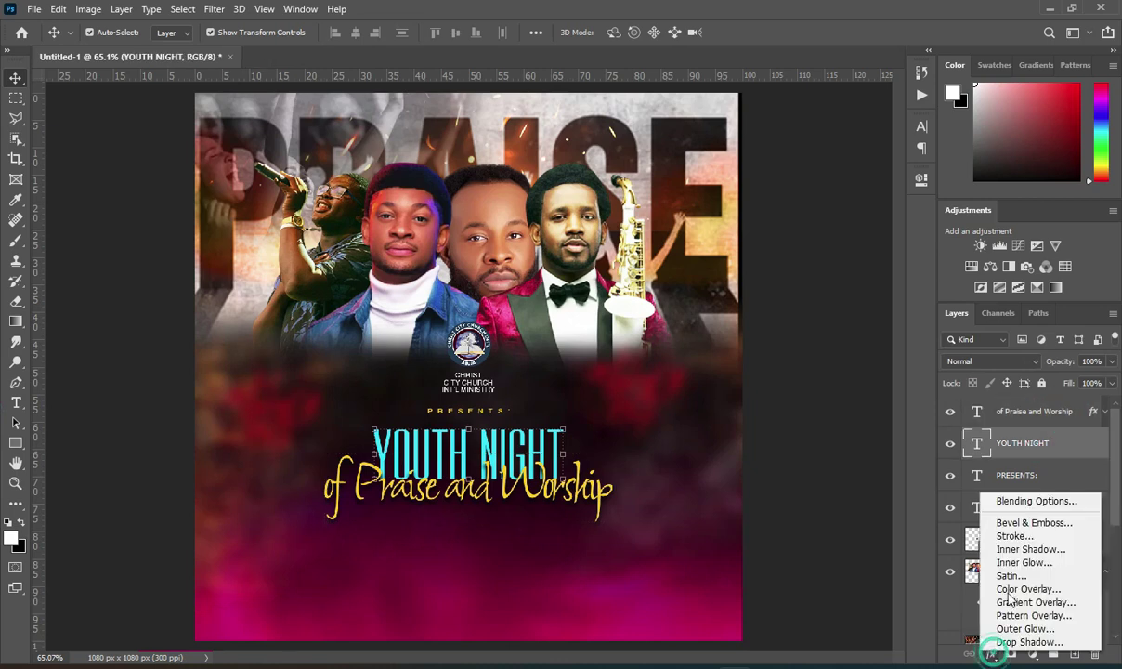
pyautogui.click(1027, 642)
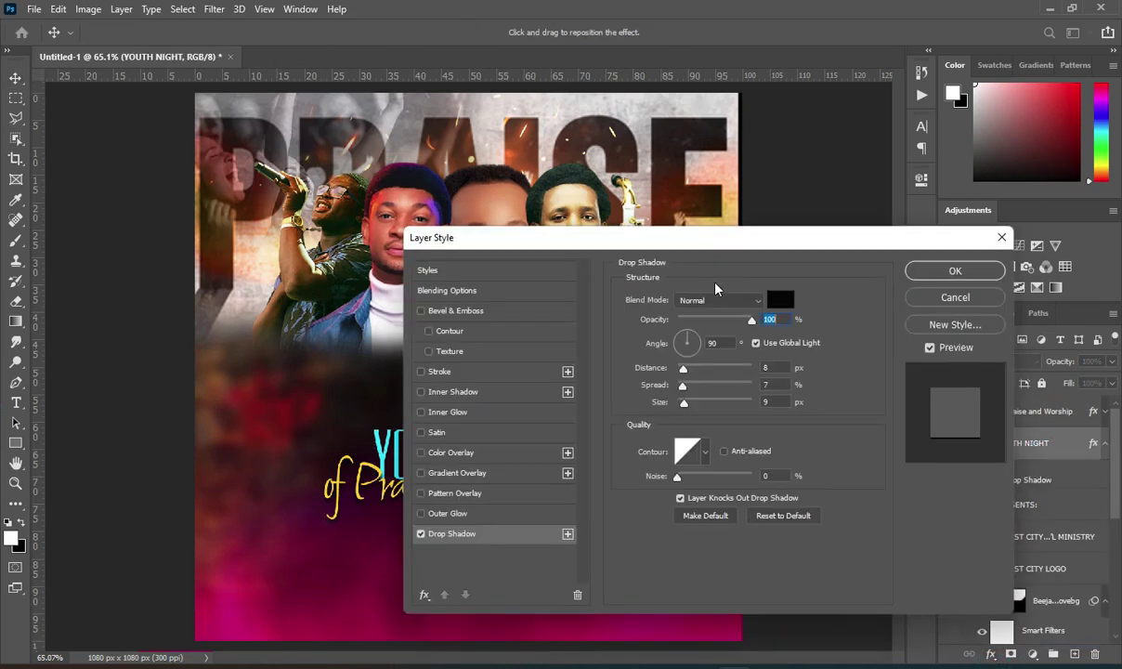
# Set the YOUTH NIGHT shadow's spread to 11% and its size to about 21 px, and apply the style
pyautogui.moveTo(650, 236); pyautogui.dragTo(901, 207)
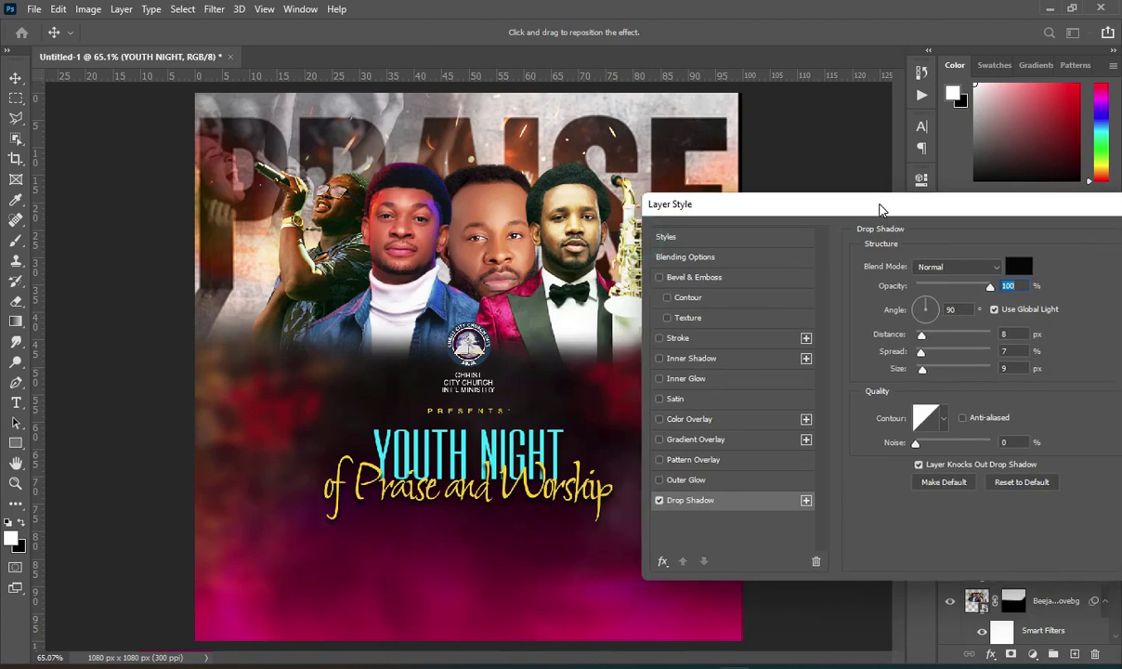
pyautogui.moveTo(921, 351); pyautogui.dragTo(923, 350)
pyautogui.click(925, 350)
pyautogui.moveTo(926, 371); pyautogui.dragTo(927, 371)
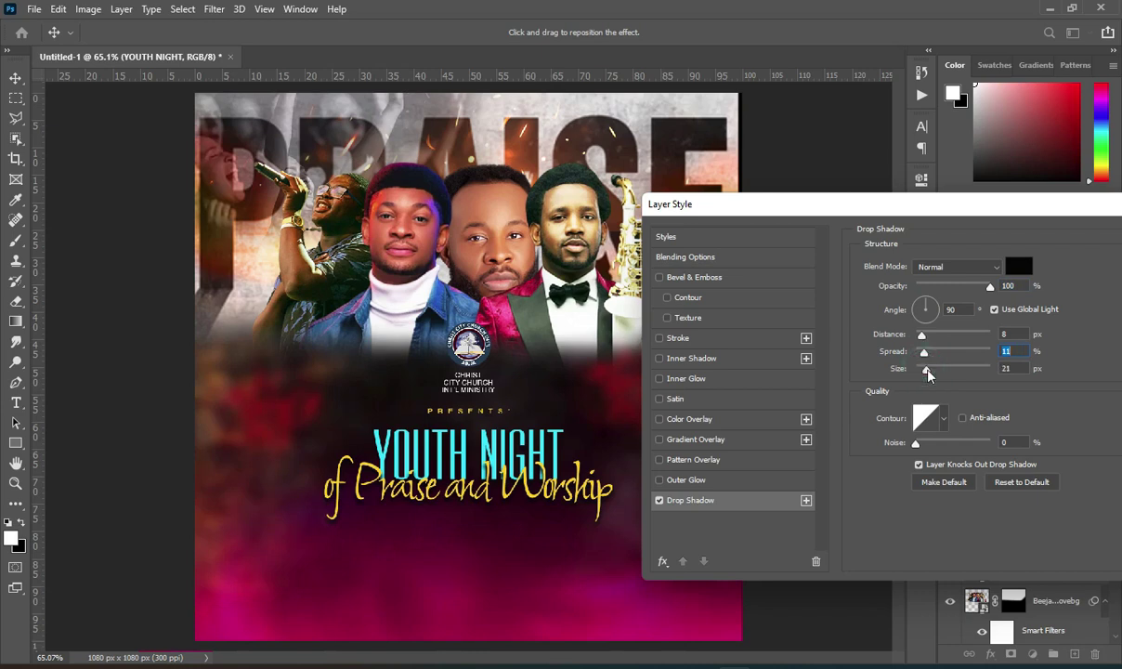
pyautogui.moveTo(960, 205); pyautogui.dragTo(797, 191)
pyautogui.click(1031, 225)
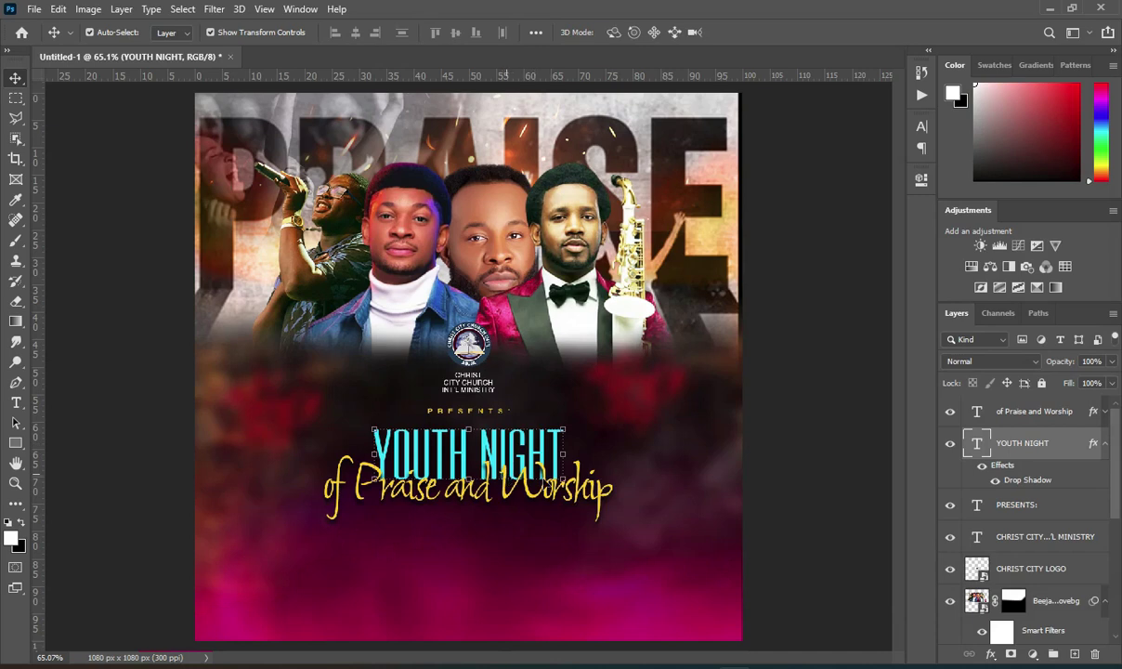
# Draw a white rectangle of about 308 by 115 px near the flyer's lower-left corner, below the title text
pyautogui.scroll(-1, 510, 489)
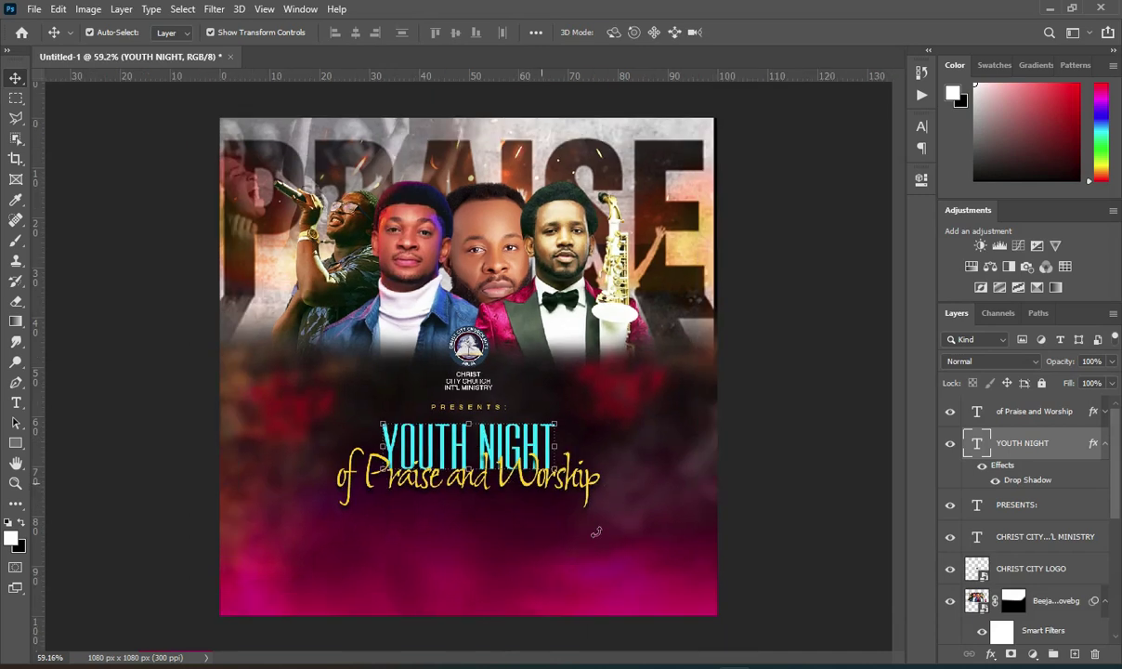
pyautogui.scroll(3, 600, 531)
pyautogui.scroll(-3, 899, 457)
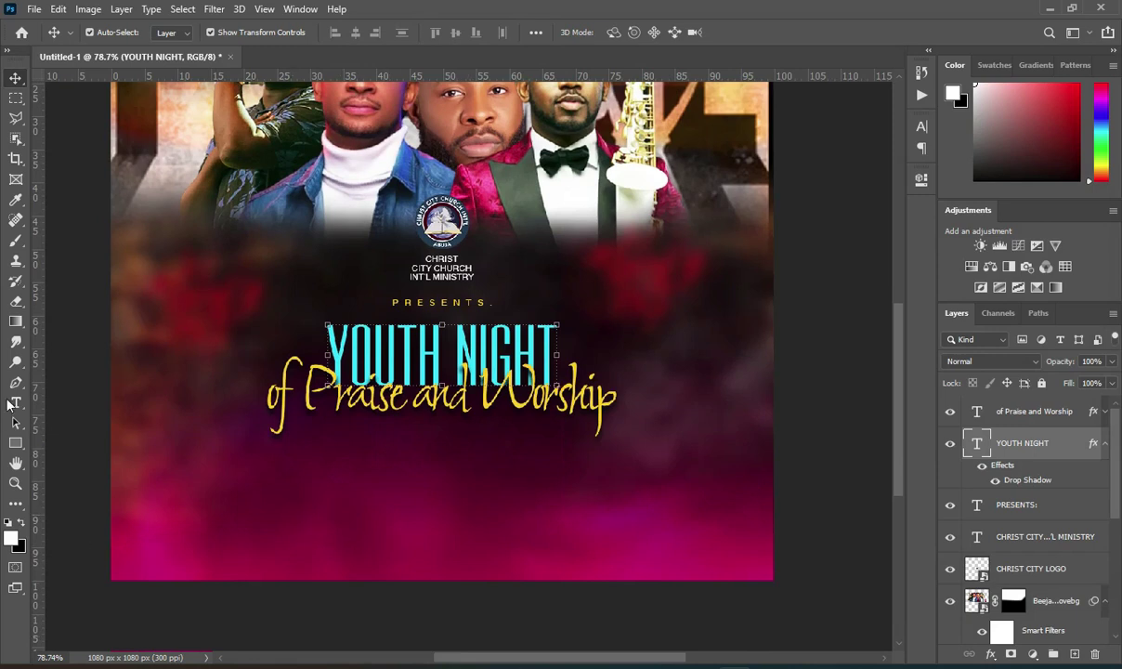
pyautogui.click(15, 443)
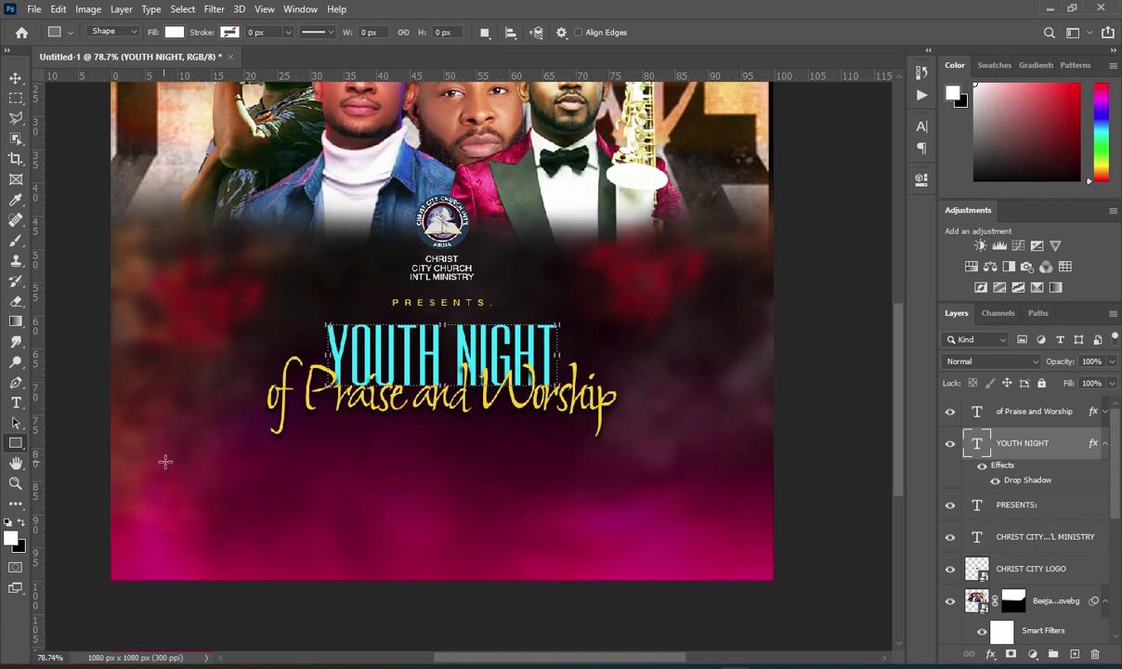
pyautogui.moveTo(163, 464); pyautogui.dragTo(351, 527)
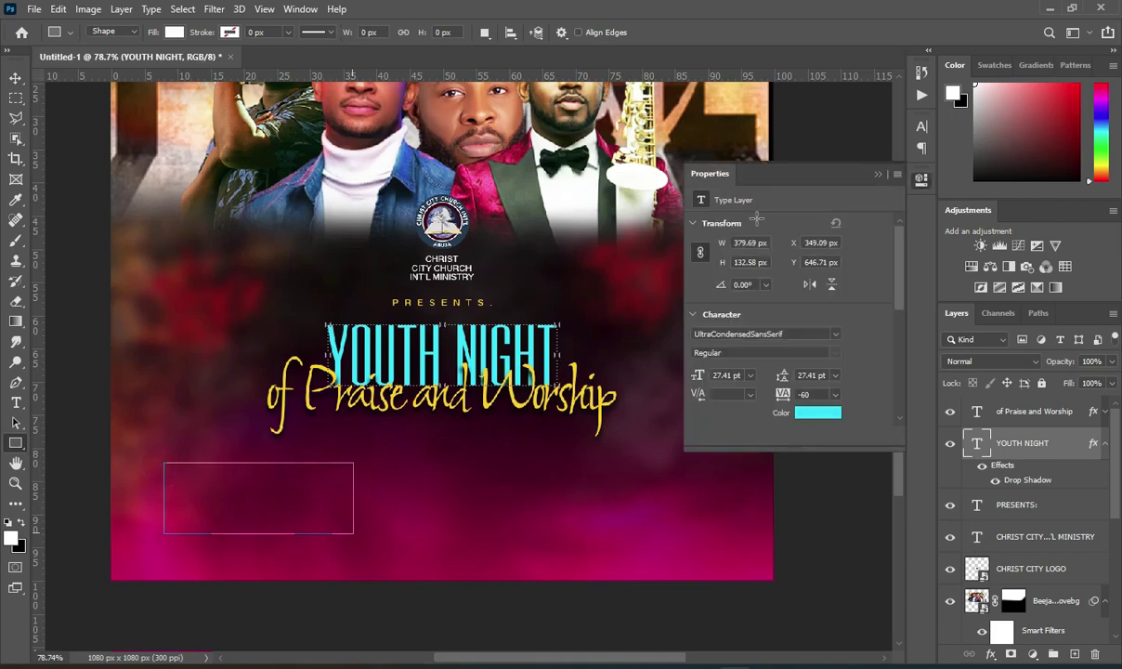
pyautogui.click(15, 80)
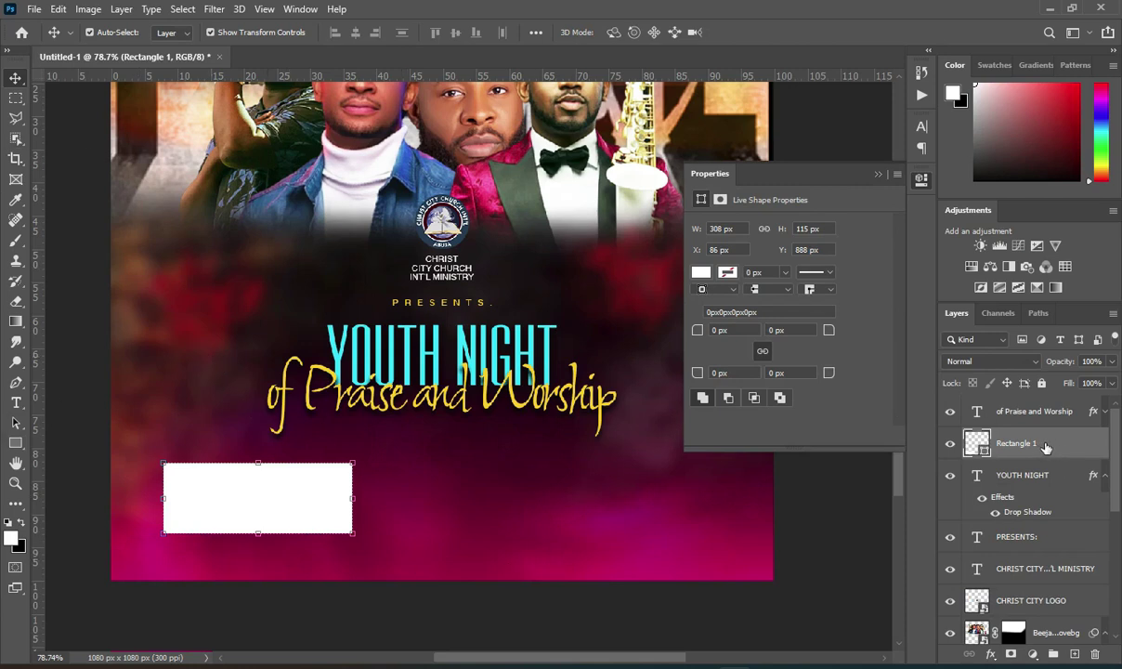
# Collapse the title layers' effects lists and move the white rectangle to the top of the layer stack
pyautogui.click(1104, 412)
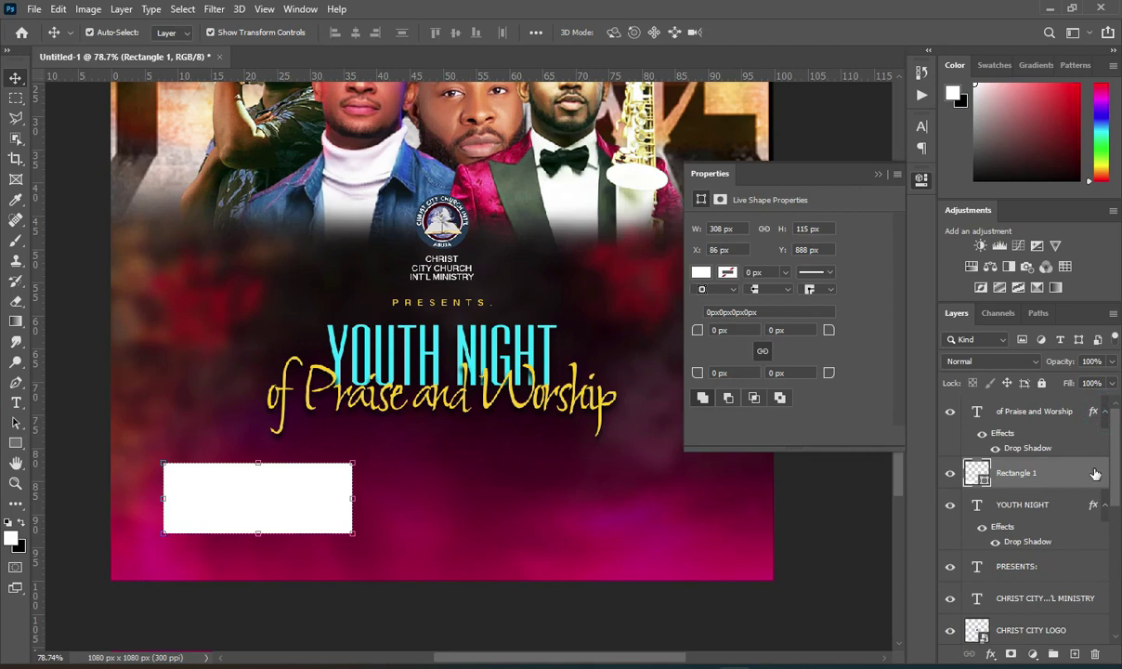
pyautogui.click(1104, 505)
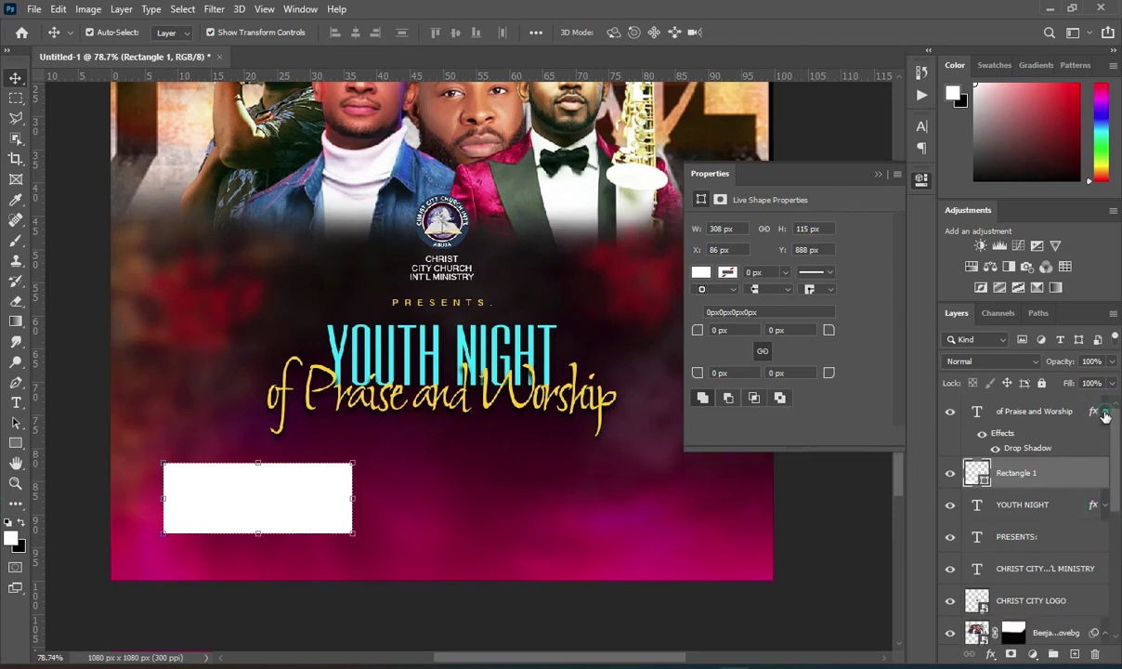
pyautogui.click(1102, 412)
pyautogui.moveTo(976, 425); pyautogui.dragTo(1021, 403)
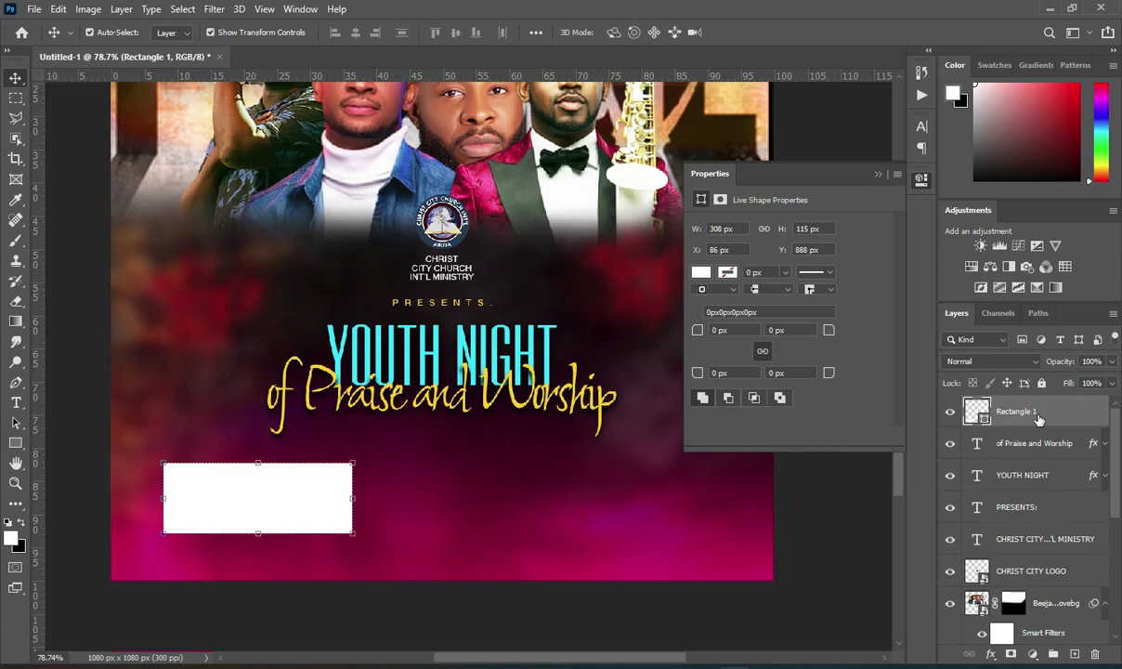
# Duplicate the white rectangle and recolour the copy golden yellow (ffcc00)
pyautogui.moveTo(1036, 409); pyautogui.dragTo(1074, 652)
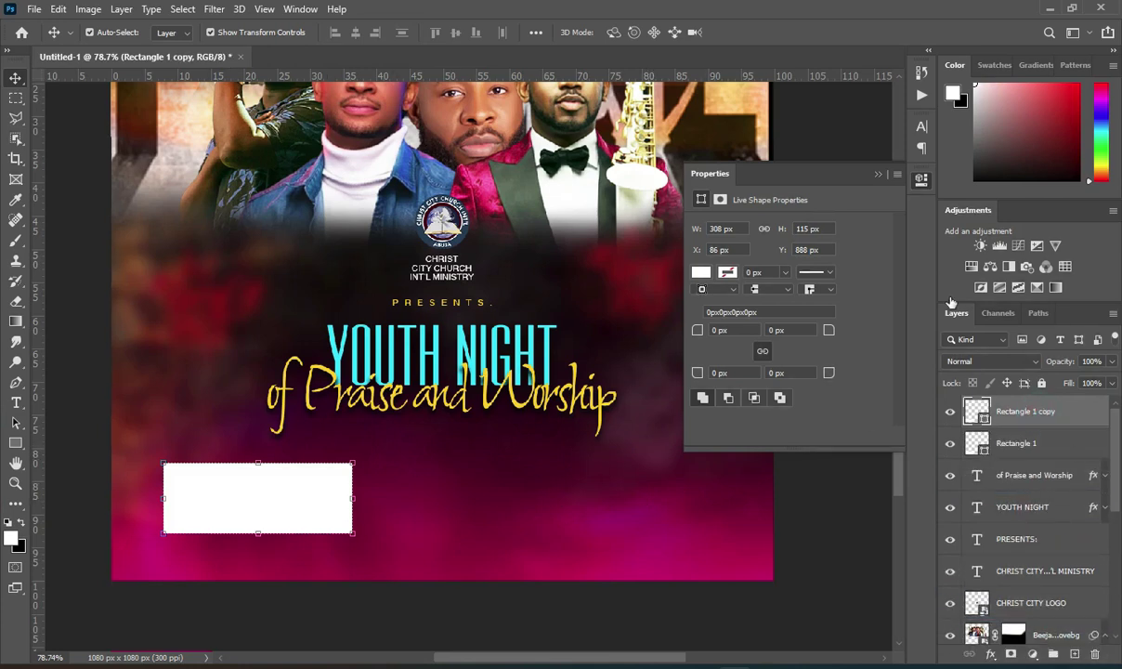
pyautogui.doubleClick(983, 420)
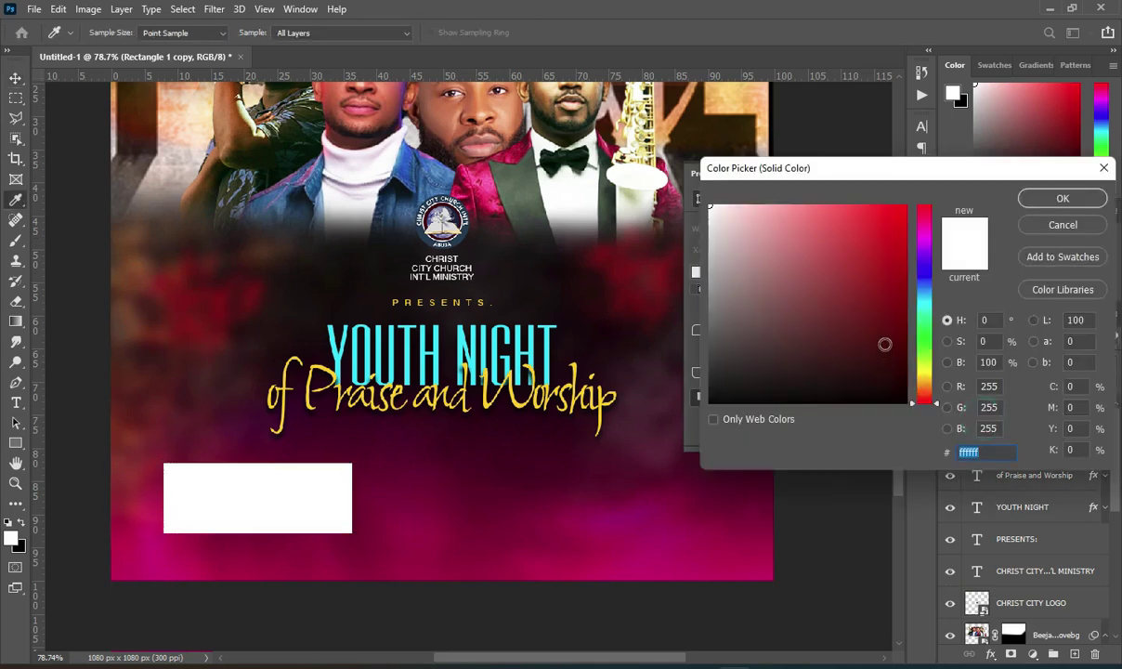
pyautogui.click(926, 375)
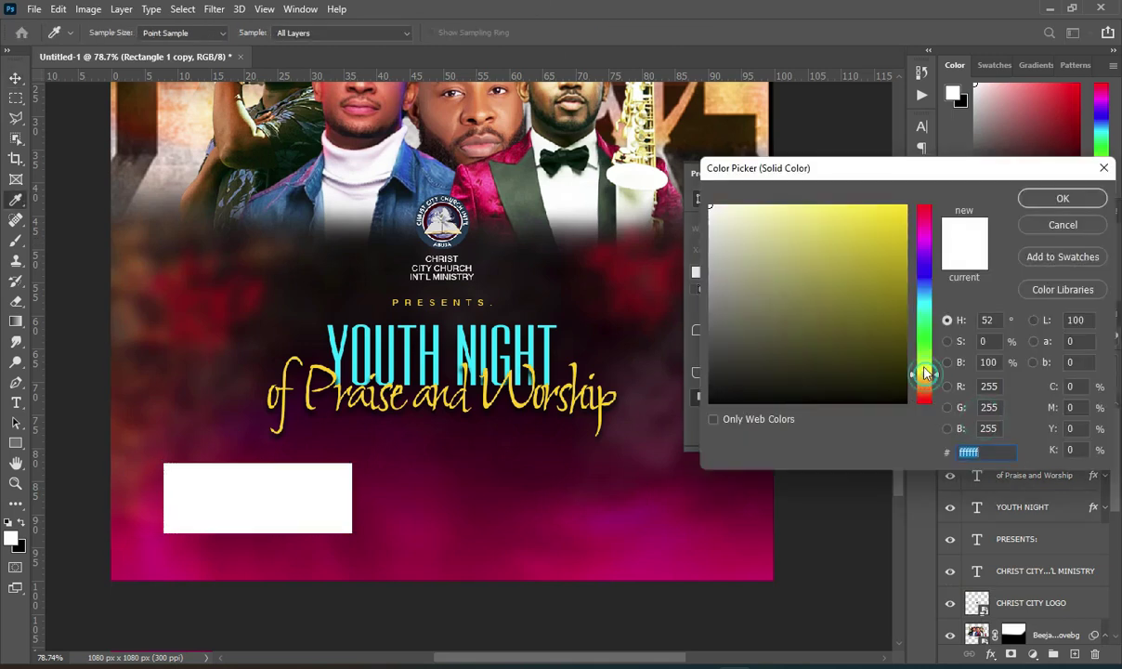
pyautogui.click(900, 215)
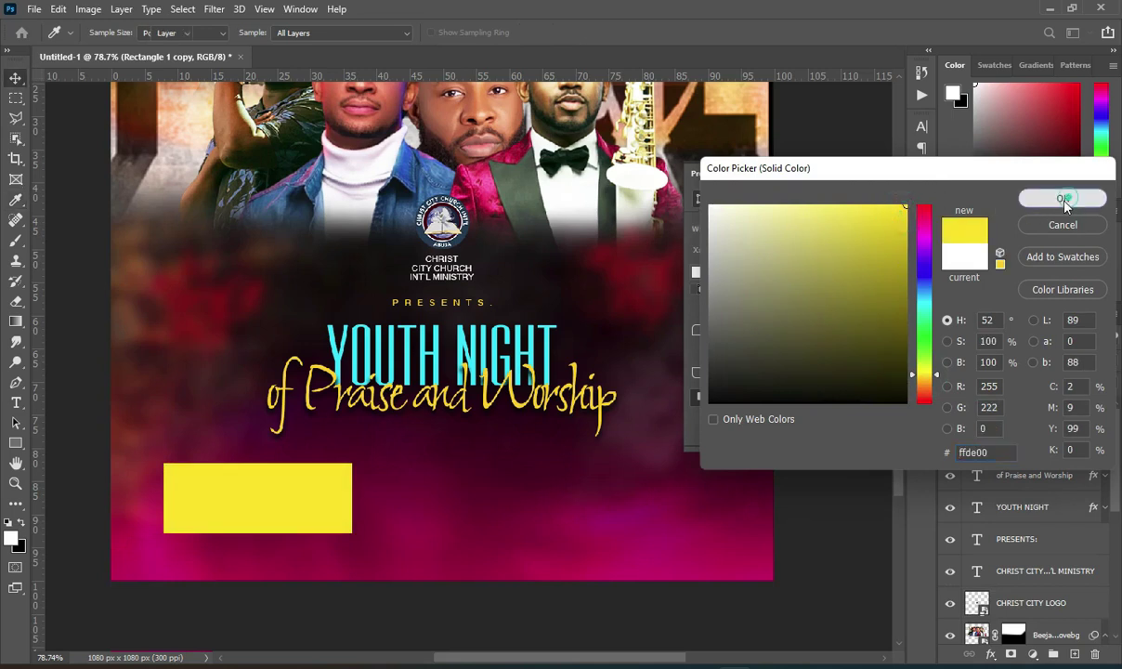
pyautogui.click(1063, 197)
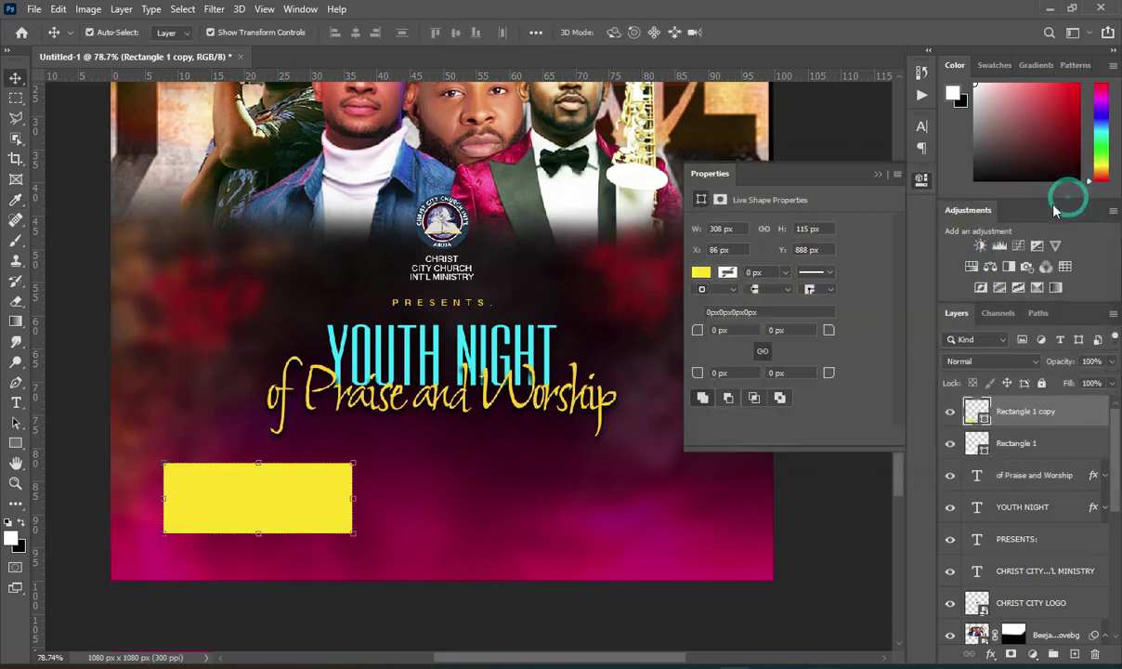
pyautogui.doubleClick(987, 418)
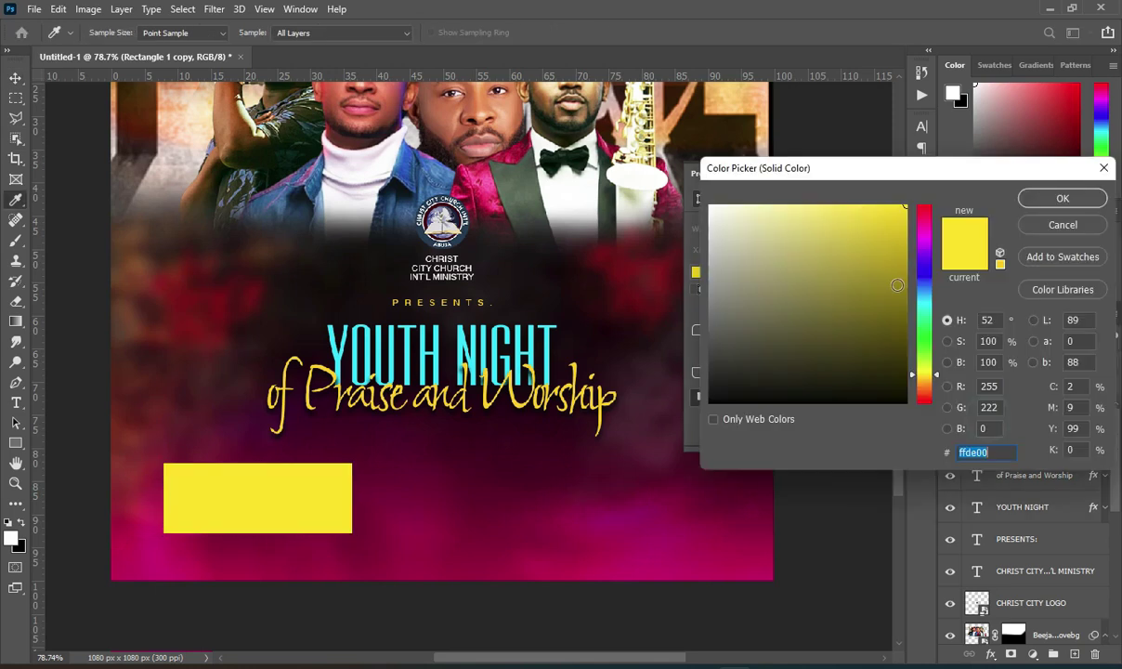
pyautogui.moveTo(926, 390); pyautogui.dragTo(931, 383)
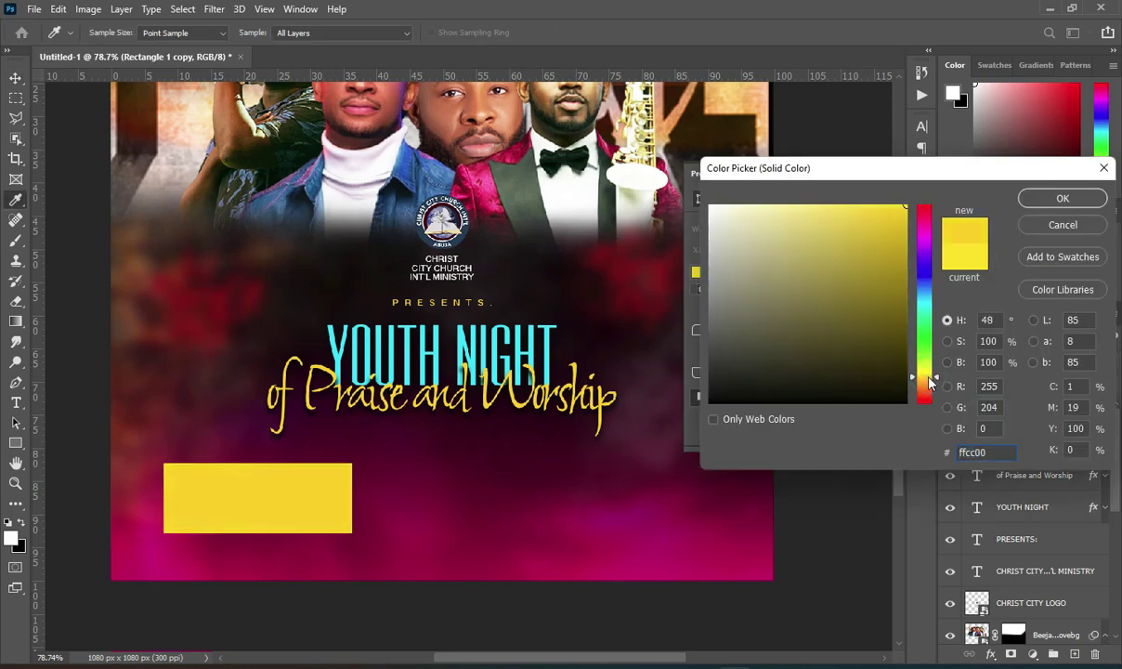
pyautogui.click(1063, 197)
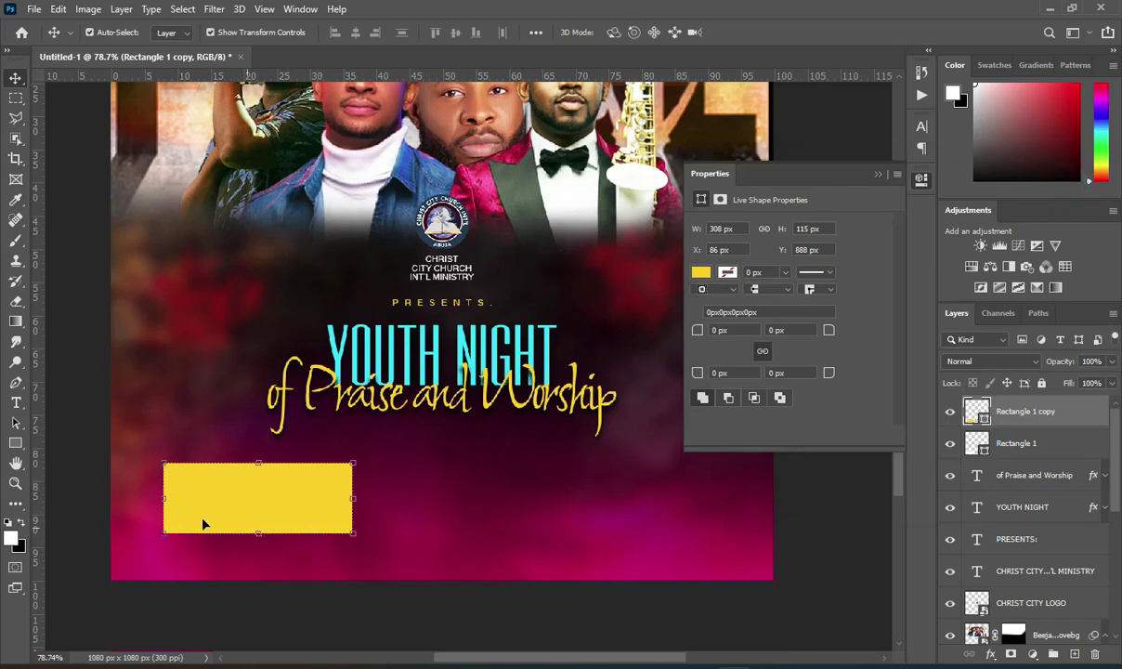
# Reduce the yellow rectangle's height to about 83% at full width, exposing white strips above and below it, and apply the transform
pyautogui.moveTo(163, 499); pyautogui.dragTo(170, 499)
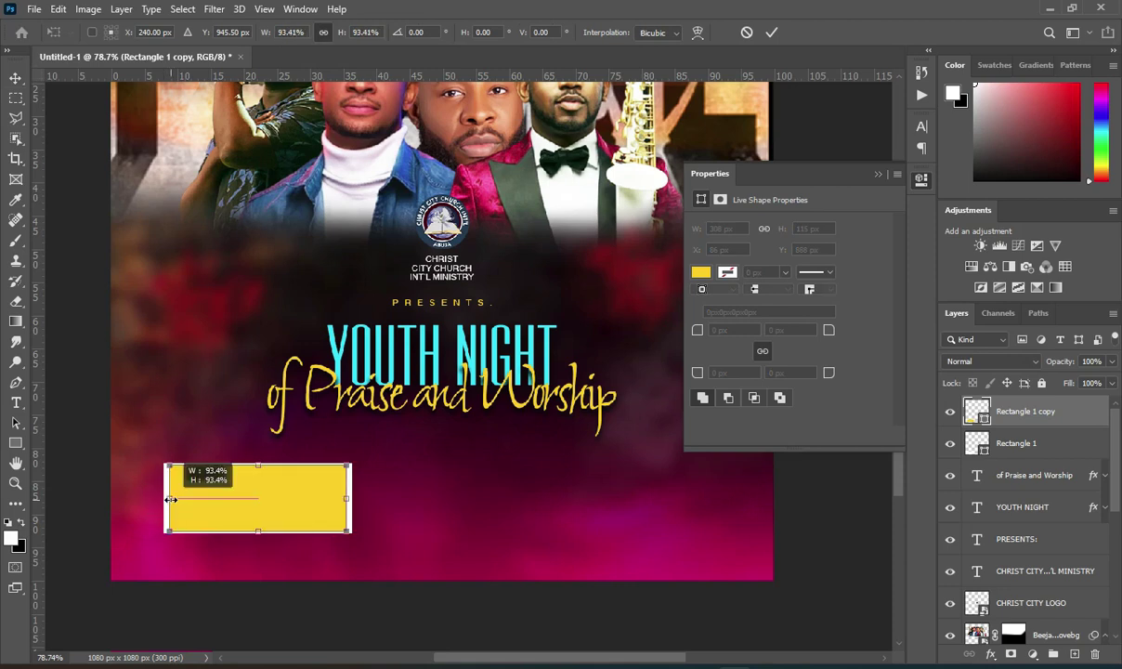
pyautogui.moveTo(171, 499); pyautogui.dragTo(251, 509)
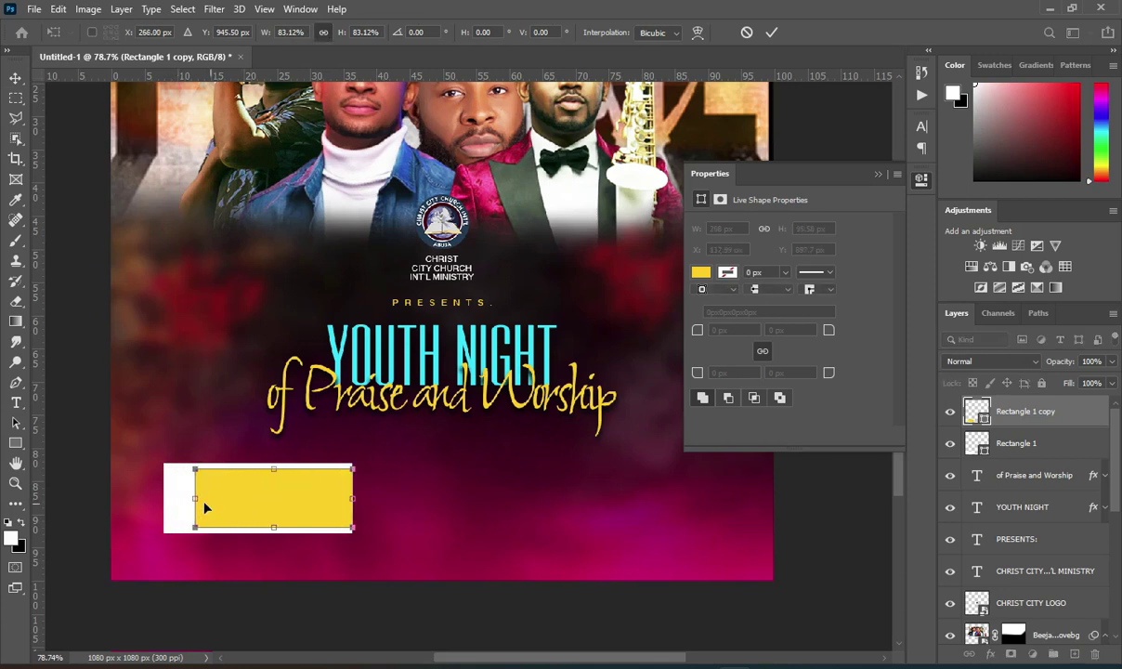
pyautogui.moveTo(195, 499); pyautogui.dragTo(159, 496)
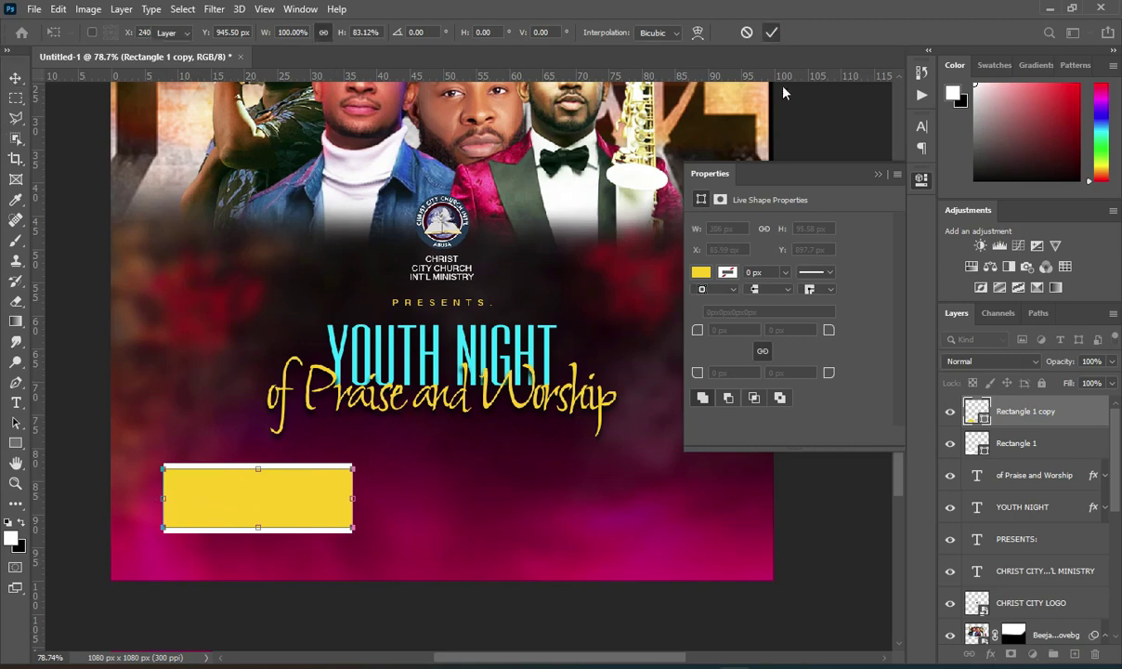
pyautogui.click(772, 32)
# Add a layer mask to the yellow rectangle and fade its left side into the white one with a black-to-transparent gradient
pyautogui.click(1010, 656)
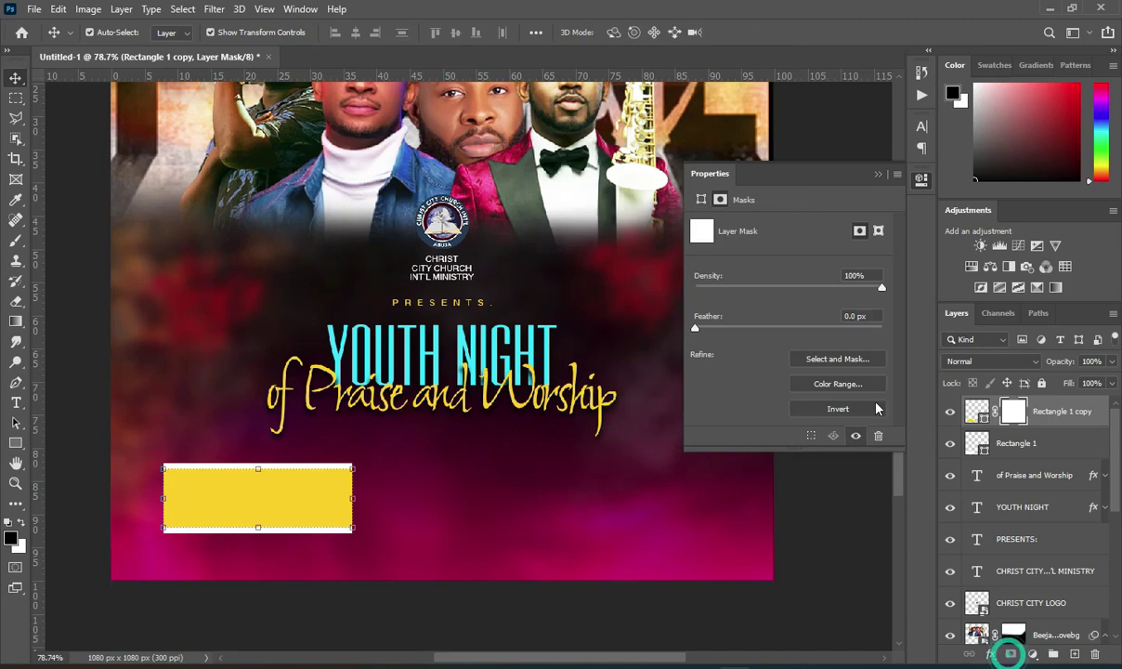
pyautogui.press('x')
pyautogui.press('g')
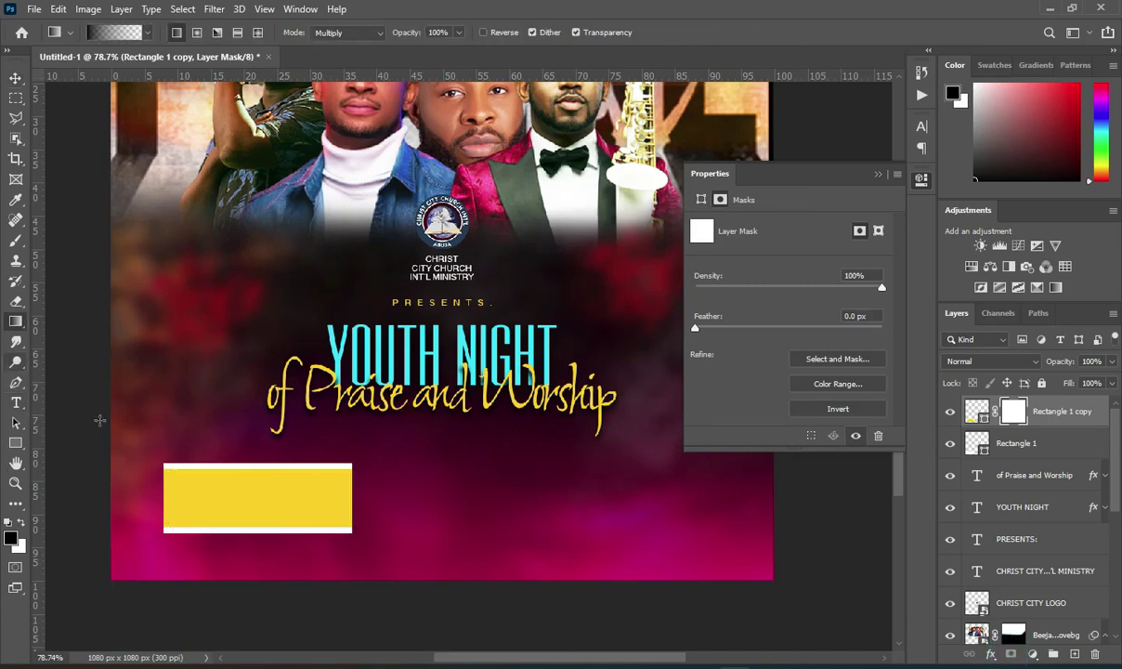
pyautogui.moveTo(149, 503); pyautogui.dragTo(212, 500)
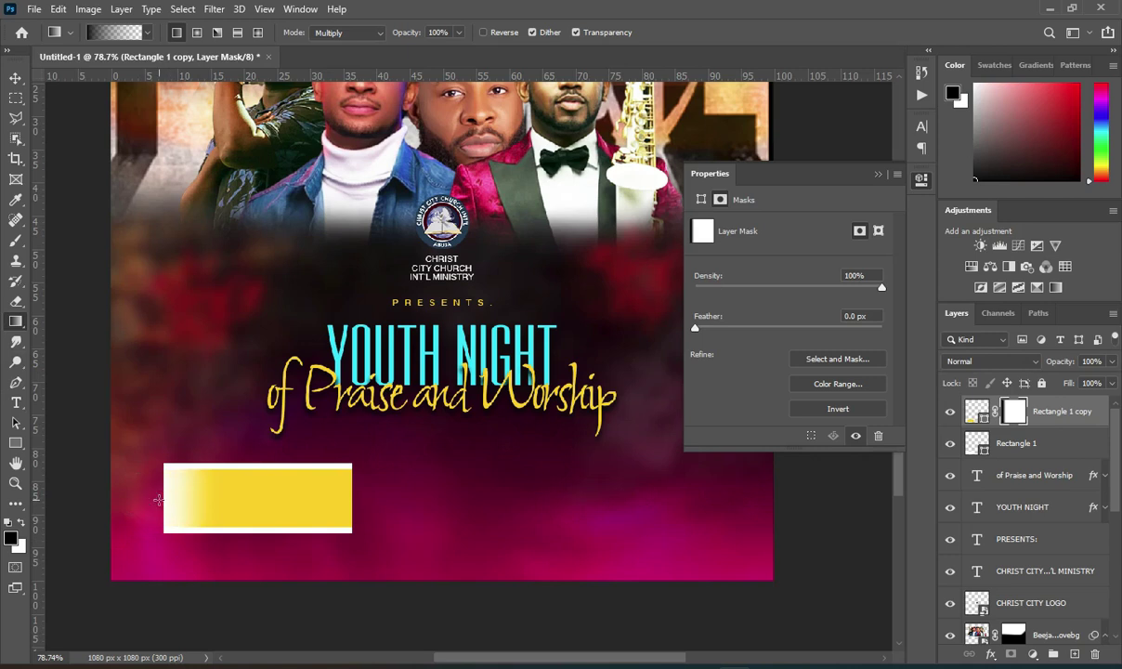
pyautogui.moveTo(138, 499); pyautogui.dragTo(269, 497)
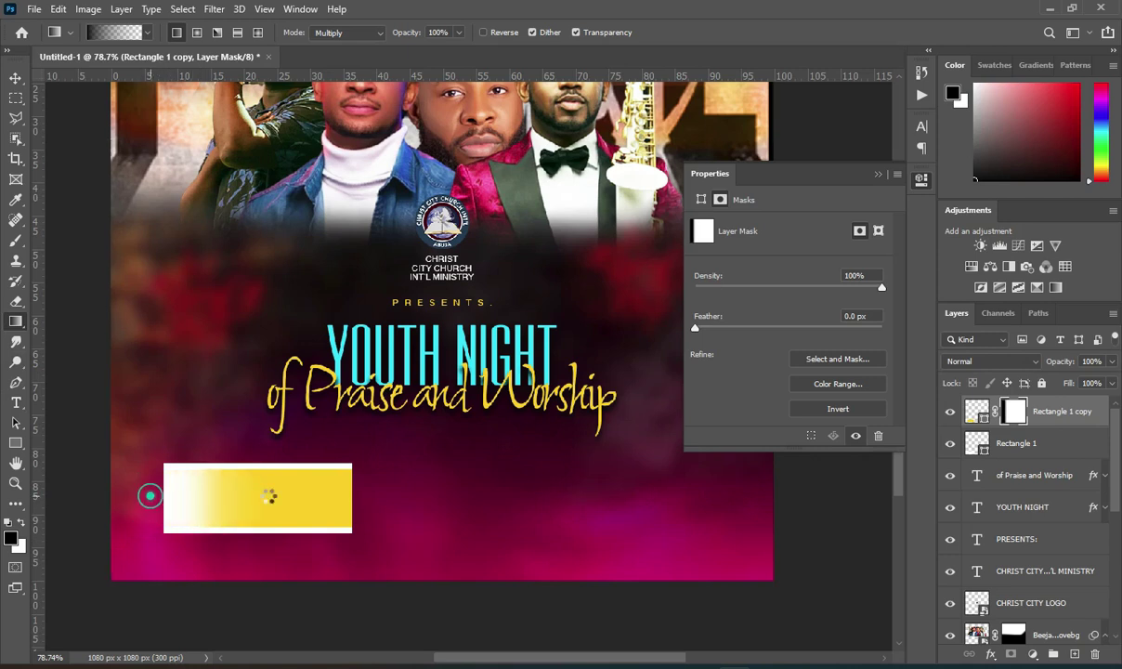
pyautogui.click(15, 78)
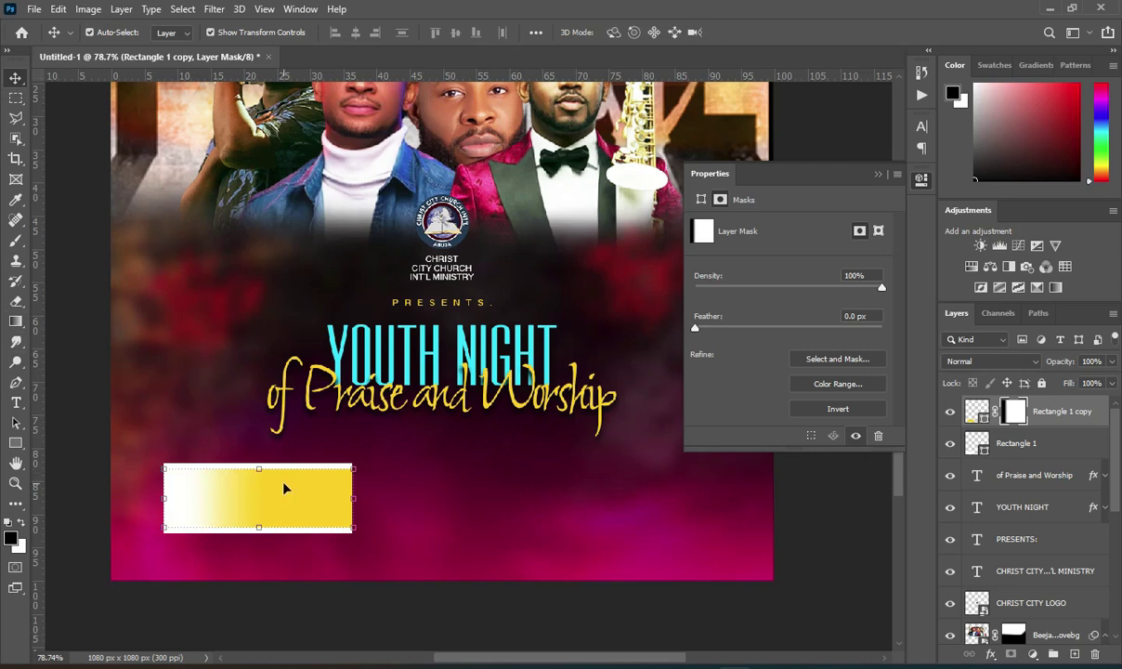
# Scale the white and yellow rectangles together to about 112%, apply the transform, and collapse the shape properties
pyautogui.scroll(-3, 381, 432)
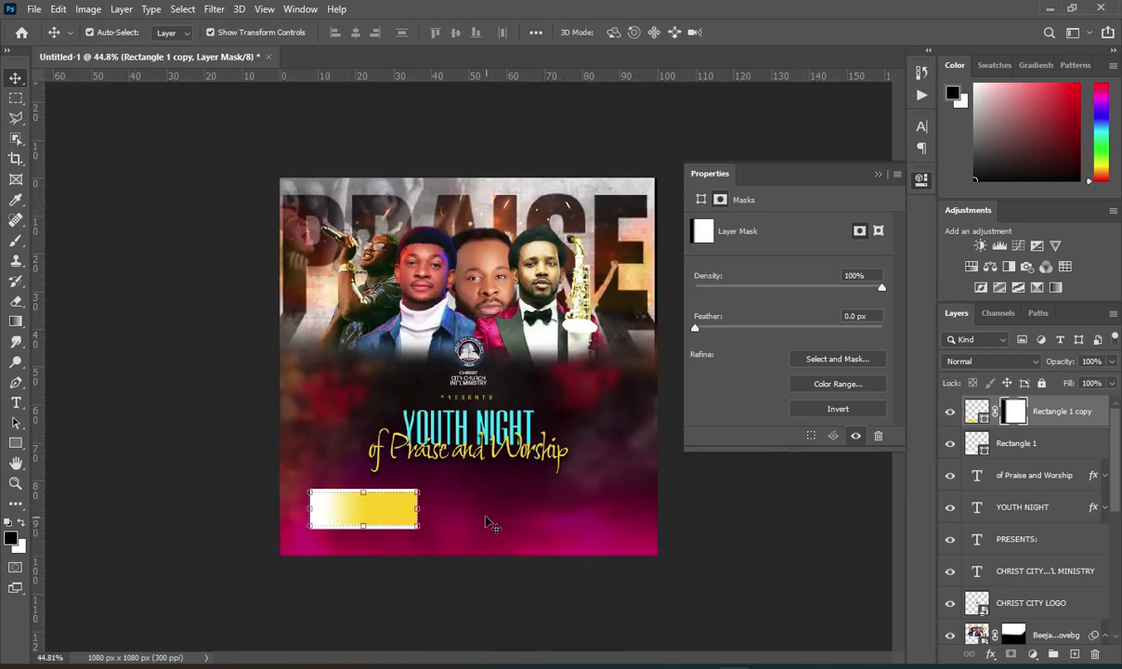
pyautogui.scroll(2, 469, 506)
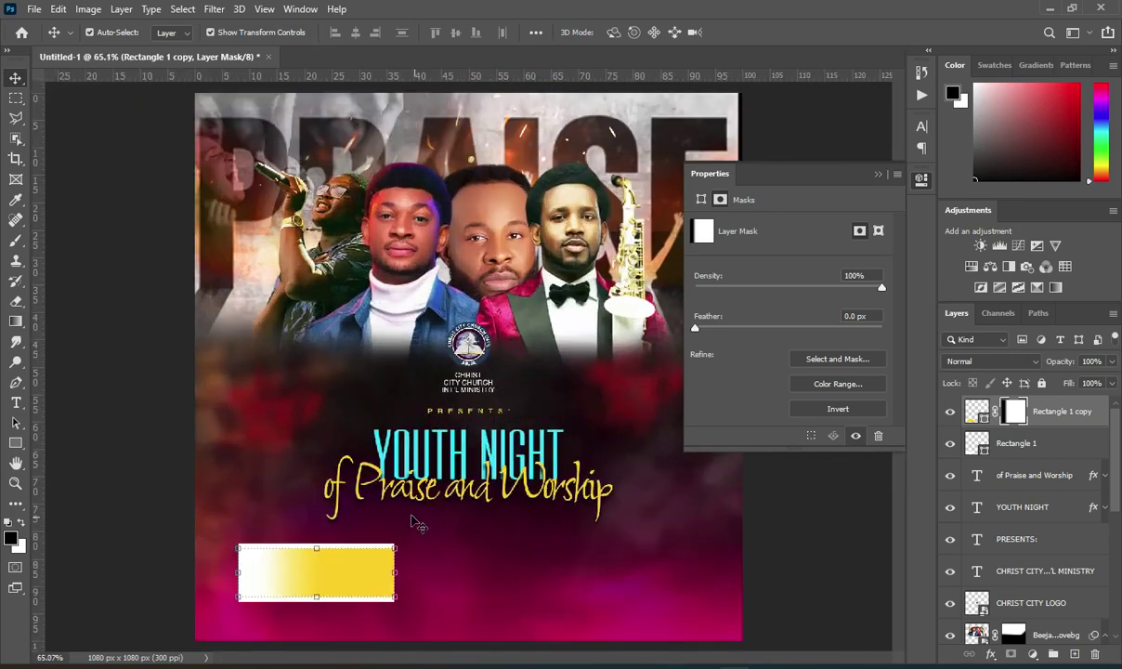
pyautogui.click(1020, 446)
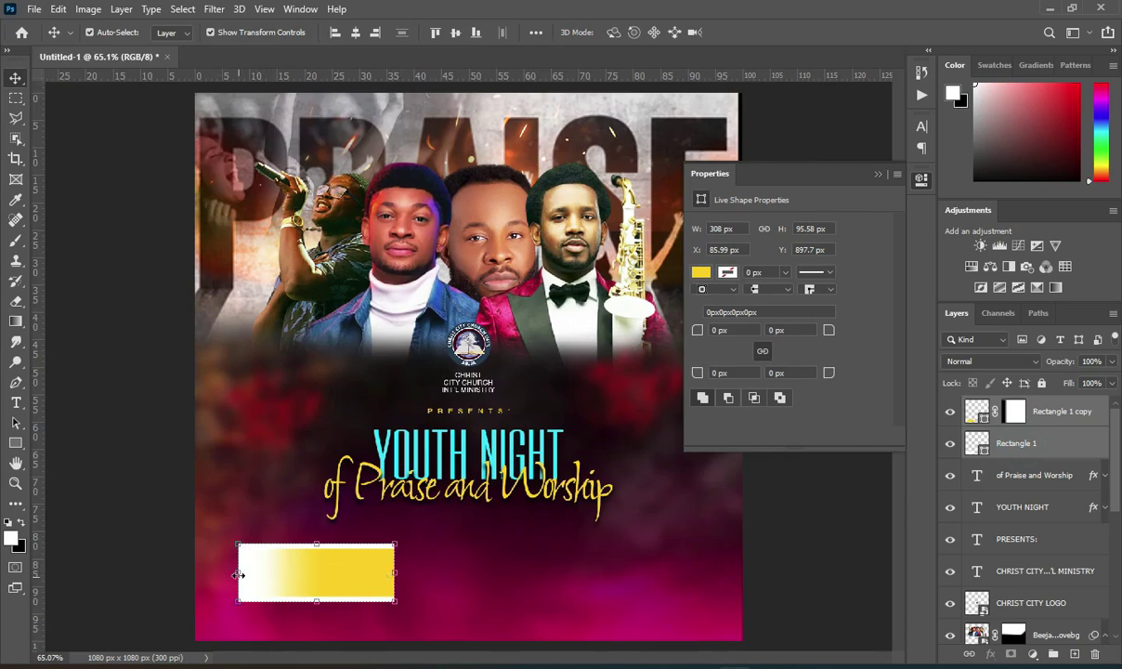
pyautogui.moveTo(238, 574); pyautogui.dragTo(223, 573)
pyautogui.moveTo(308, 575); pyautogui.dragTo(316, 573)
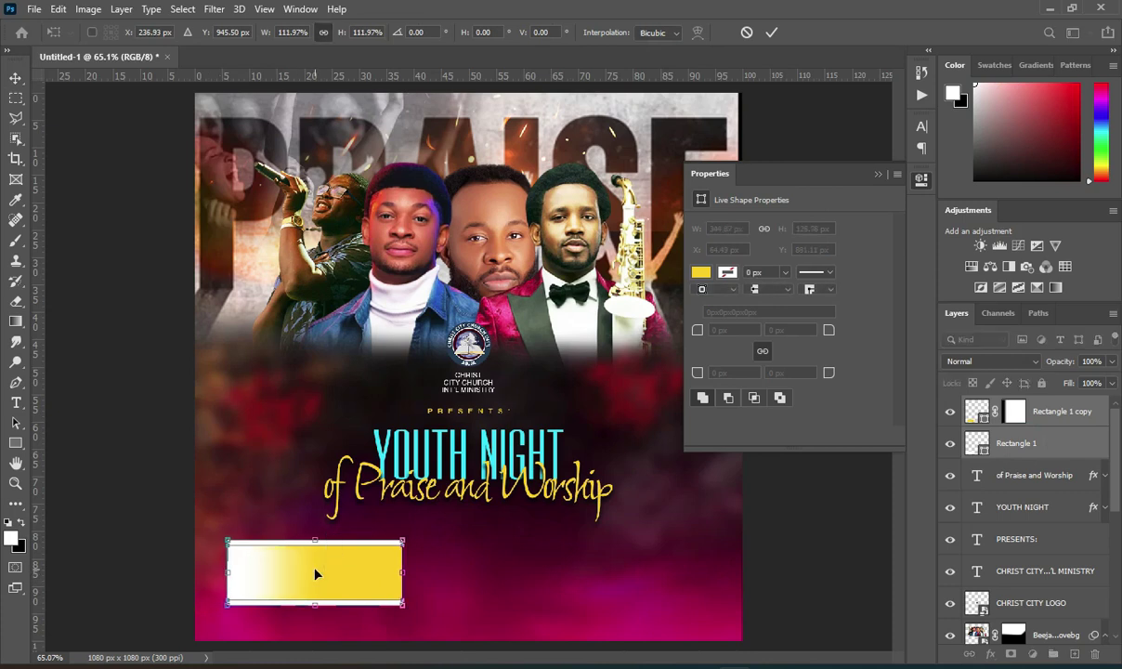
pyautogui.click(771, 32)
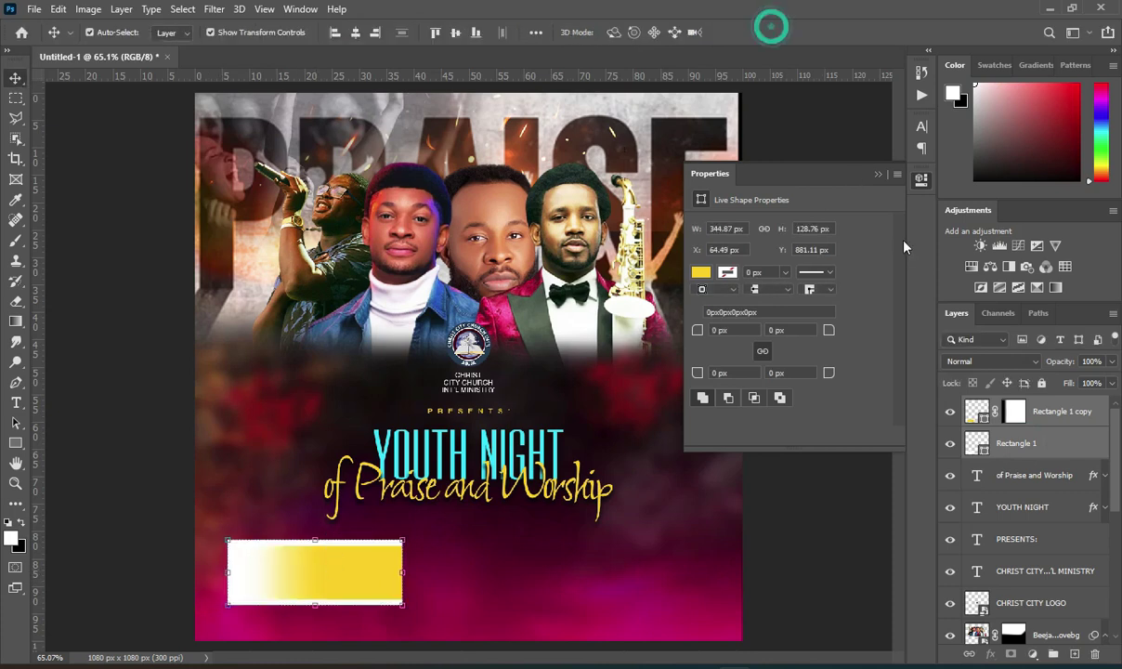
pyautogui.click(877, 176)
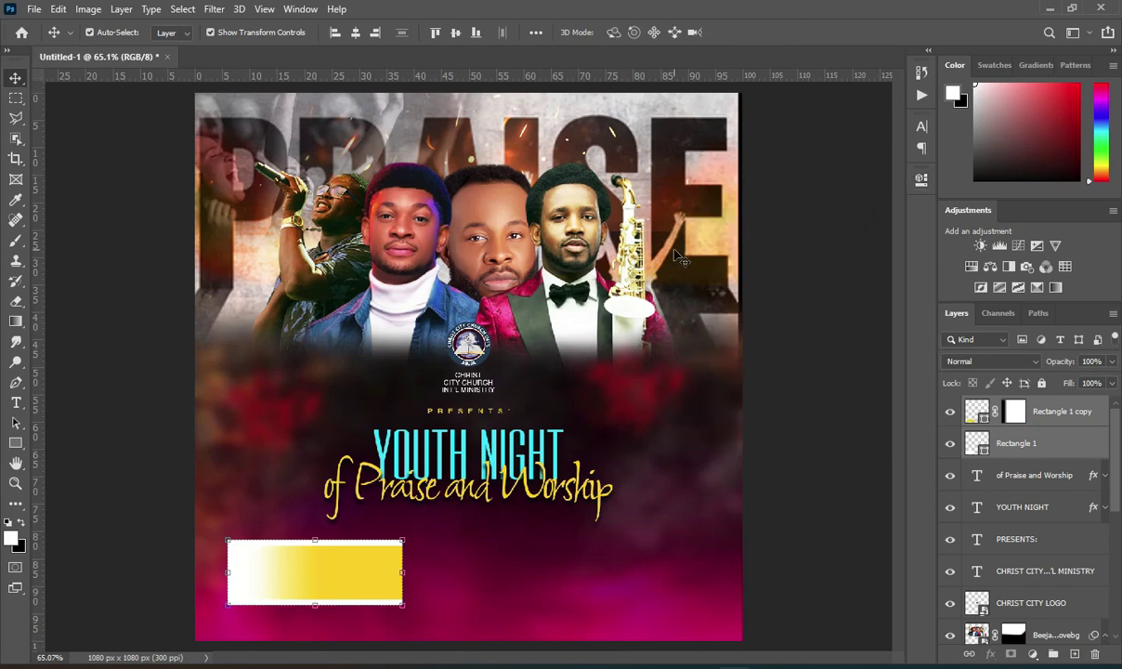
# Nudge both rectangles slightly down toward the flyer's bottom edge
pyautogui.scroll(2, 656, 371)
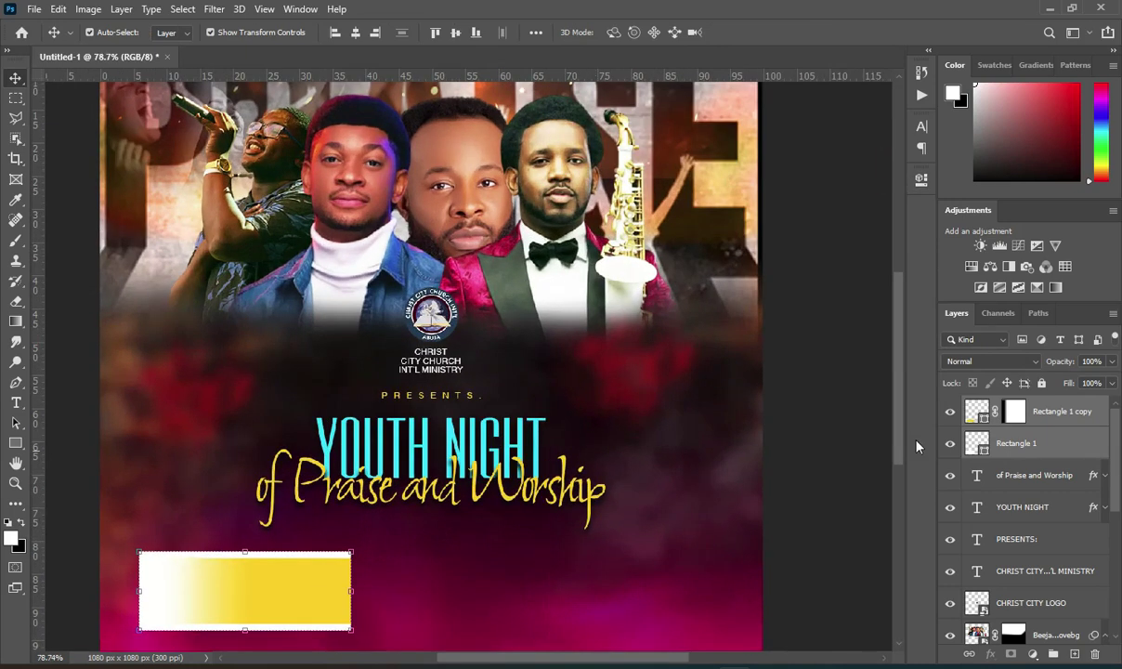
pyautogui.moveTo(895, 418); pyautogui.dragTo(901, 459)
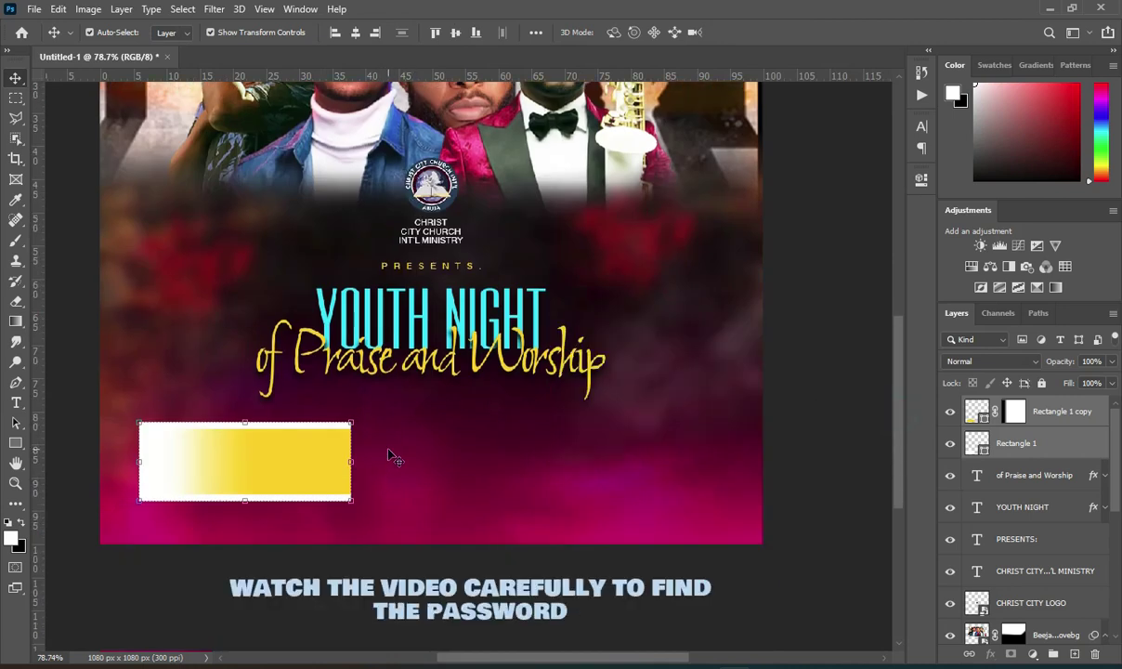
pyautogui.press('Down')
pyautogui.press('Down')
pyautogui.press('Down')
pyautogui.press('Down')
pyautogui.press('Down')
pyautogui.press('Down')
pyautogui.press('Down')
pyautogui.press('Down')
pyautogui.press('Down')
pyautogui.press('Down')
pyautogui.press('Down')
pyautogui.press('Down')
pyautogui.press('Down')
pyautogui.press('Down')
pyautogui.press('Down')
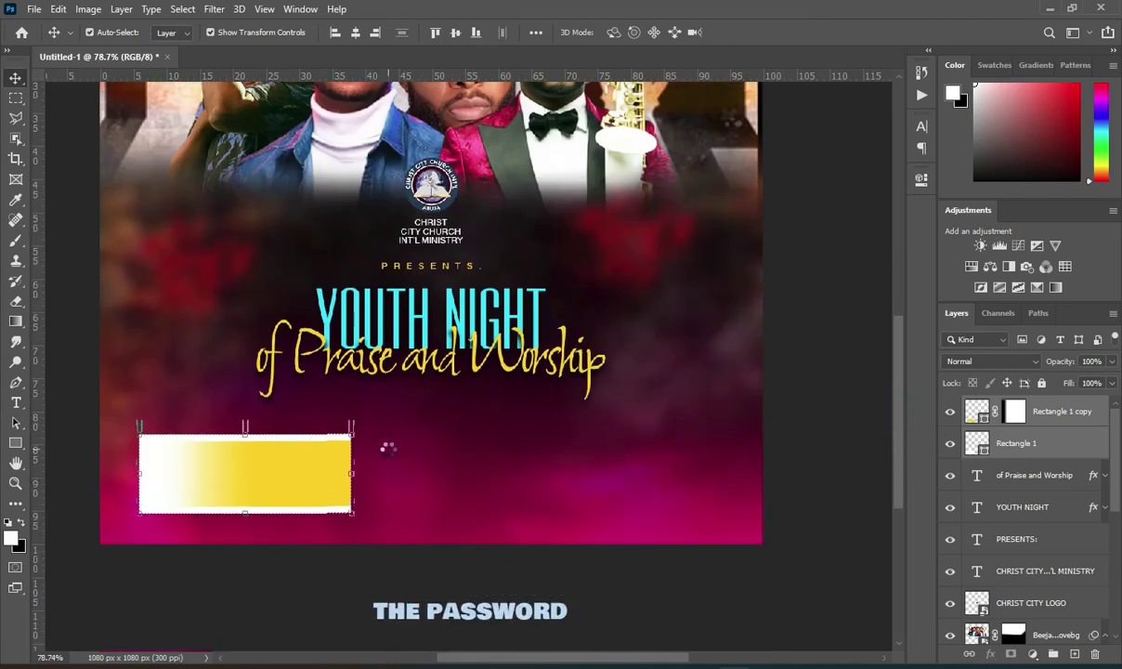
pyautogui.press('Down')
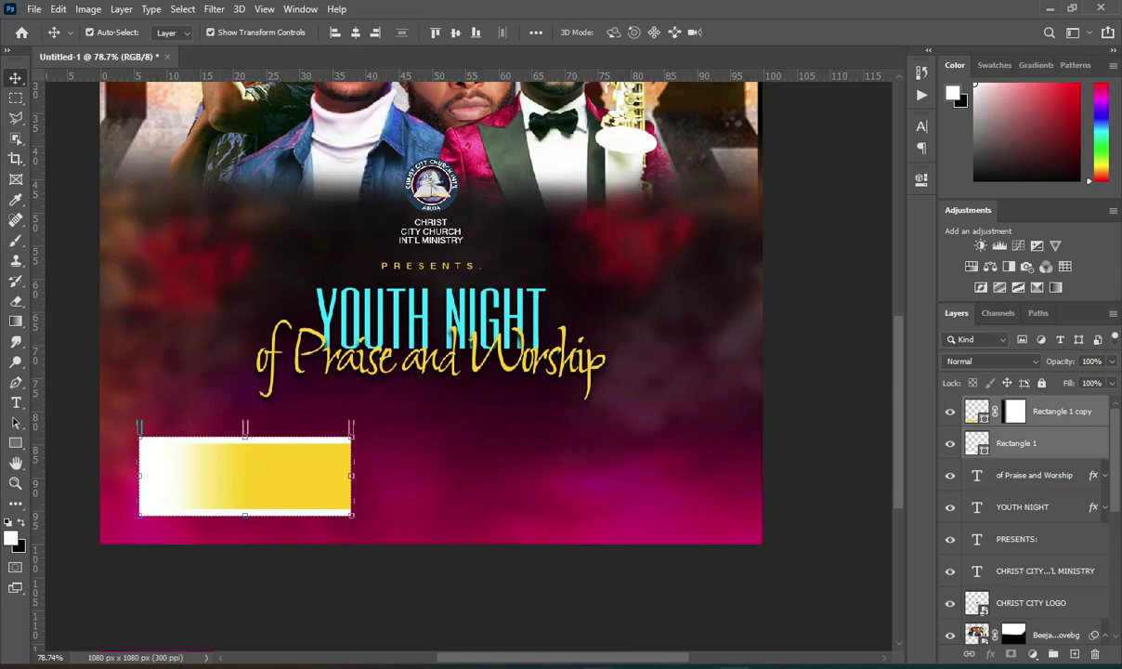
# Place the google-location-icon-16 image from the Youth Night folder at the white left end of the banner, scaled to about 0.56%
pyautogui.hotkey('alt', 'Tab')
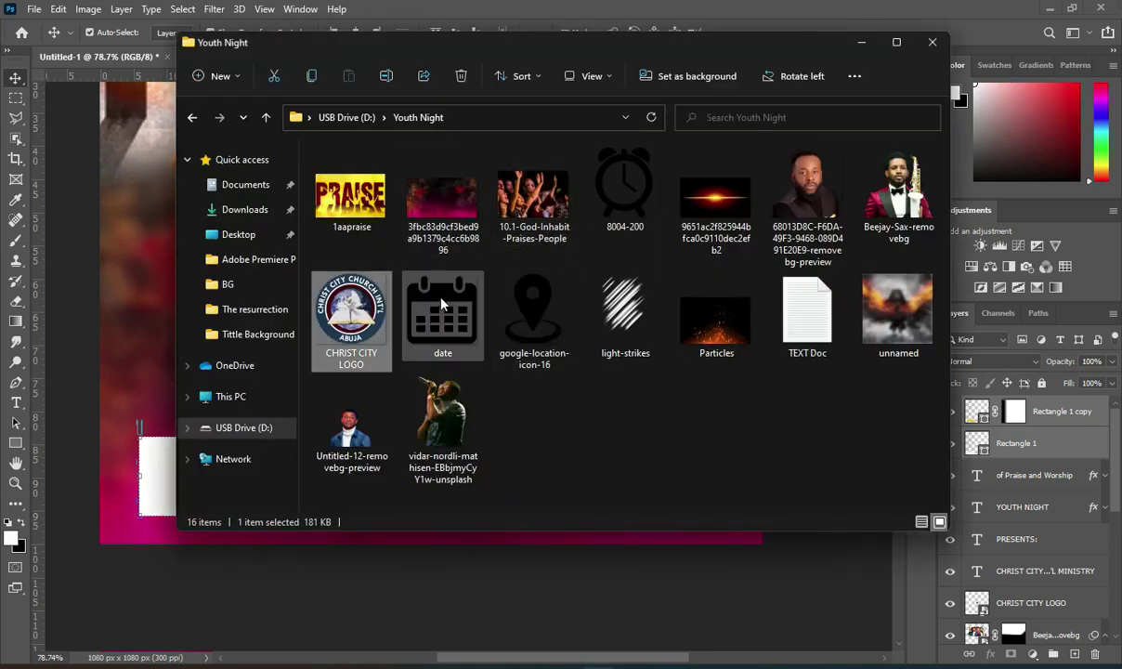
pyautogui.moveTo(531, 311); pyautogui.dragTo(251, 332)
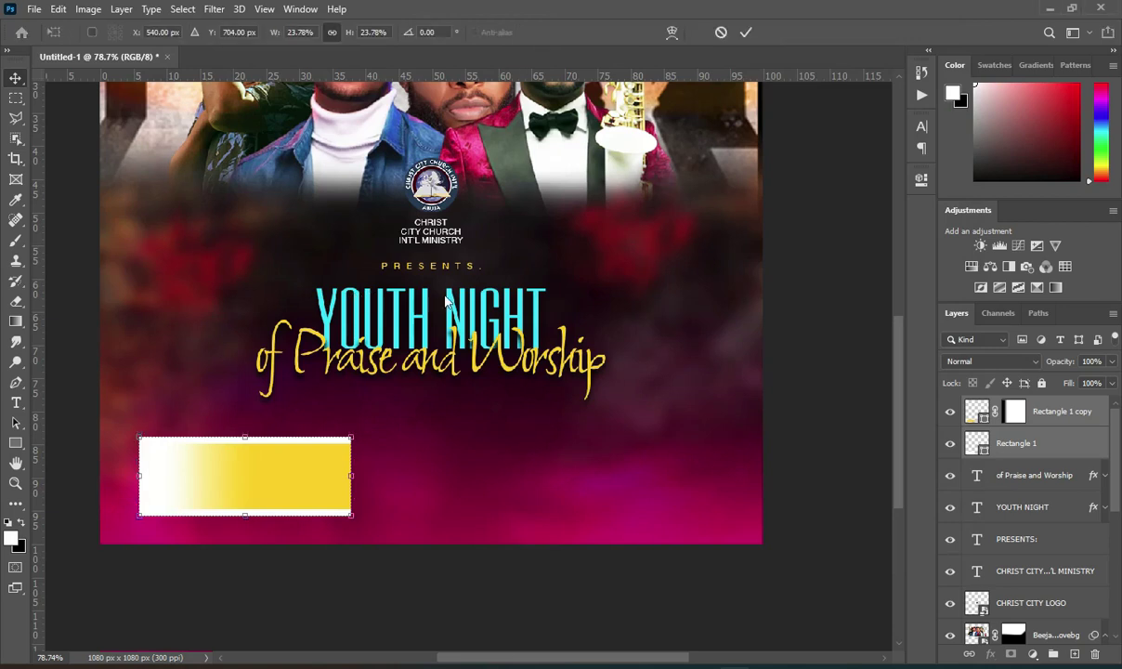
pyautogui.moveTo(697, 310); pyautogui.dragTo(162, 464)
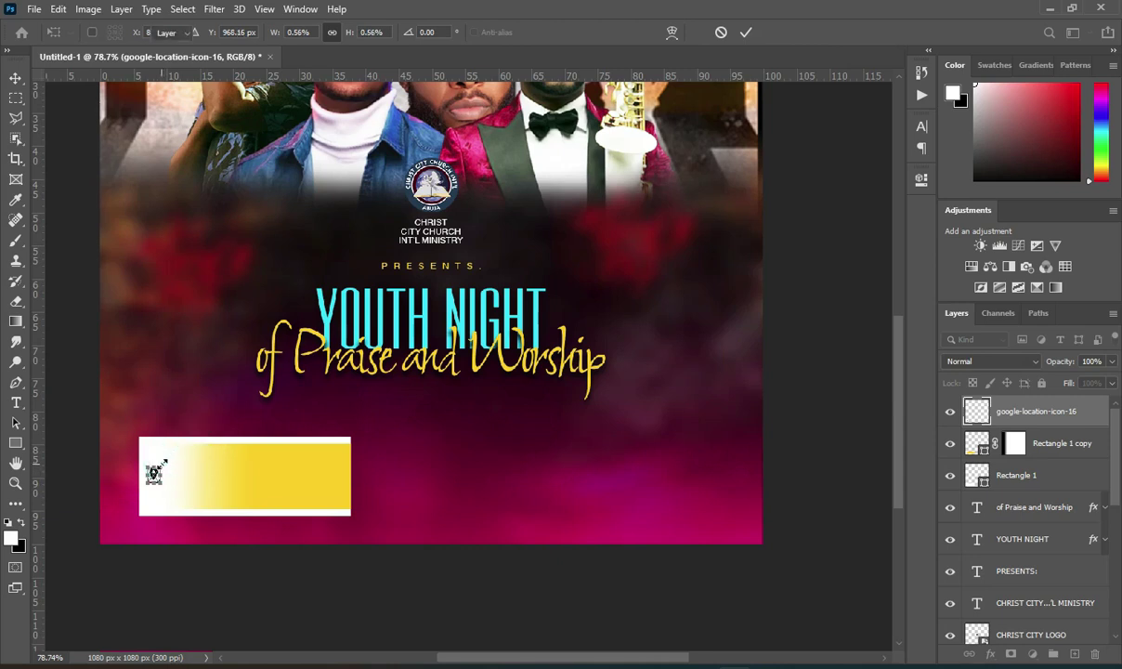
pyautogui.press('Return')
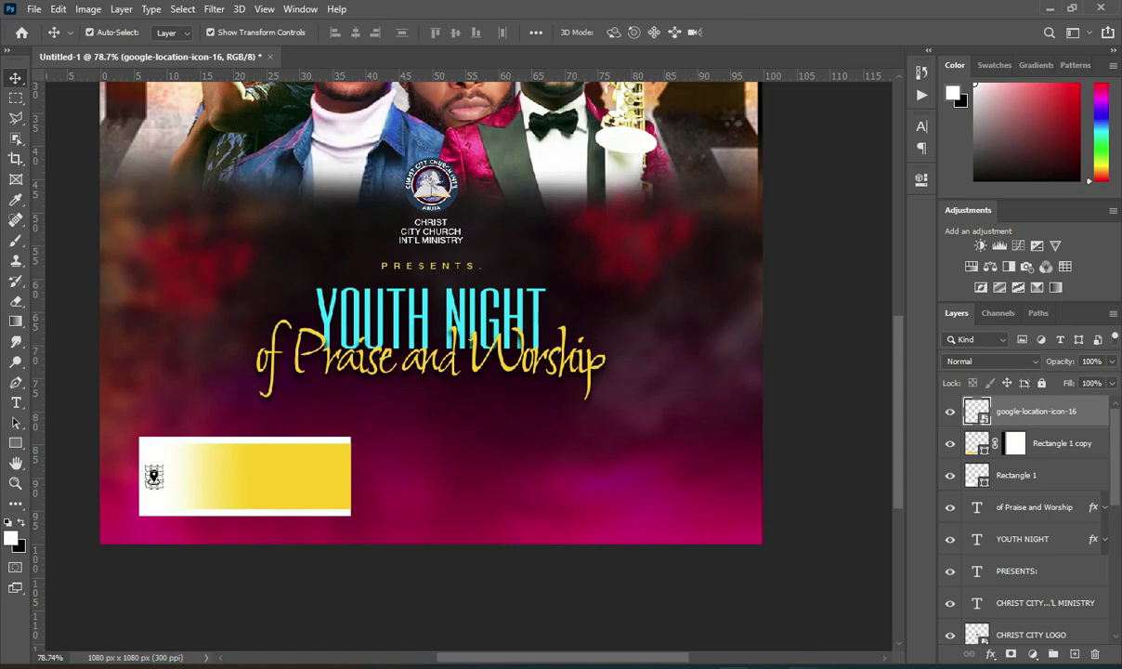
# Switch to the TEXT Doc notes and copy the two lines with the church name and venue address
pyautogui.hotkey('alt', 'Tab')
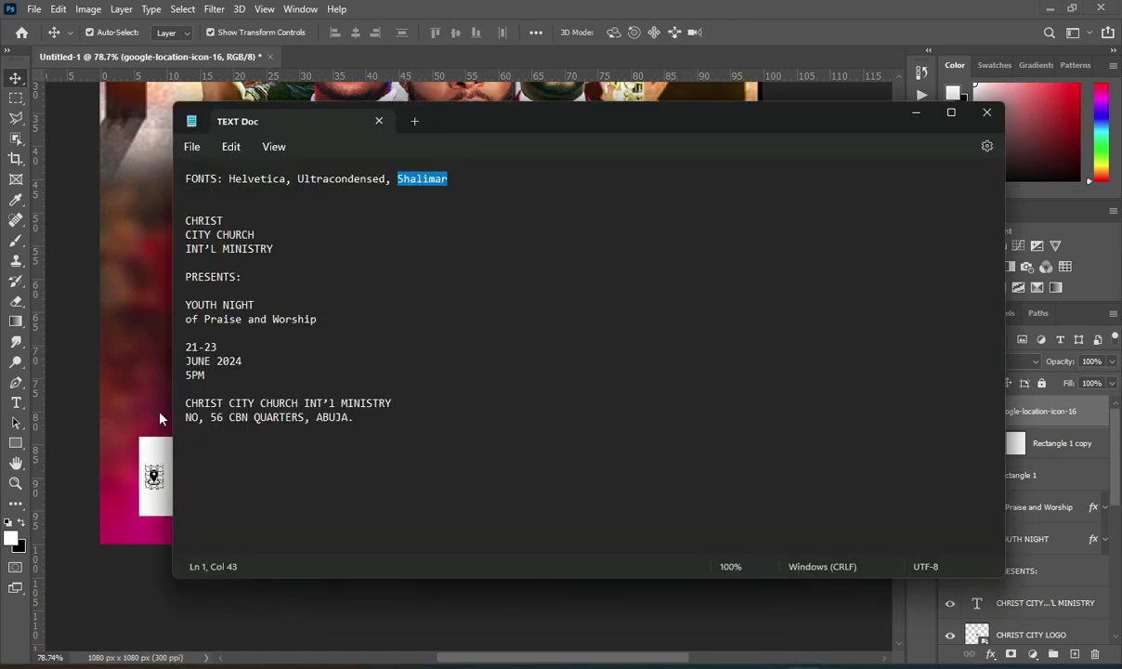
pyautogui.moveTo(180, 407); pyautogui.dragTo(356, 418)
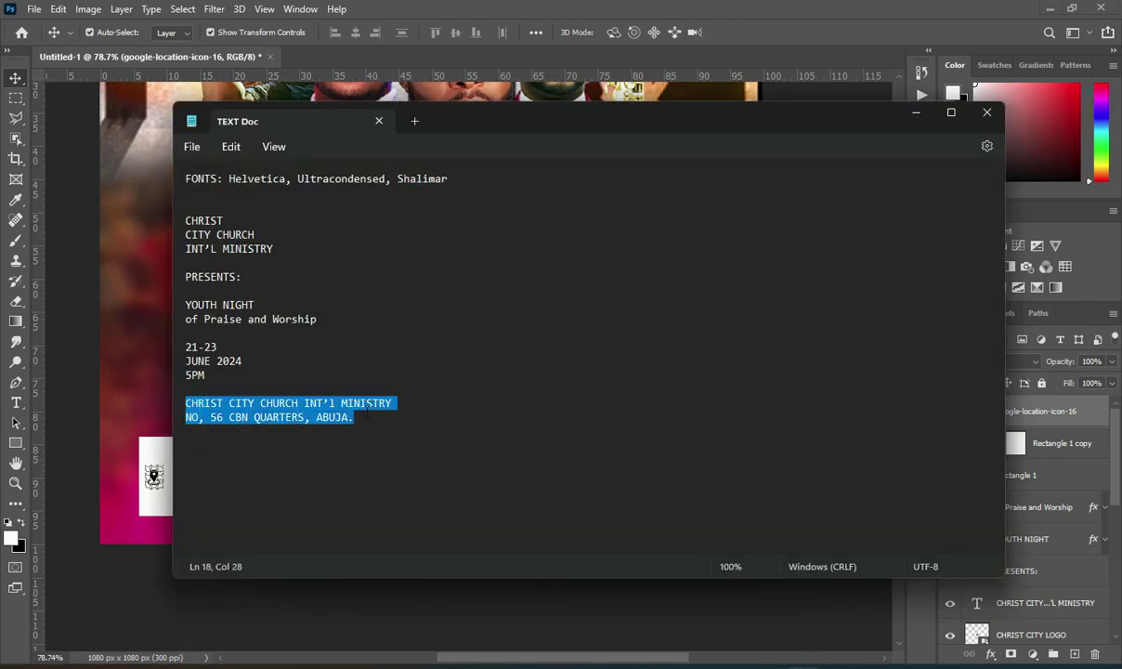
pyautogui.click(915, 115)
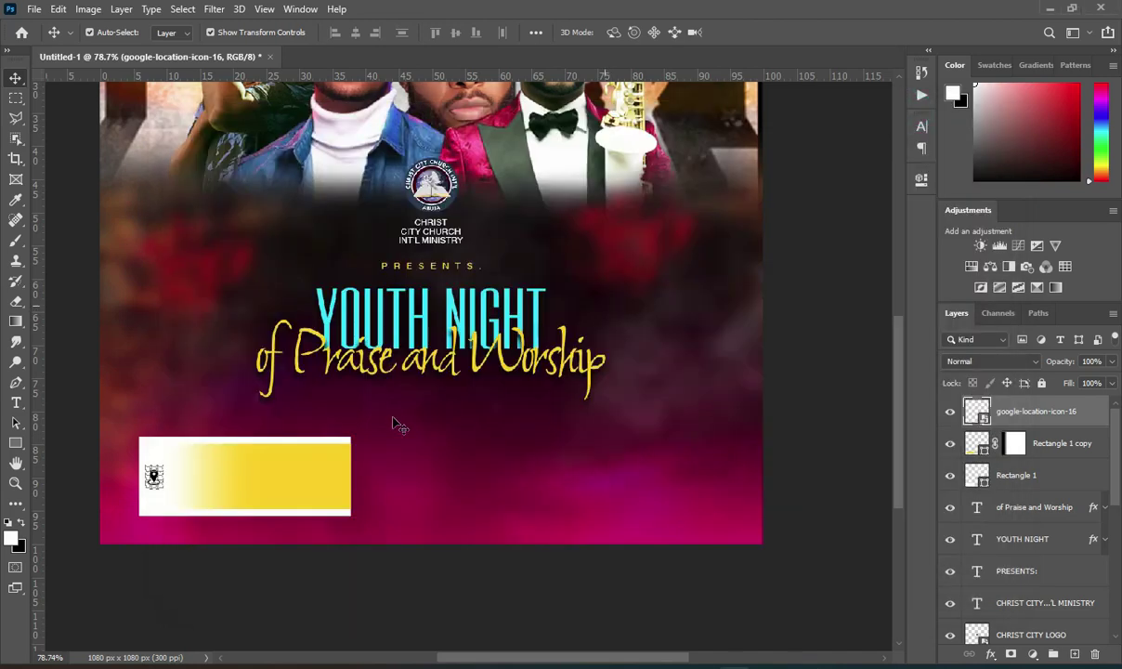
# Add a text layer beside the banner with the copied venue lines in black (000000) 5 pt Helvetica Light
pyautogui.press('t')
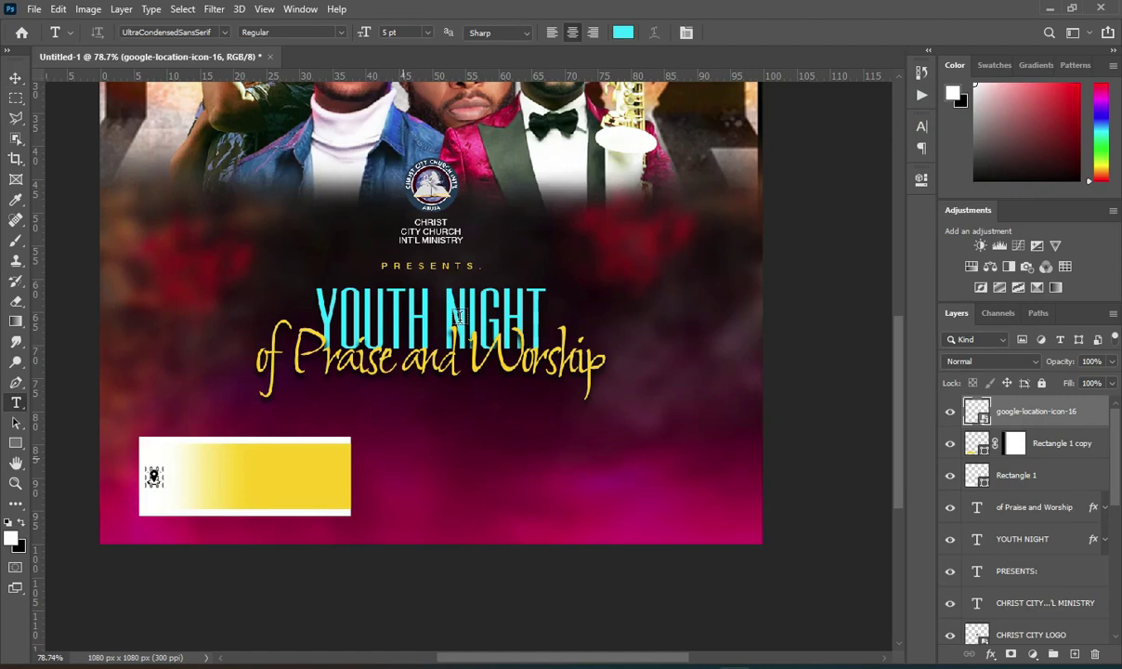
pyautogui.click(383, 457)
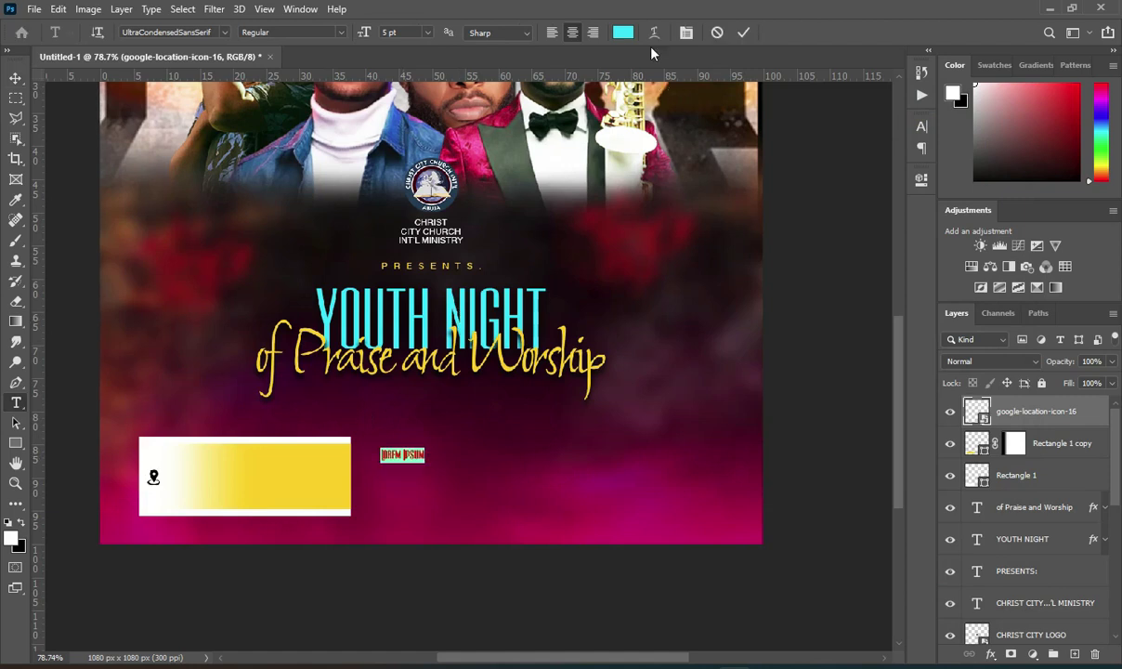
pyautogui.click(622, 33)
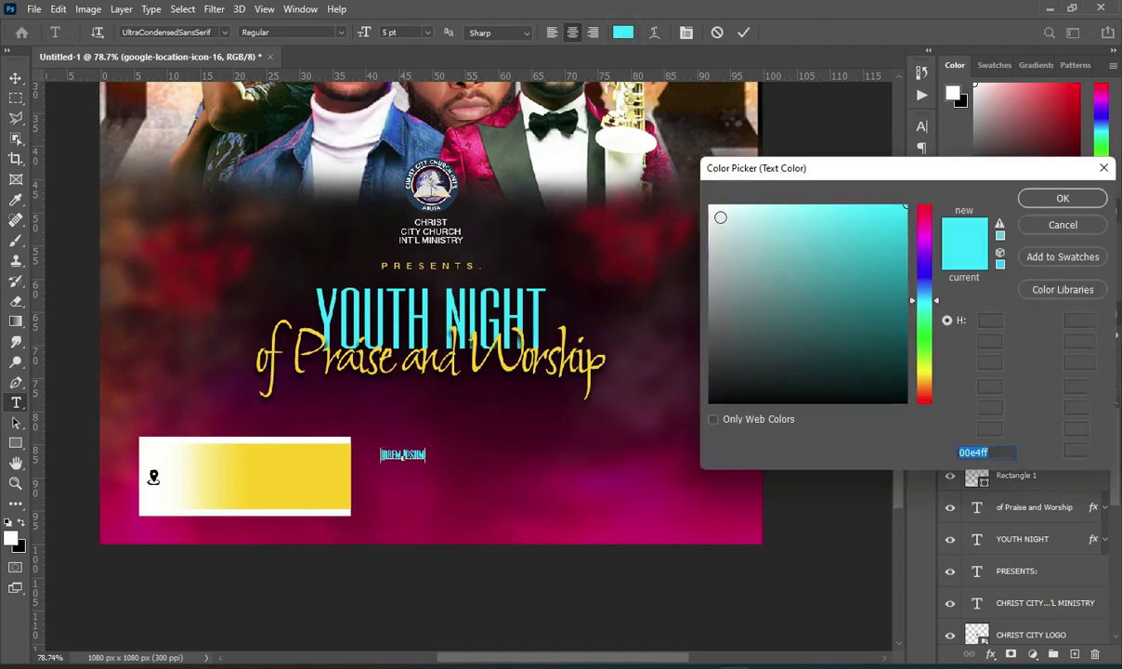
pyautogui.write('000000')
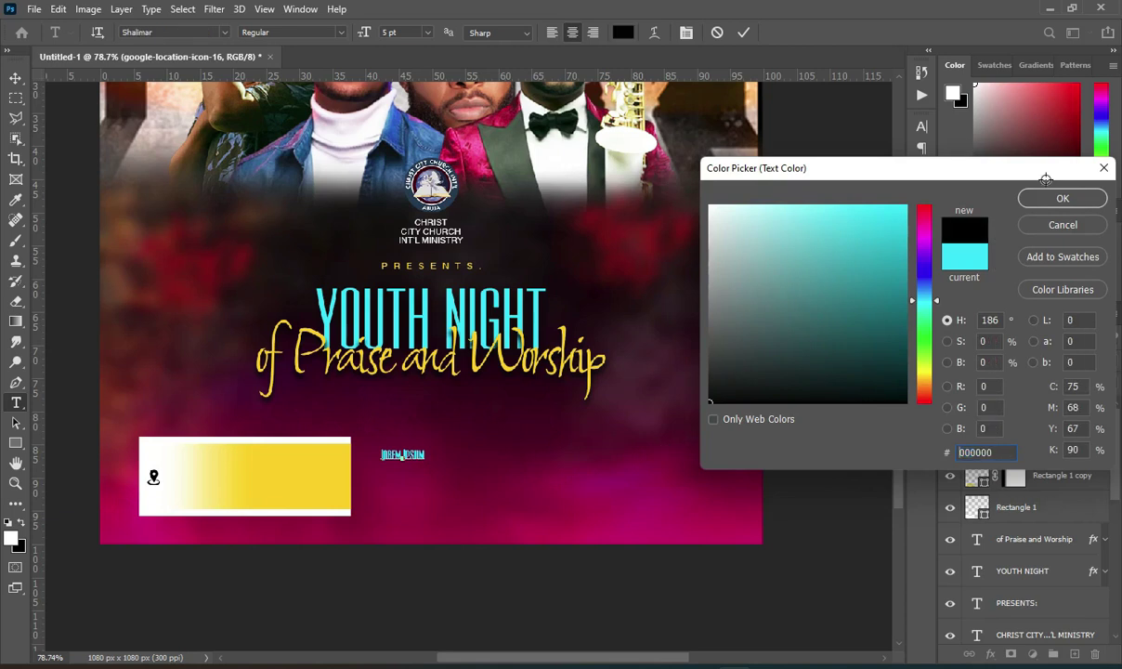
pyautogui.press('Return')
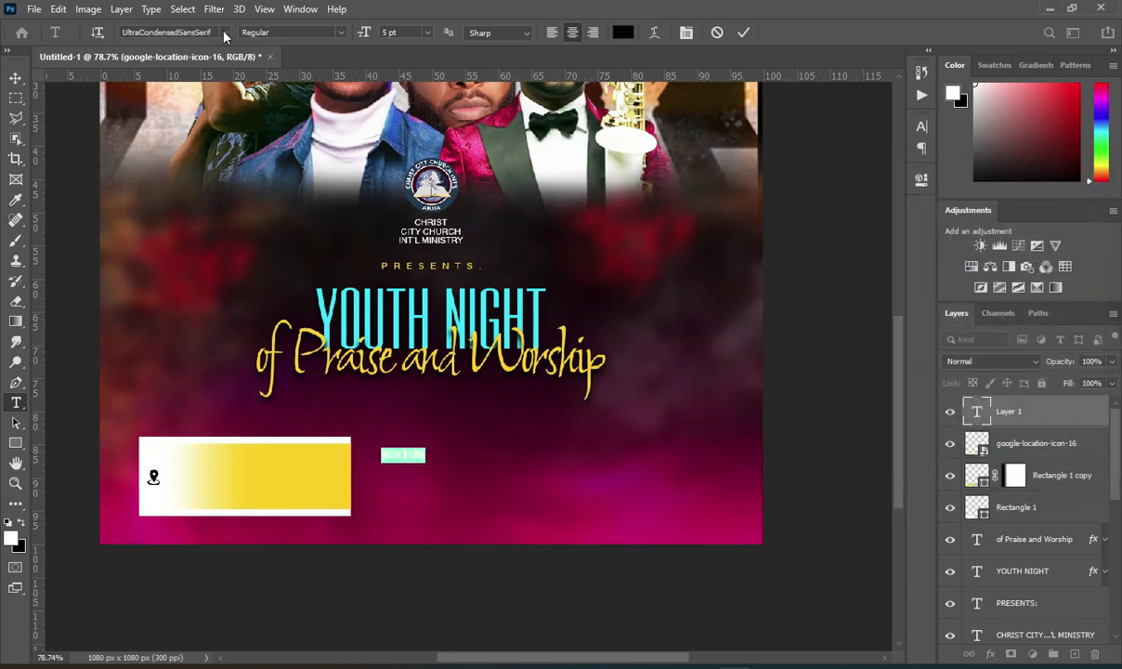
pyautogui.click(226, 33)
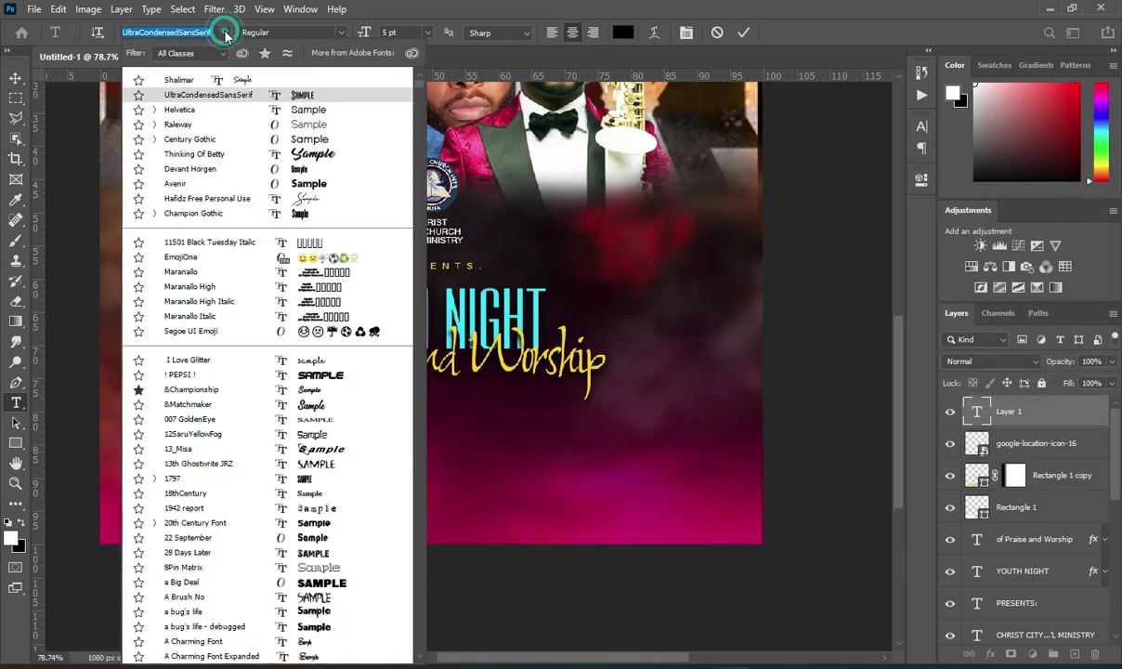
pyautogui.click(172, 96)
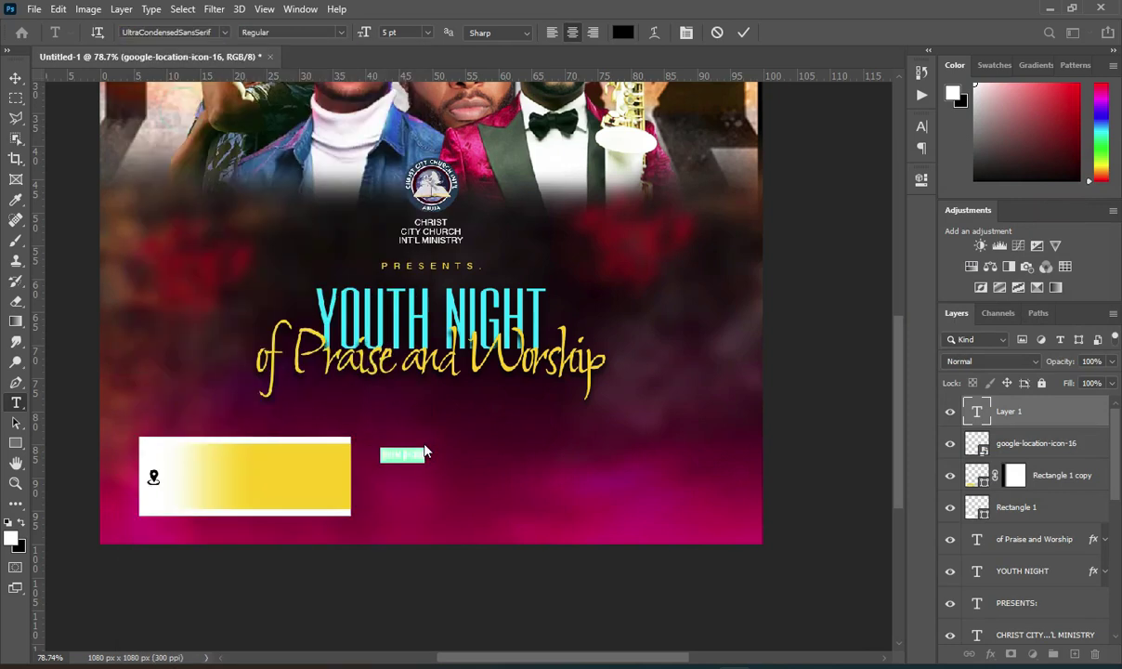
pyautogui.write('Helvetica')
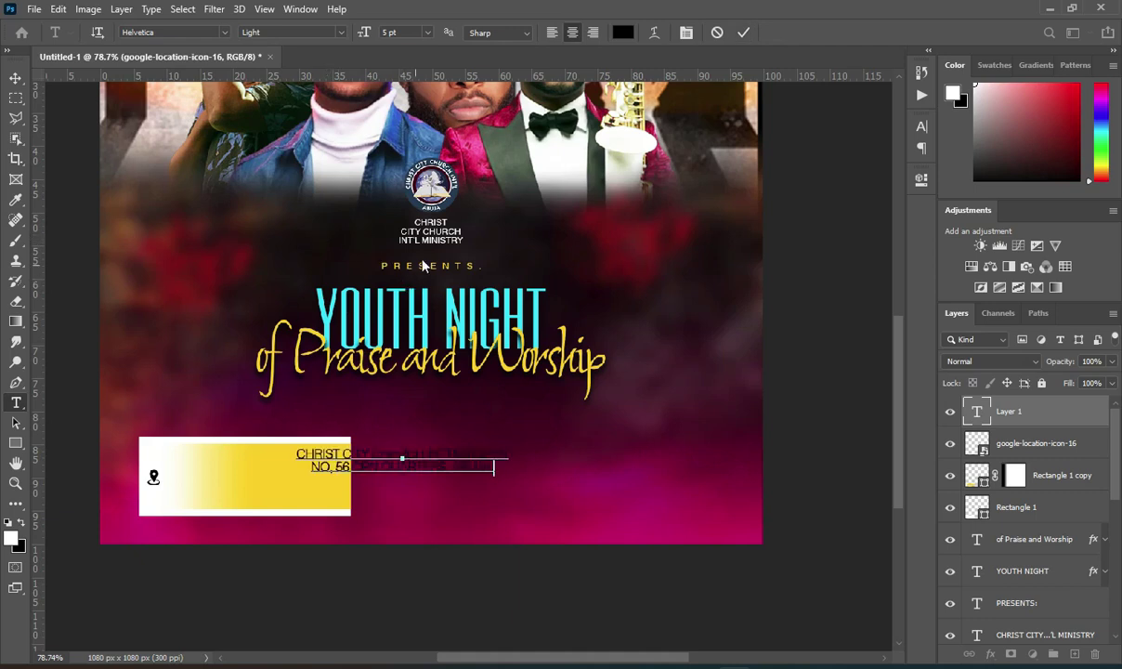
pyautogui.click(746, 33)
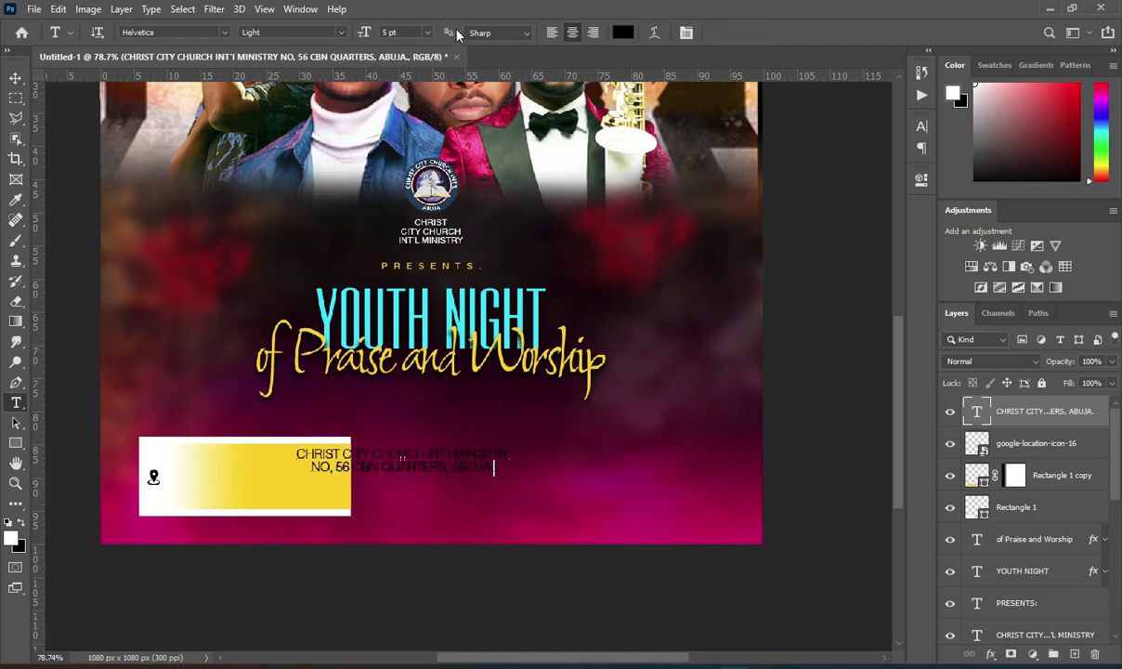
# Left-align the venue text and split it into four lines, breaking before INT'l MINISTRY and before the city name
pyautogui.click(553, 33)
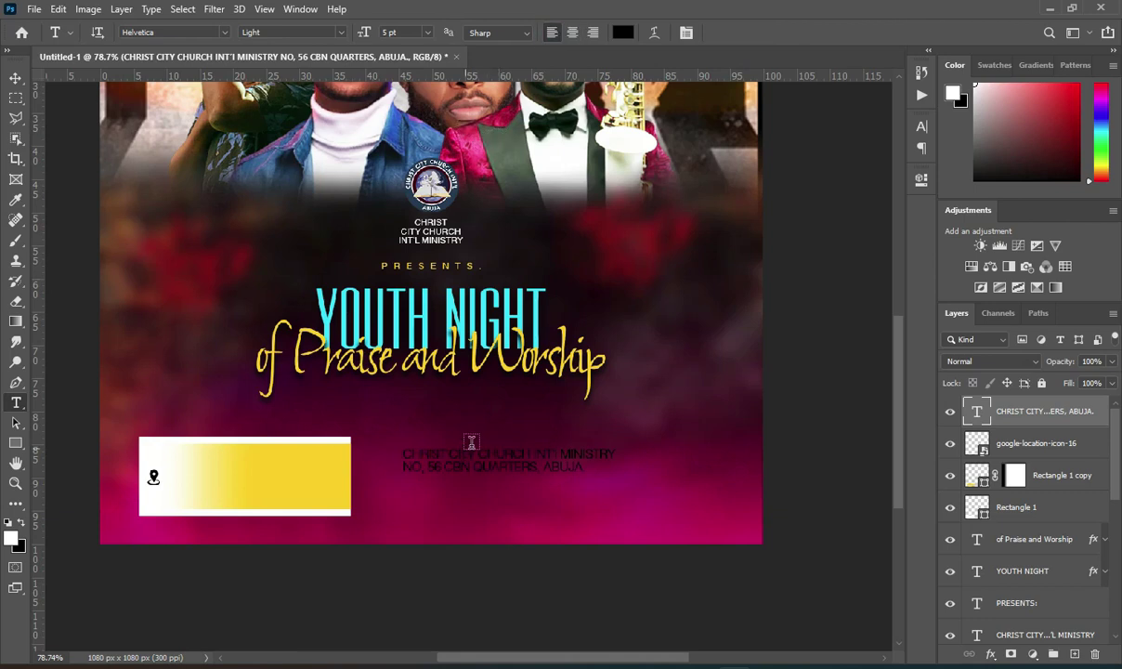
pyautogui.click(534, 455)
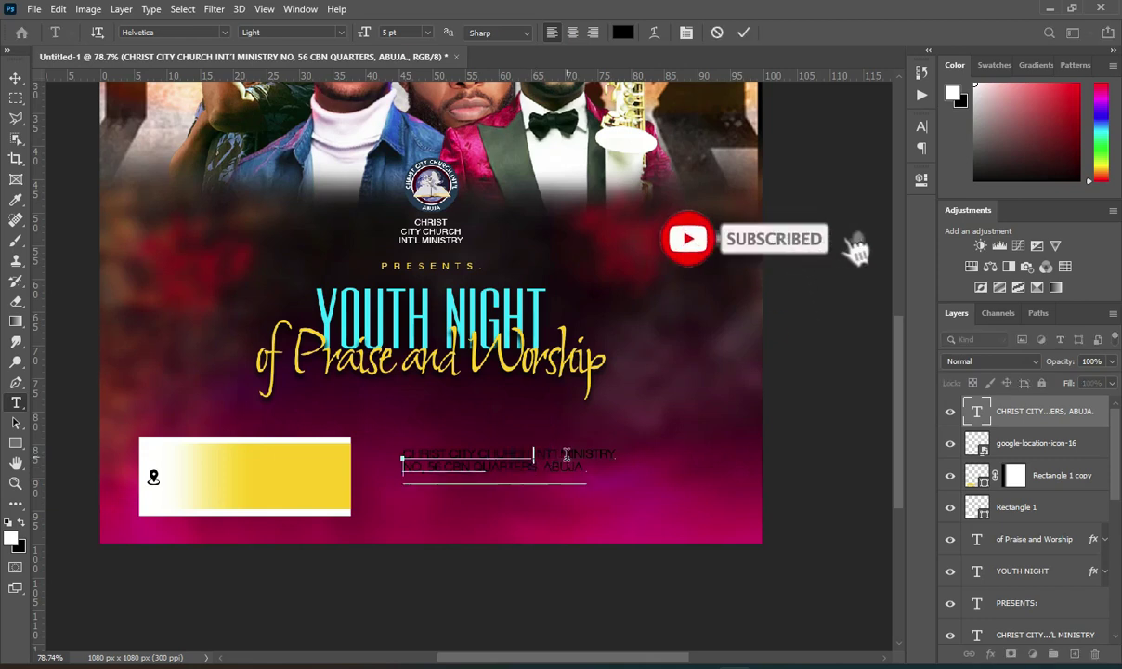
pyautogui.press('Return')
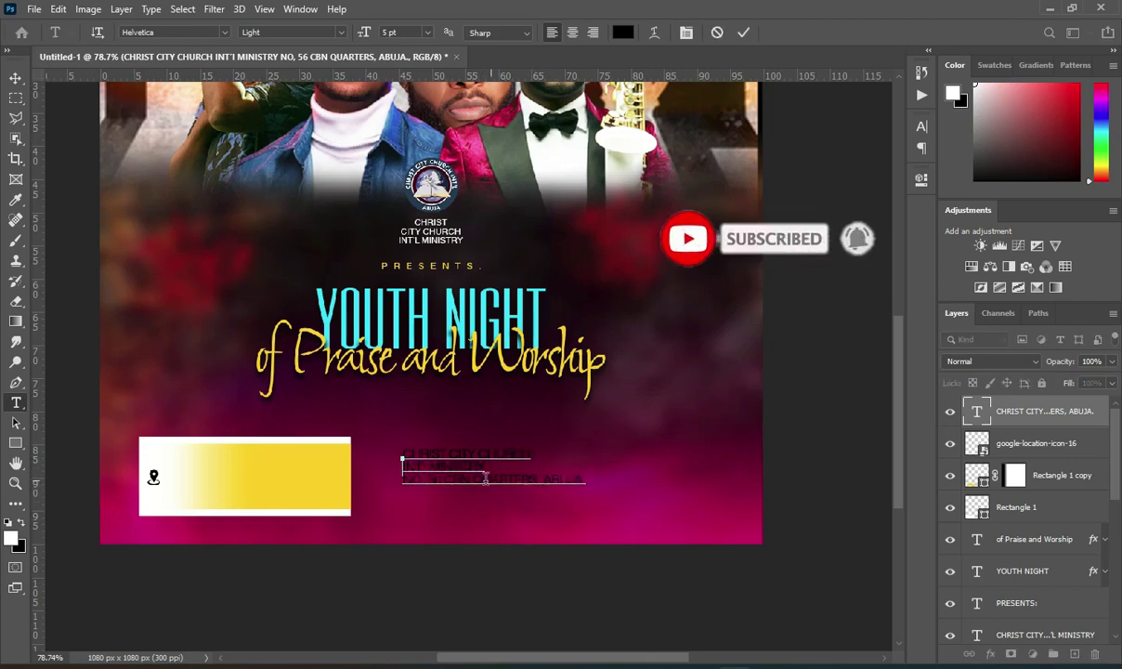
pyautogui.moveTo(427, 480); pyautogui.dragTo(546, 478)
pyautogui.click(546, 477)
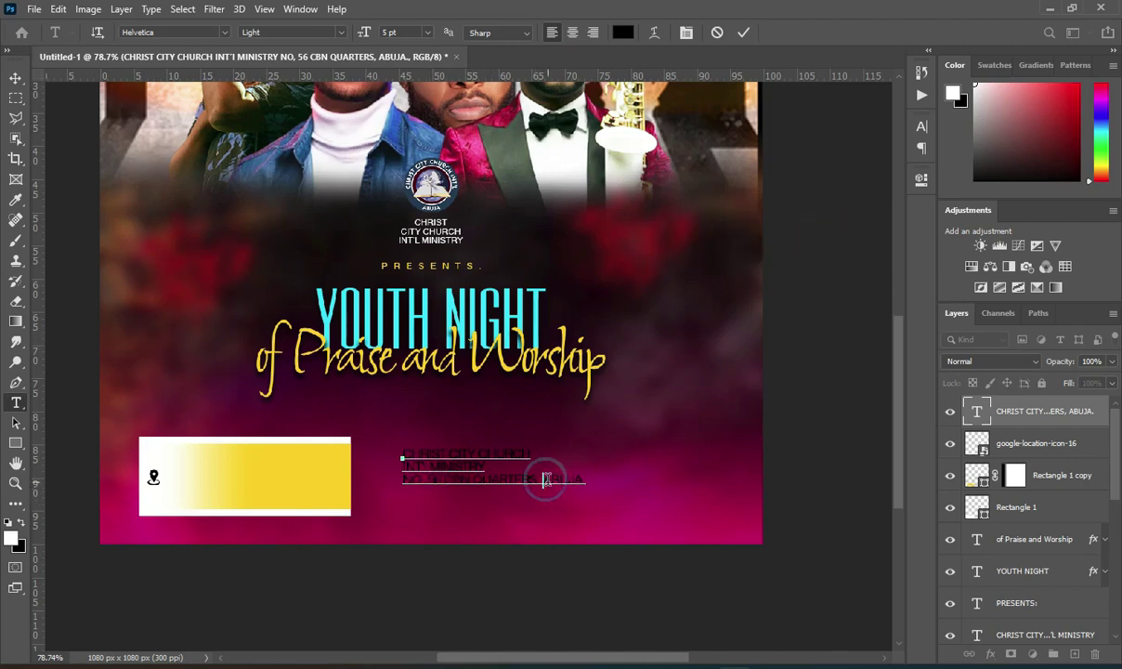
pyautogui.press('Return')
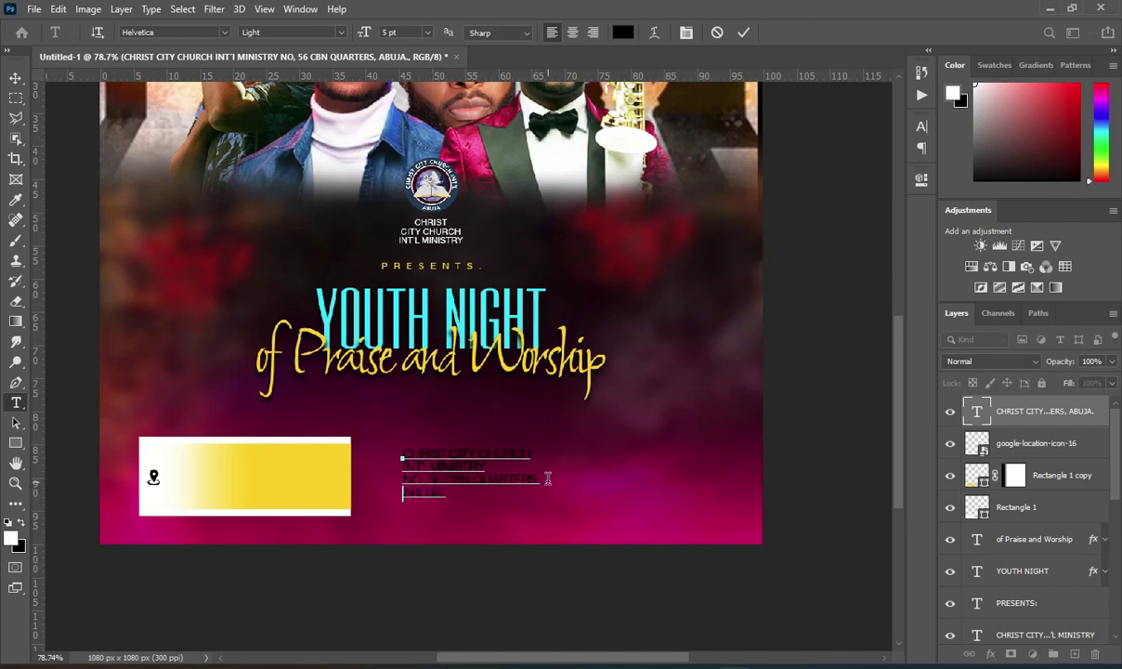
pyautogui.click(744, 32)
# Set the venue text to Bold and fit it on the banner beside the location icon, slightly enlarged
pyautogui.click(341, 32)
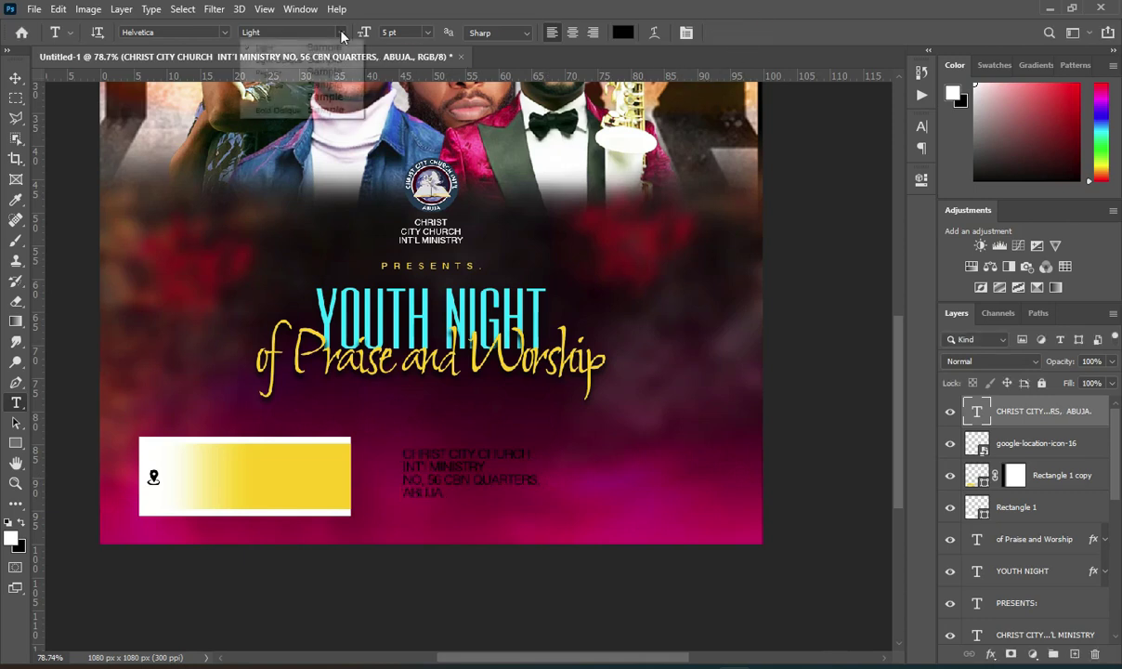
pyautogui.click(293, 96)
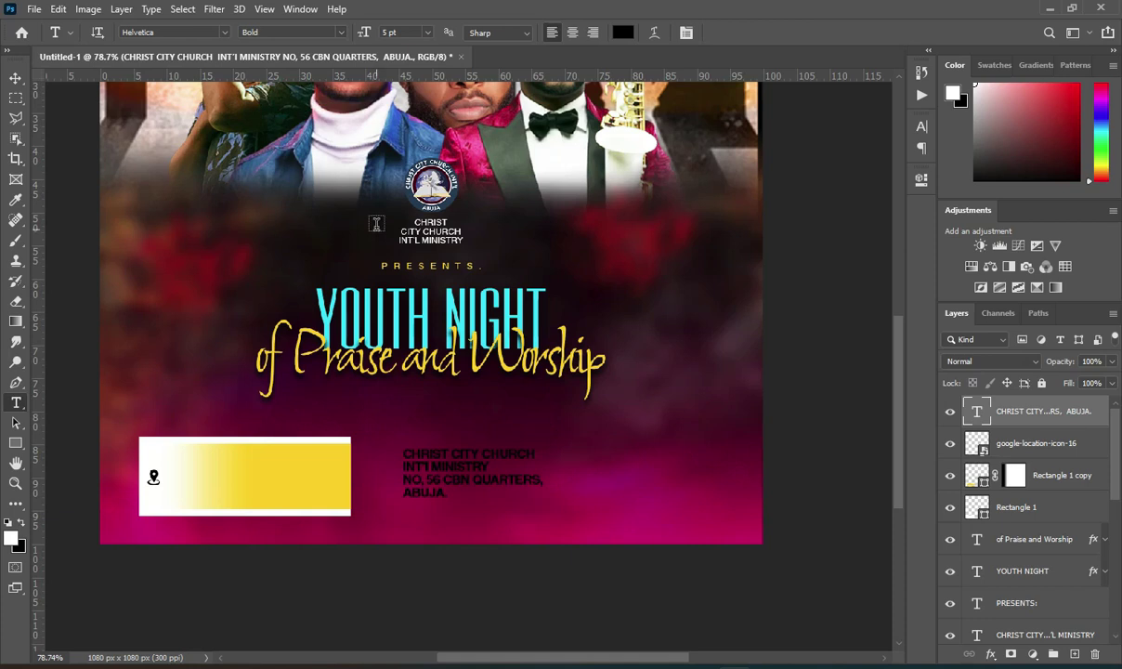
pyautogui.click(15, 77)
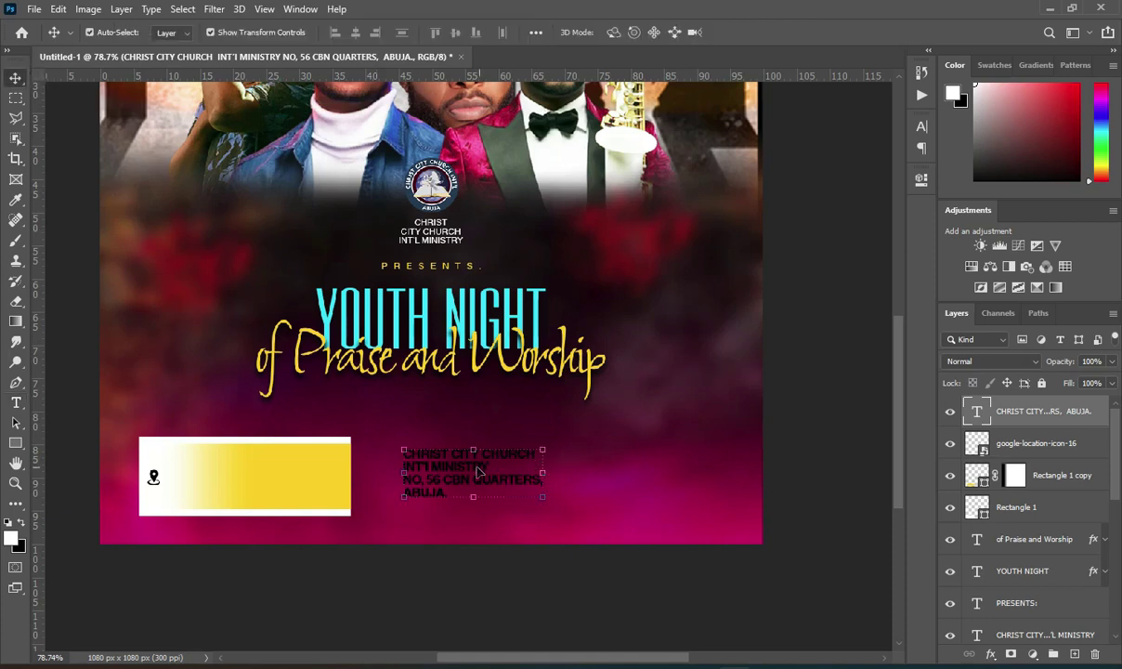
pyautogui.moveTo(480, 472); pyautogui.dragTo(243, 475)
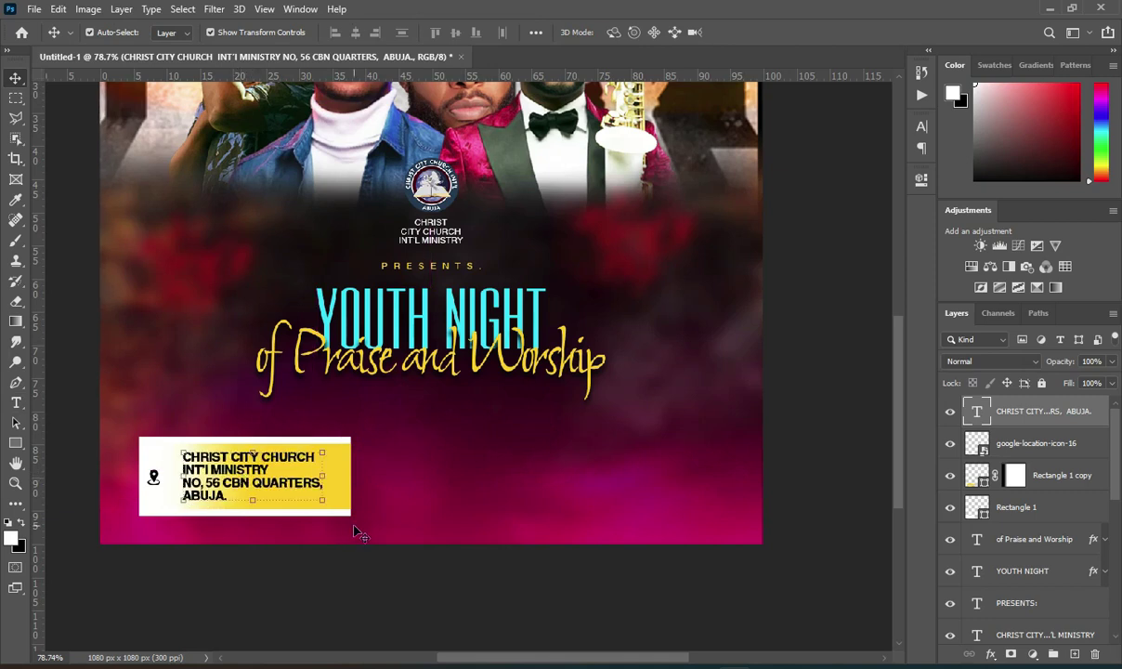
pyautogui.moveTo(322, 499); pyautogui.dragTo(336, 507)
pyautogui.click(770, 30)
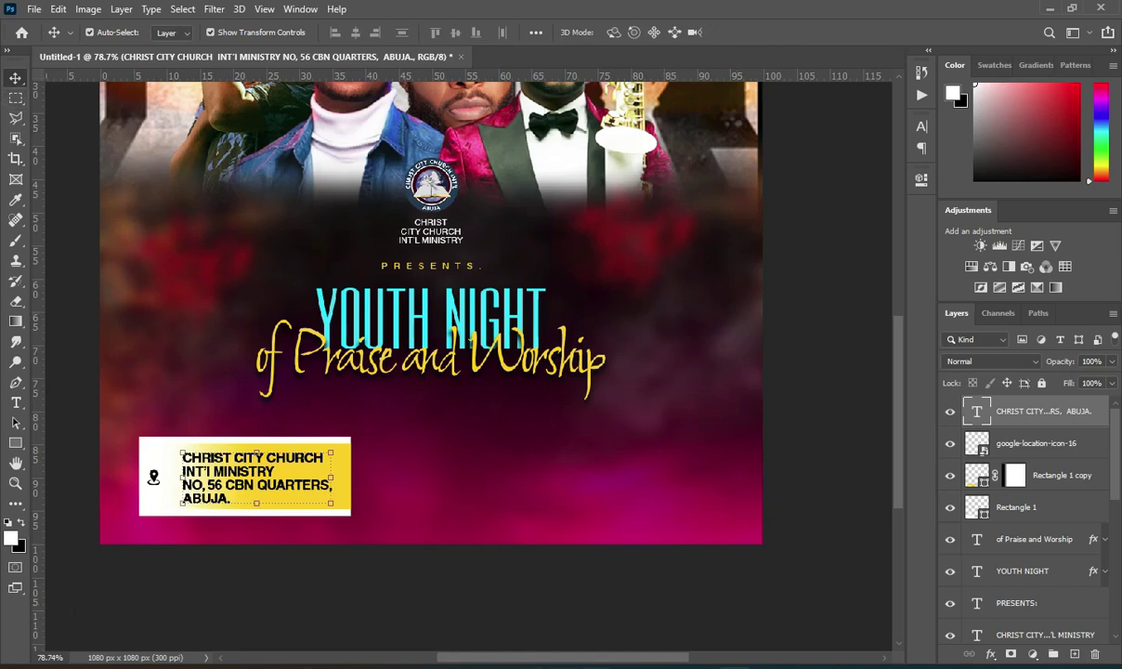
# Place the date calendar image from the Youth Night folder, shrunk to a small icon just right of the venue banner
pyautogui.hotkey('alt', 'Tab')
pyautogui.click(414, 276)
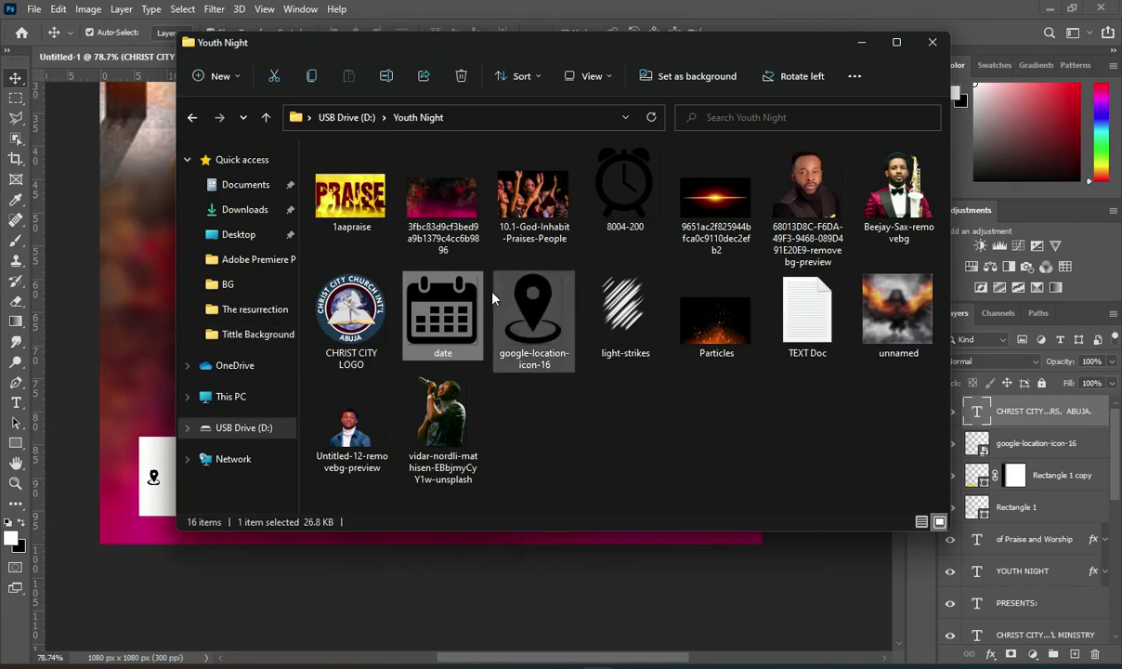
pyautogui.moveTo(447, 296); pyautogui.dragTo(480, 204)
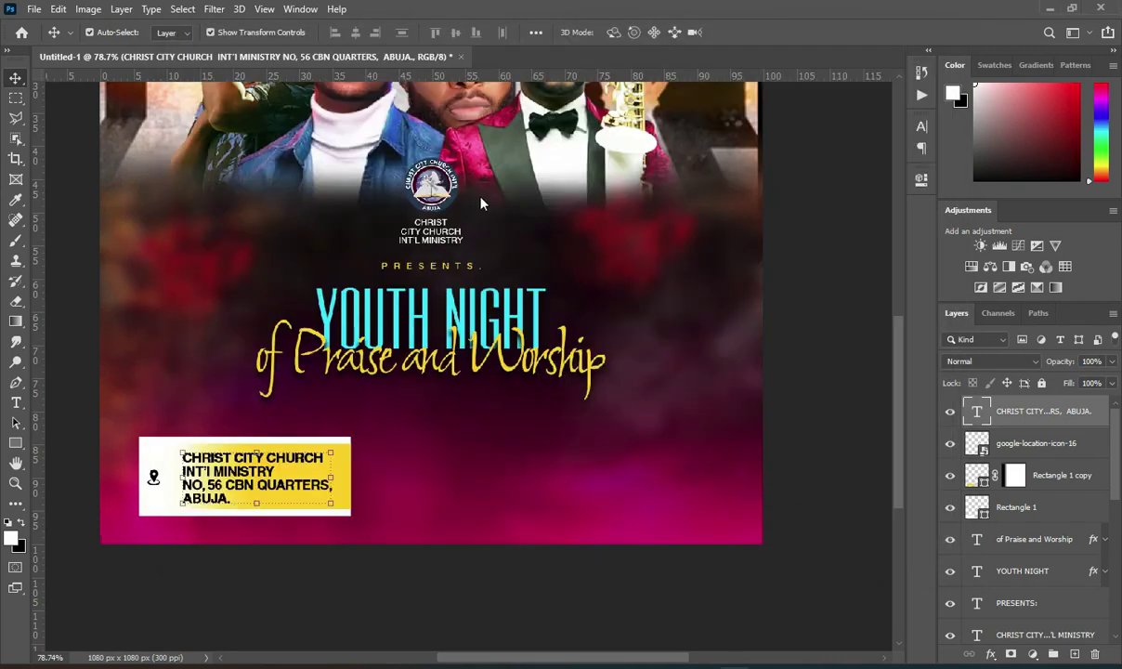
pyautogui.moveTo(767, 310); pyautogui.dragTo(231, 313)
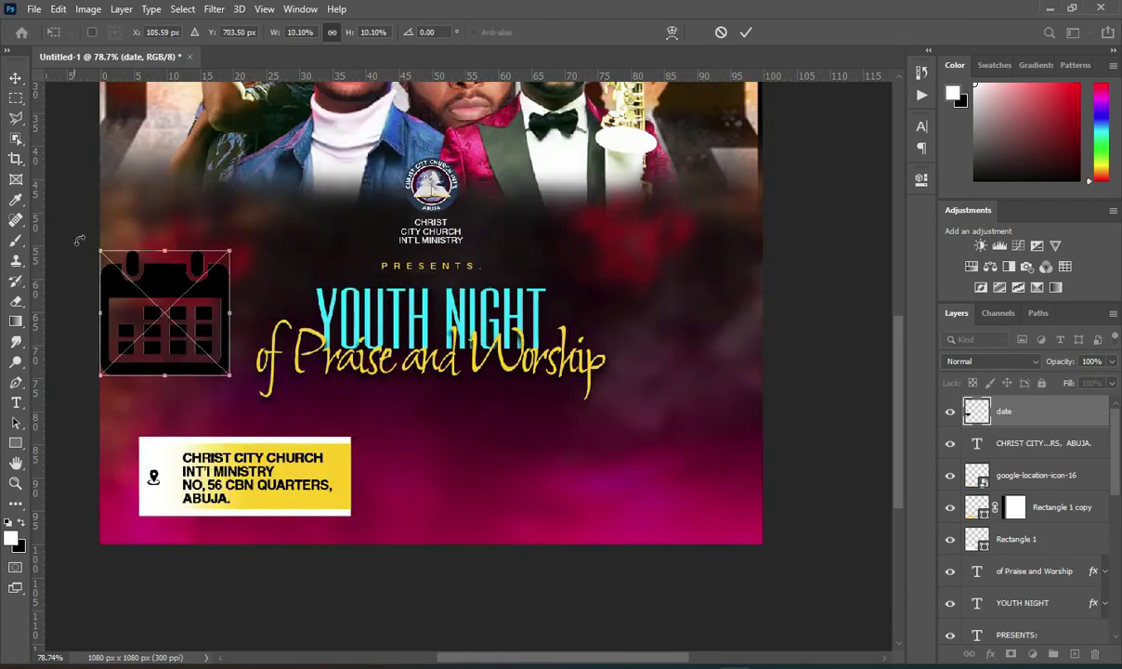
pyautogui.moveTo(101, 251); pyautogui.dragTo(148, 299)
pyautogui.moveTo(221, 352); pyautogui.dragTo(402, 483)
pyautogui.press('Return')
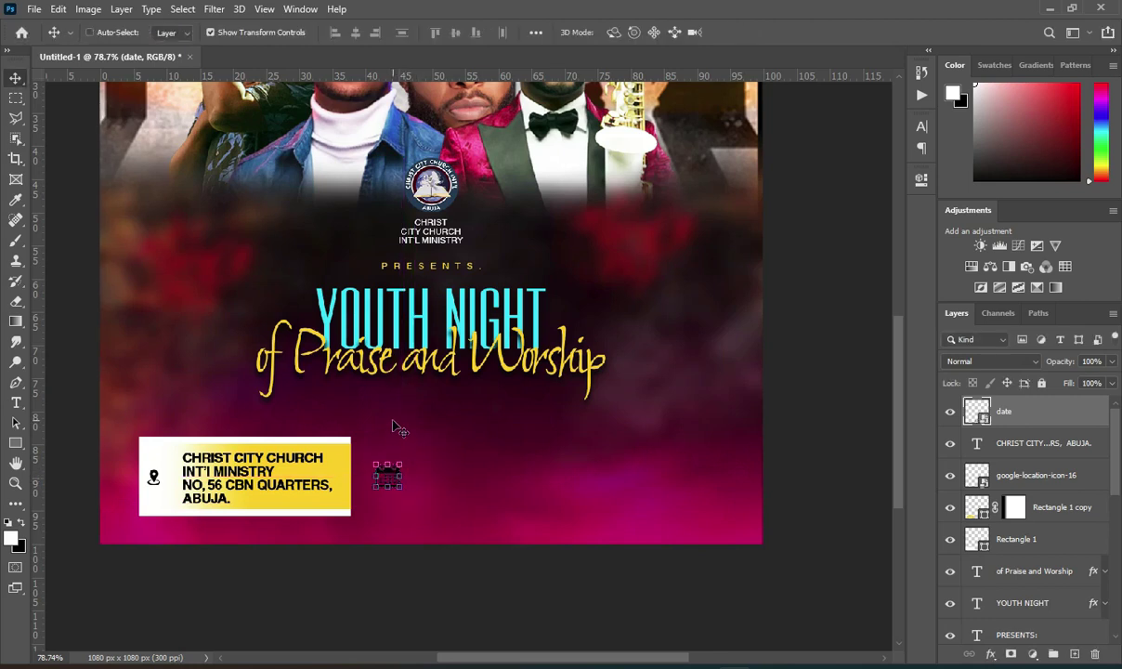
# Turn the calendar icon white with a Hue/Saturation adjustment, setting Lightness to +100
pyautogui.click(90, 10)
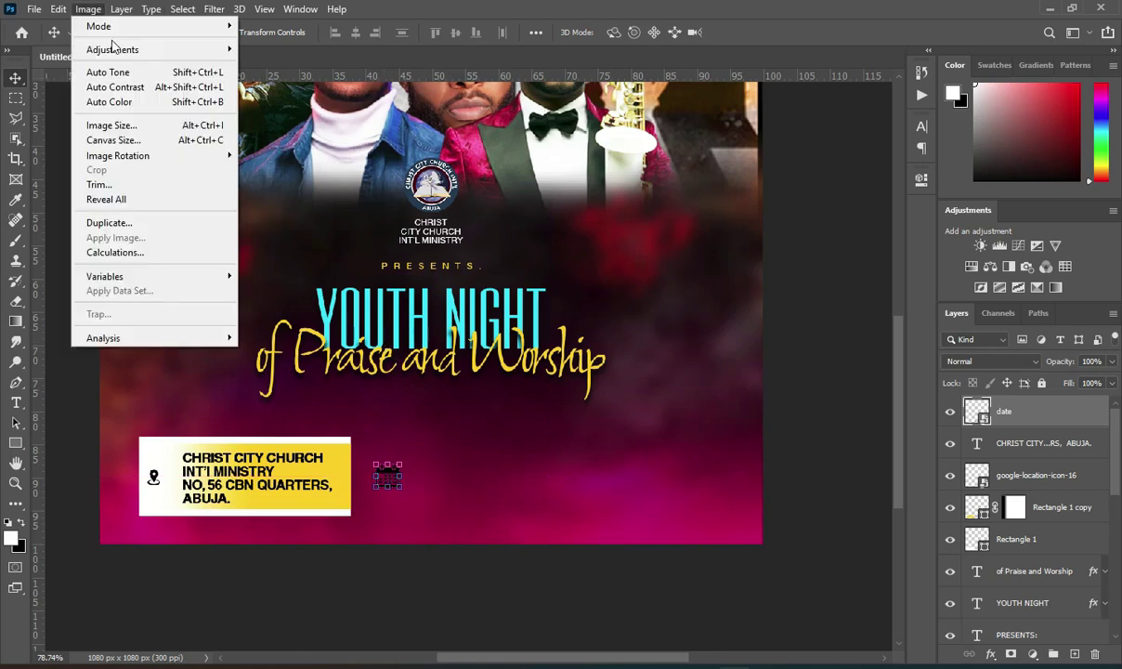
pyautogui.moveTo(170, 48)
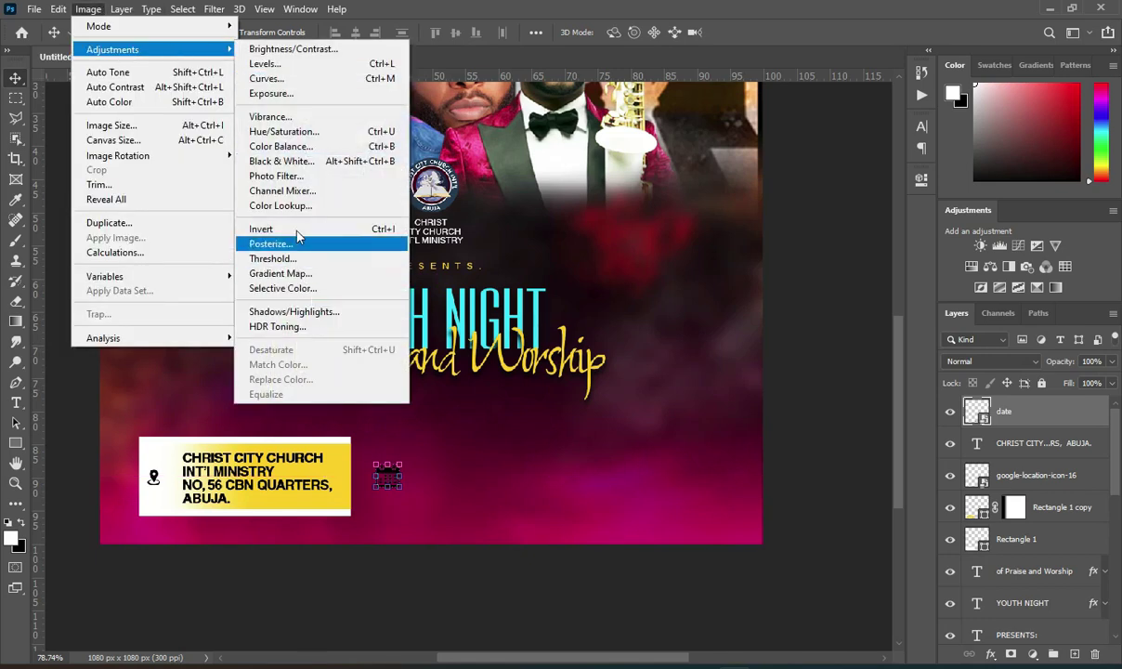
pyautogui.click(295, 130)
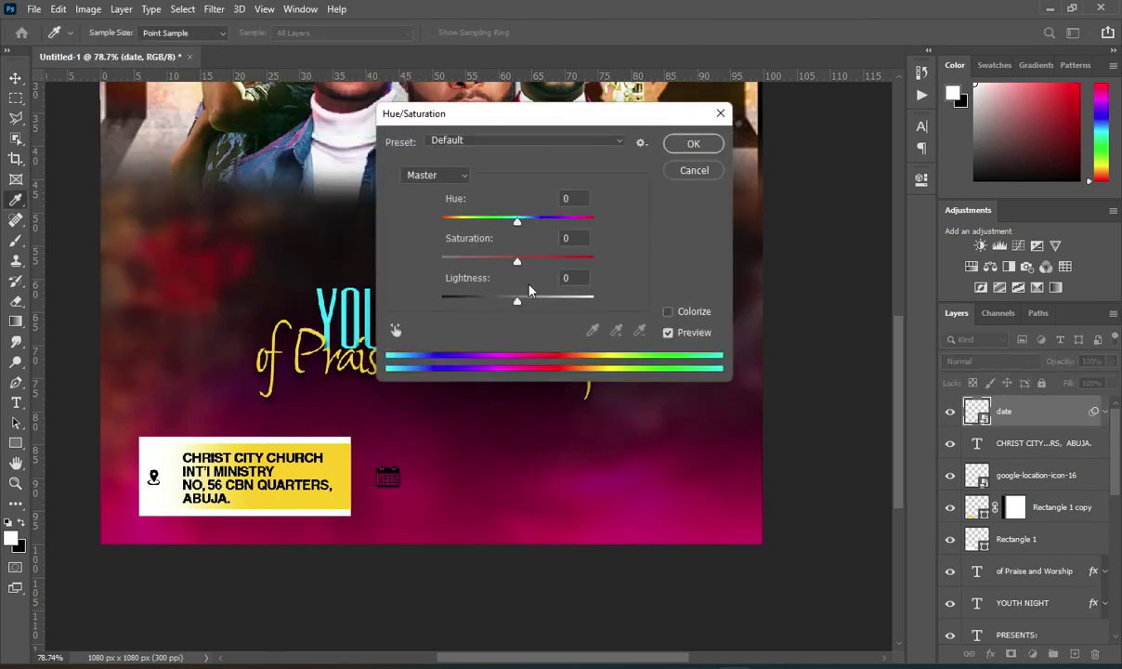
pyautogui.moveTo(518, 299); pyautogui.dragTo(623, 300)
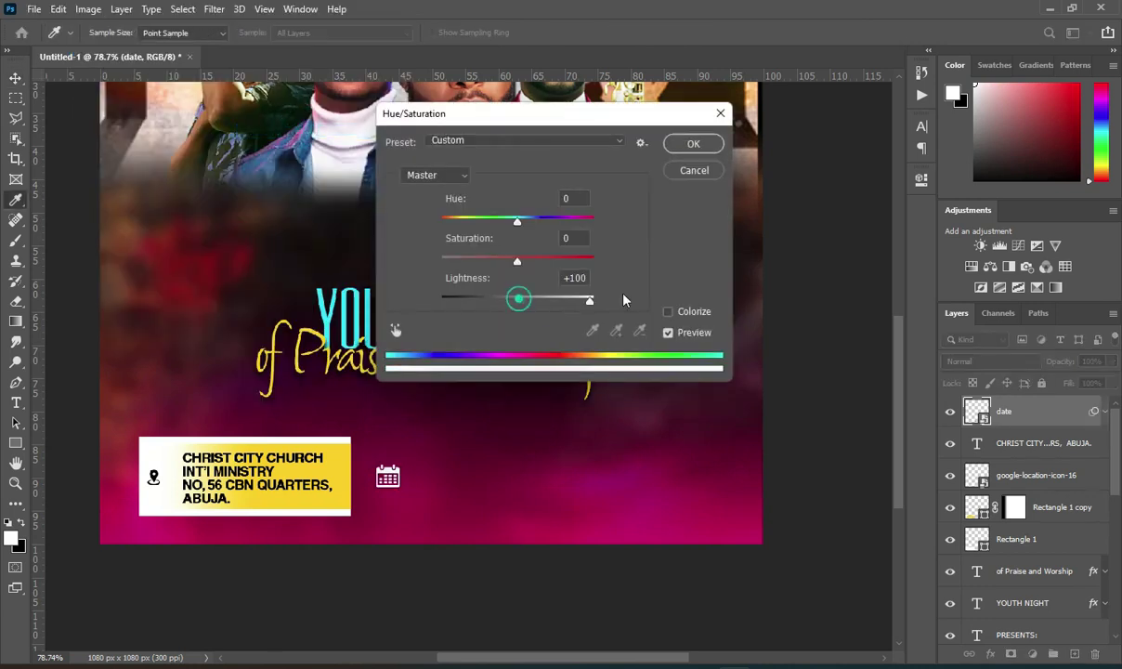
pyautogui.click(687, 143)
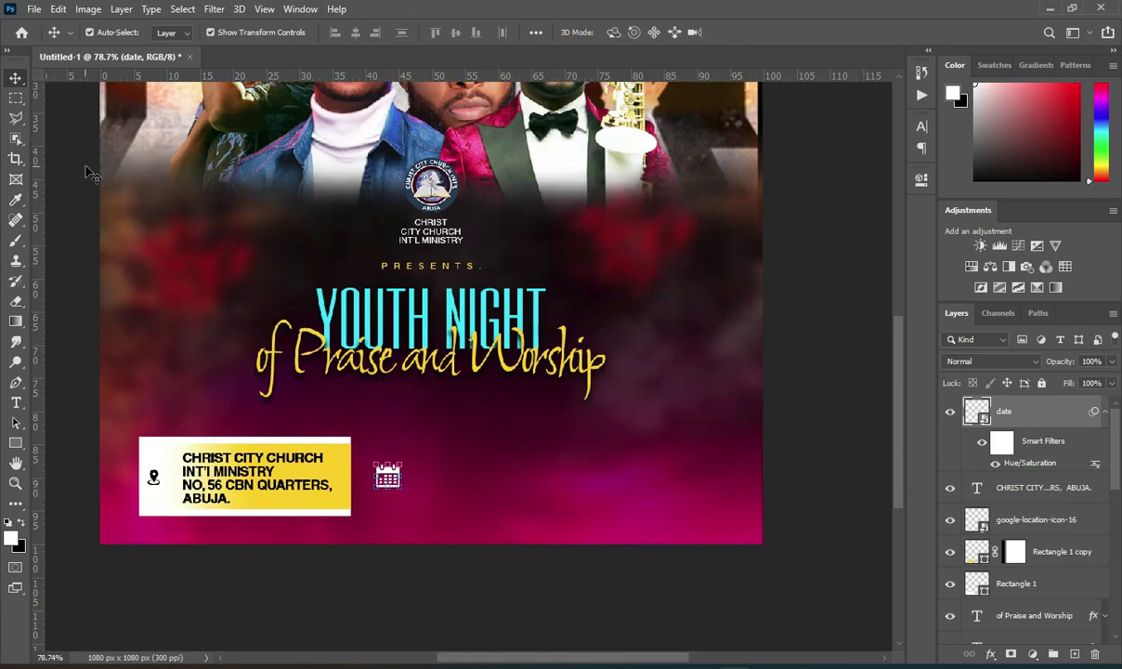
# Nudge the white calendar icon left so it sits close beside the venue banner
pyautogui.press('Left')
pyautogui.press('Left')
pyautogui.press('Left')
pyautogui.press('Left')
pyautogui.press('Left')
pyautogui.press('Left')
pyautogui.press('Left')
pyautogui.press('Left')
pyautogui.press('Left')
pyautogui.press('Left')
pyautogui.press('Left')
pyautogui.press('Left')
pyautogui.press('Left')
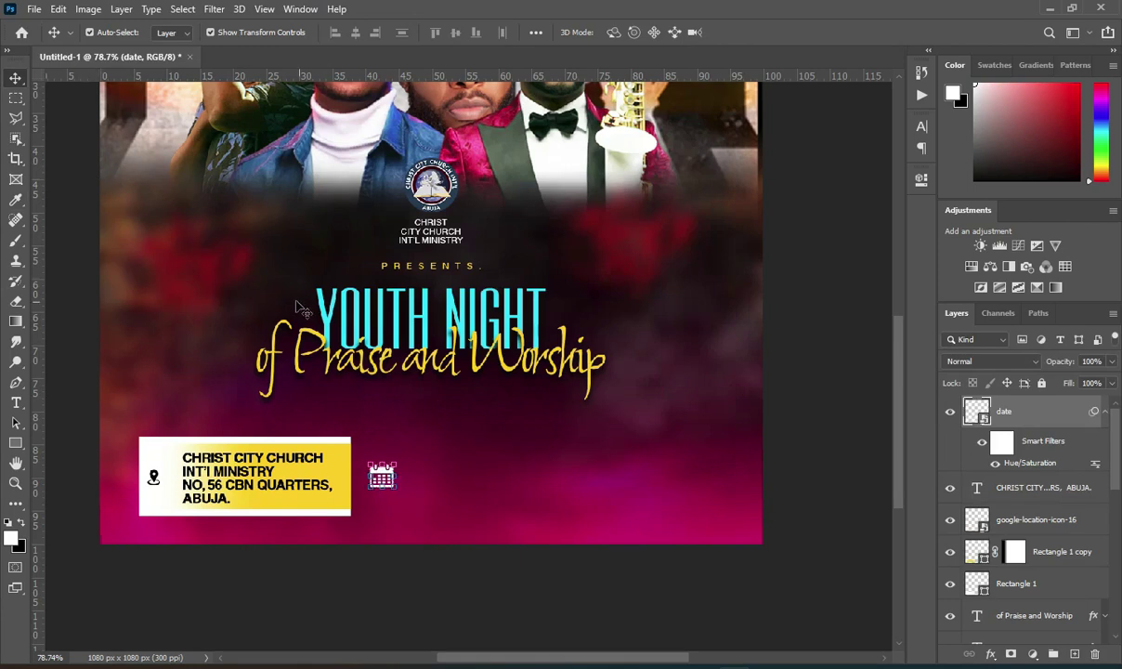
pyautogui.press('Left')
pyautogui.press('Left')
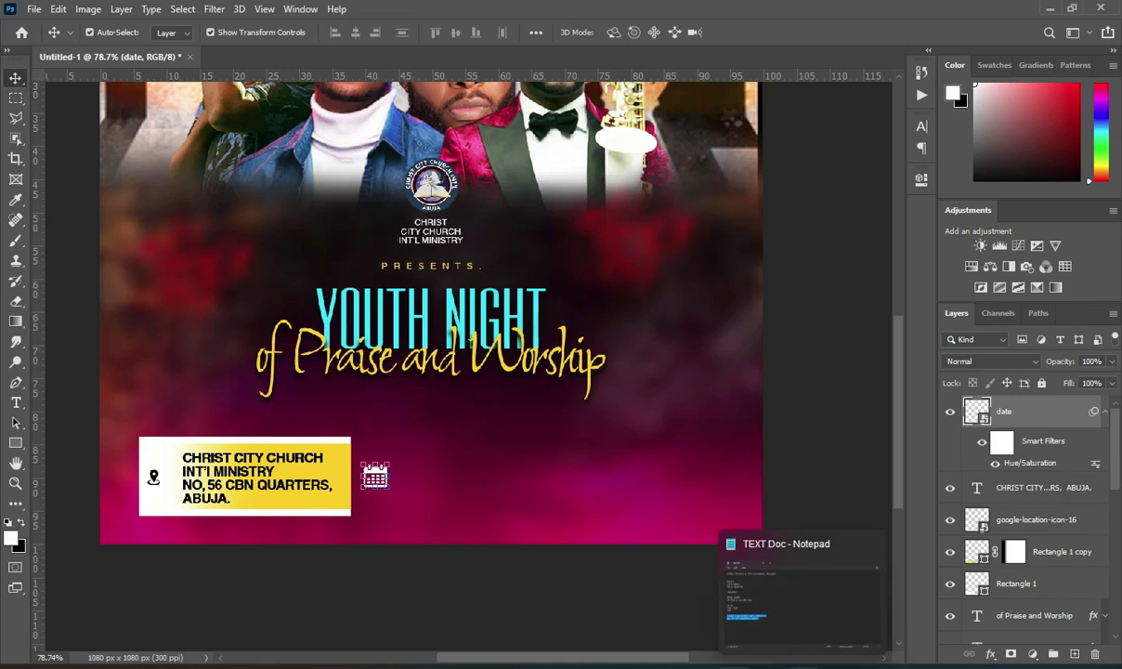
# Copy the 21-23 line from TEXT Doc in Notepad and add it as a new text layer above and right of the calendar icon
pyautogui.click(800, 666)
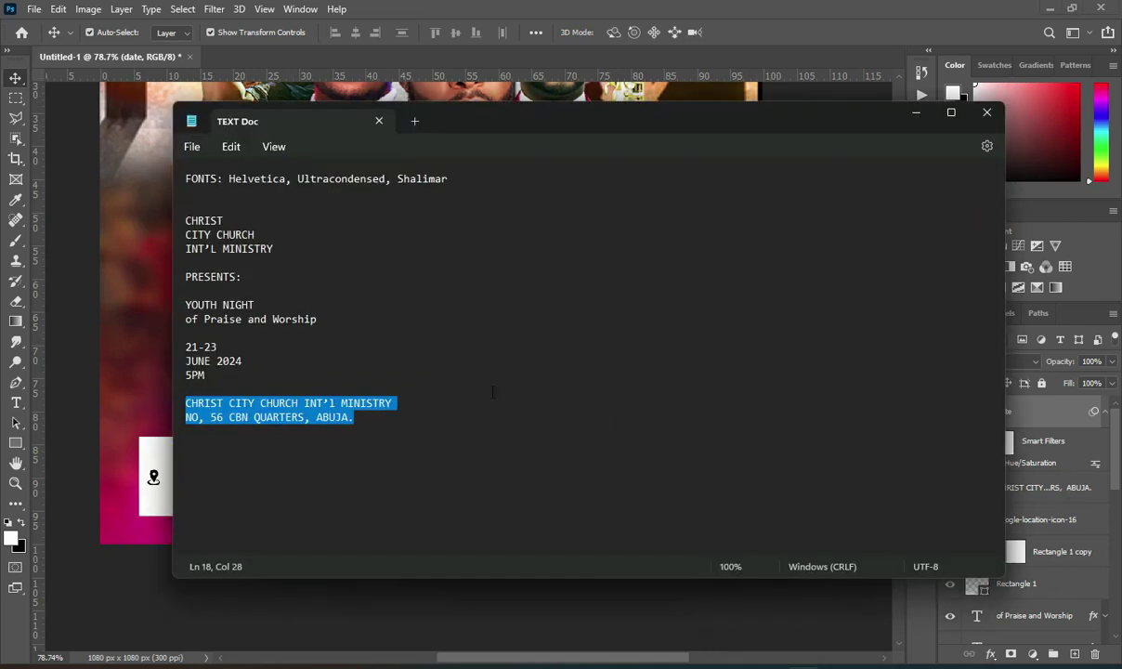
pyautogui.tripleClick(187, 347)
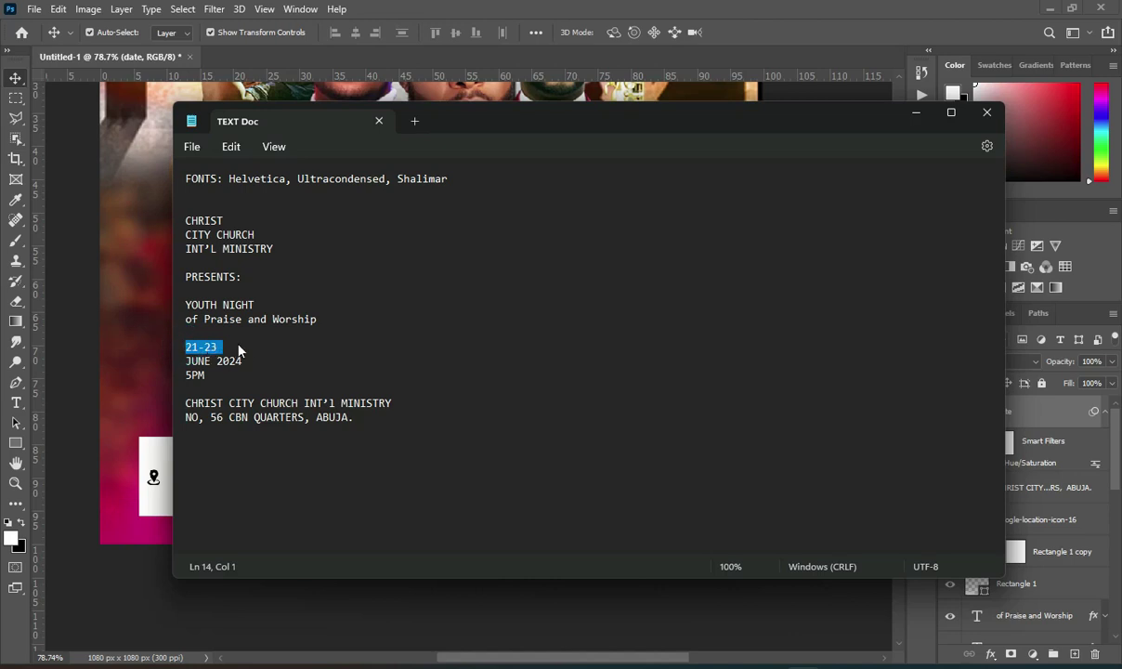
pyautogui.click(914, 114)
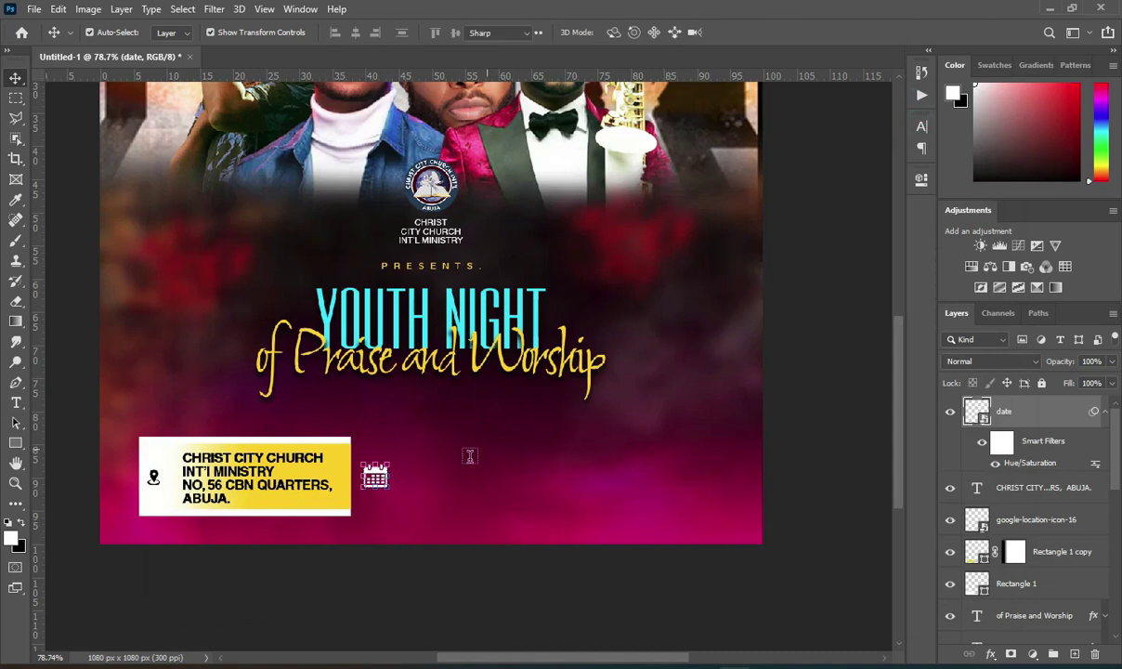
pyautogui.press('t')
pyautogui.click(409, 446)
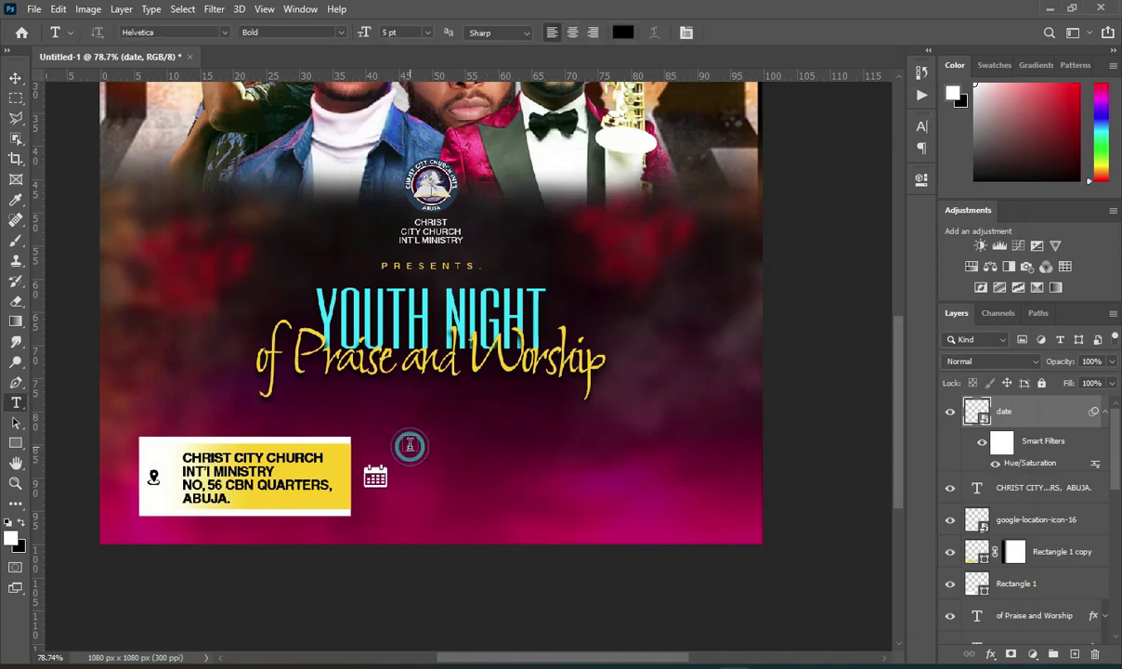
pyautogui.click(409, 444)
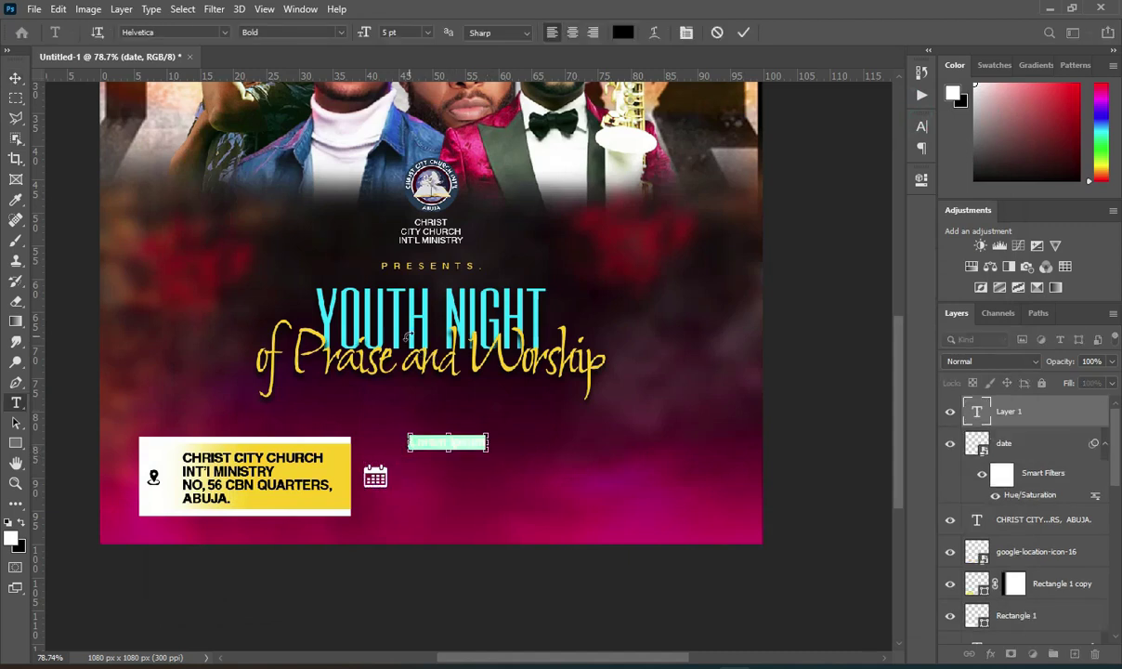
pyautogui.write('21-23')
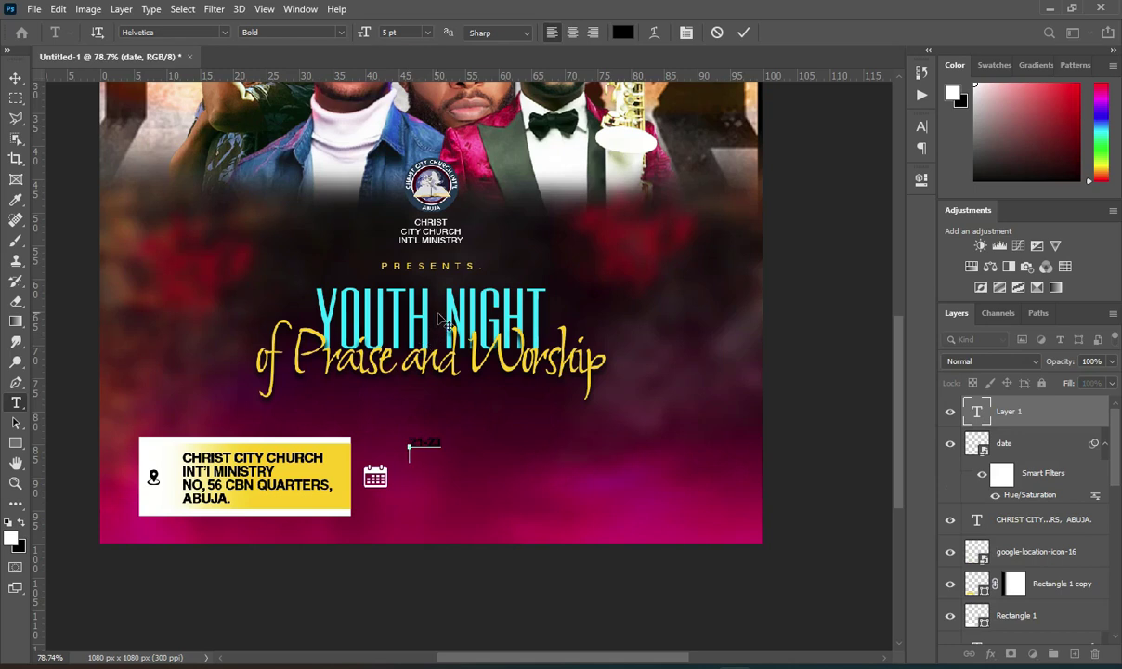
pyautogui.click(743, 32)
# Set the 21-23 text in UltraCondensedSansSerif Regular and colour it white
pyautogui.click(224, 32)
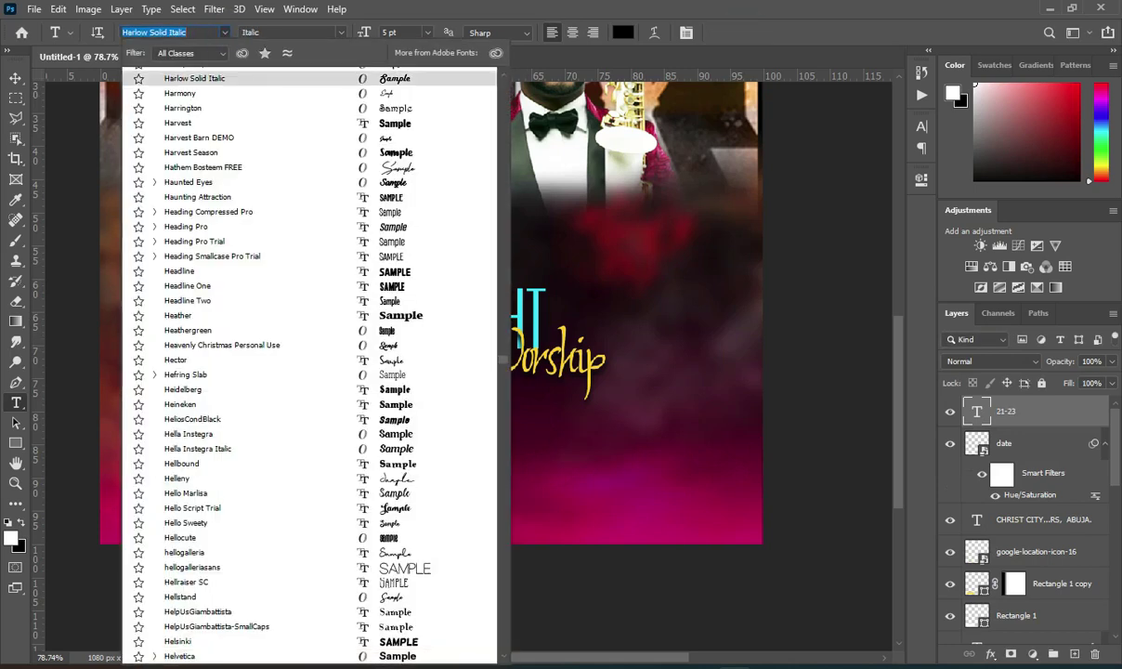
pyautogui.write('UL')
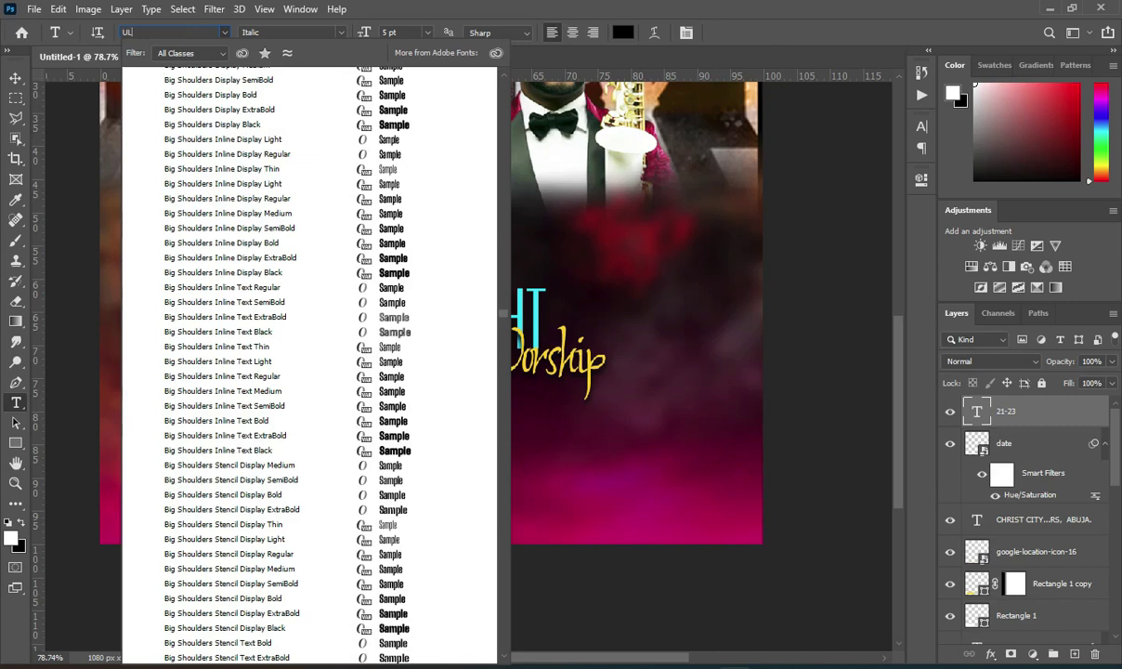
pyautogui.scroll(-10, 309, 362)
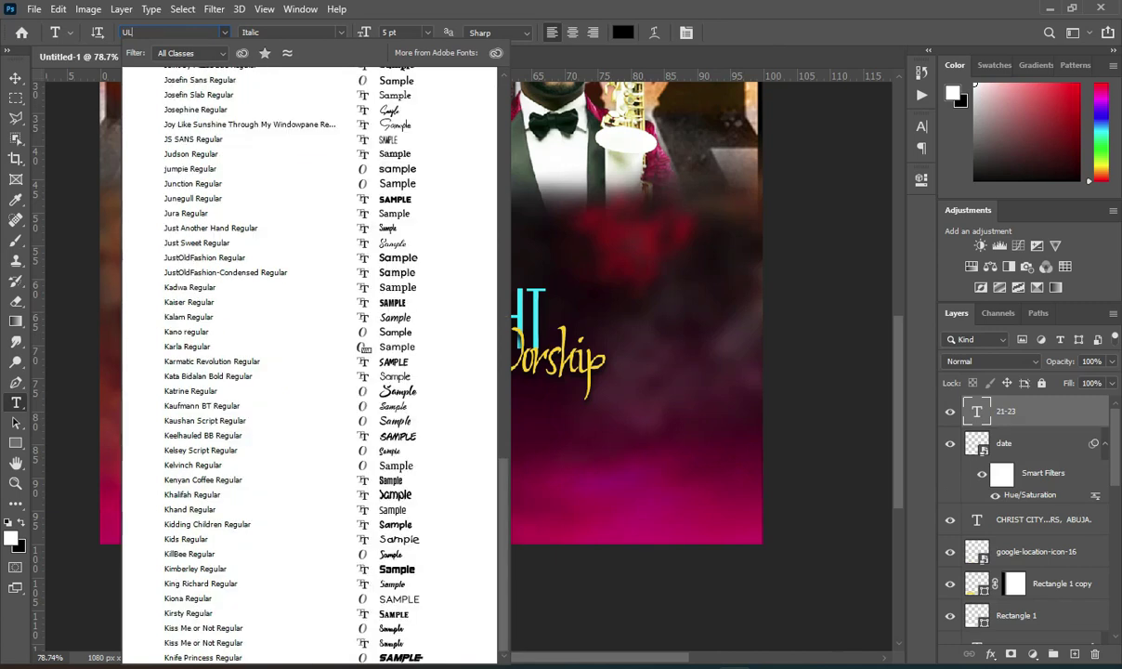
pyautogui.write('LTRACO')
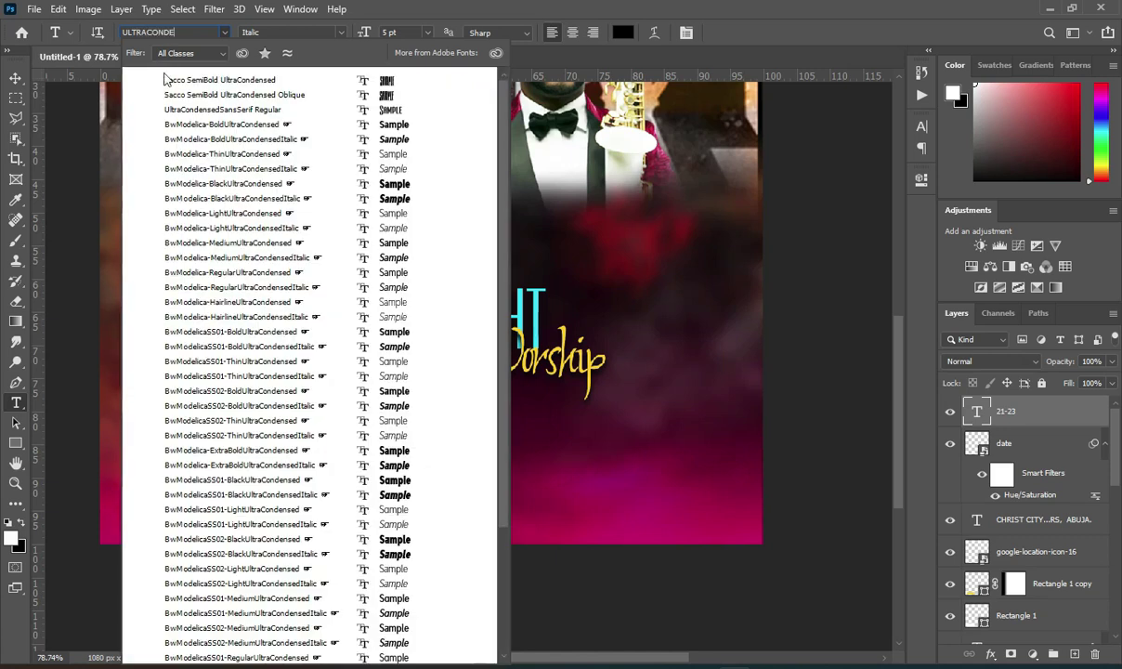
pyautogui.write('NDE')
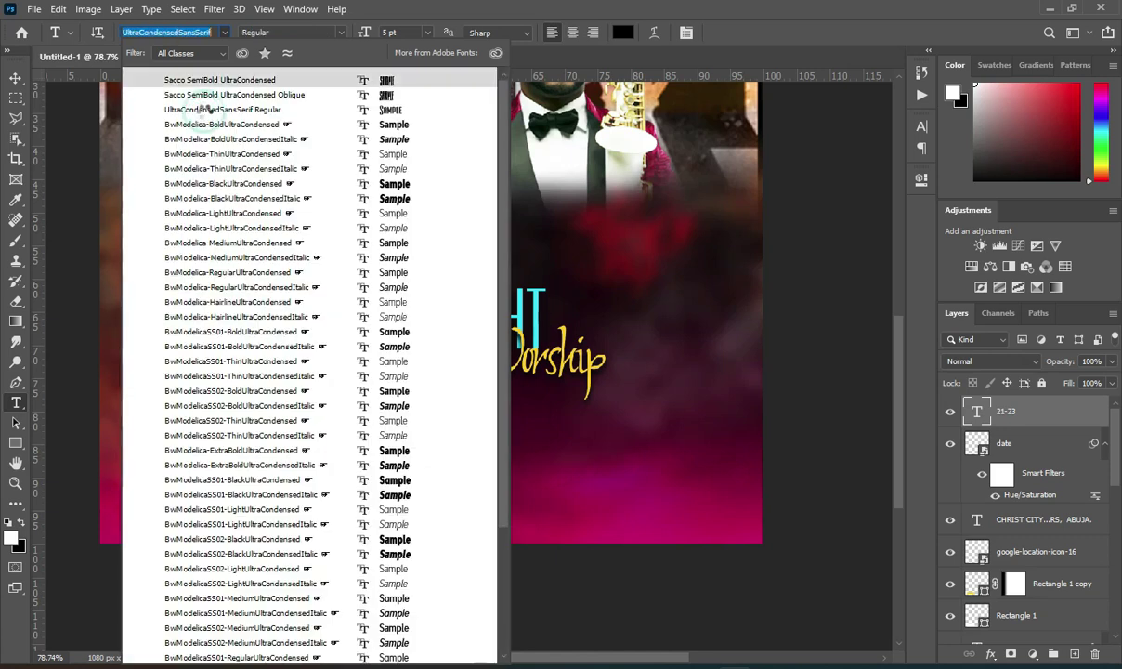
pyautogui.click(187, 110)
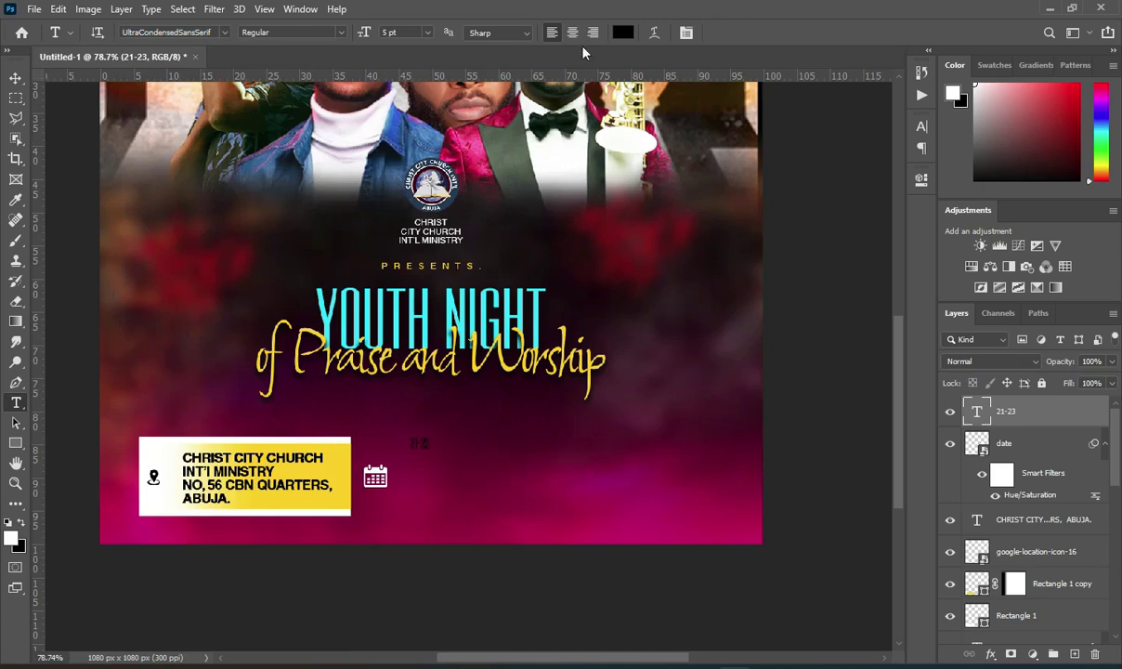
pyautogui.click(622, 33)
pyautogui.moveTo(730, 226); pyautogui.dragTo(709, 204)
pyautogui.click(1063, 198)
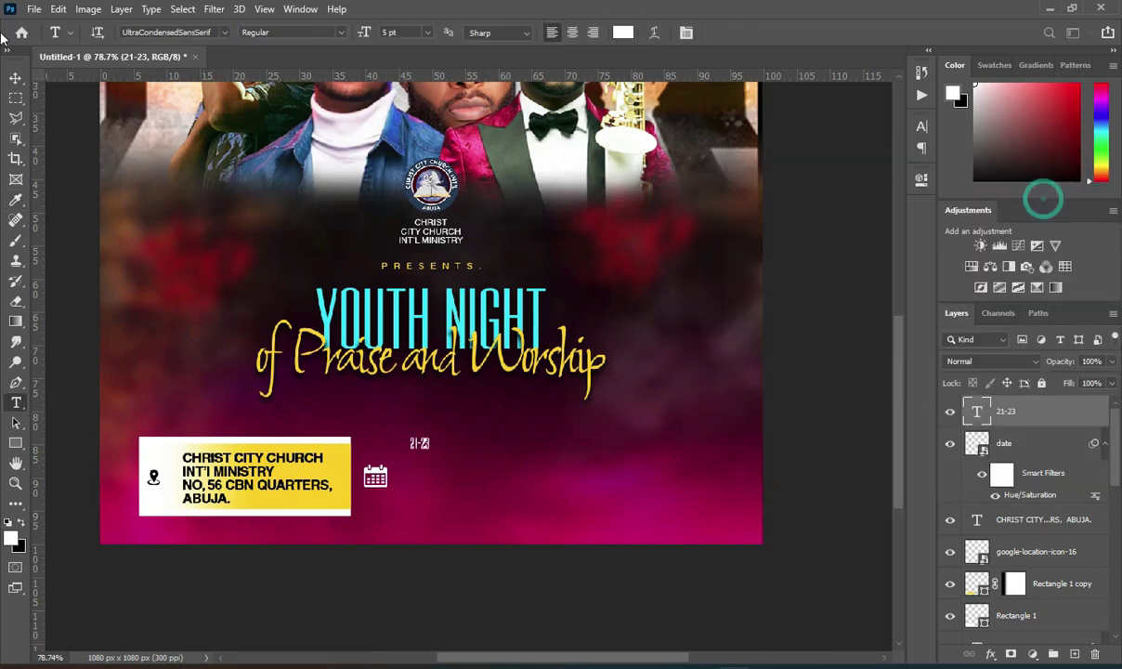
# Enlarge the 21-23 text to about 413% and place it directly beside the calendar icon
pyautogui.click(15, 78)
pyautogui.moveTo(433, 454); pyautogui.dragTo(450, 476)
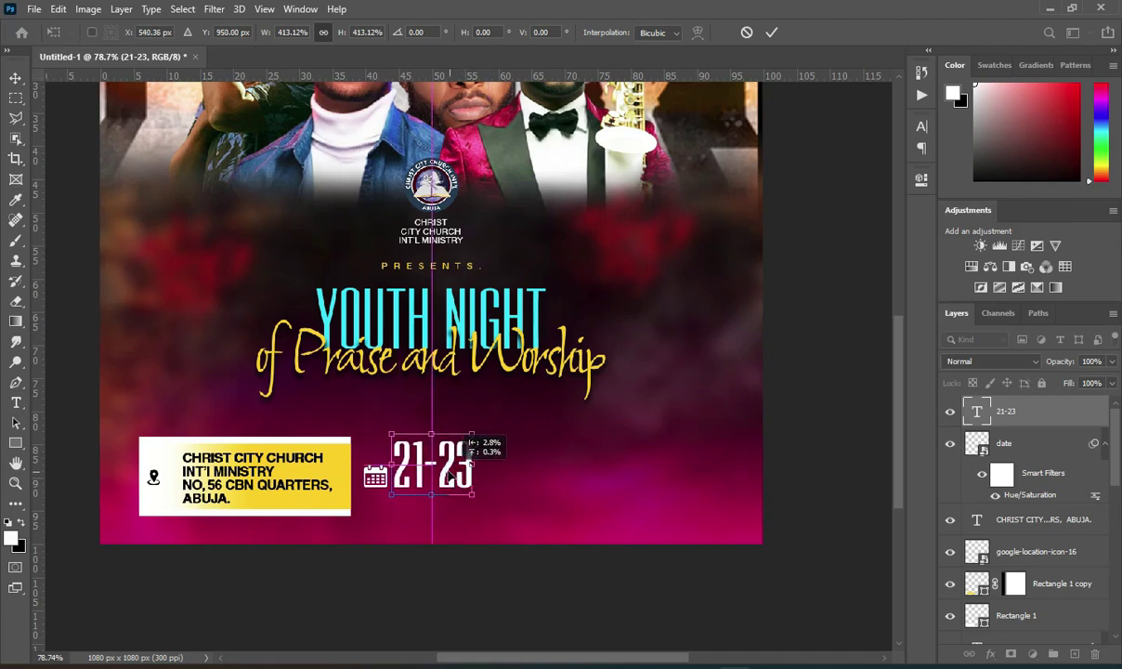
pyautogui.moveTo(449, 476); pyautogui.dragTo(449, 477)
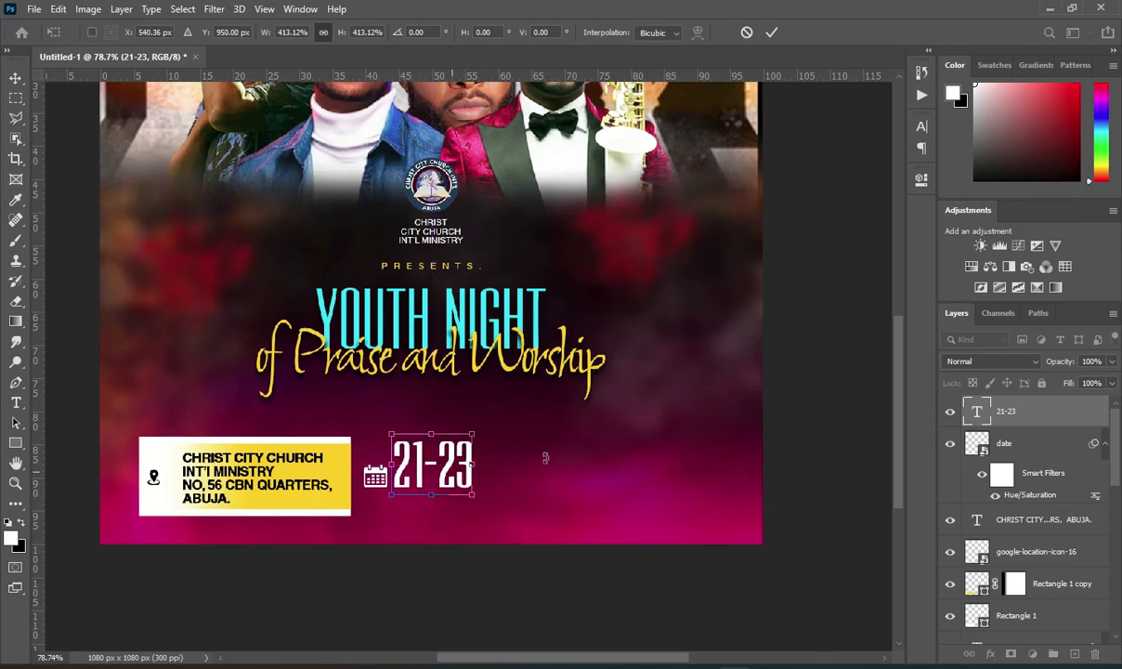
pyautogui.click(809, 402)
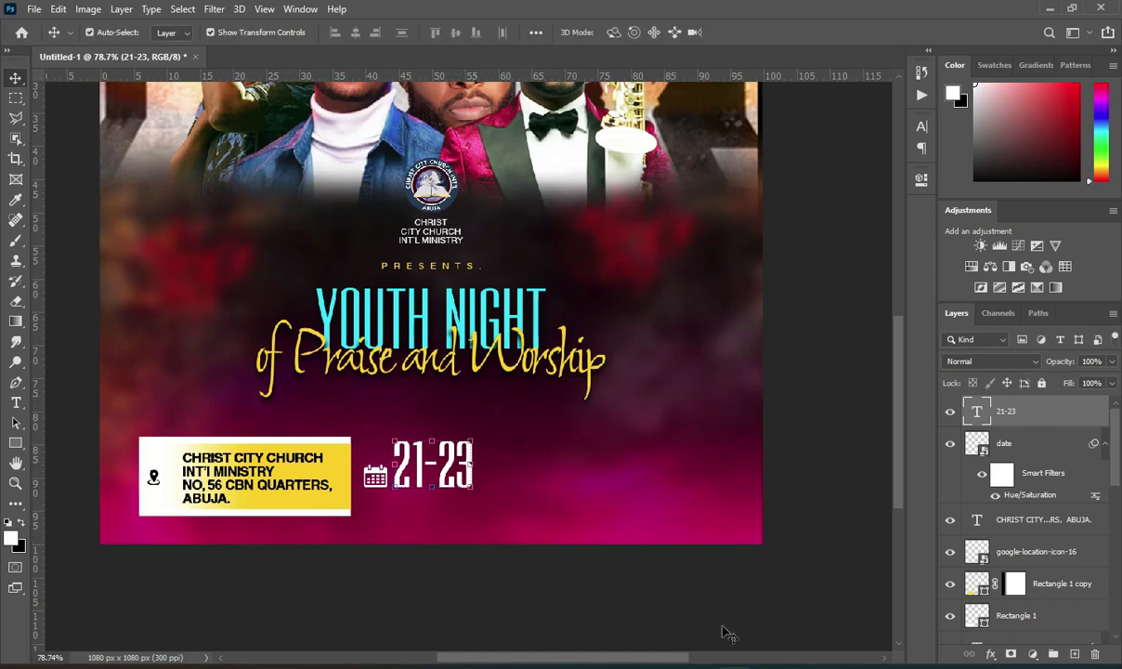
# Copy JUNE 2024 from TEXT Doc in Notepad and add it as a new text layer to the right of 21-23
pyautogui.click(801, 665)
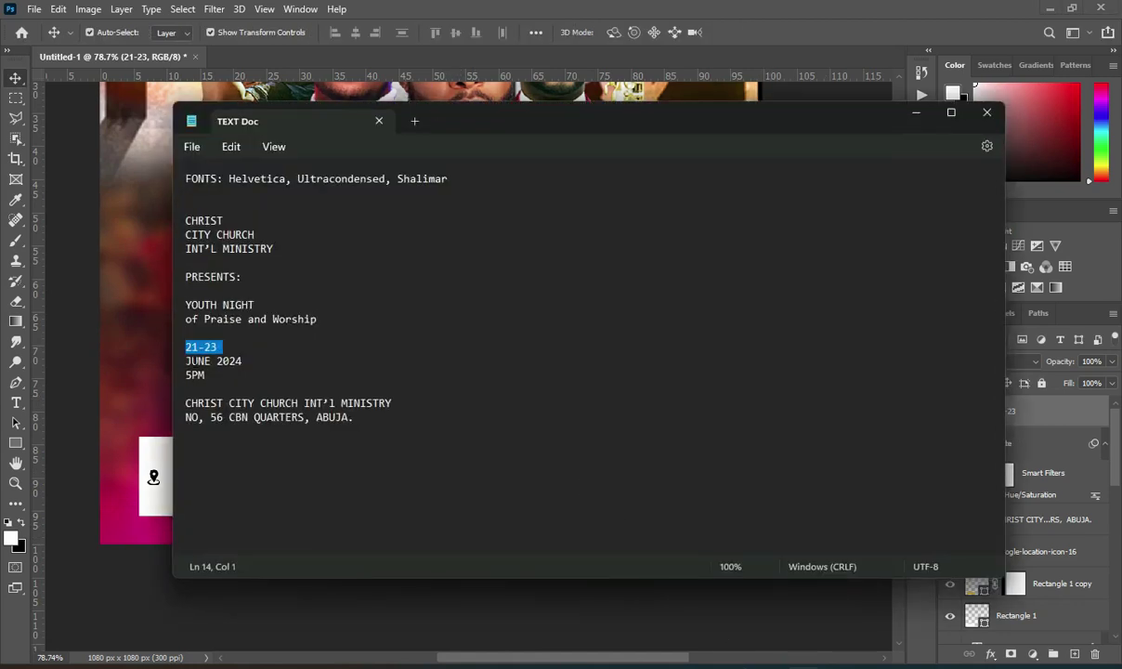
pyautogui.moveTo(186, 360); pyautogui.dragTo(244, 361)
pyautogui.hotkey('ctrl', 'c')
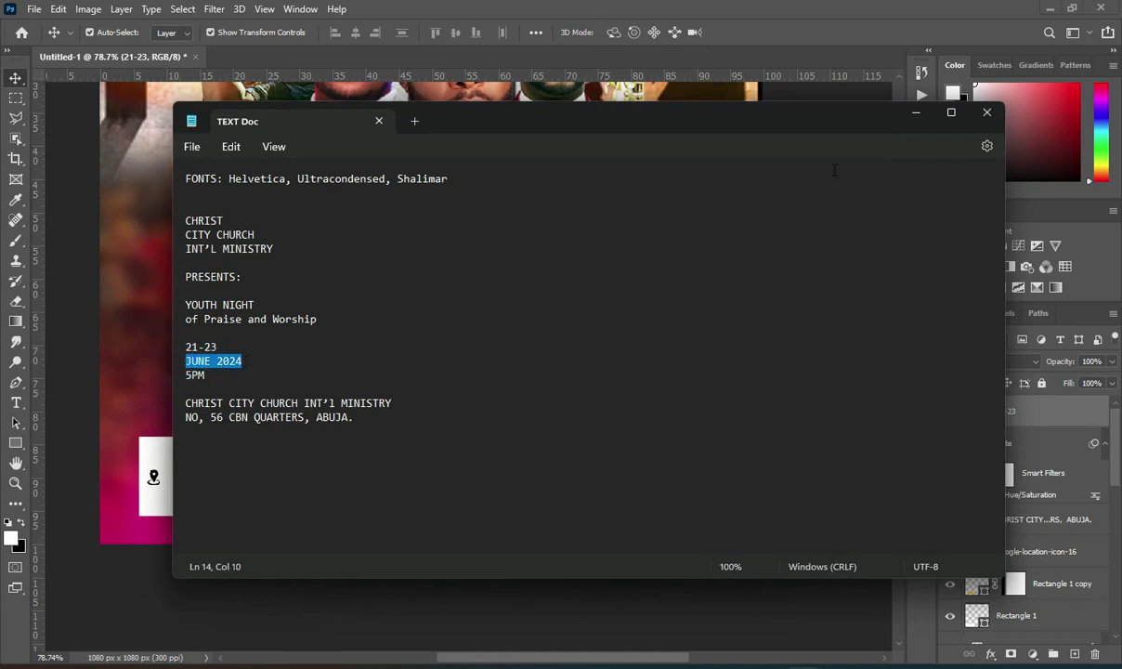
pyautogui.click(914, 114)
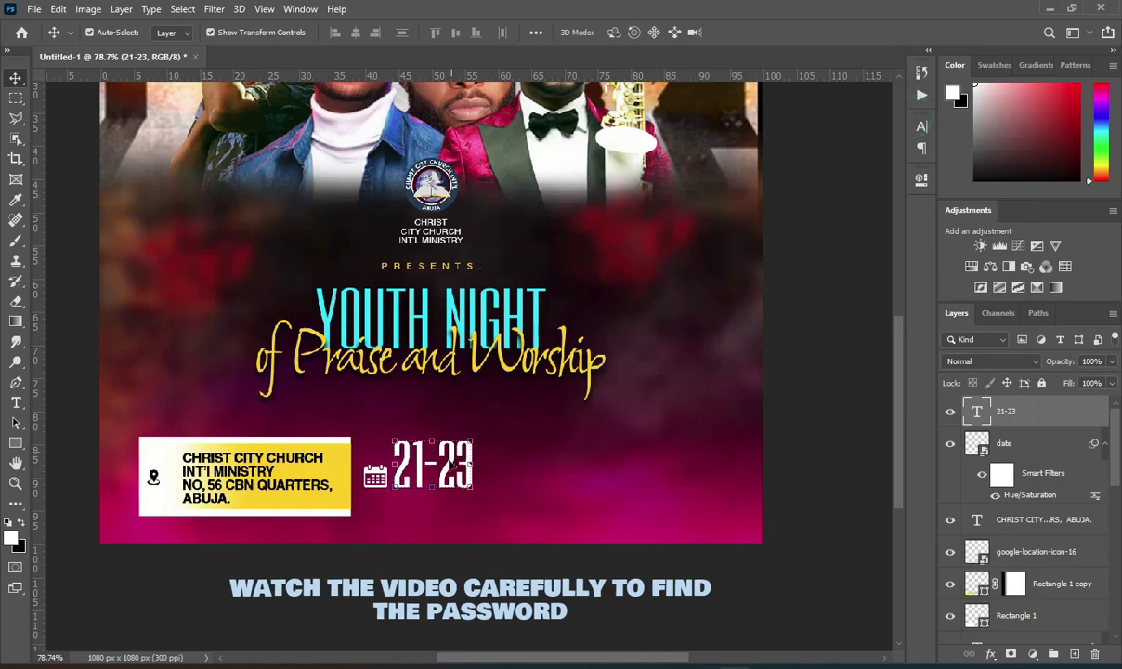
pyautogui.press('t')
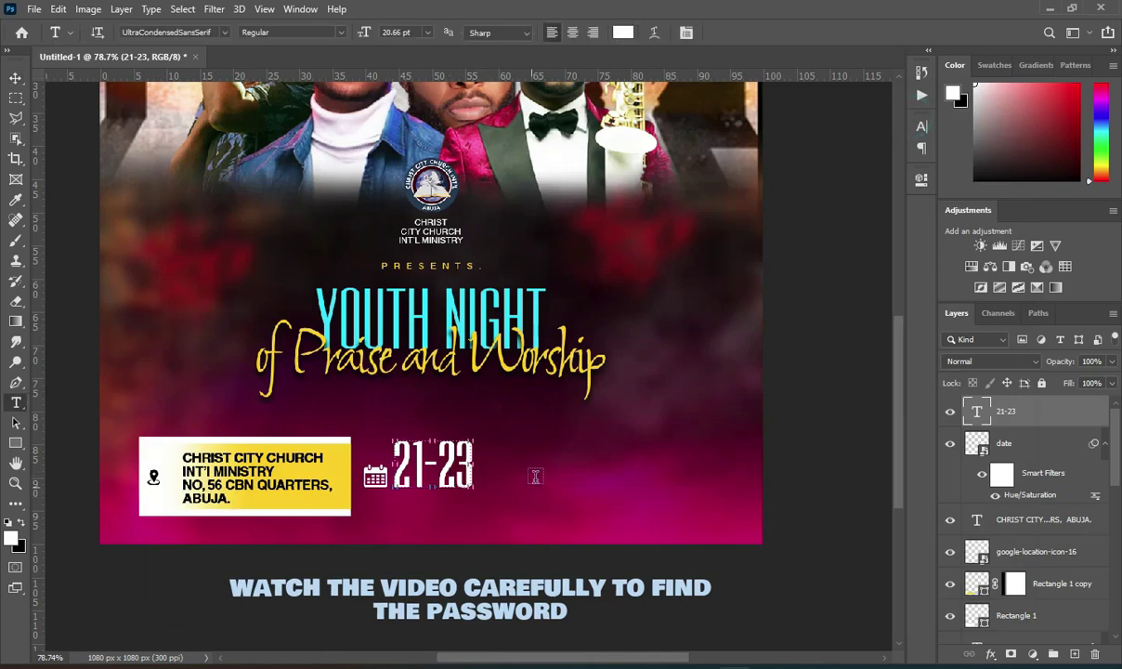
pyautogui.click(608, 462)
pyautogui.hotkey('ctrl', 'v')
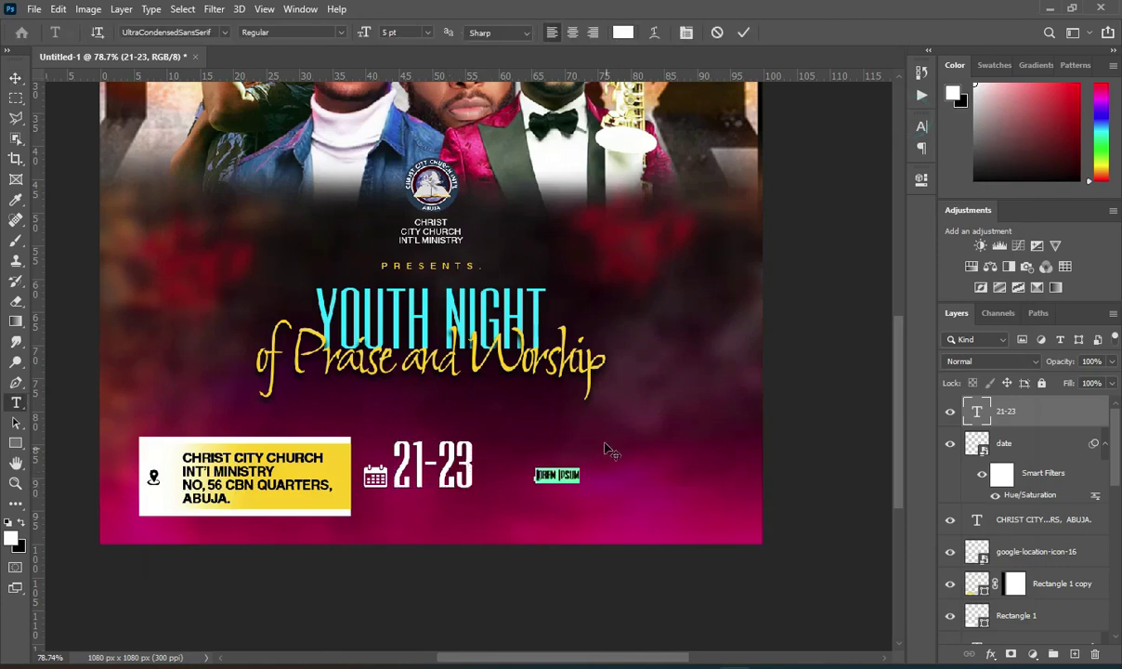
pyautogui.click(744, 32)
# Set JUNE 2024 in Helvetica Light and fit it directly beneath 21-23, enlarged to the same width
pyautogui.click(224, 32)
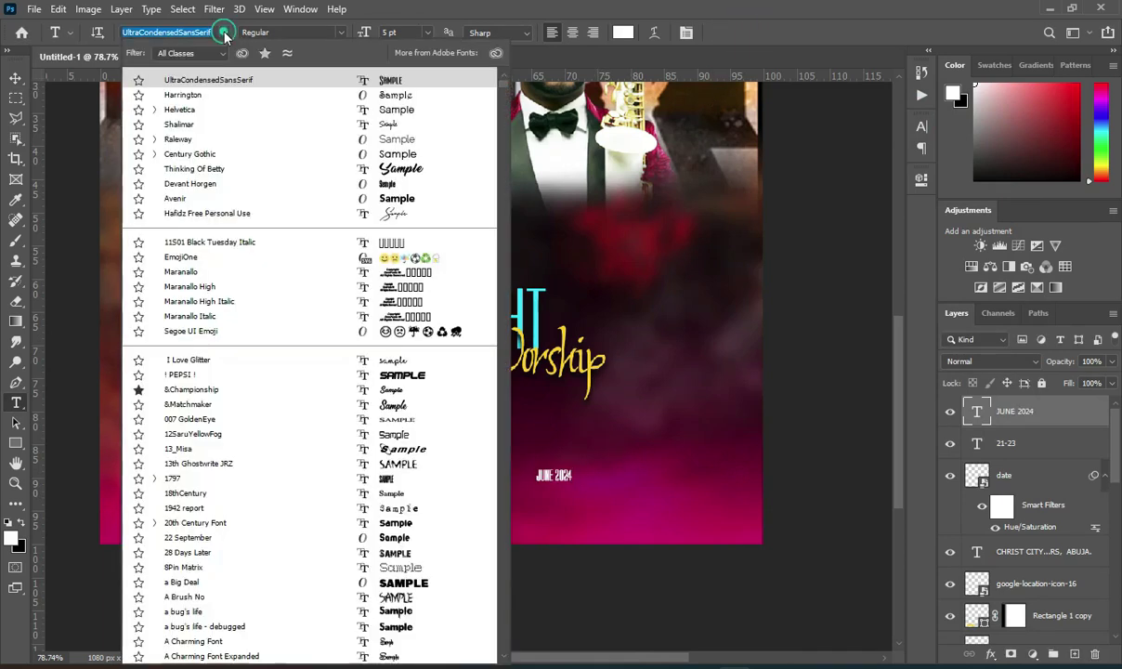
pyautogui.click(178, 110)
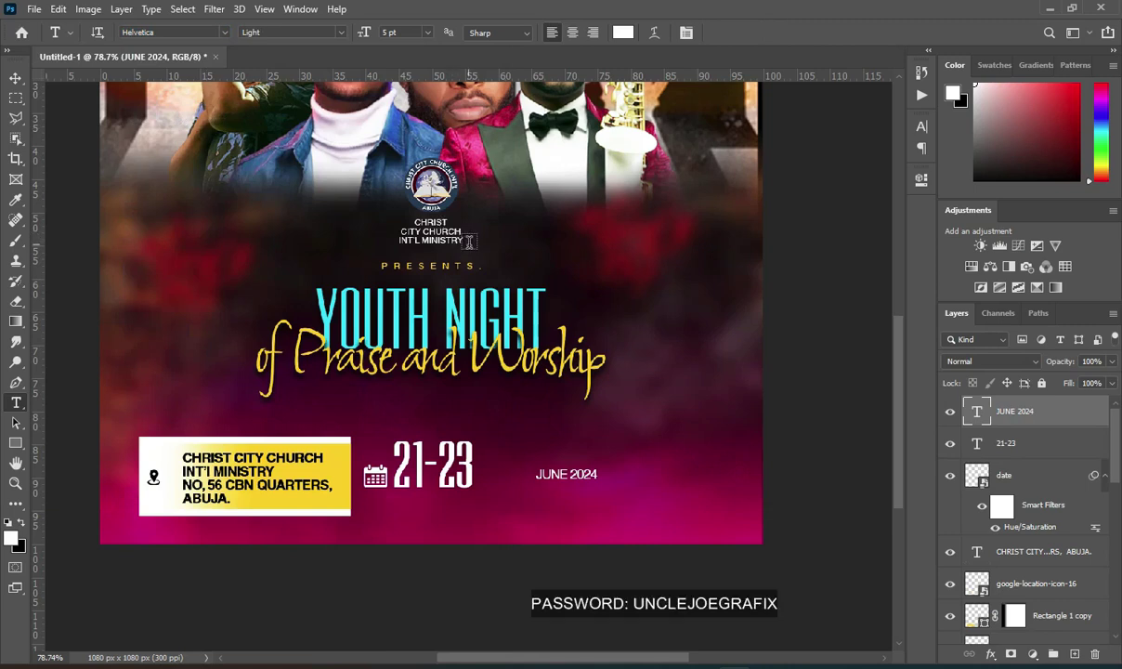
pyautogui.click(17, 82)
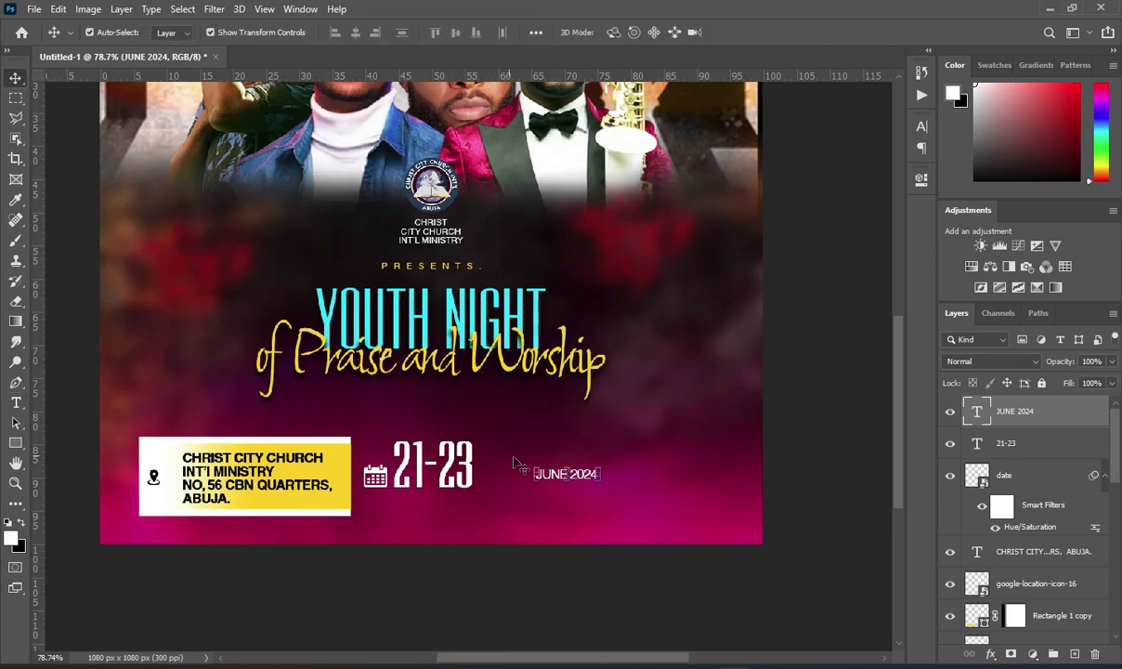
pyautogui.moveTo(585, 474); pyautogui.dragTo(474, 496)
pyautogui.press('Return')
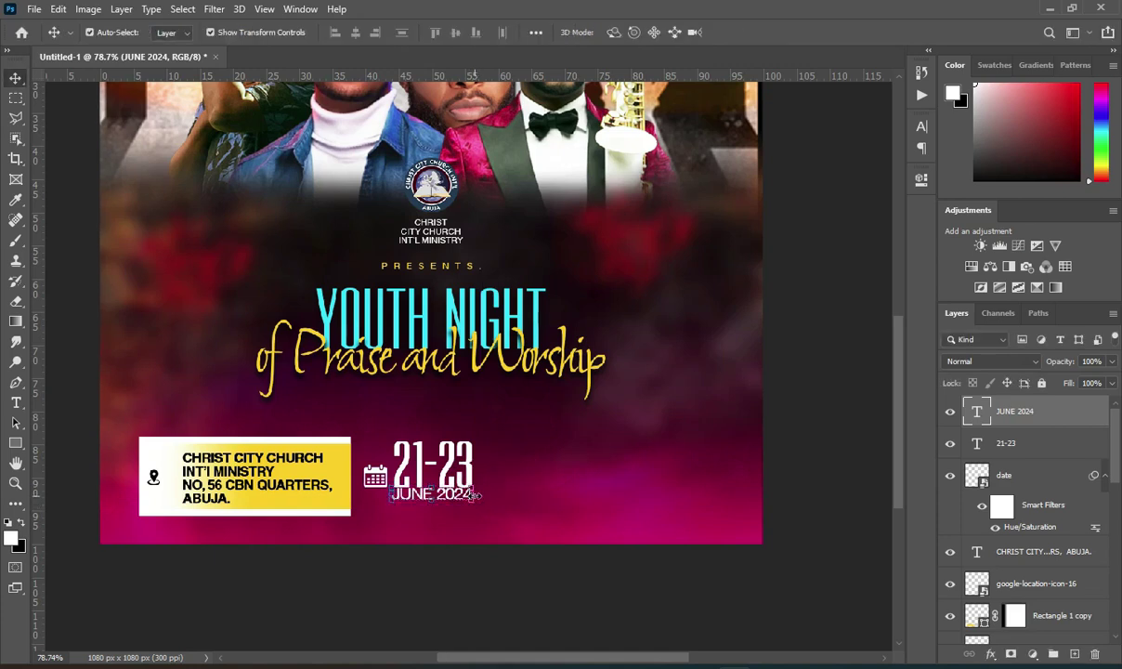
pyautogui.click(834, 476)
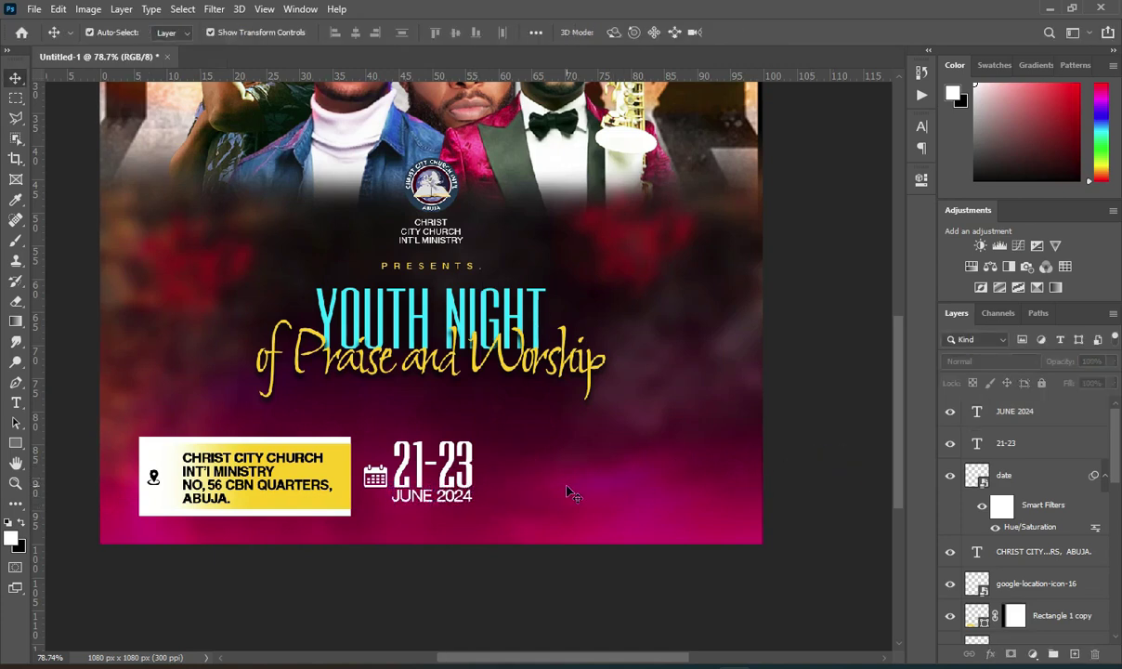
# Shift the 21-23 and JUNE 2024 text layers slightly down together beside the calendar icon
pyautogui.click(451, 499)
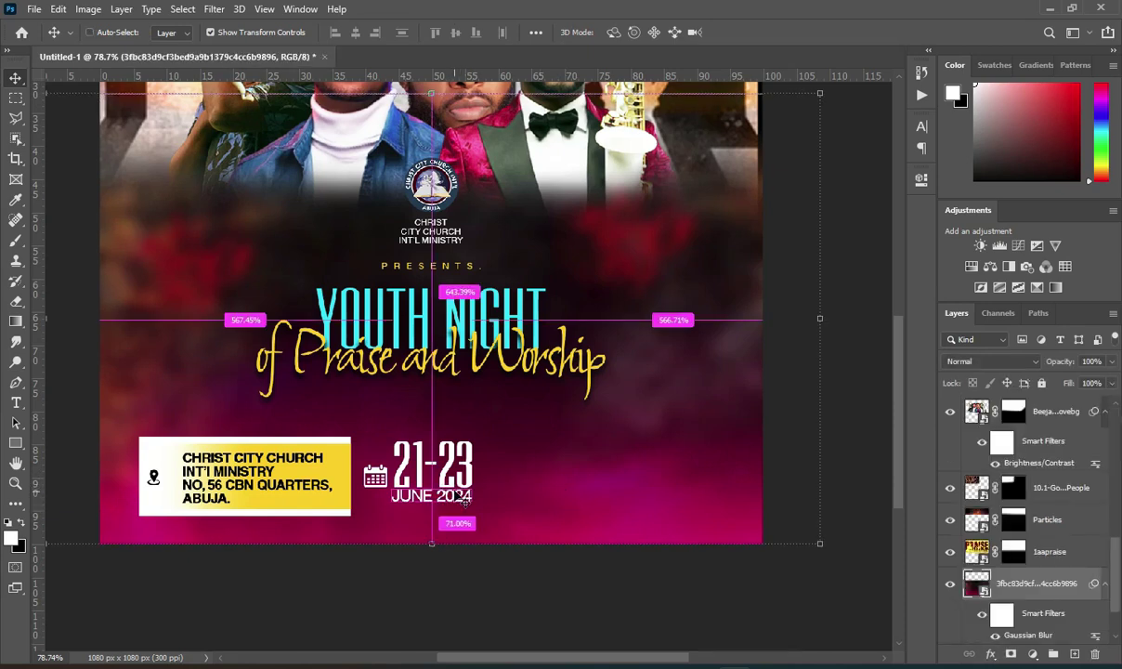
pyautogui.click(456, 500)
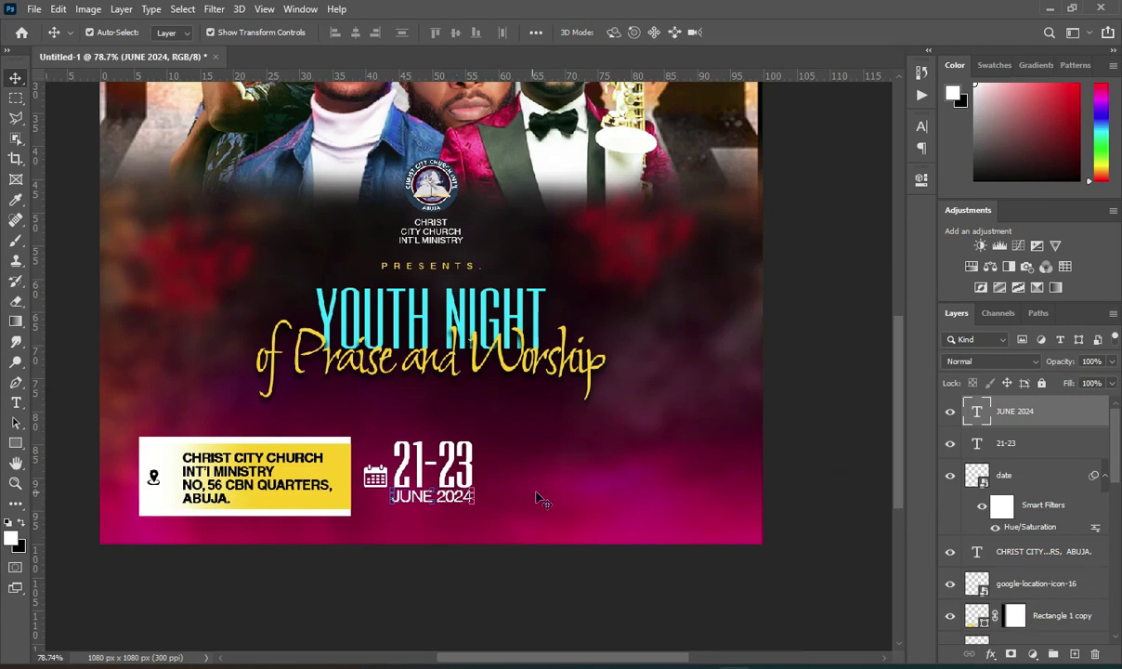
pyautogui.click(808, 479)
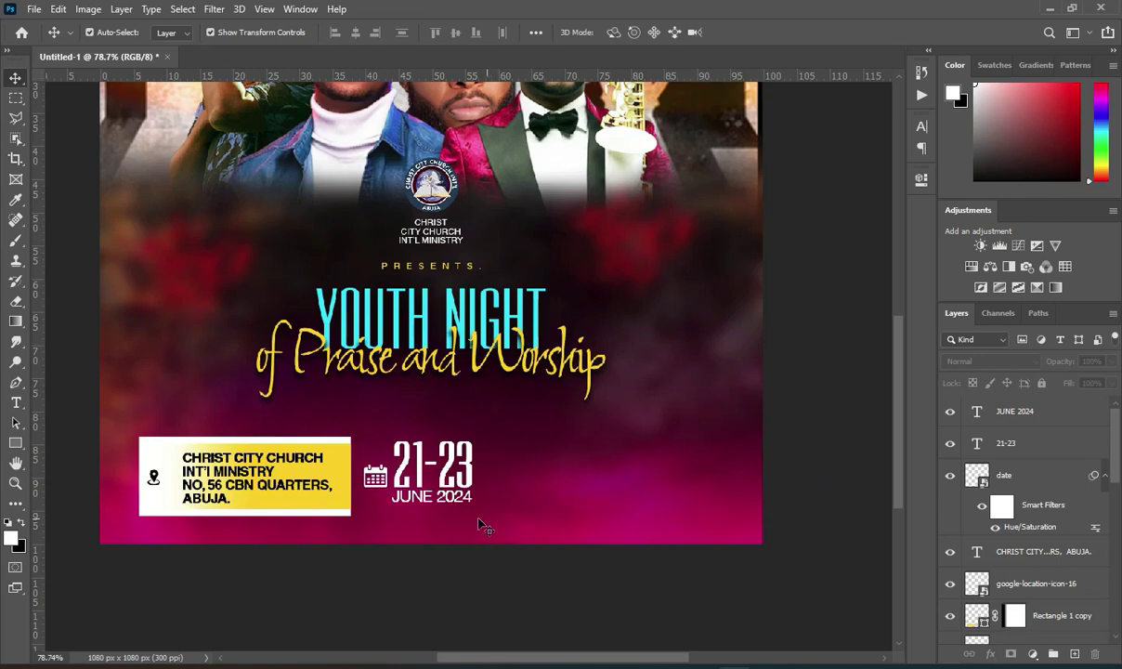
pyautogui.click(1027, 444)
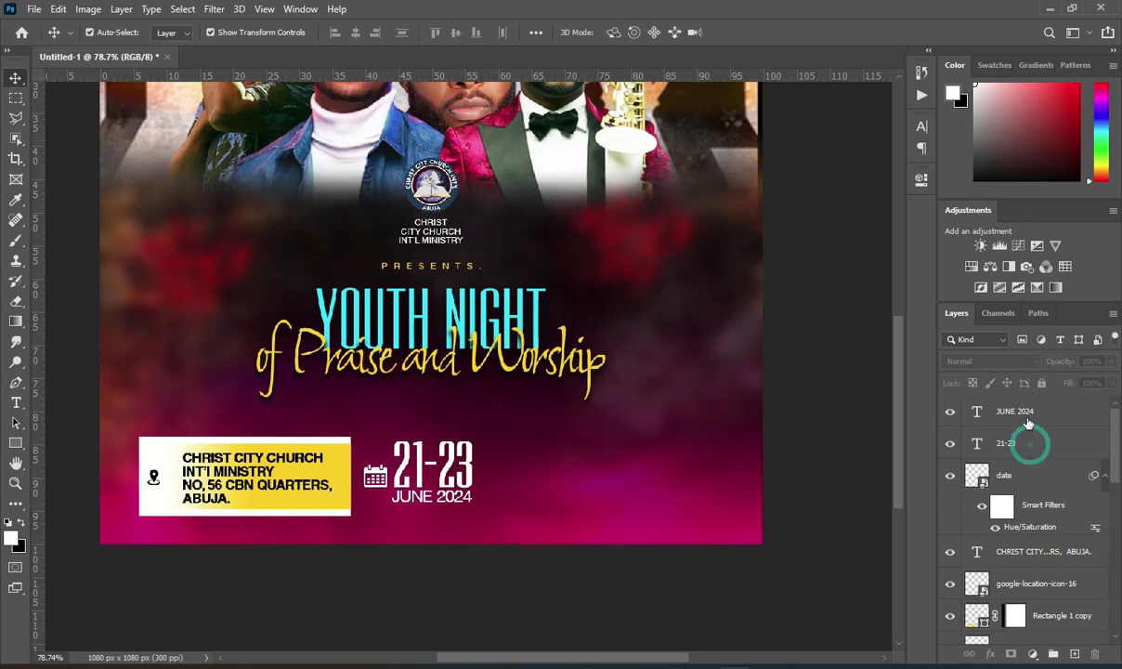
pyautogui.keyDown('shift'); pyautogui.click(1027, 414); pyautogui.keyUp('shift')
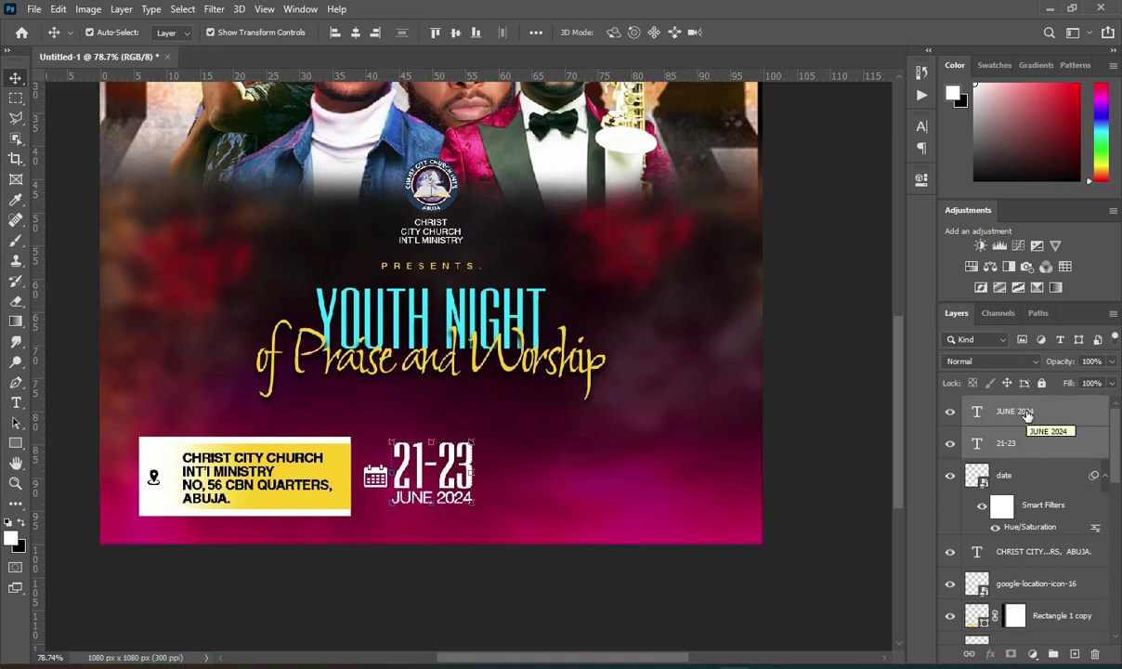
pyautogui.click(813, 423)
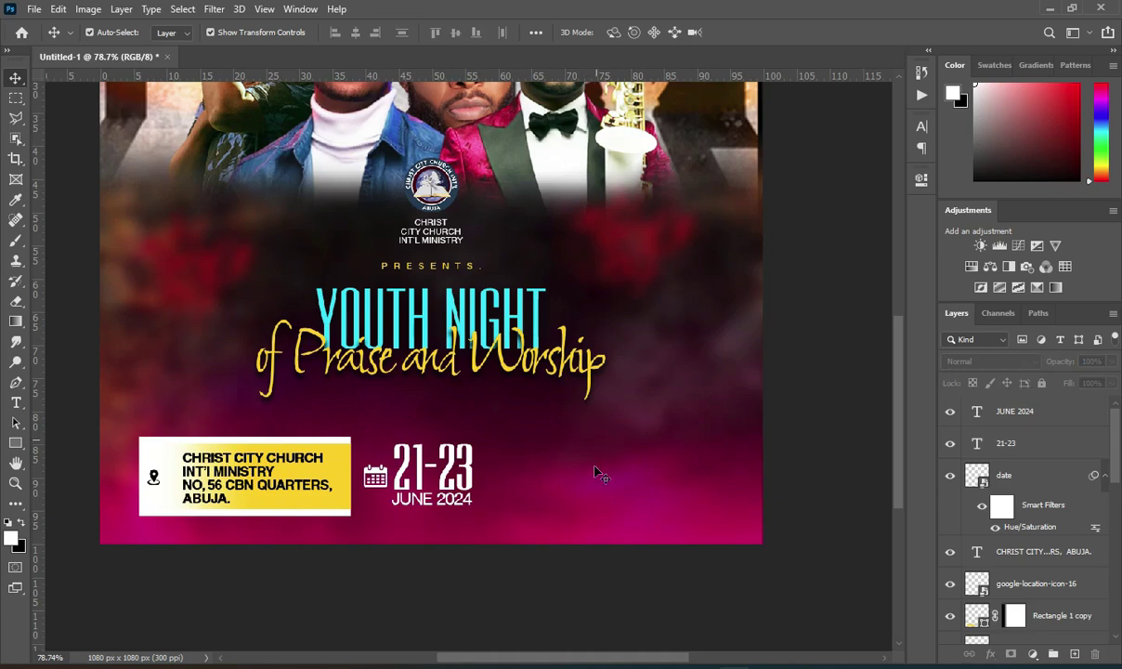
# Place the 8004-200 clock image from the Youth Night folder, scaled to about 5%, to the right of the 21-23 date text
pyautogui.hotkey('alt', 'Tab')
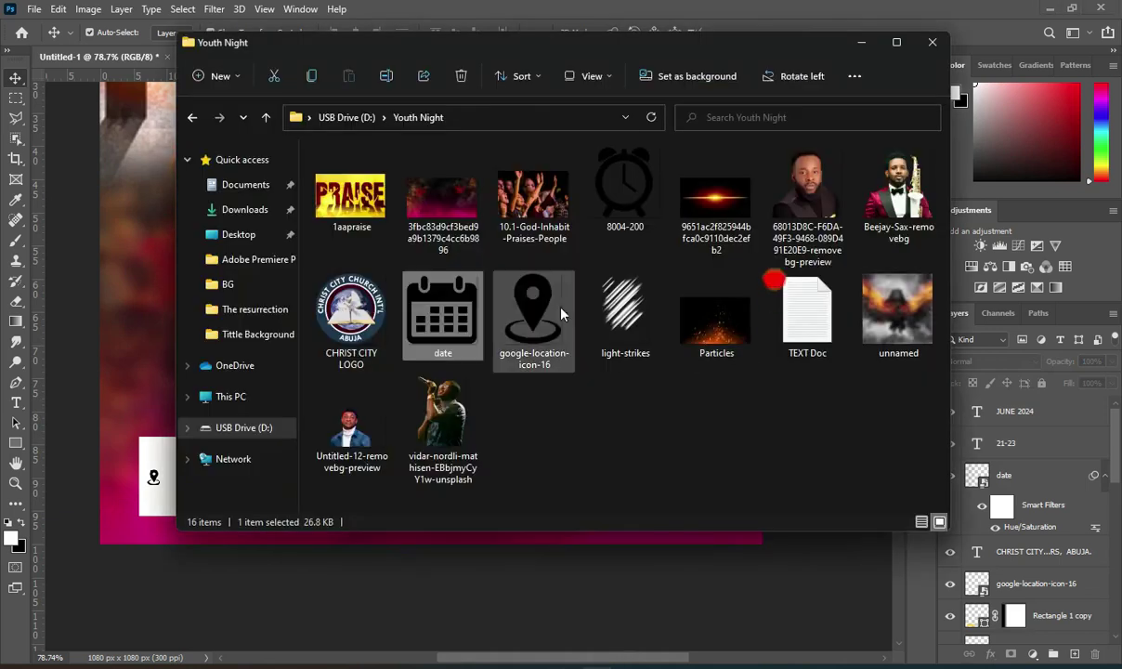
pyautogui.click(633, 213)
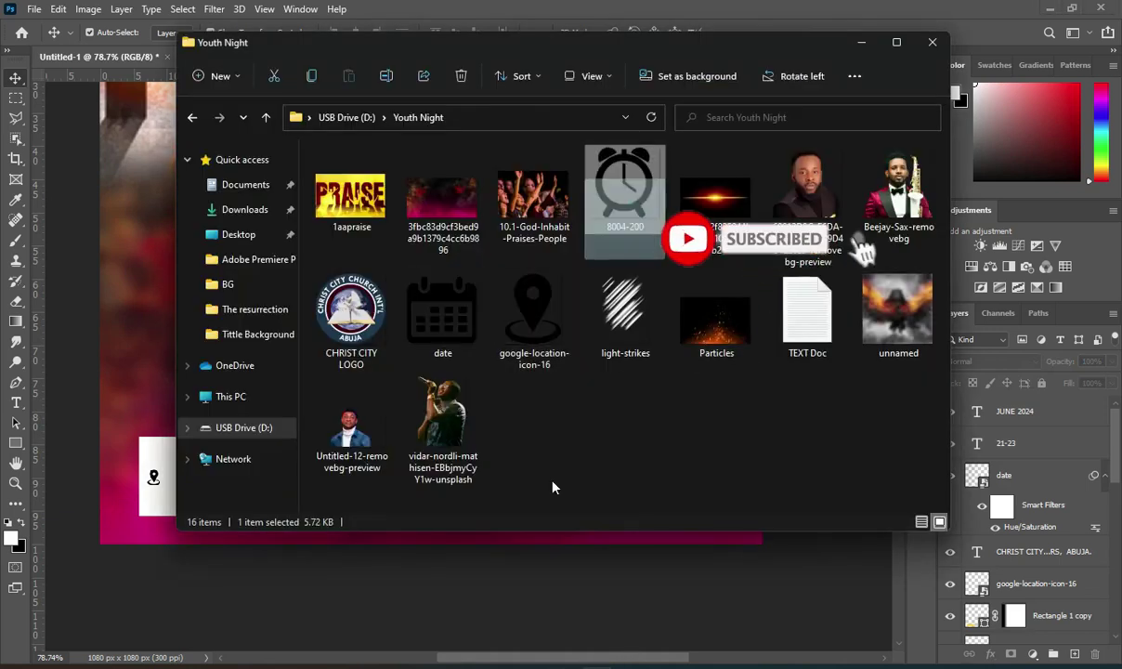
pyautogui.click(494, 594)
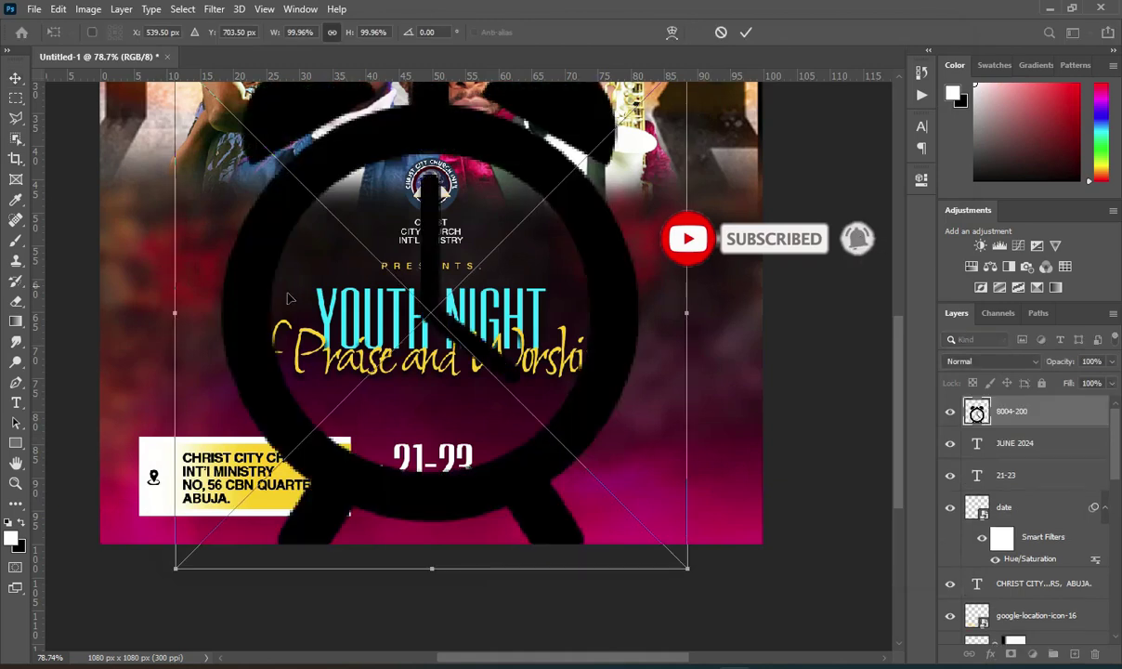
pyautogui.moveTo(177, 315); pyautogui.dragTo(580, 471)
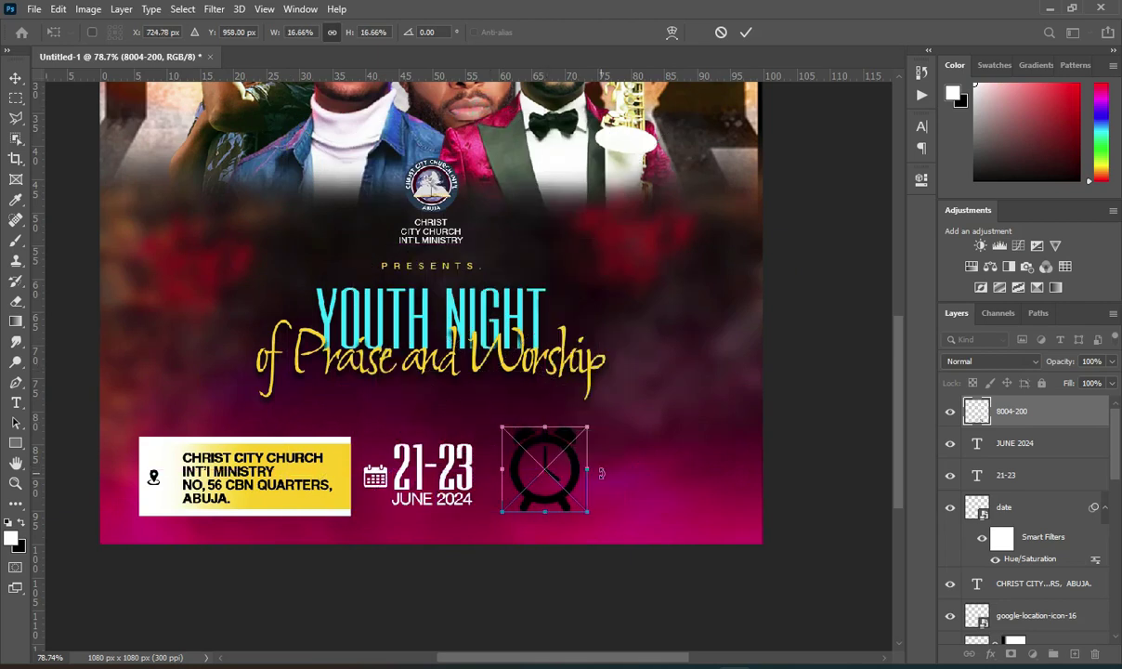
pyautogui.moveTo(588, 469); pyautogui.dragTo(520, 477)
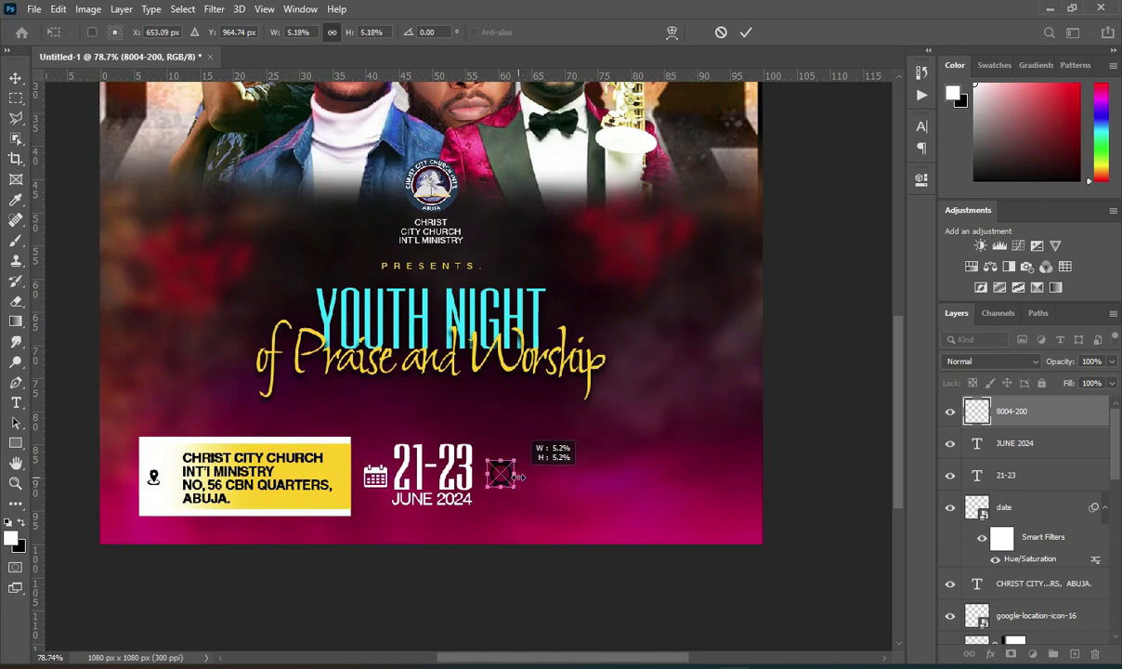
pyautogui.press('Return')
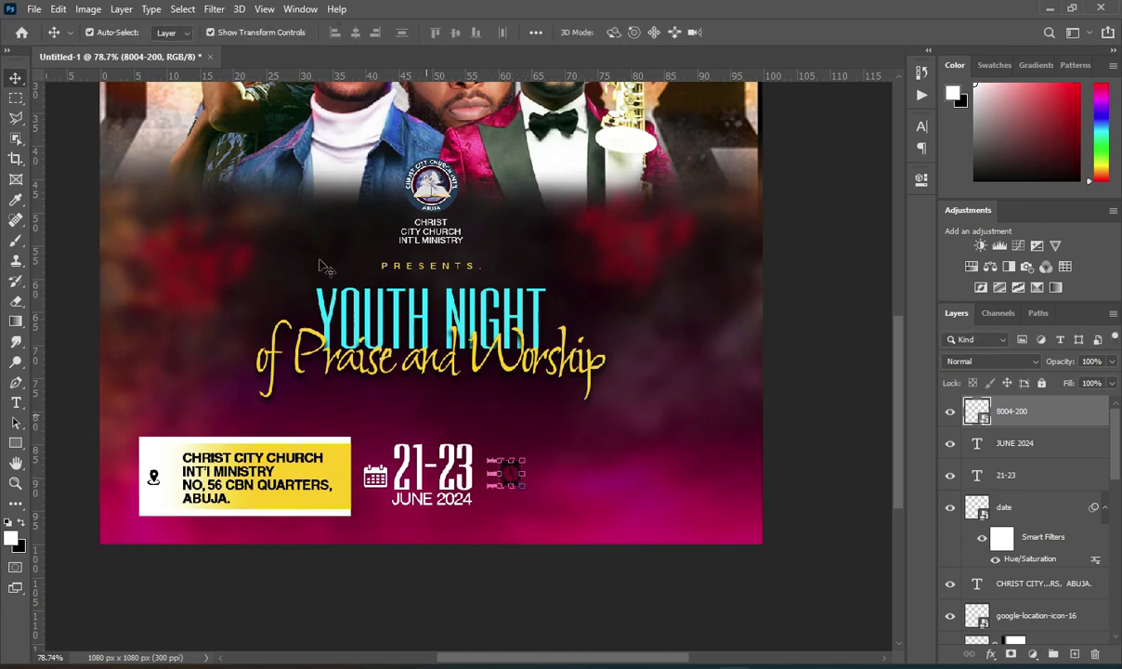
# Turn the clock icon white with a Hue/Saturation adjustment at maximum Lightness, and fine-tune its placement beside the date
pyautogui.click(89, 9)
pyautogui.moveTo(151, 49)
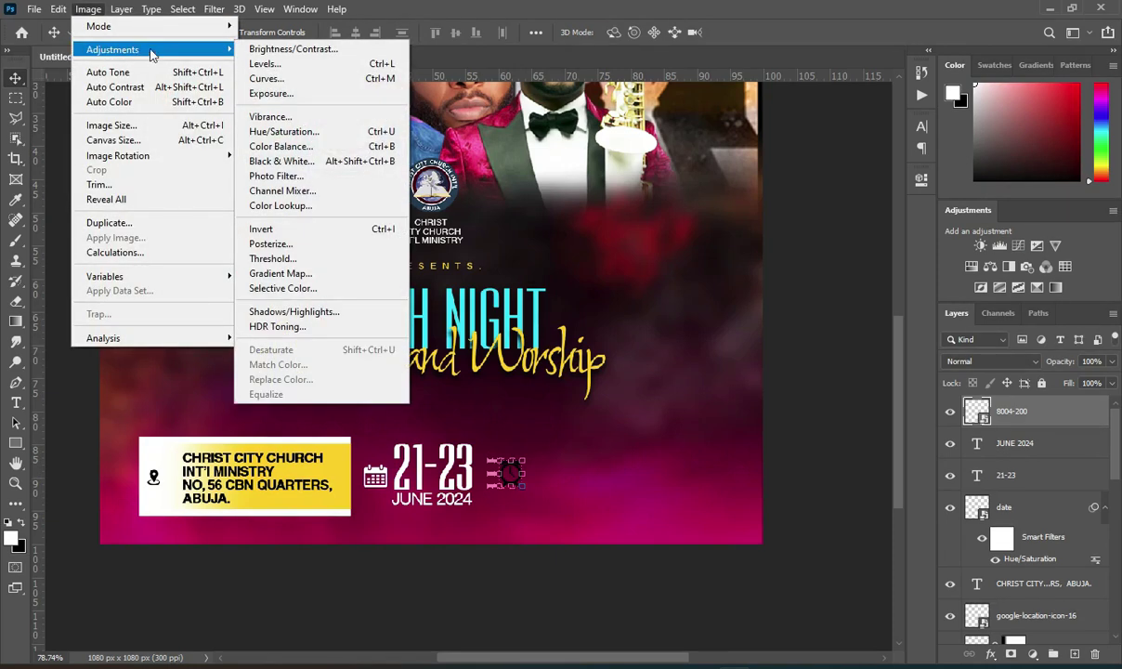
pyautogui.click(284, 131)
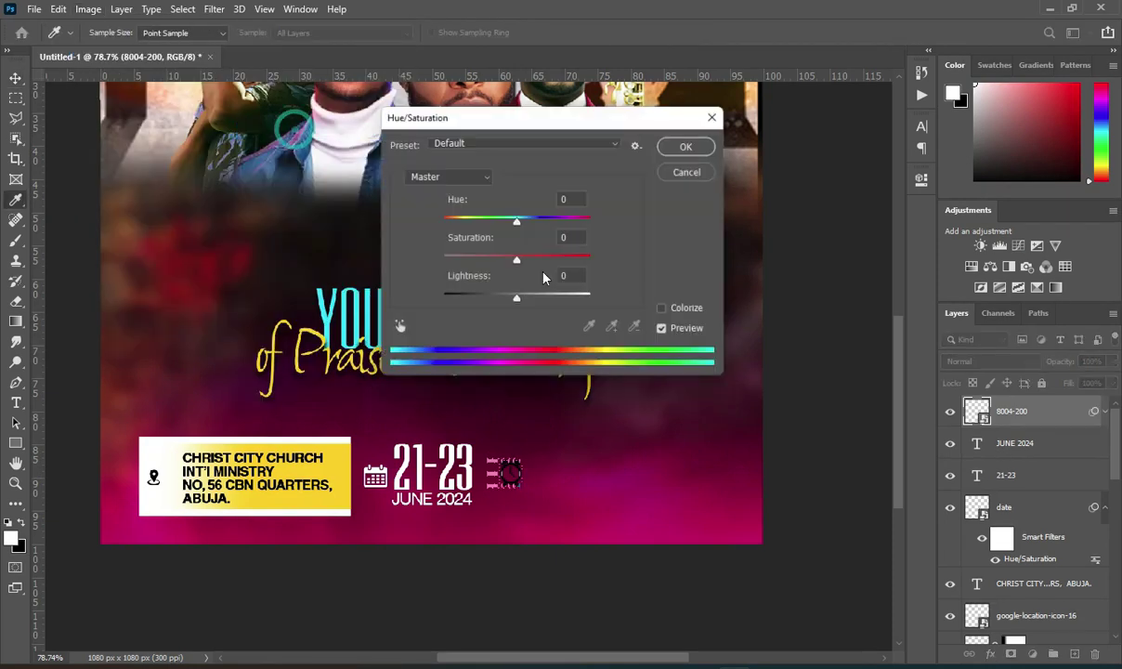
pyautogui.moveTo(518, 302); pyautogui.dragTo(641, 299)
pyautogui.click(693, 143)
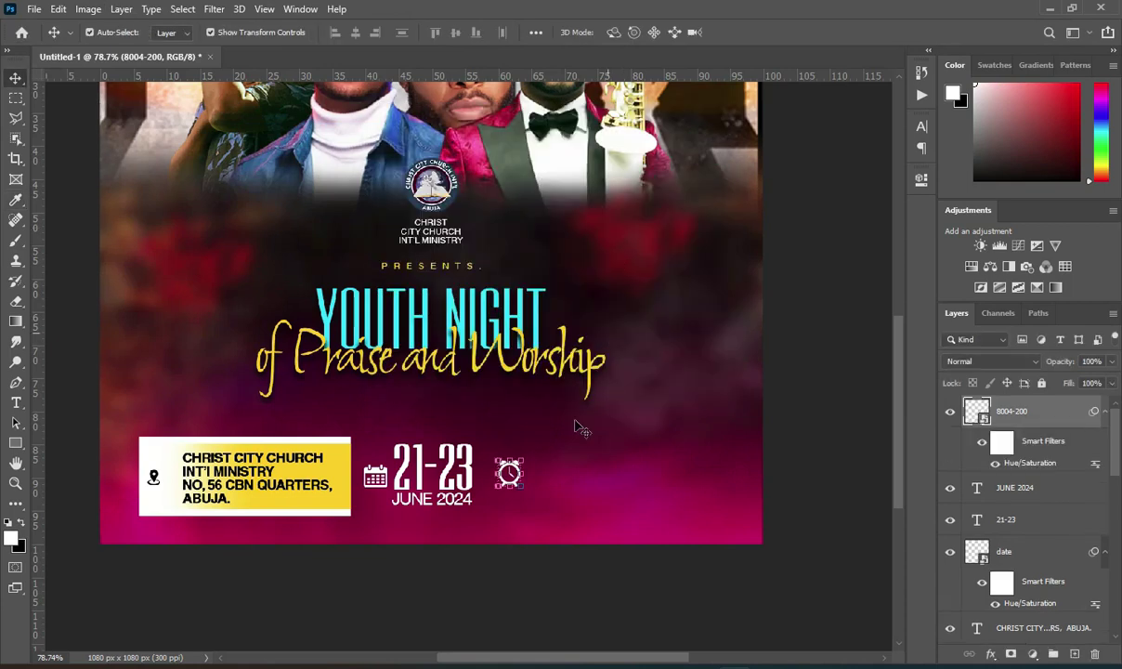
pyautogui.moveTo(516, 457); pyautogui.dragTo(516, 459)
pyautogui.press('Return')
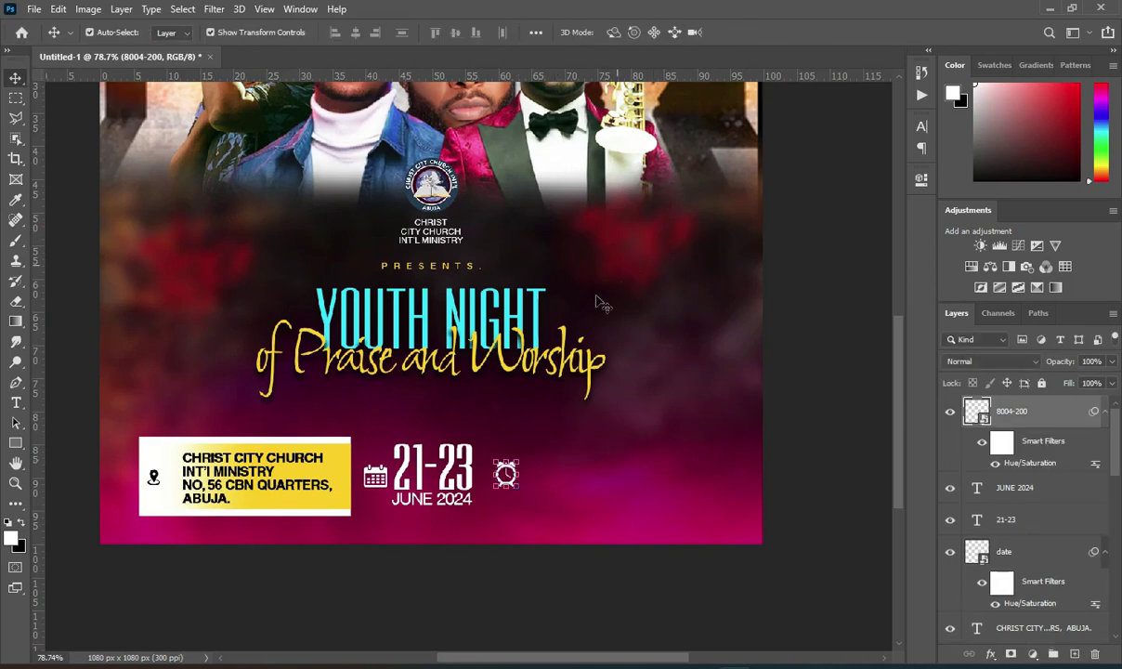
# Duplicate the 21-23 text layer, move the copy to the top of the layer stack, and place it directly right of the clock icon
pyautogui.click(472, 460)
pyautogui.moveTo(1047, 517); pyautogui.dragTo(1089, 653)
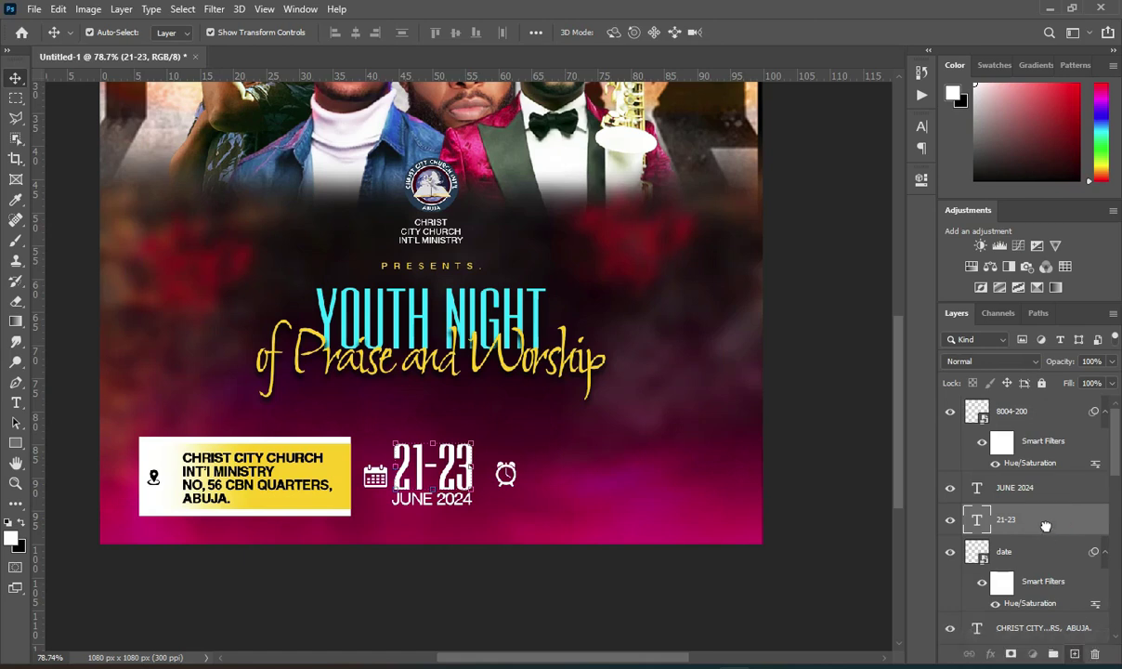
pyautogui.moveTo(1041, 522); pyautogui.dragTo(1076, 409)
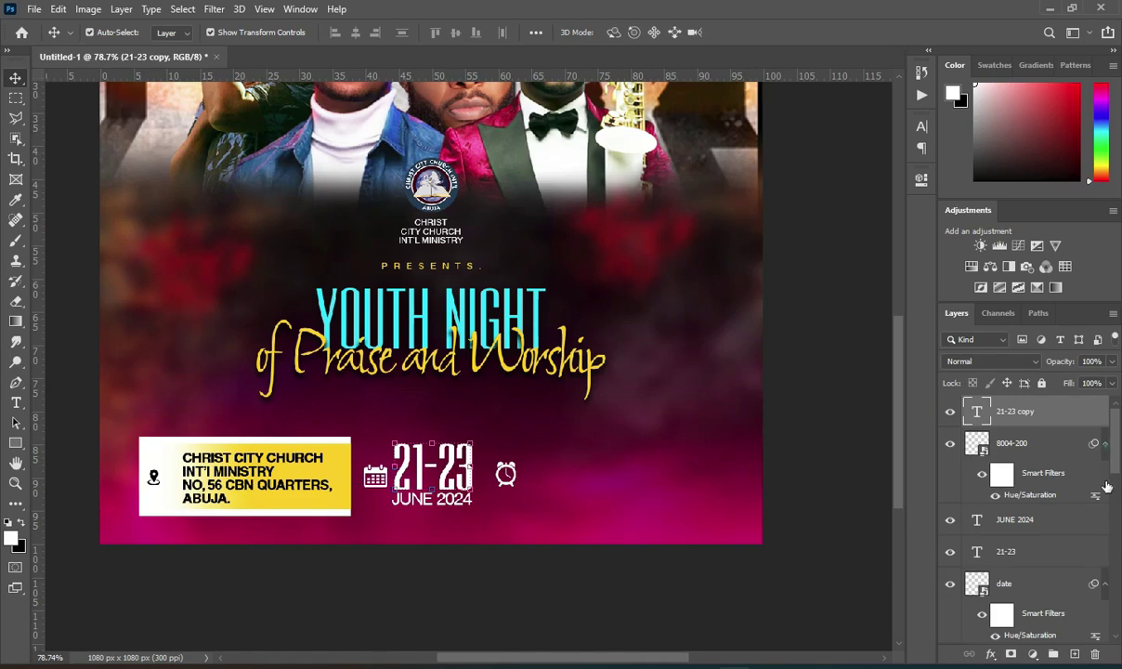
pyautogui.click(1104, 443)
pyautogui.click(1104, 539)
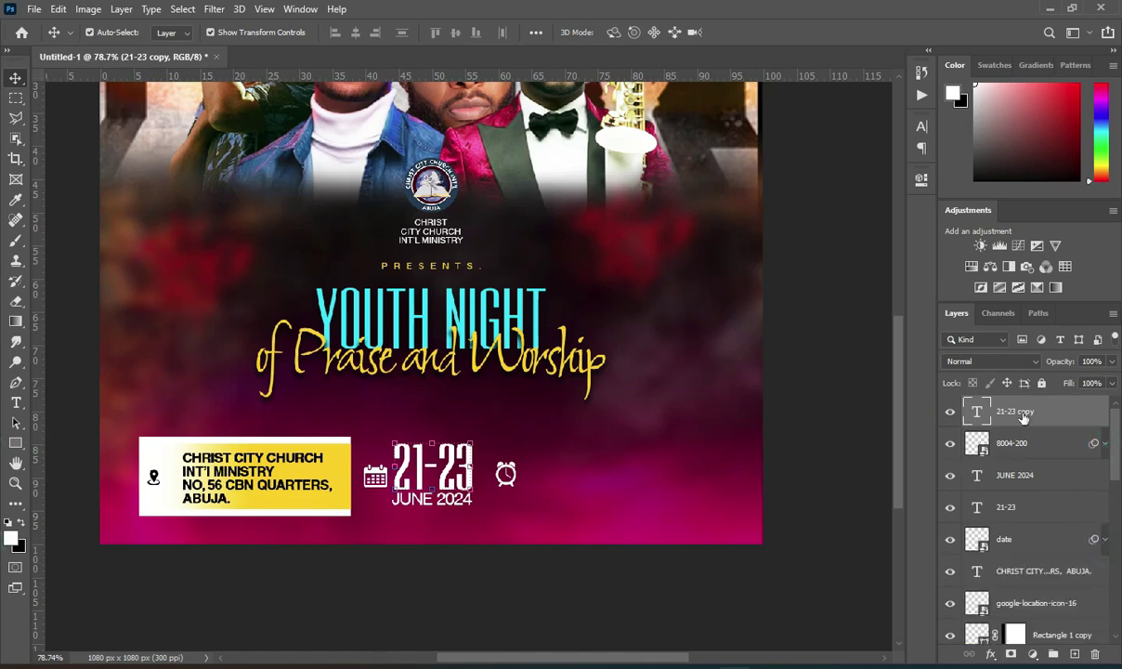
pyautogui.moveTo(420, 466); pyautogui.dragTo(552, 469)
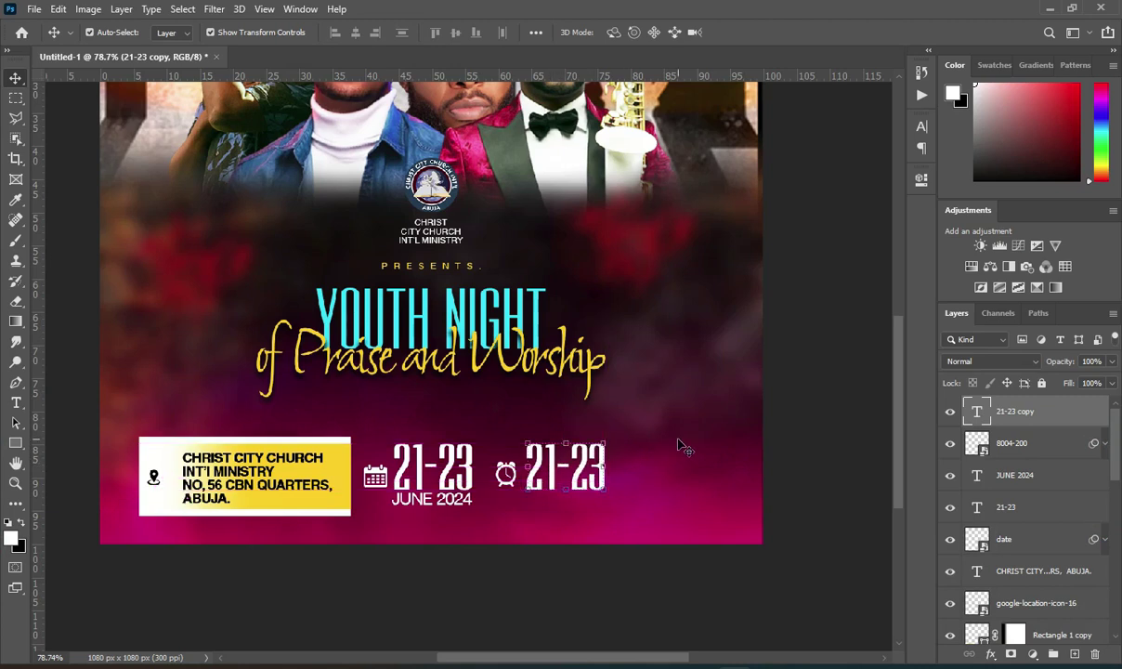
pyautogui.press('Right')
pyautogui.press('Right')
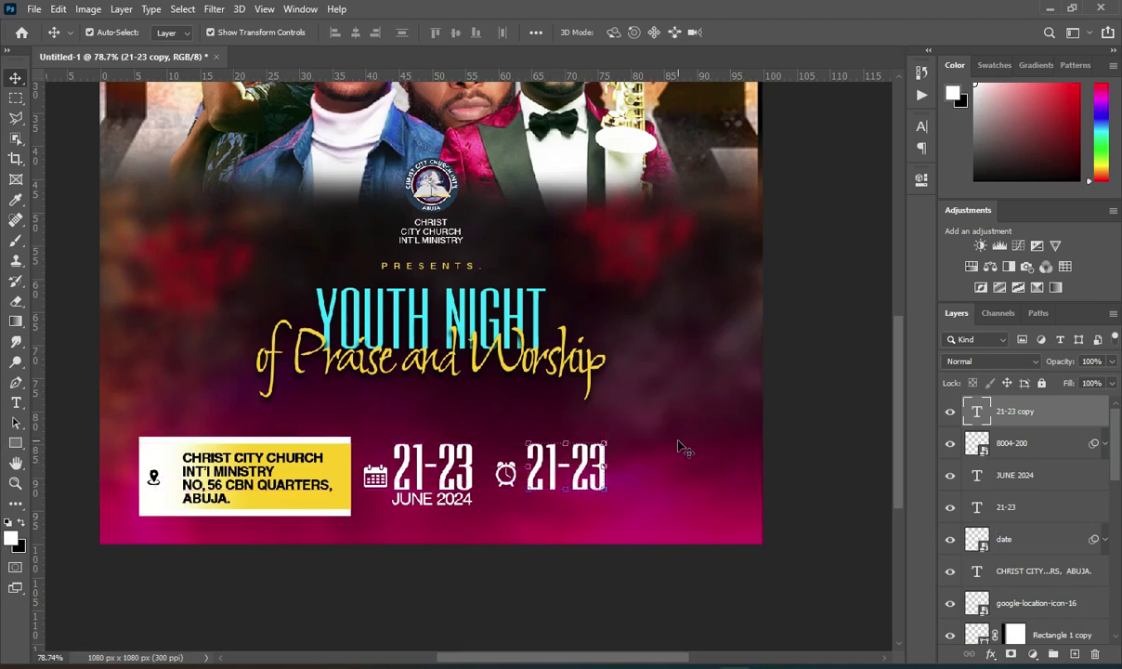
# Duplicate the JUNE 2024 text layer, bring the copy to the top of the stack, and place it beneath the second 21-23
pyautogui.click(454, 504)
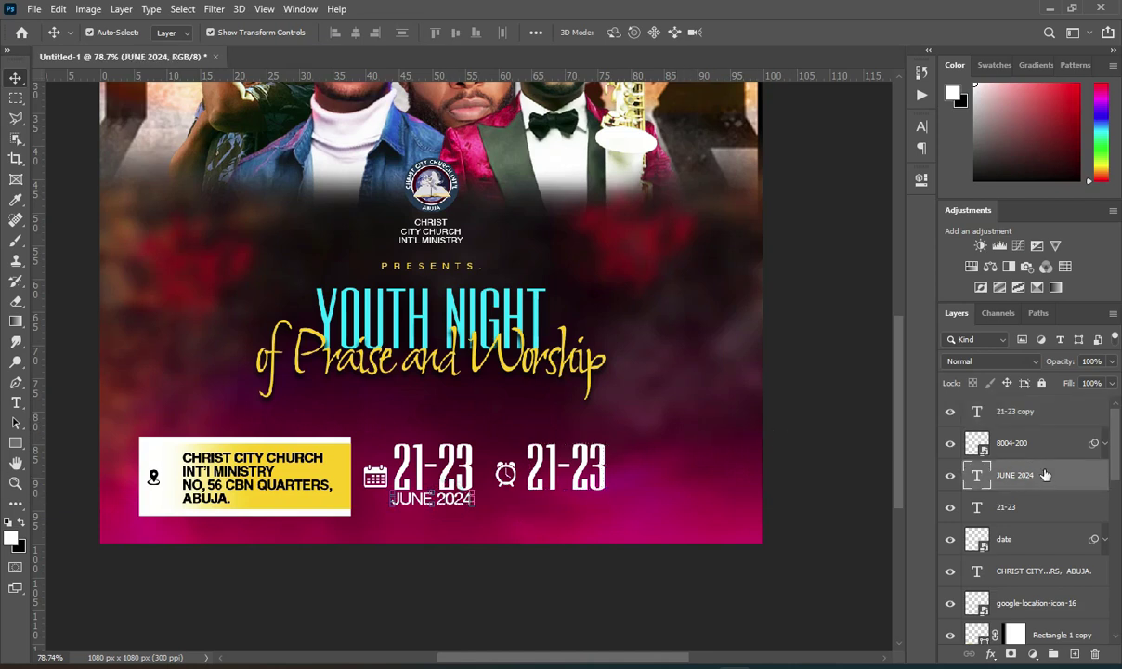
pyautogui.hotkey('ctrl', 'j')
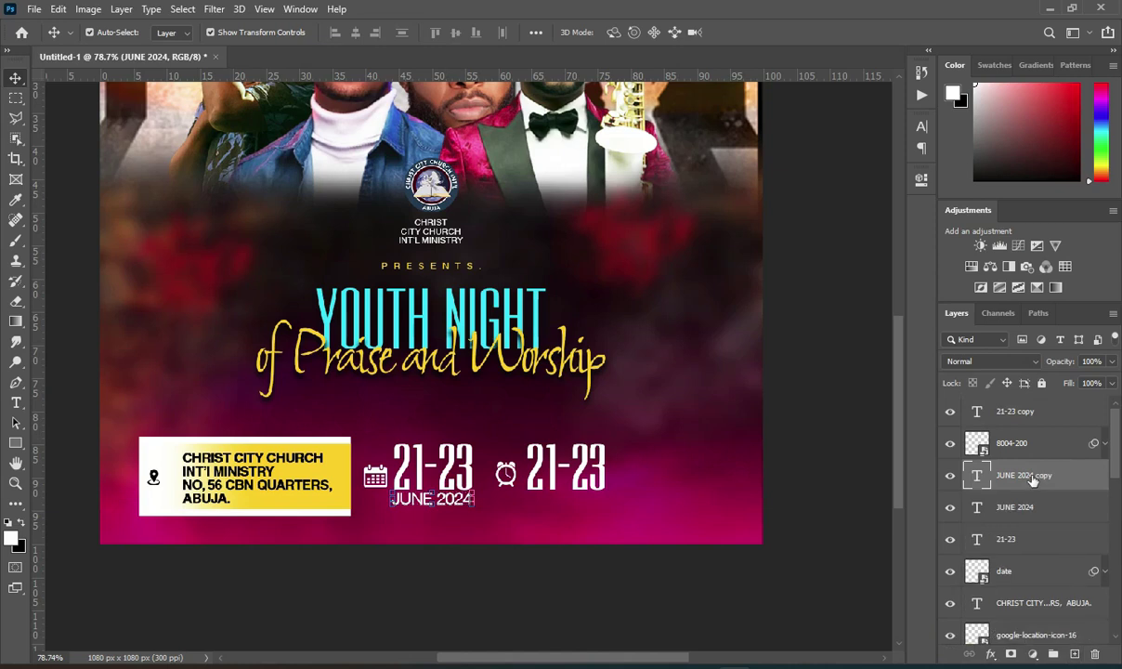
pyautogui.hotkey('ctrl', 'shift', ']')
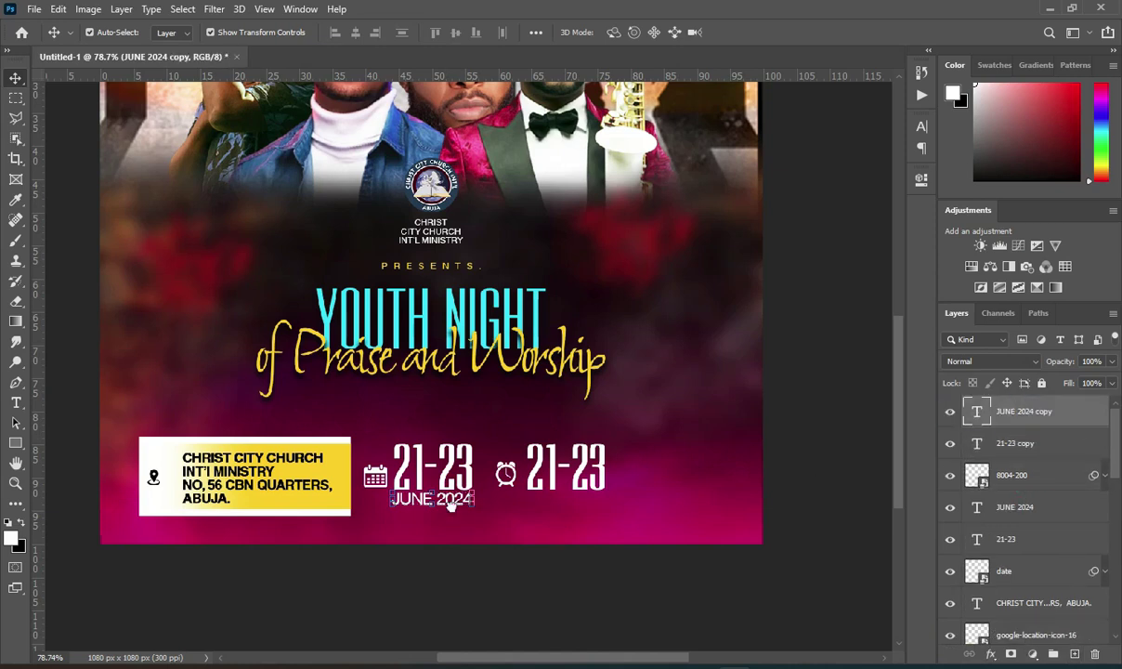
pyautogui.moveTo(451, 503); pyautogui.dragTo(593, 509)
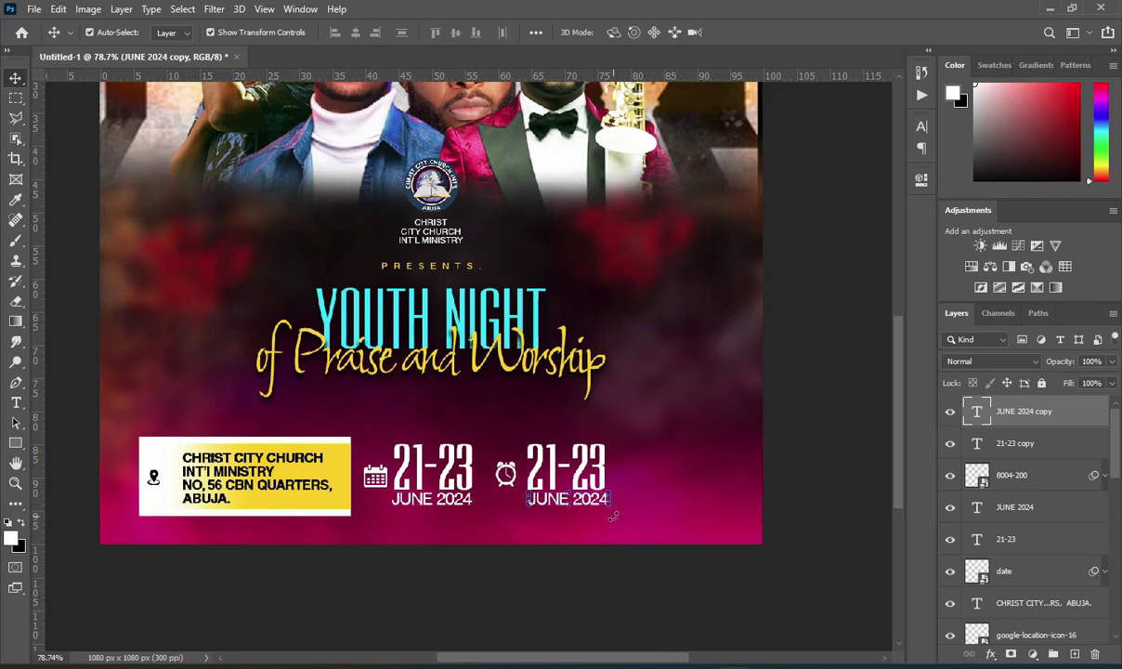
# Replace the copied JUNE 2024 text with DAILY and centre it beneath the second 21-23
pyautogui.press('t')
pyautogui.click(574, 502)
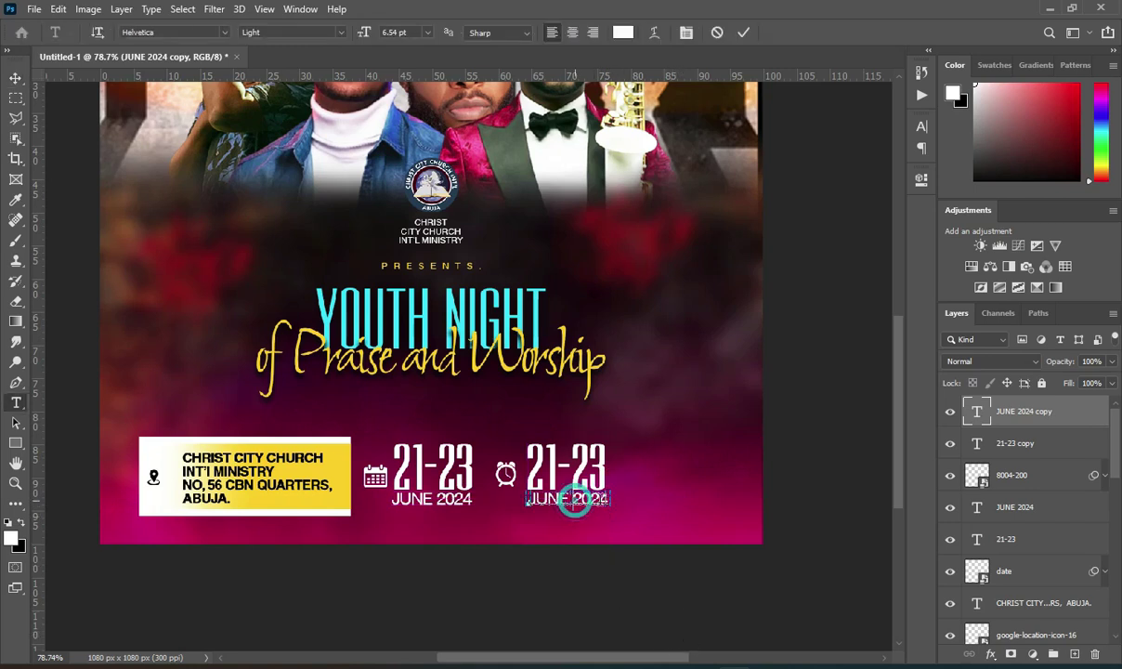
pyautogui.hotkey('ctrl', 'a')
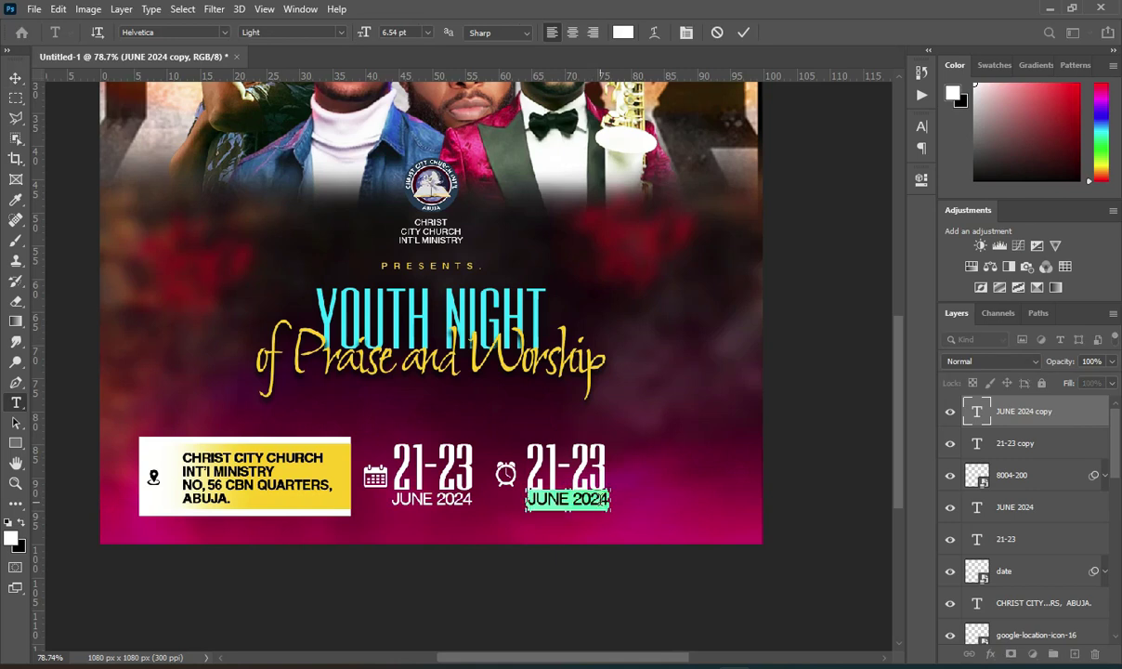
pyautogui.write('DILY')
pyautogui.press('BackSpace')
pyautogui.press('BackSpace')
pyautogui.press('BackSpace')
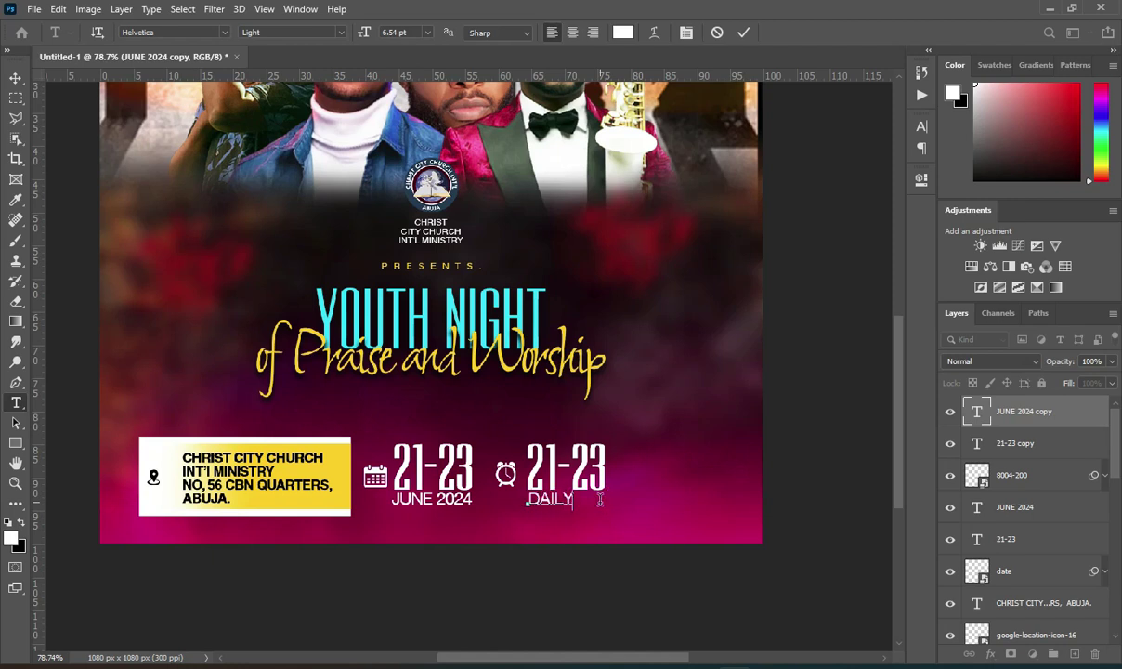
pyautogui.click(746, 33)
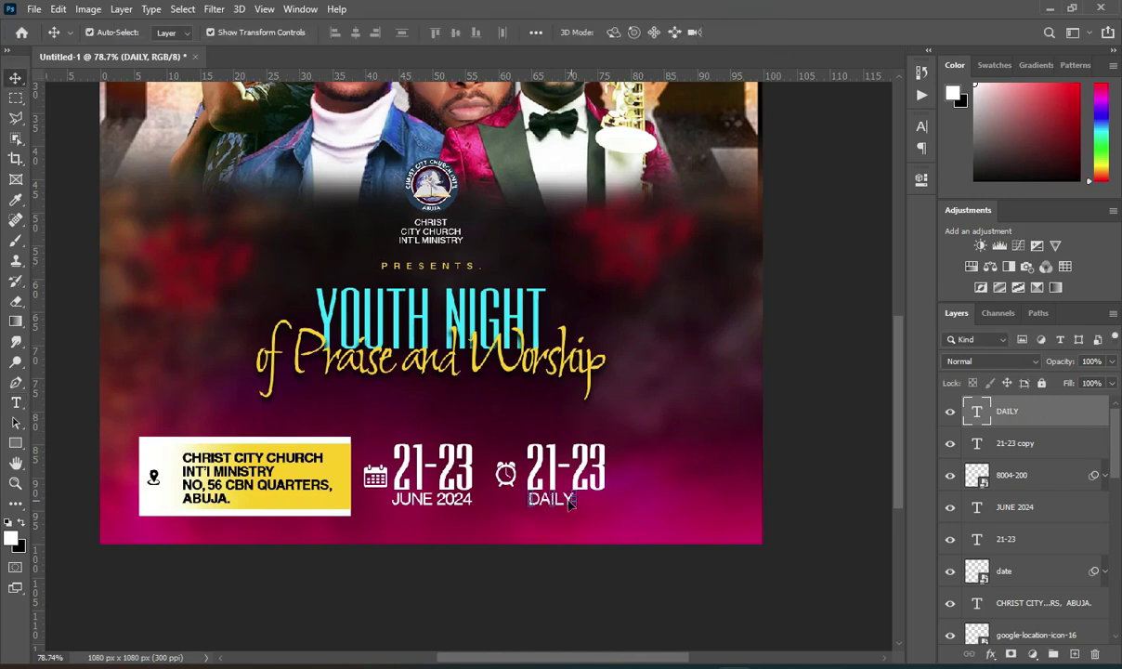
pyautogui.moveTo(552, 500); pyautogui.dragTo(569, 502)
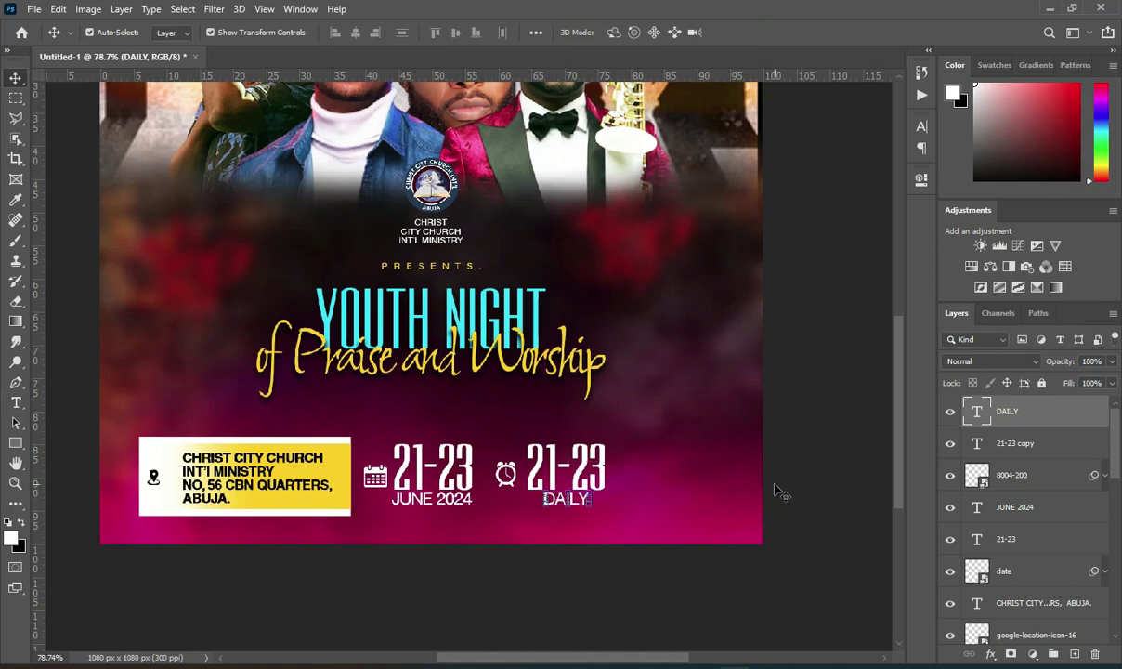
pyautogui.click(777, 490)
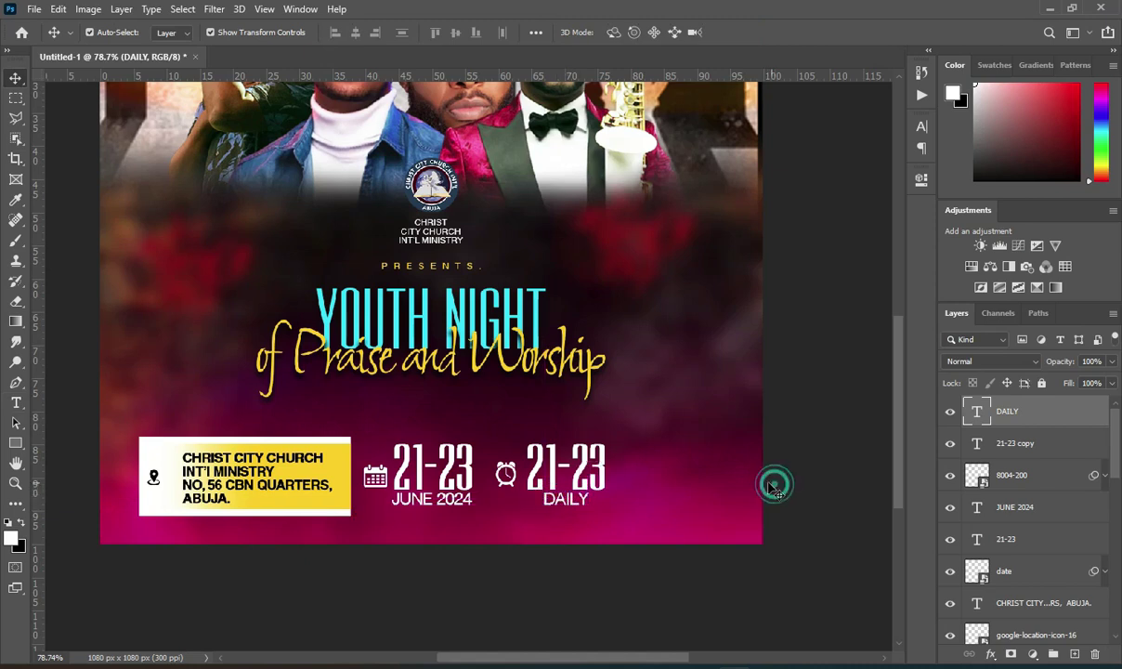
# Copy 5PM from TEXT Doc in Notepad and replace the second 21-23 text beside the clock icon with it
pyautogui.click(587, 474)
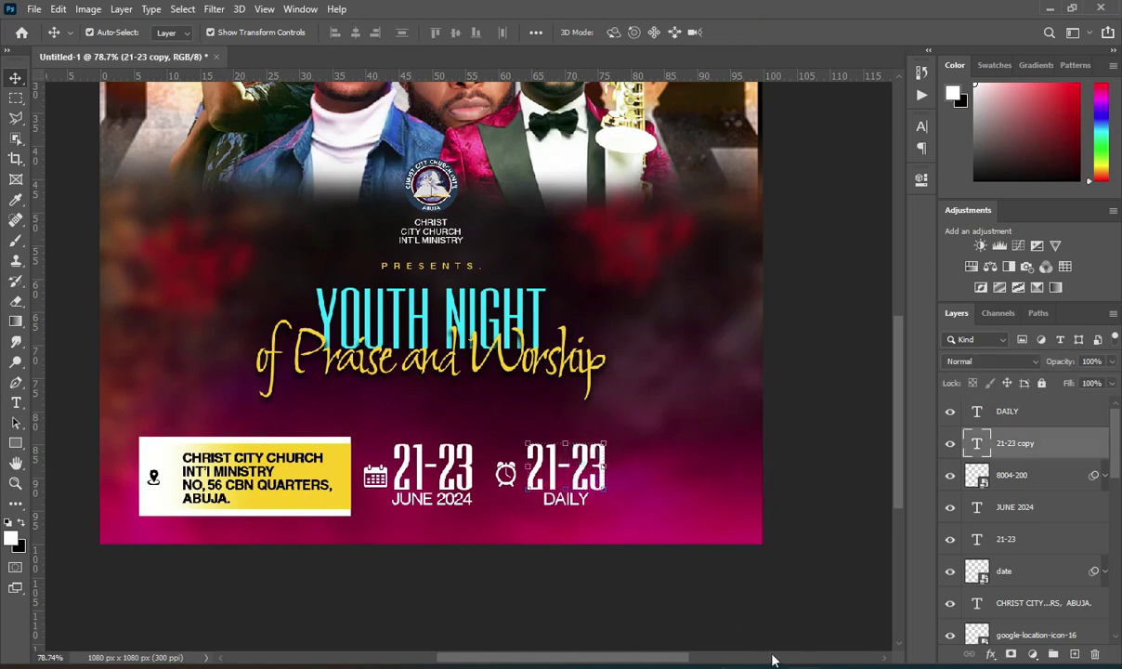
pyautogui.hotkey('alt', 'Tab')
pyautogui.doubleClick(191, 376)
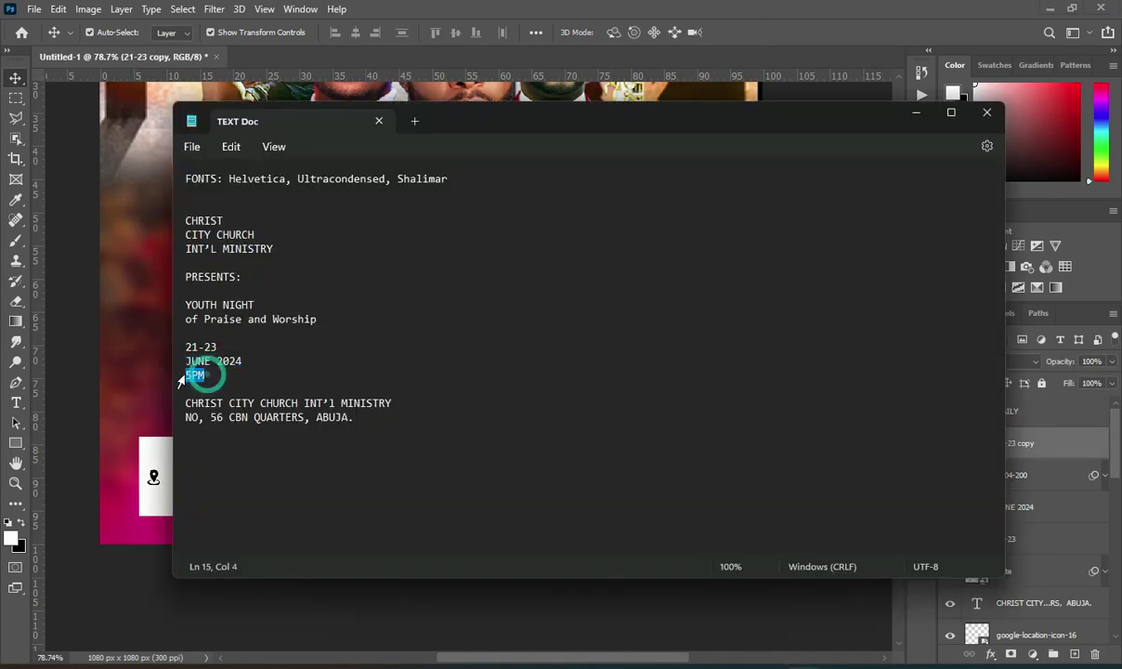
pyautogui.click(916, 112)
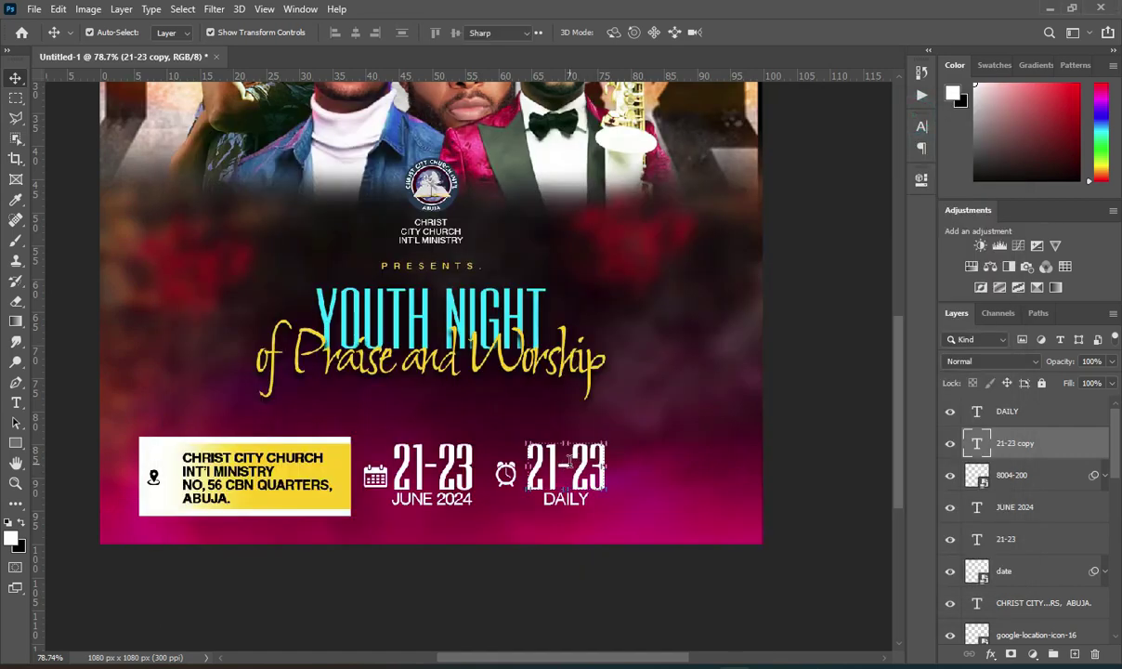
pyautogui.doubleClick(568, 464)
pyautogui.hotkey('ctrl', 'a')
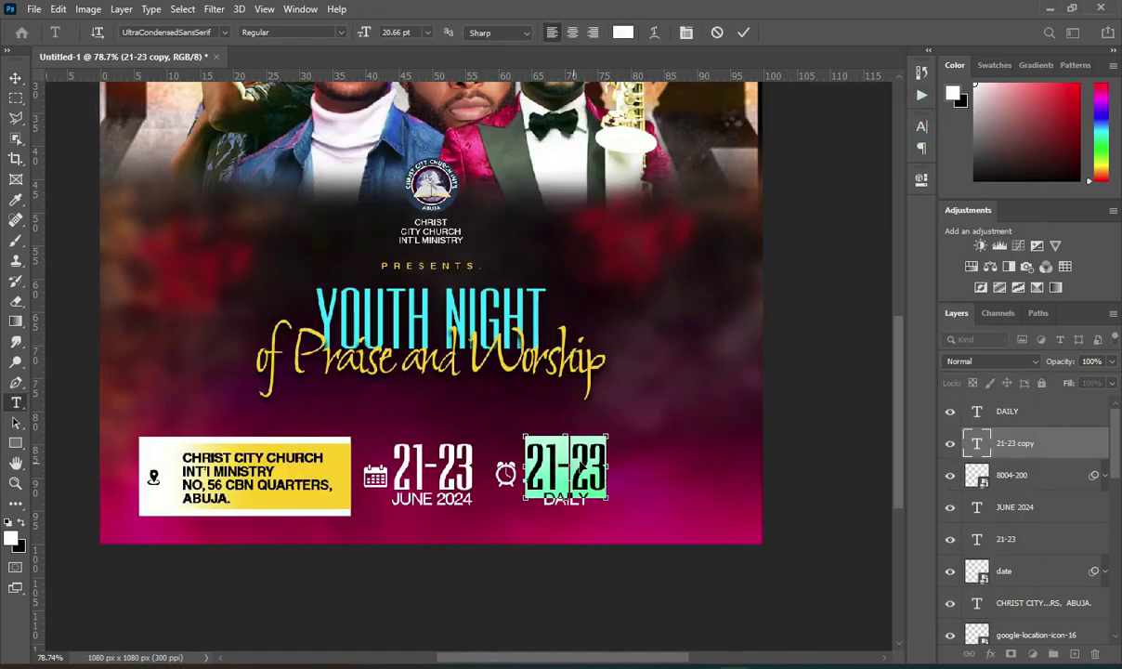
pyautogui.hotkey('ctrl', 'h')
pyautogui.write('5PM')
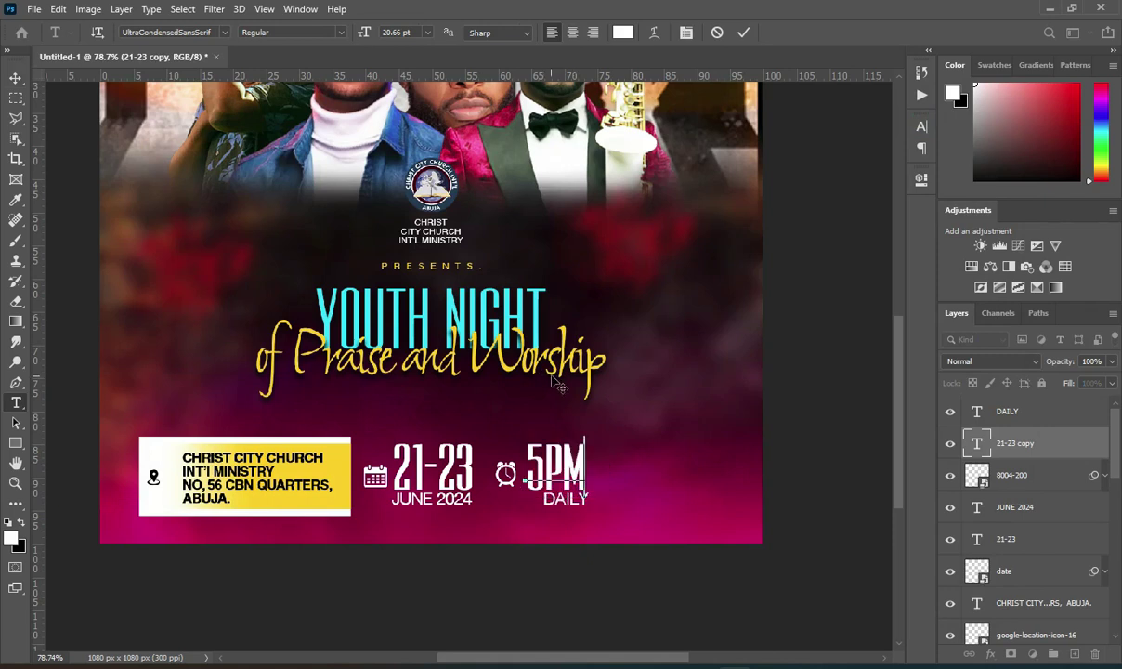
pyautogui.click(743, 32)
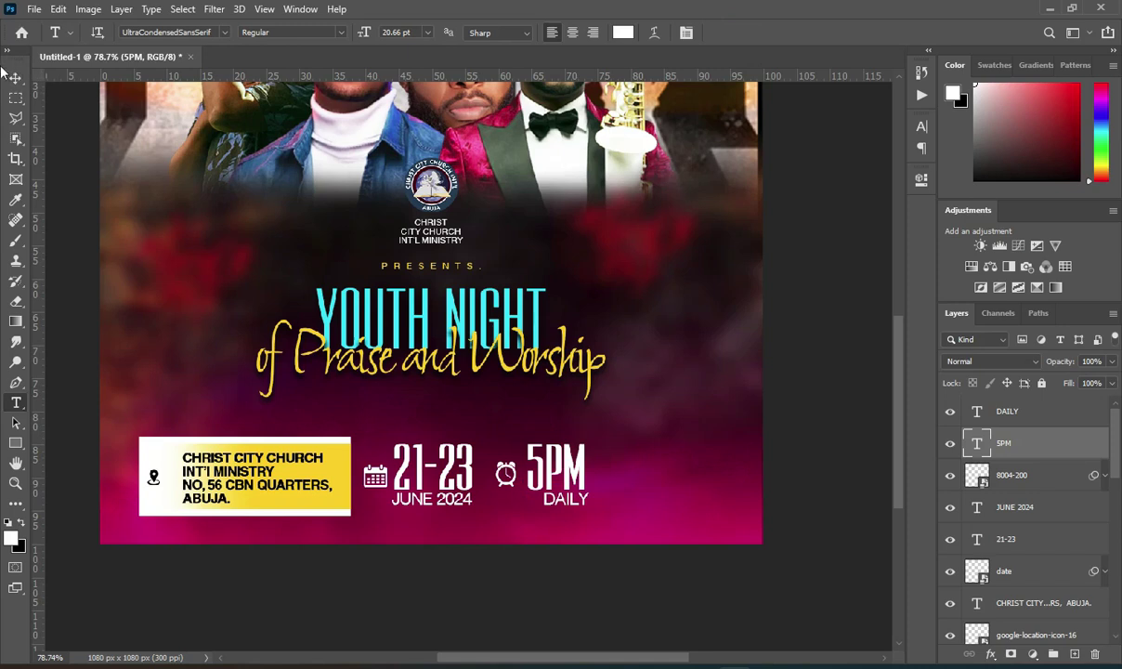
# Shift the DAILY text slightly left so it sits centred beneath 5PM
pyautogui.click(15, 77)
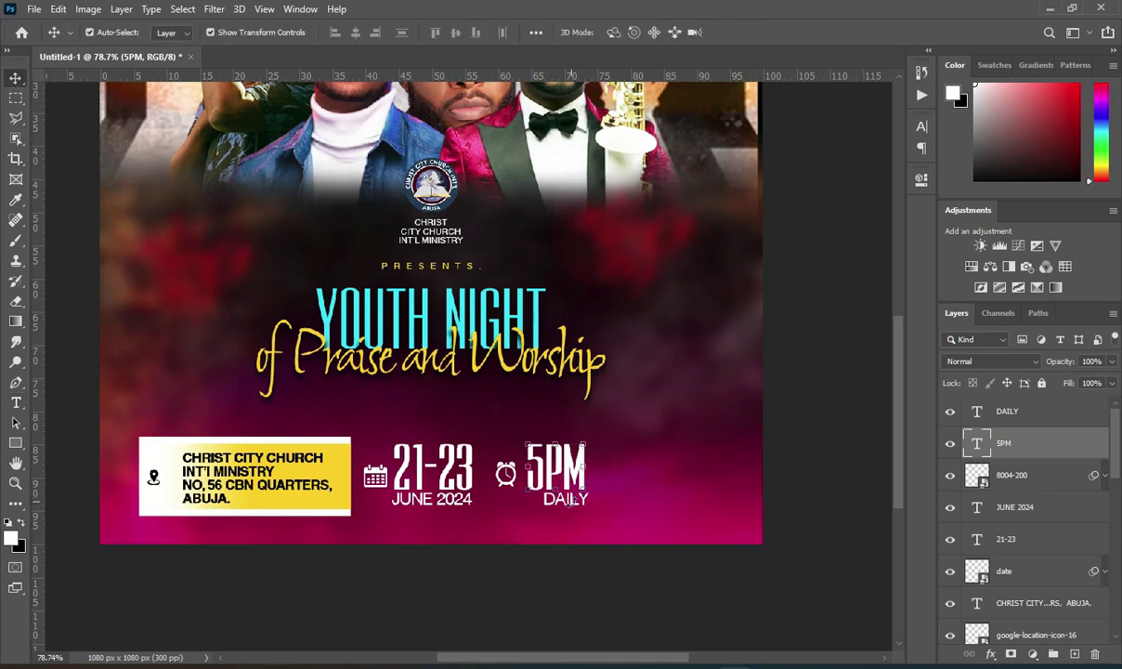
pyautogui.moveTo(570, 500); pyautogui.dragTo(564, 506)
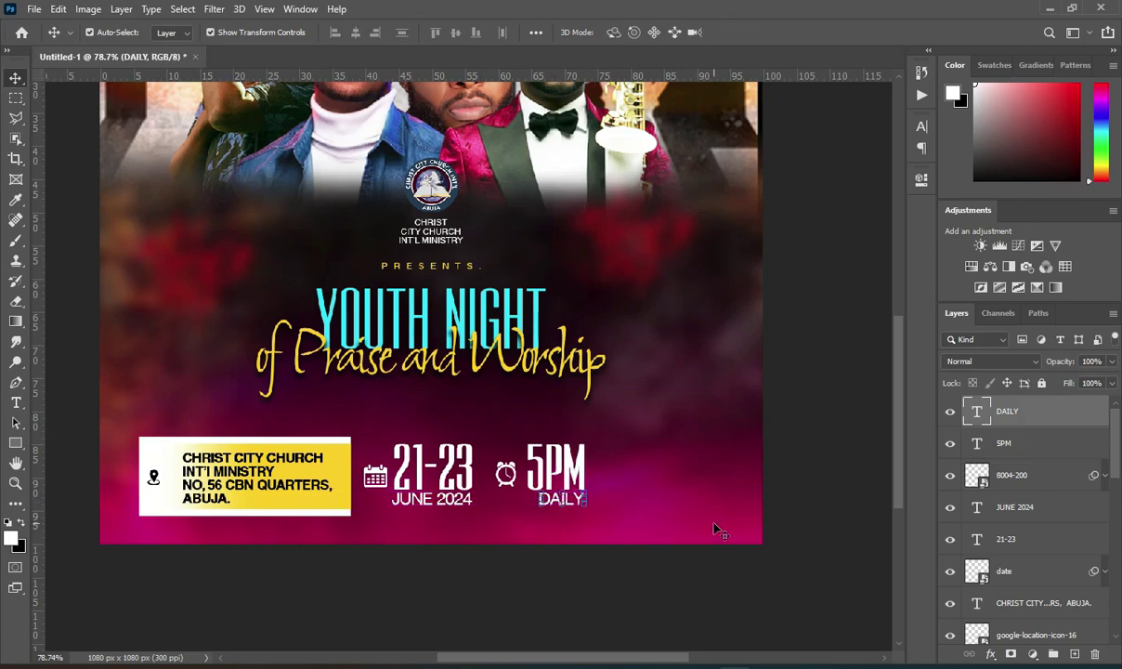
pyautogui.press('Left')
pyautogui.press('Left')
pyautogui.press('Left')
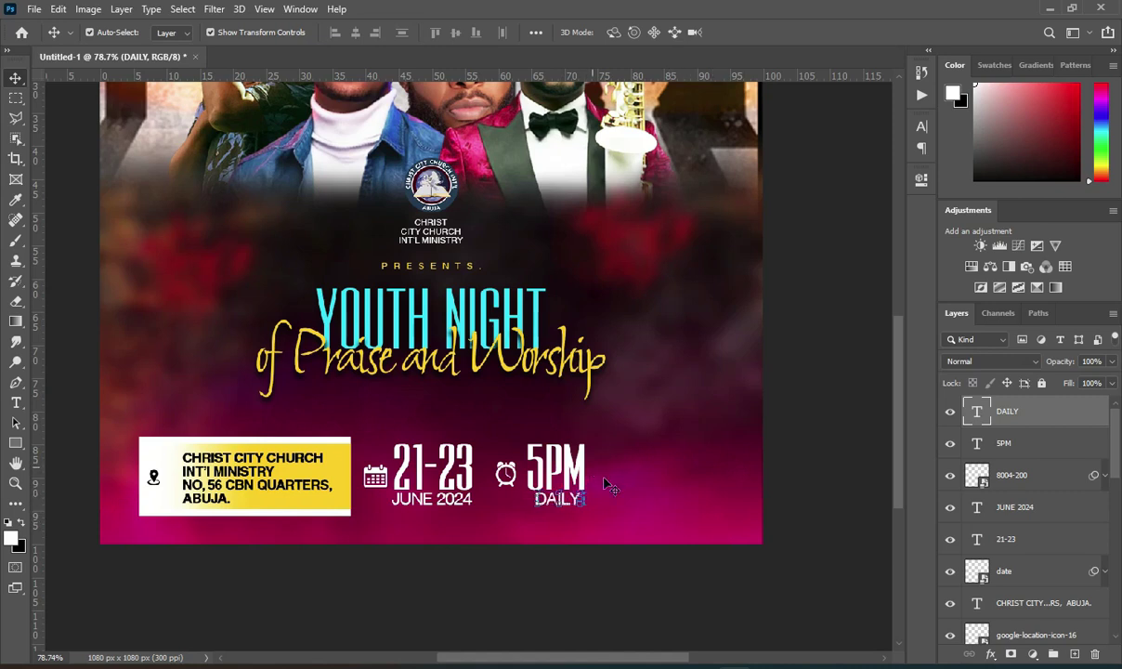
pyautogui.click(822, 493)
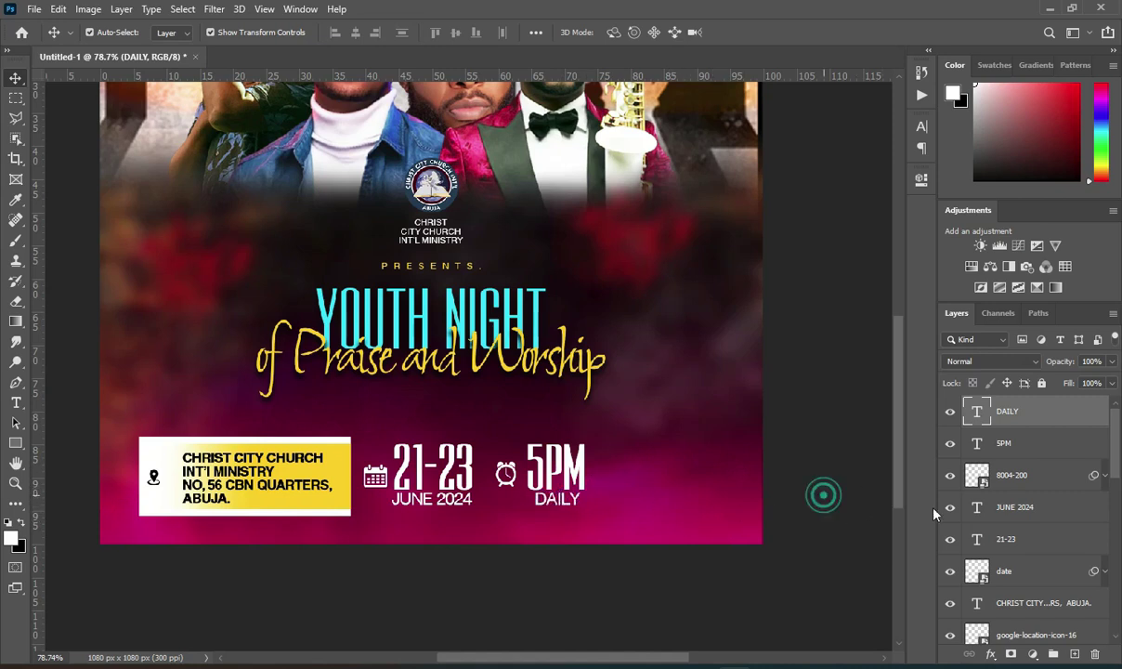
# Enlarge the 21-23, JUNE 2024, 5PM and DAILY texts together with the calendar and clock icons proportionally towards the flyer's right edge
pyautogui.click(1023, 419)
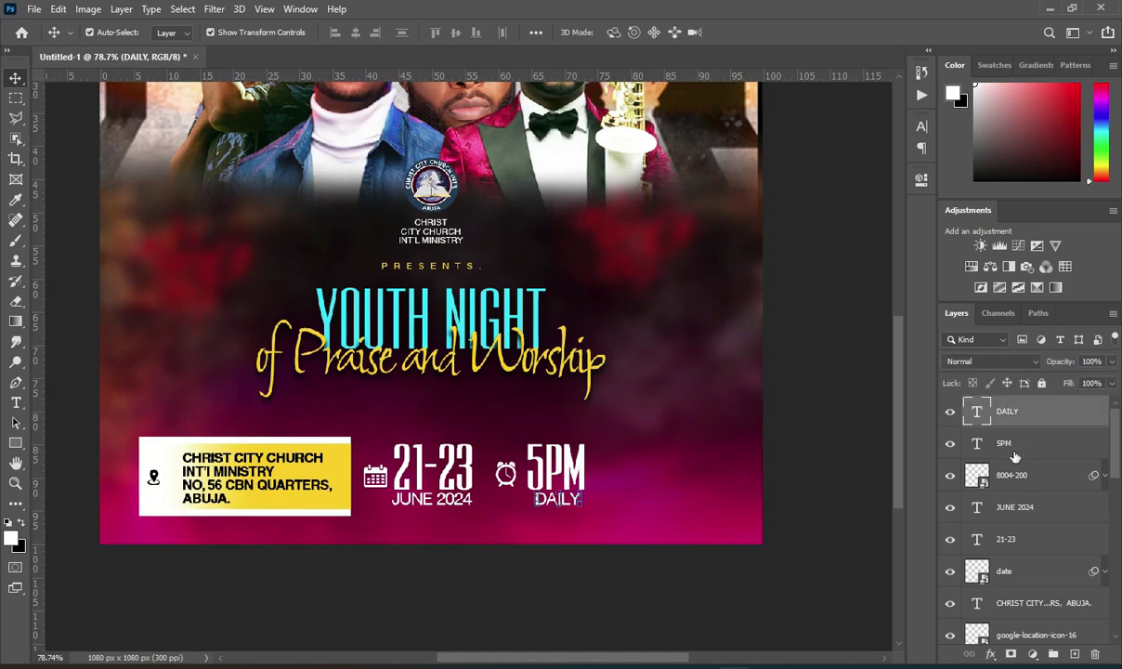
pyautogui.keyDown('shift'); pyautogui.click(1023, 573); pyautogui.keyUp('shift')
pyautogui.moveTo(584, 475); pyautogui.dragTo(663, 478)
pyautogui.click(771, 32)
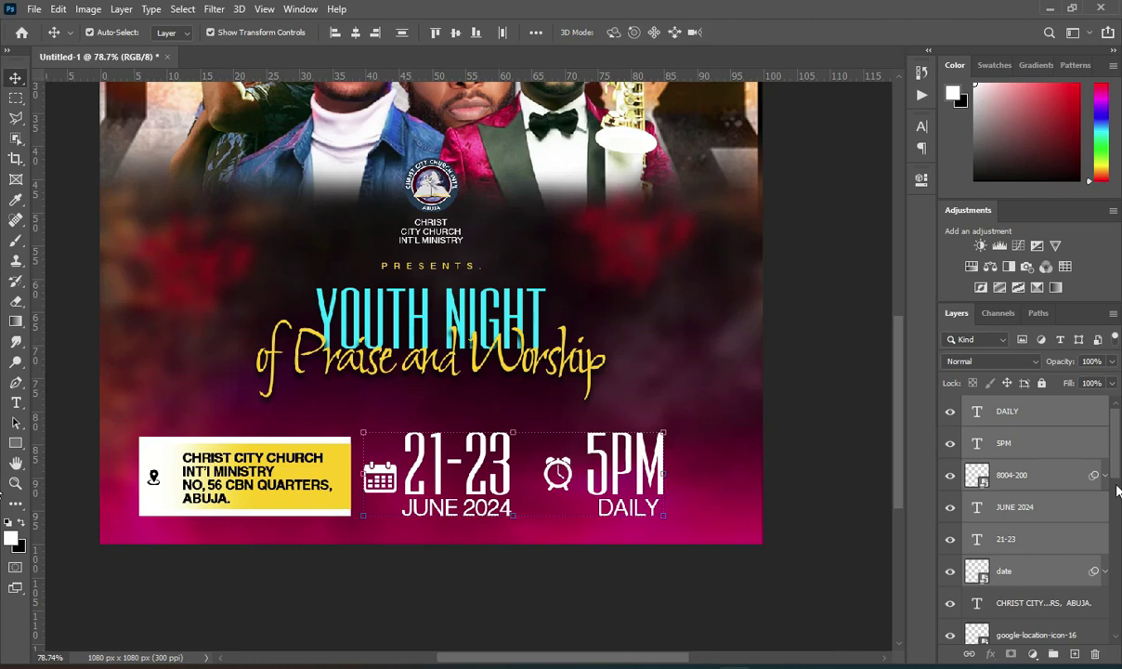
# Add the address text, location icon and both banner rectangles to the selection and scale the whole row to about 111.75%
pyautogui.scroll(-3, 1118, 491)
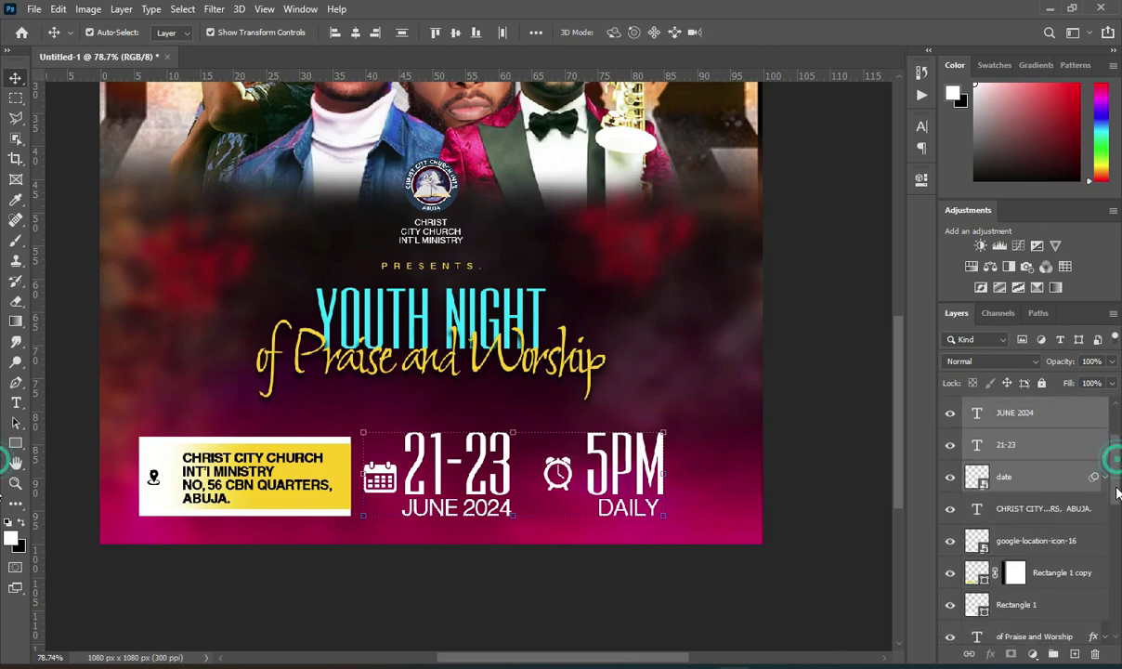
pyautogui.keyDown('ctrl'); pyautogui.click(1026, 511); pyautogui.keyUp('ctrl')
pyautogui.keyDown('ctrl'); pyautogui.click(1027, 539); pyautogui.keyUp('ctrl')
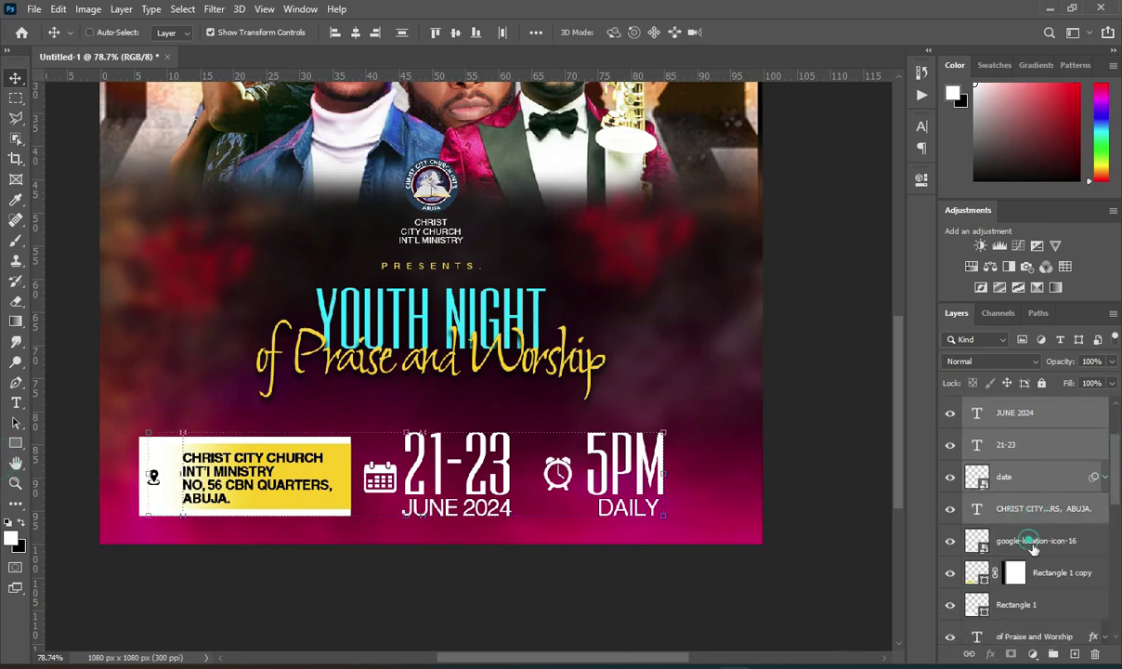
pyautogui.keyDown('shift'); pyautogui.click(971, 607); pyautogui.keyUp('shift')
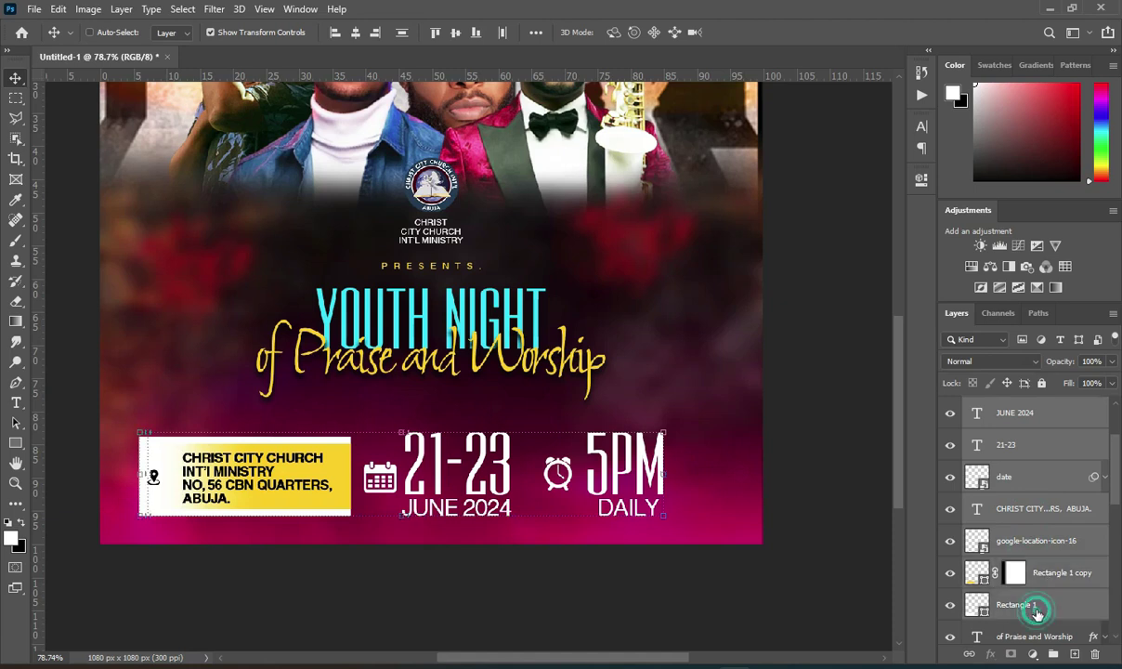
pyautogui.moveTo(663, 472); pyautogui.dragTo(727, 475)
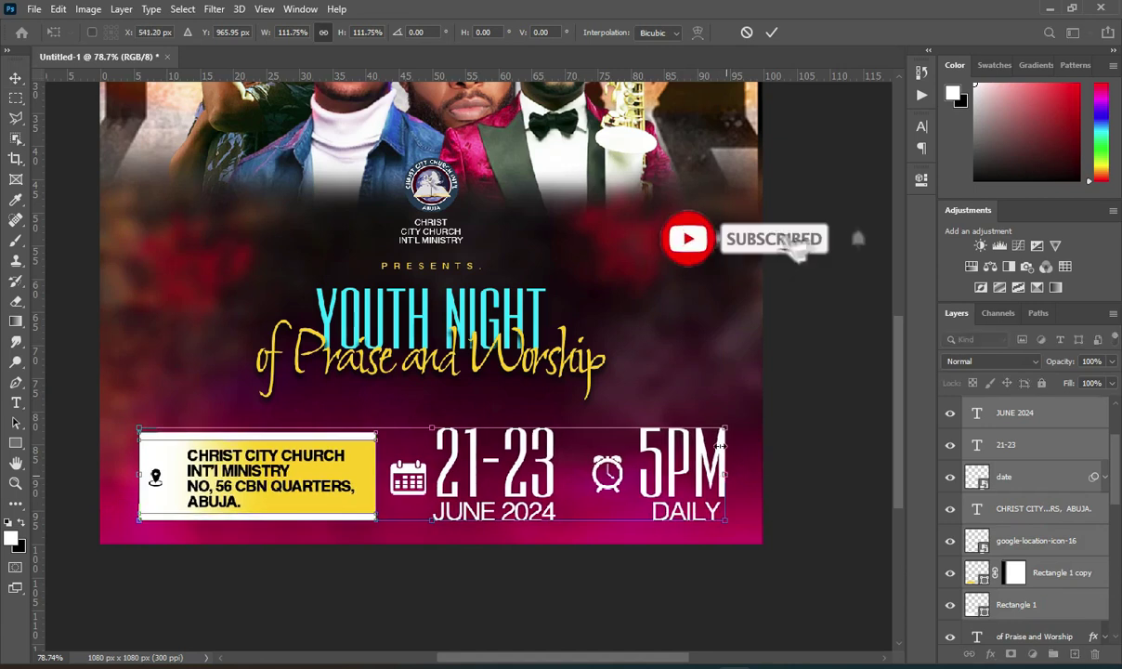
pyautogui.click(772, 32)
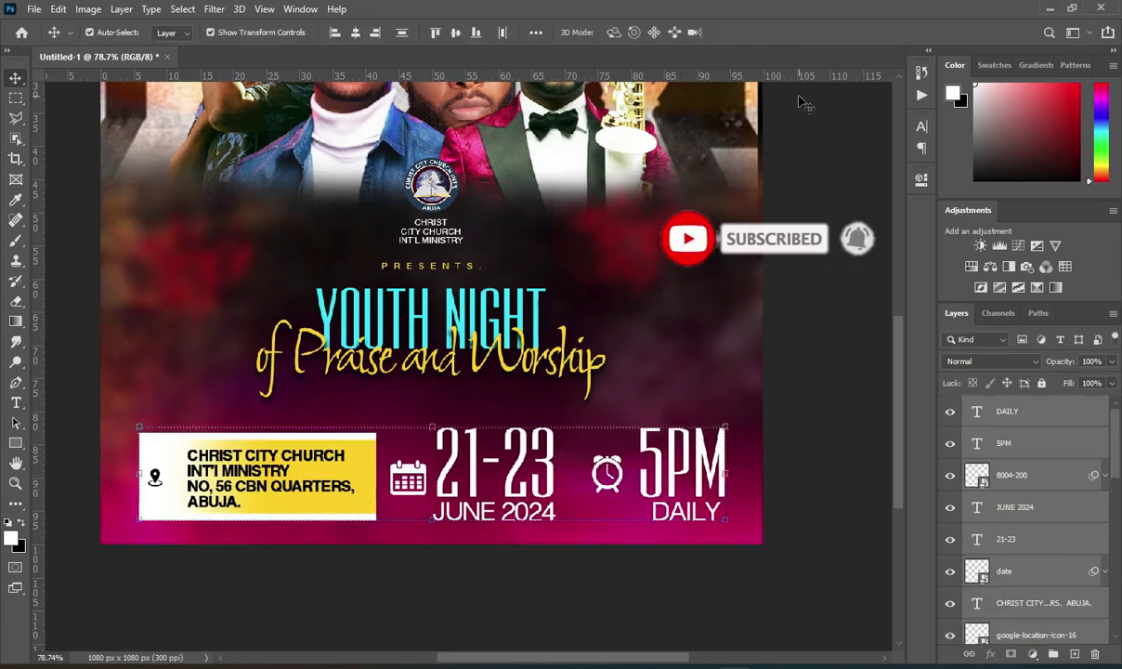
# Nudge the venue, date and time row slightly up from the flyer's bottom edge and deselect it
pyautogui.press('Up')
pyautogui.press('Up')
pyautogui.press('Up')
pyautogui.press('Up')
pyautogui.press('Up')
pyautogui.press('Up')
pyautogui.press('Up')
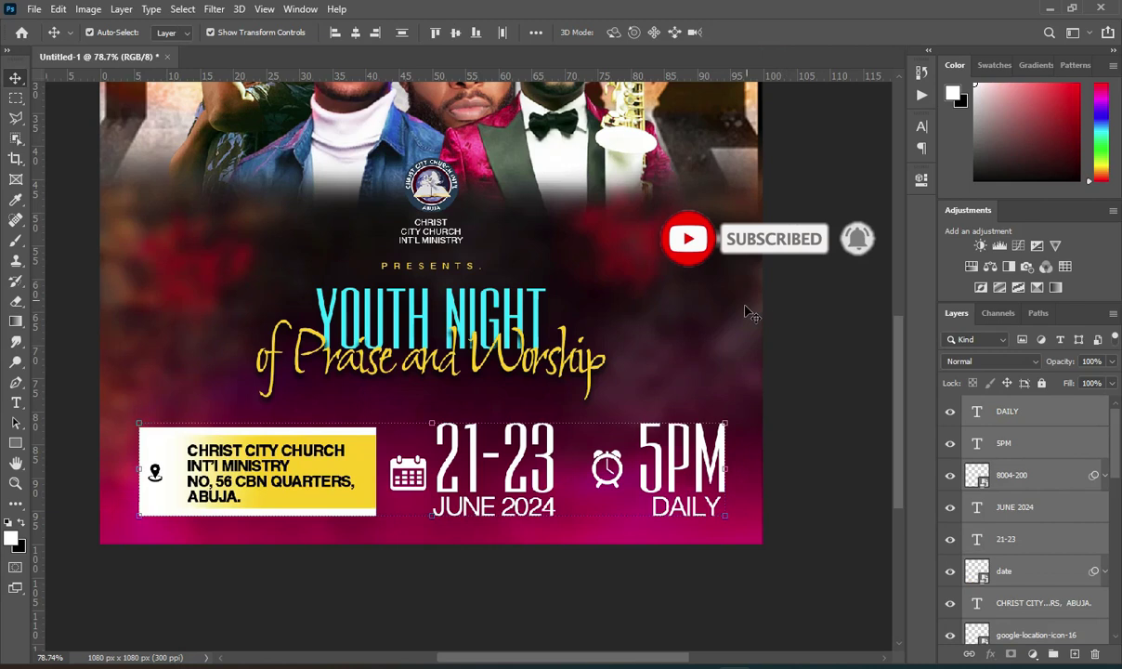
pyautogui.click(599, 385)
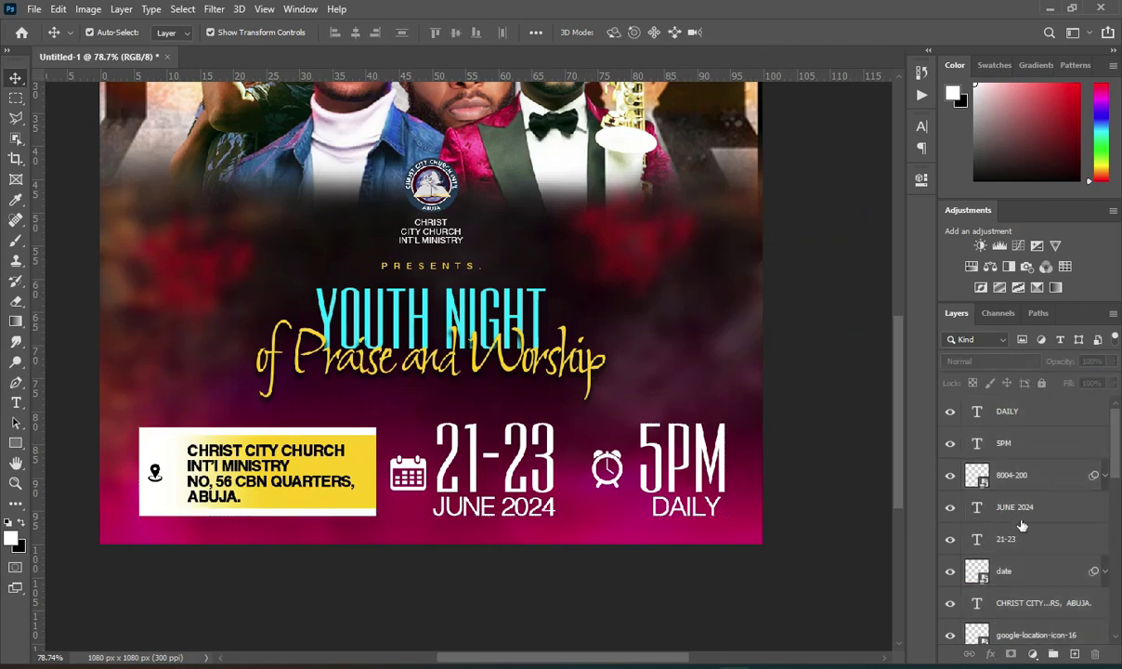
# Scale the YOUTH NIGHT and of Praise and Worship text layers together to about 130.86%, keeping them centred
pyautogui.scroll(-1, 1048, 476)
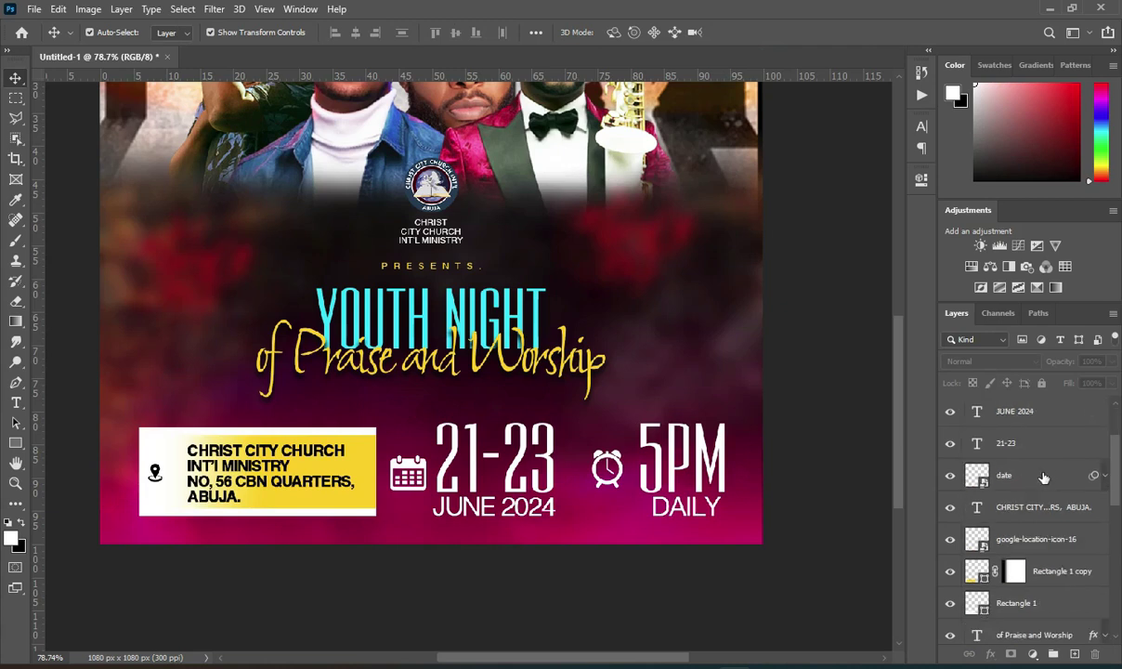
pyautogui.scroll(-1, 1034, 494)
pyautogui.click(1036, 539)
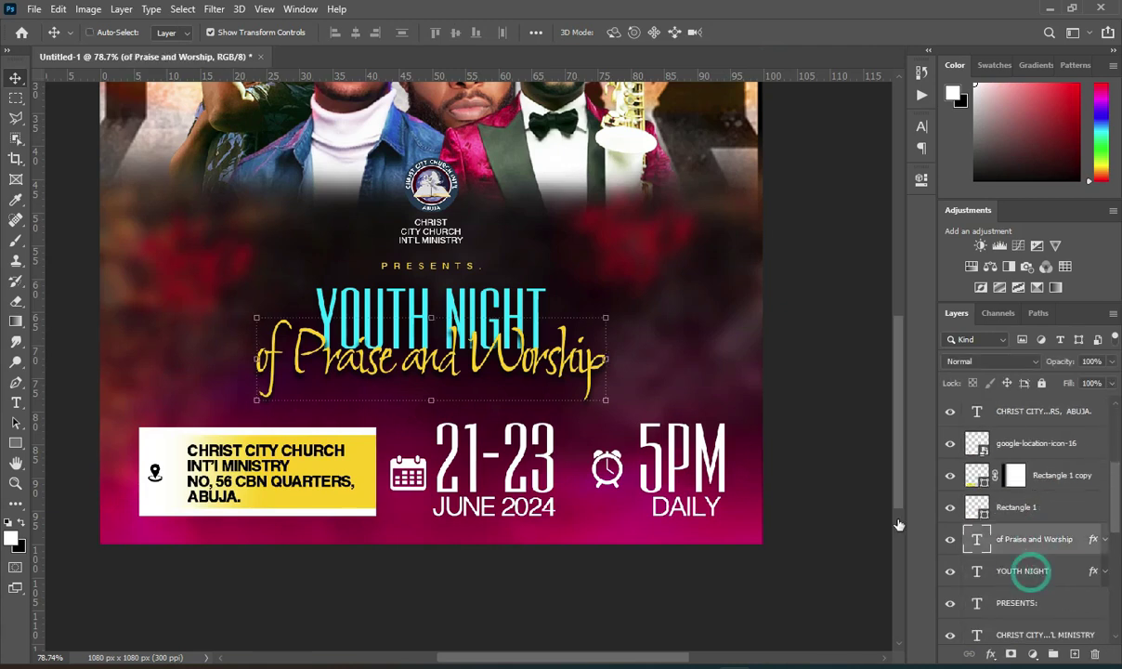
pyautogui.keyDown('shift'); pyautogui.click(1022, 570); pyautogui.keyUp('shift')
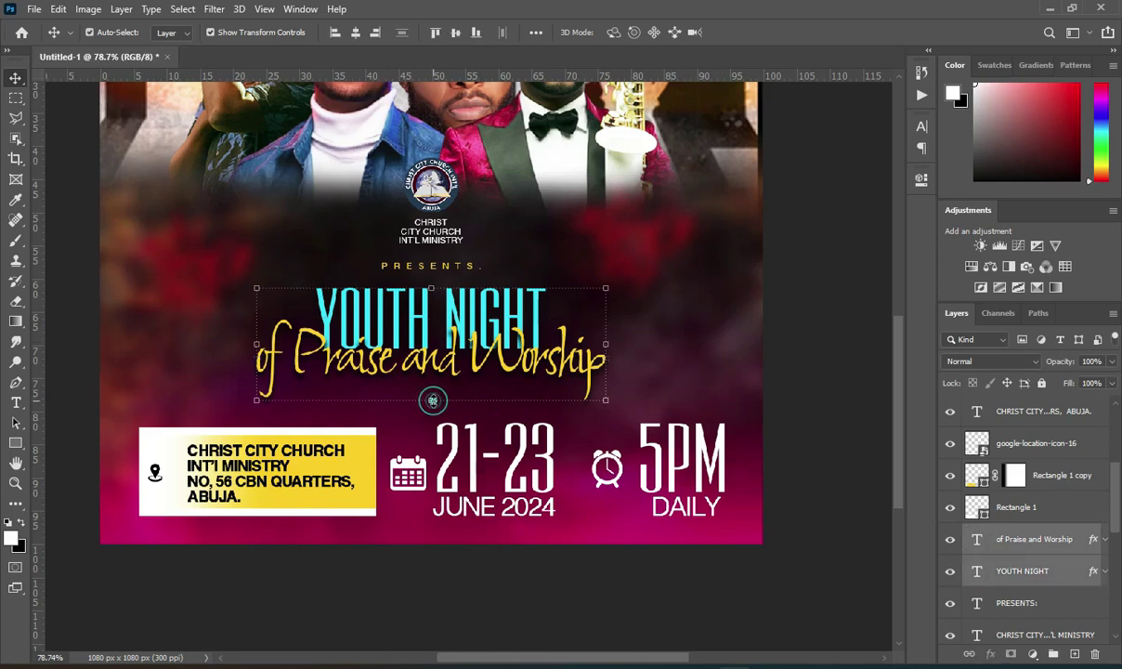
pyautogui.moveTo(432, 400); pyautogui.dragTo(430, 433)
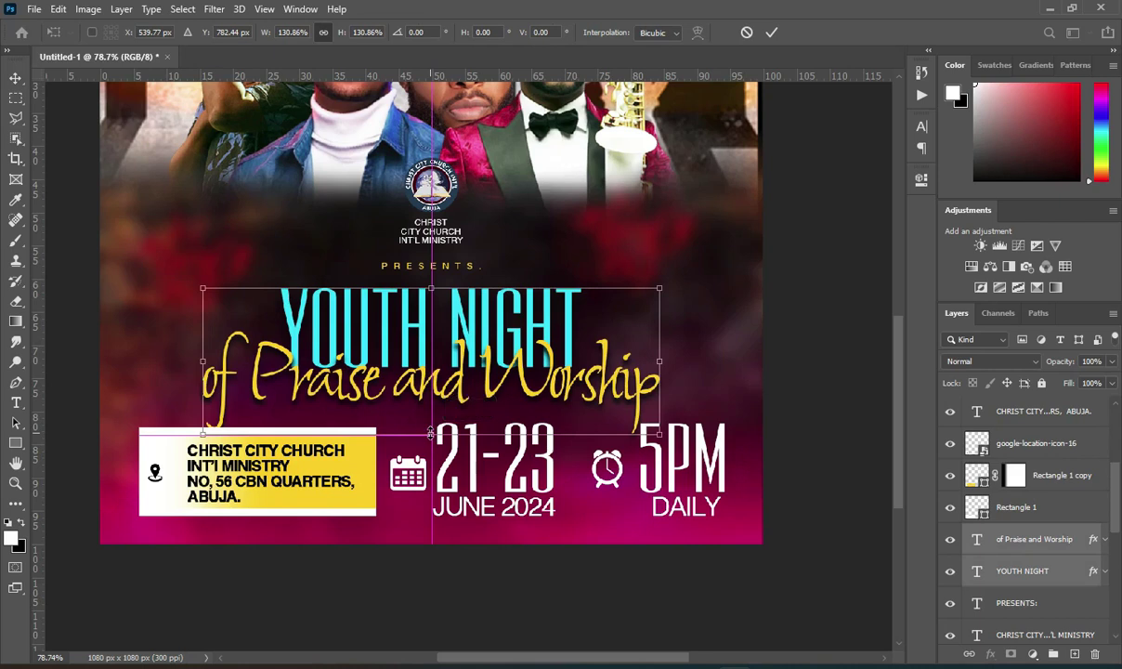
pyautogui.click(772, 34)
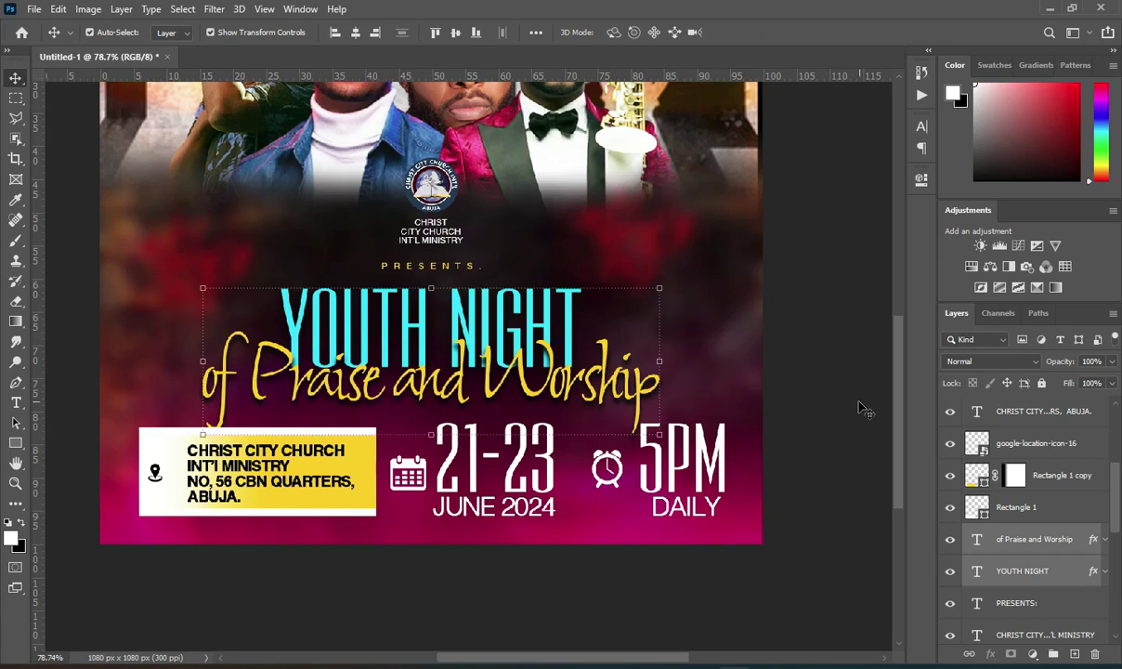
pyautogui.scroll(-1, 502, 340)
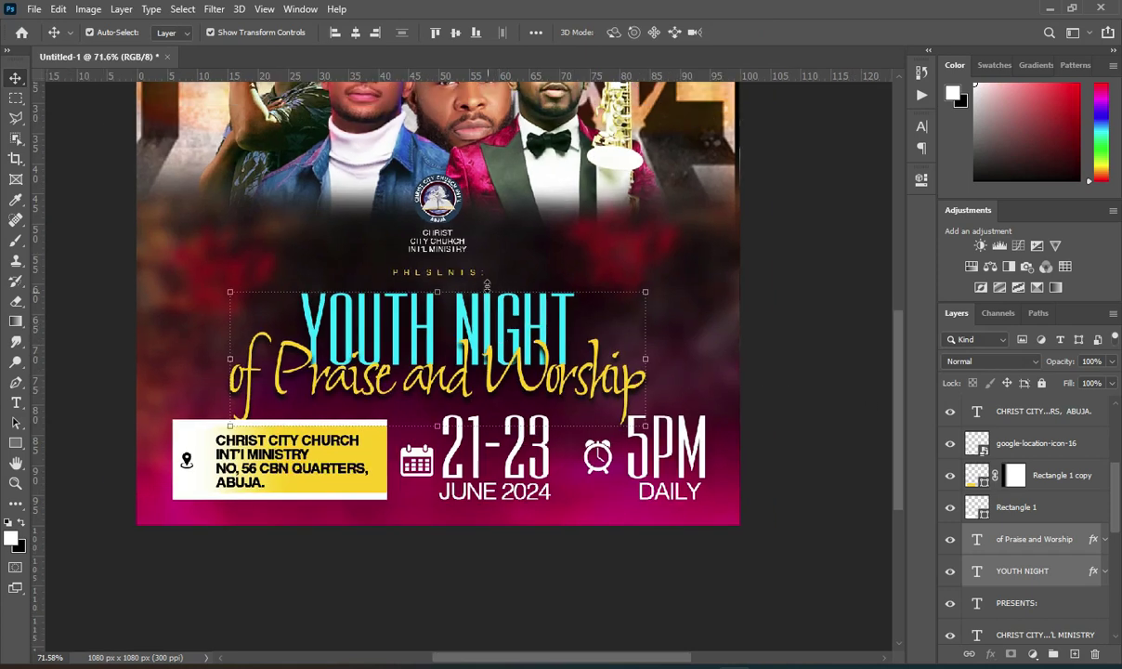
# Group all layers from Rectangle 1 up to DAILY and nudge the group slightly down, clear of the title
pyautogui.click(1032, 507)
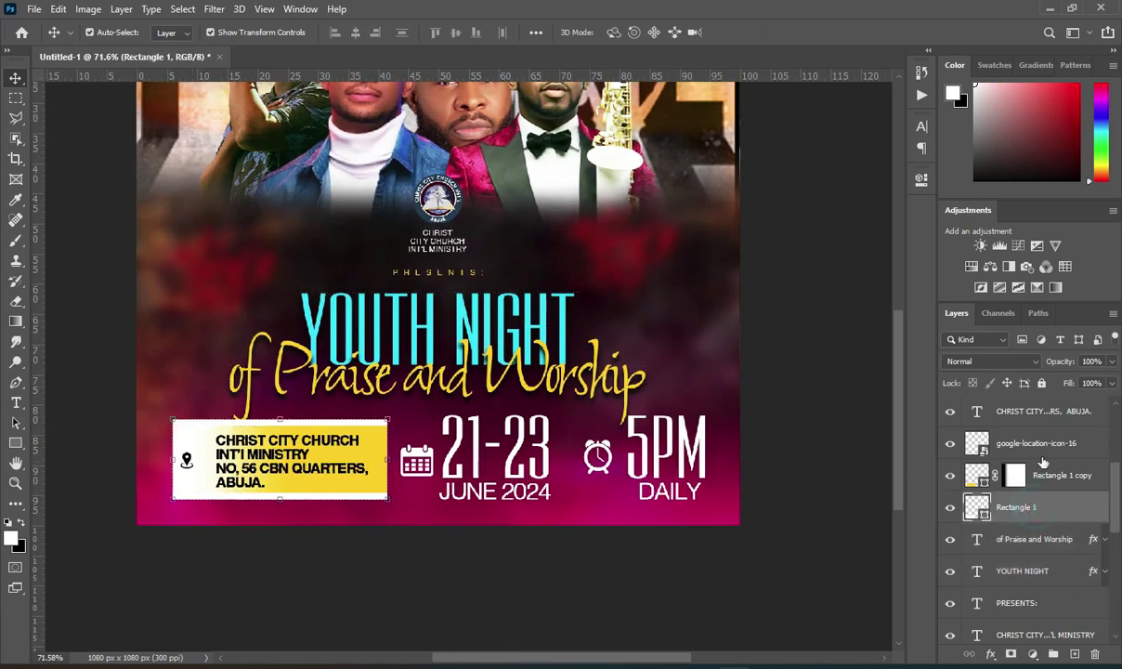
pyautogui.scroll(3, 1043, 451)
pyautogui.scroll(1, 1044, 447)
pyautogui.keyDown('shift'); pyautogui.click(1020, 410); pyautogui.keyUp('shift')
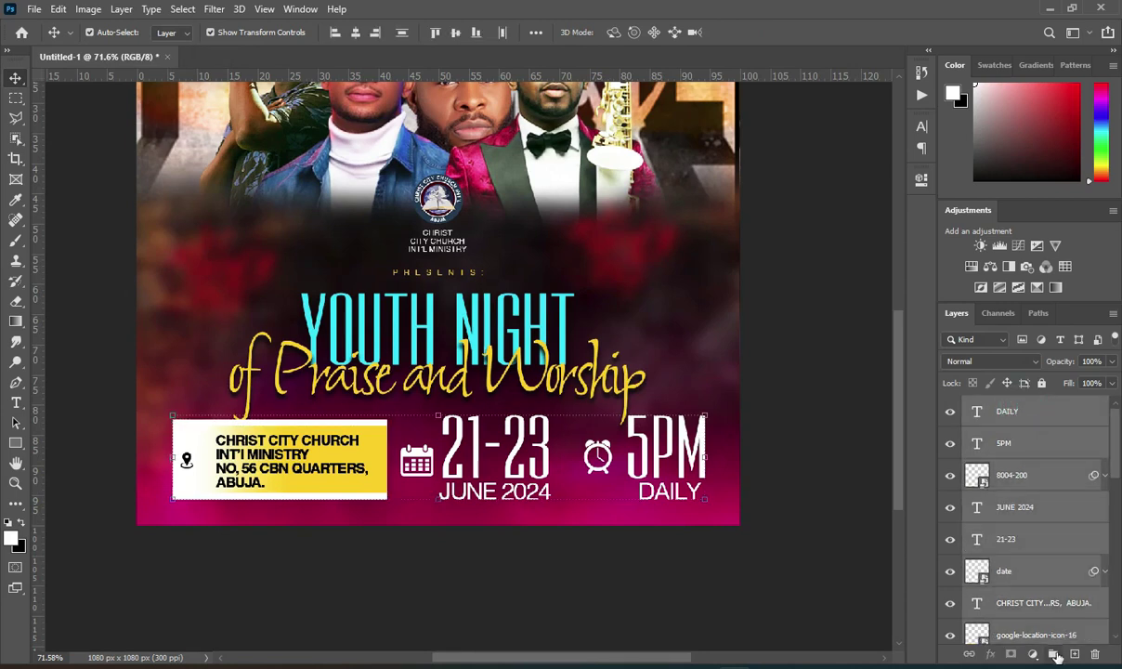
pyautogui.hotkey('ctrl', 'g')
pyautogui.press('Down')
pyautogui.press('Down')
pyautogui.press('Down')
pyautogui.press('Down')
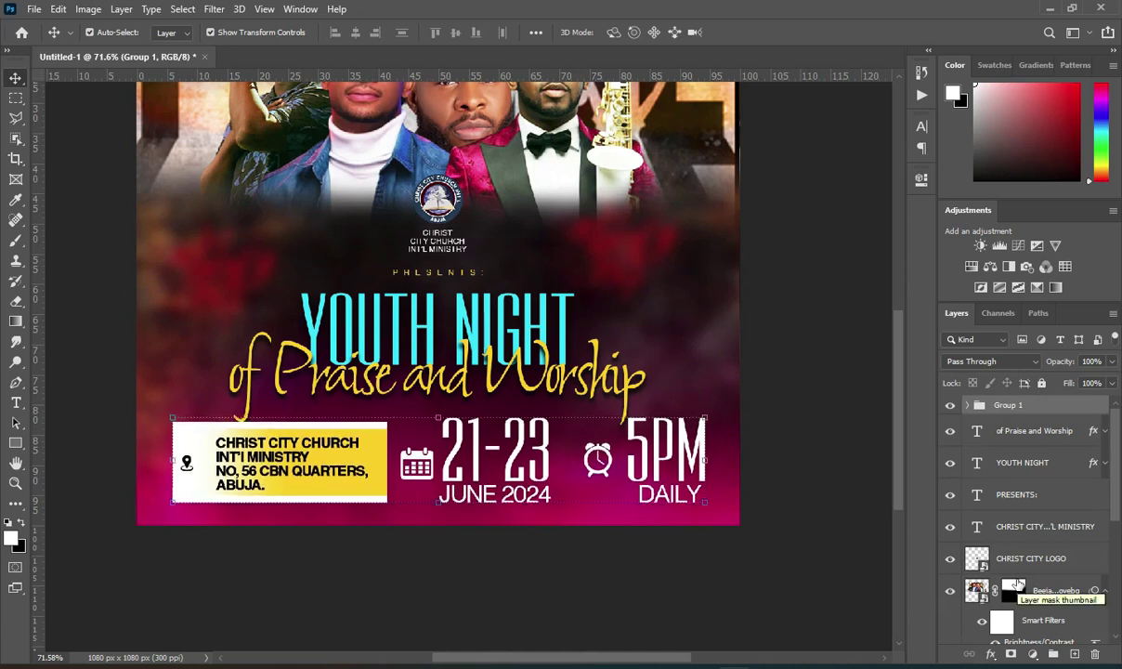
pyautogui.press('Down')
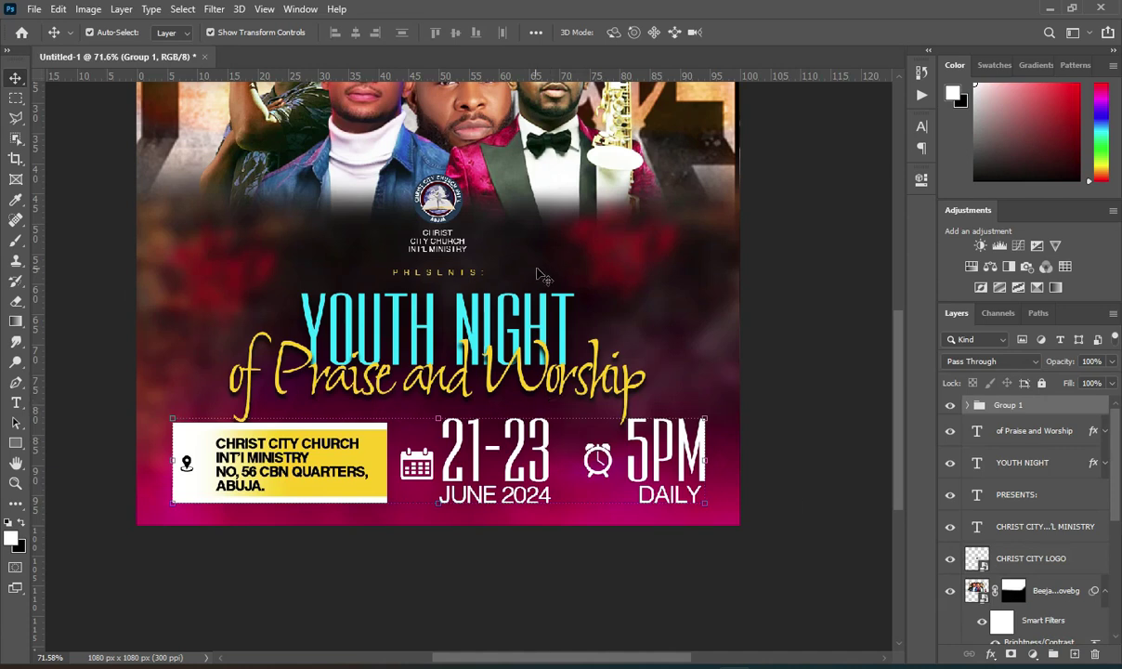
# Review the whole flyer and collapse the Smart Filters list of the Beejay-Sax-removebg layer
pyautogui.hotkey('ctrl', '0')
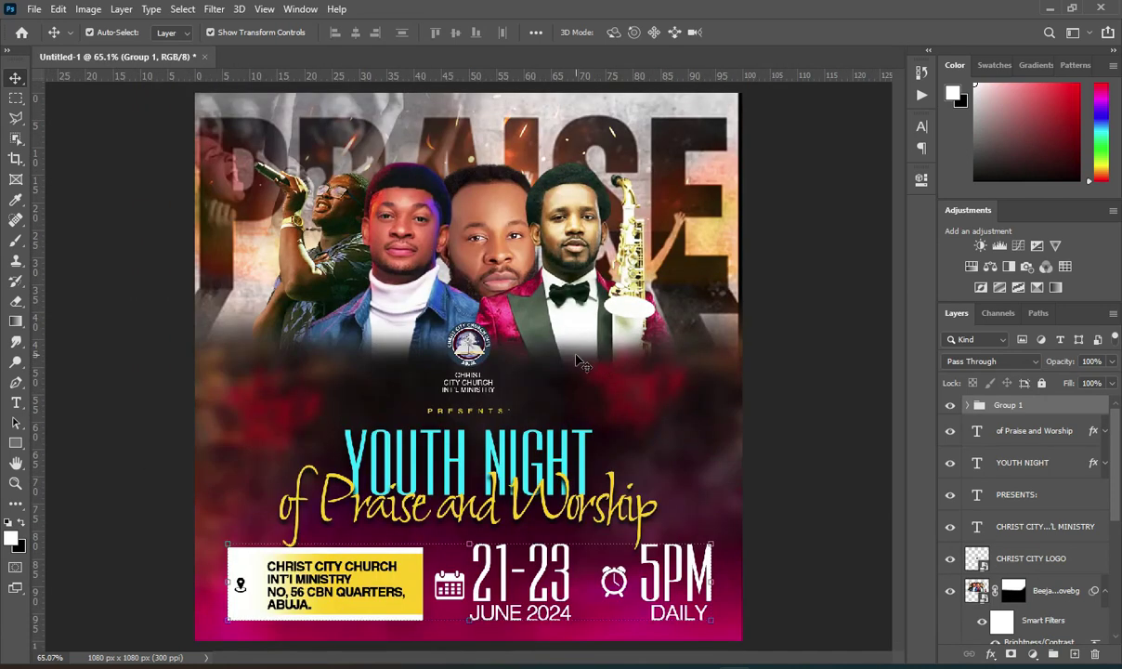
pyautogui.scroll(-1, 548, 325)
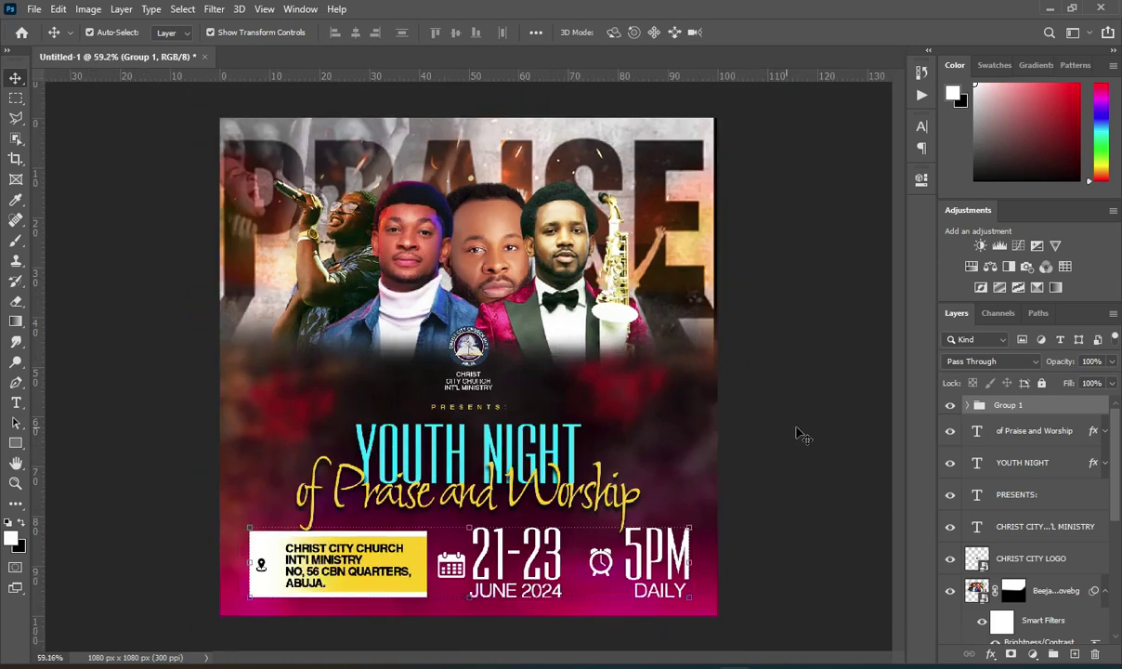
pyautogui.click(795, 414)
pyautogui.scroll(2, 663, 430)
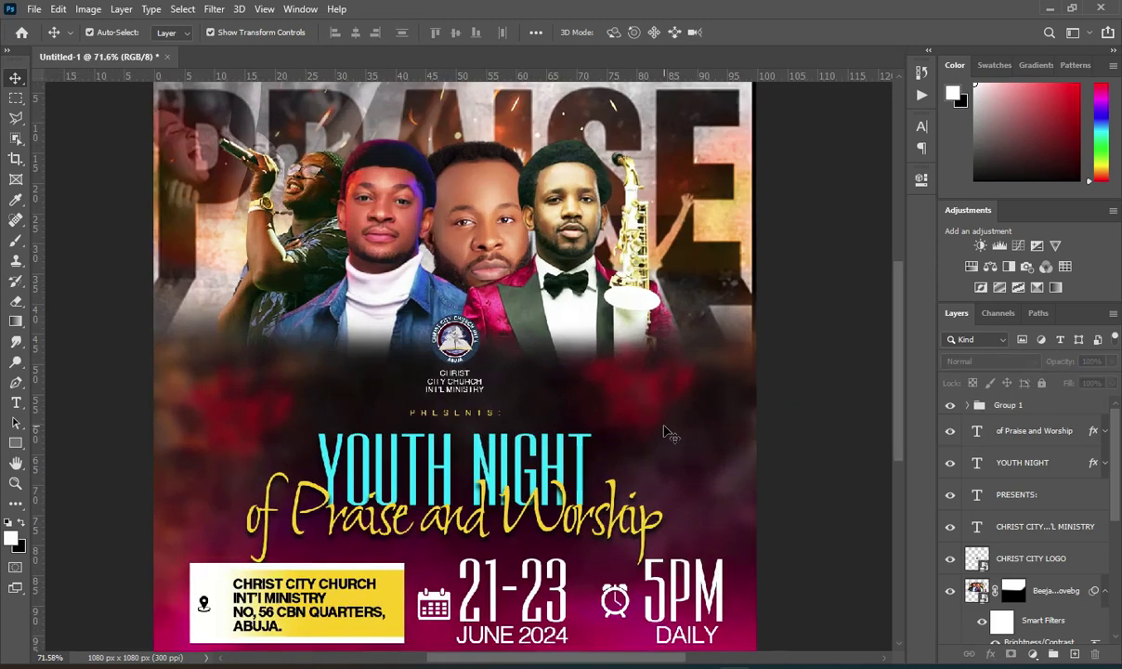
pyautogui.click(663, 429)
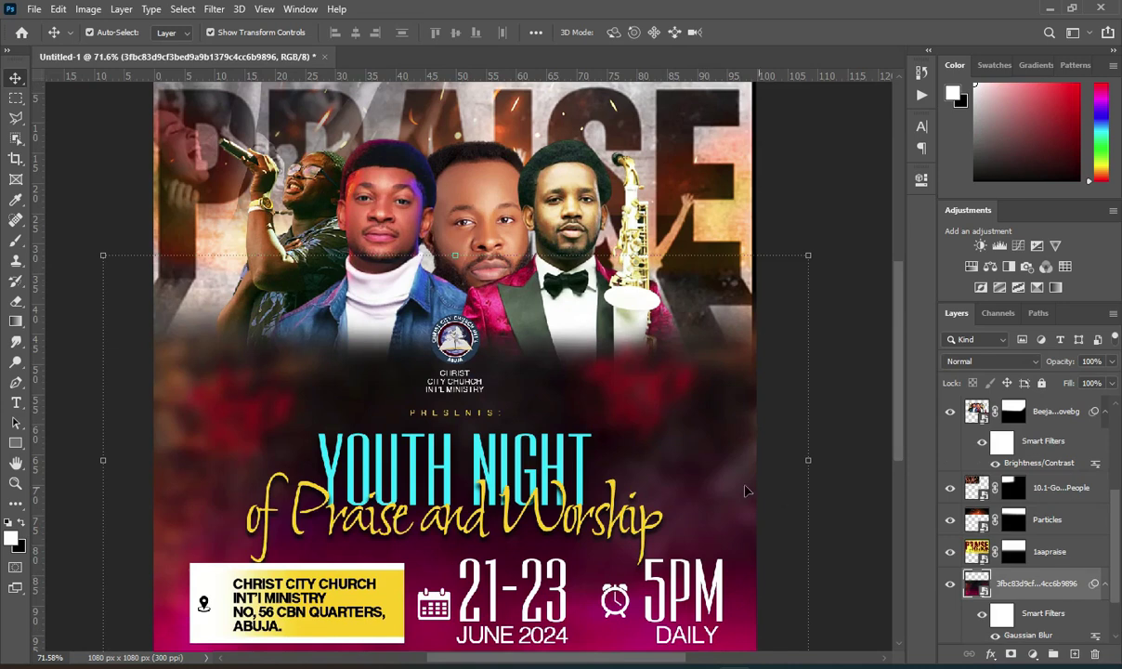
pyautogui.scroll(1, 1113, 427)
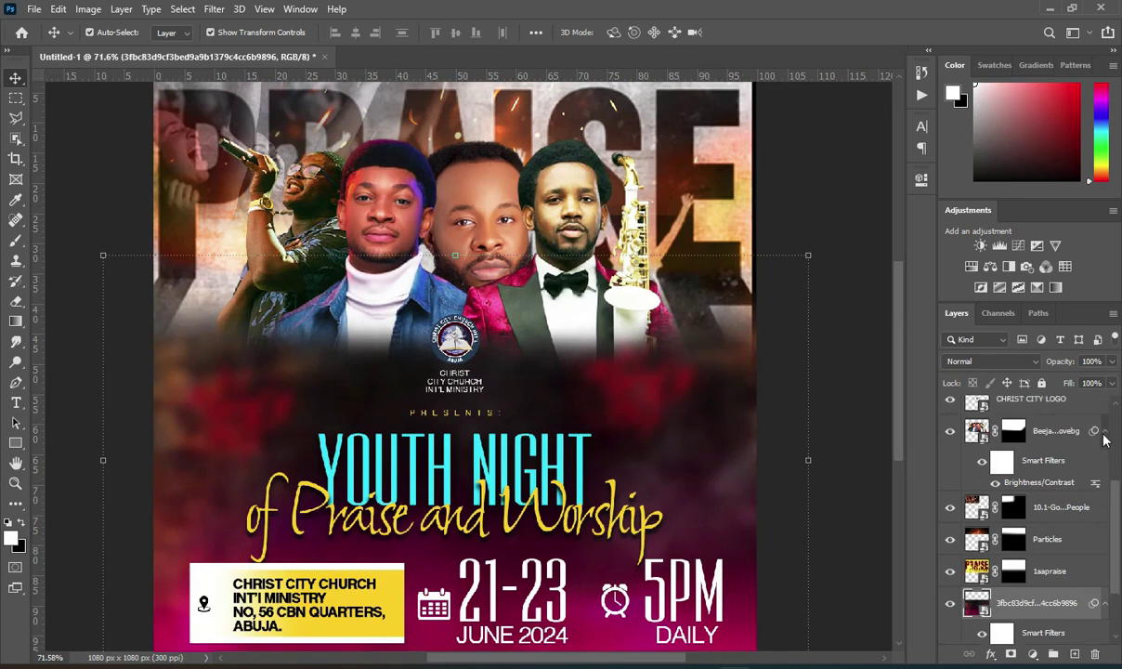
pyautogui.click(1105, 431)
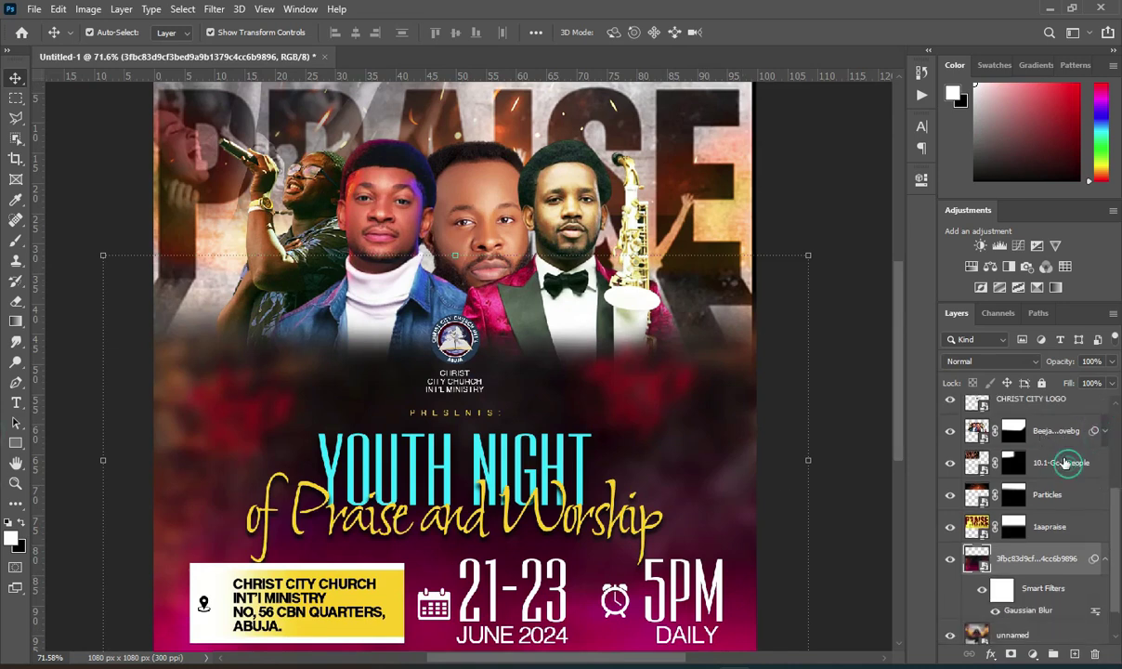
# Place the light-strikes image from the Youth Night folder directly above the 10.1-God-Inhabit-Praises-People layer
pyautogui.scroll(2, 1068, 465)
pyautogui.click(1062, 460)
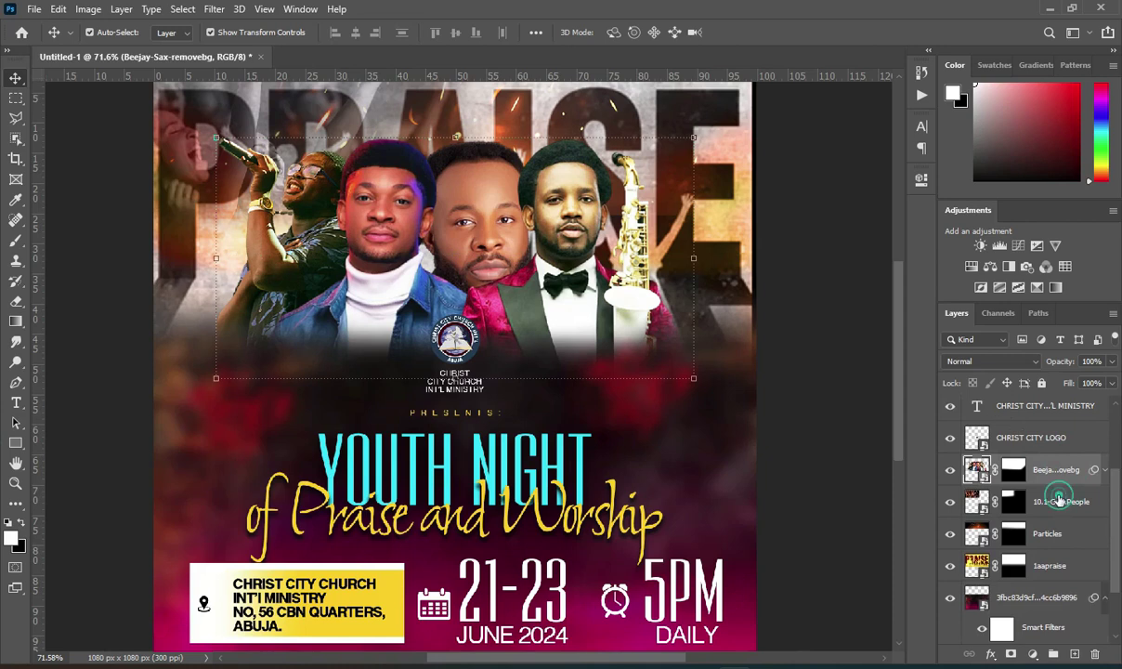
pyautogui.click(1062, 502)
pyautogui.hotkey('alt', 'Tab')
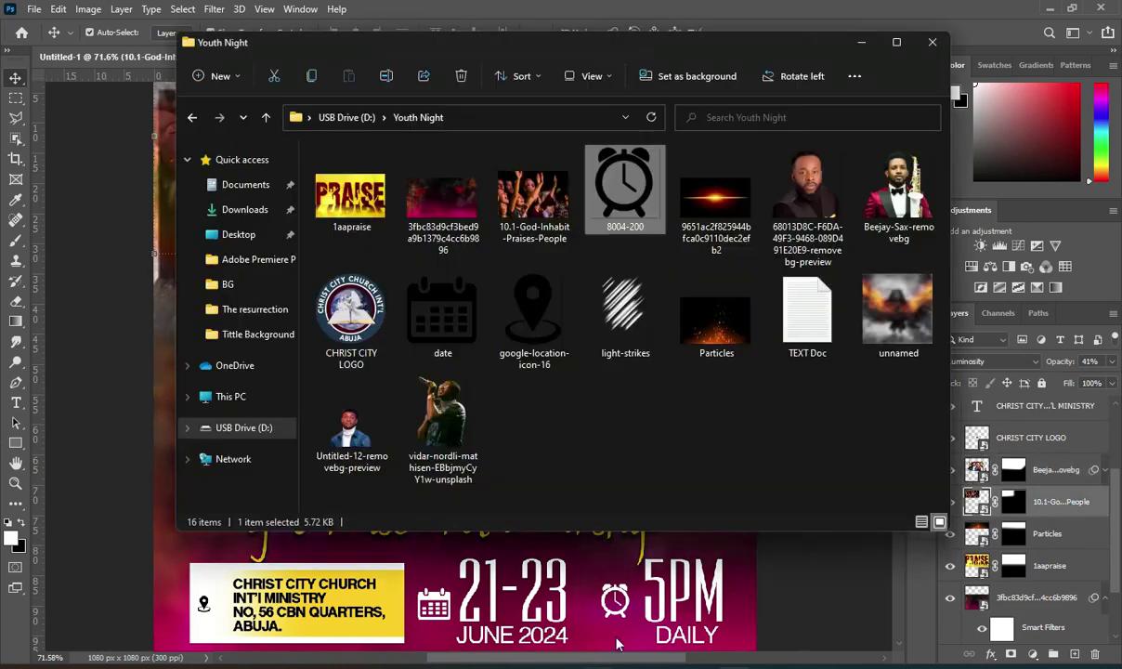
pyautogui.click(632, 316)
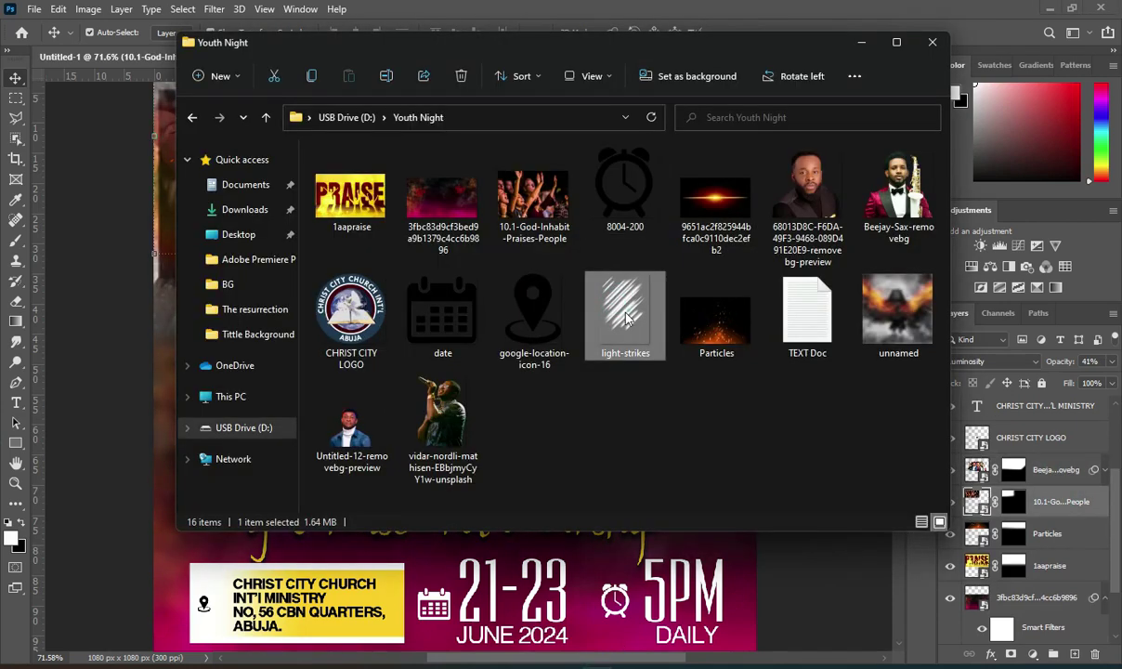
pyautogui.click(473, 548)
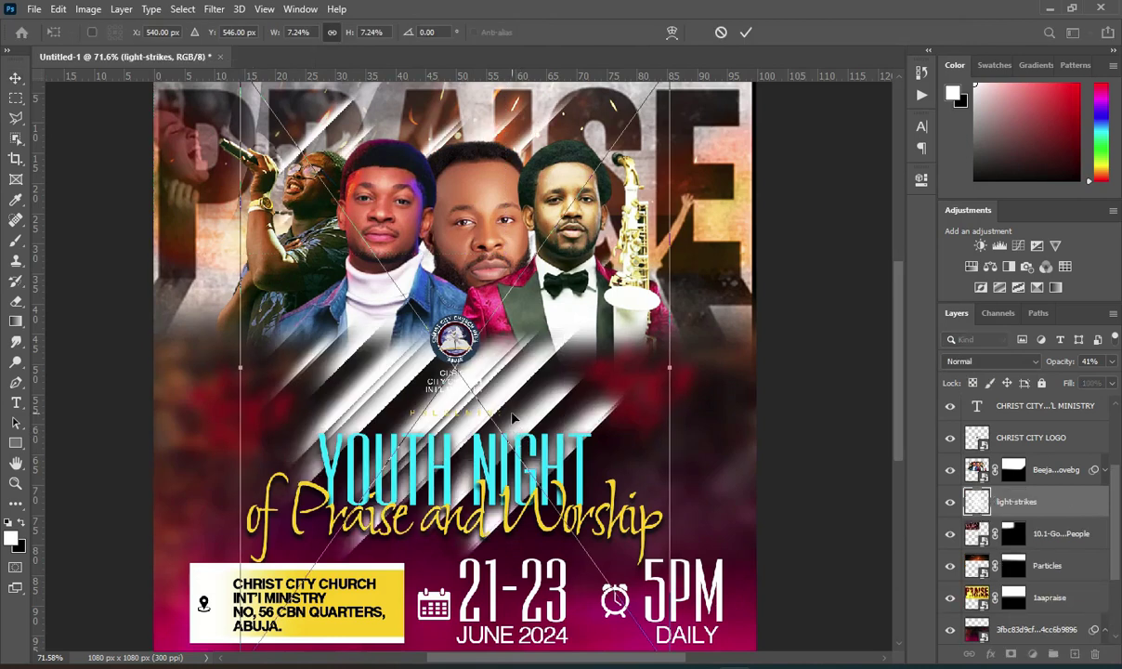
# Set the light-strikes layer to Soft Light blending, commit its placement, and set its opacity to 76%
pyautogui.scroll(-1, 512, 417)
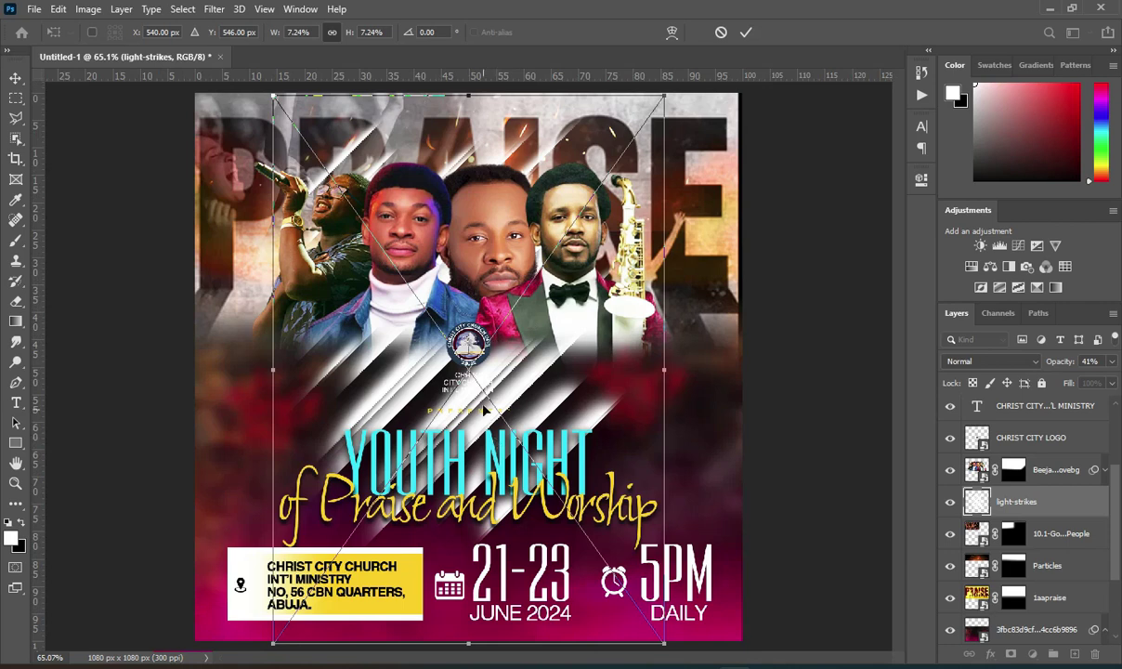
pyautogui.click(990, 361)
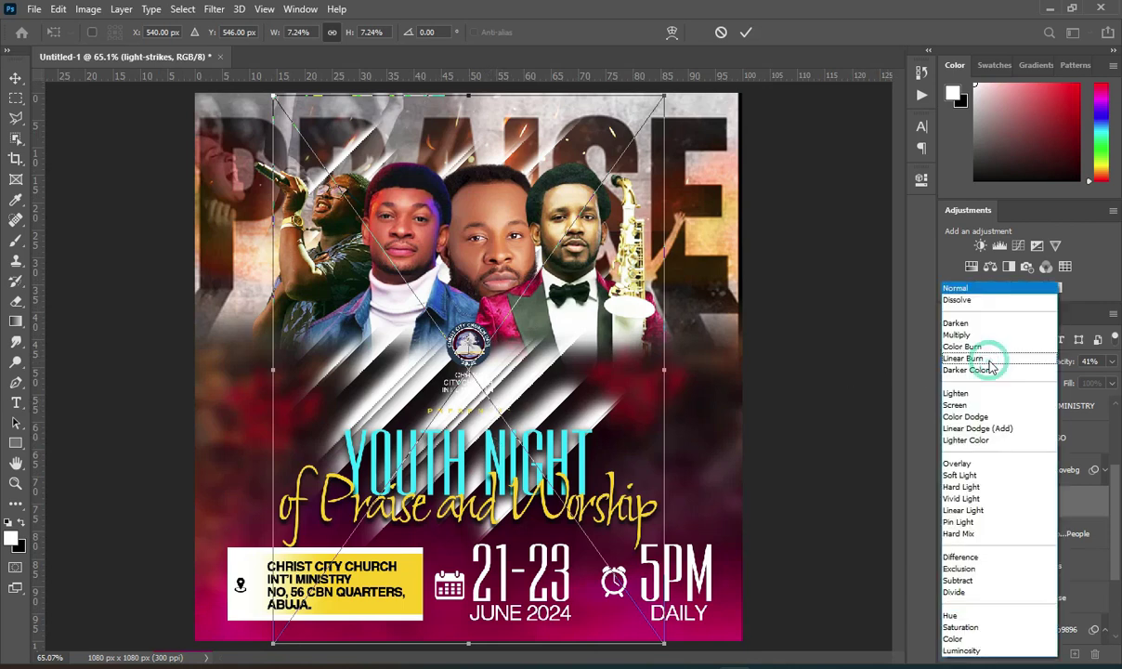
pyautogui.click(976, 480)
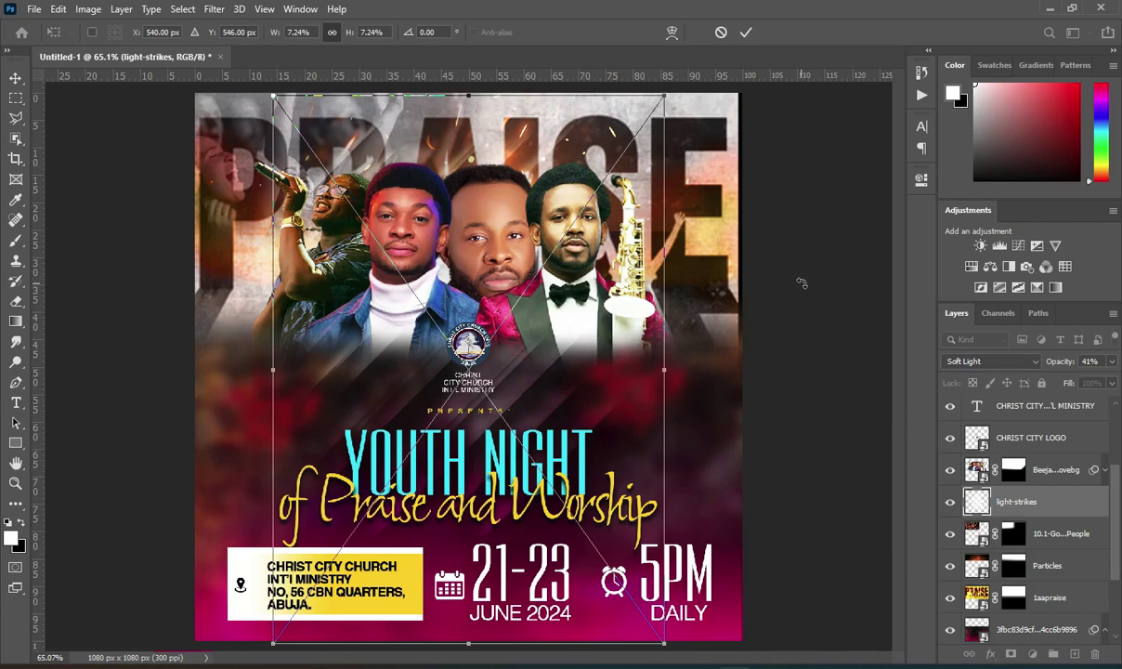
pyautogui.click(745, 32)
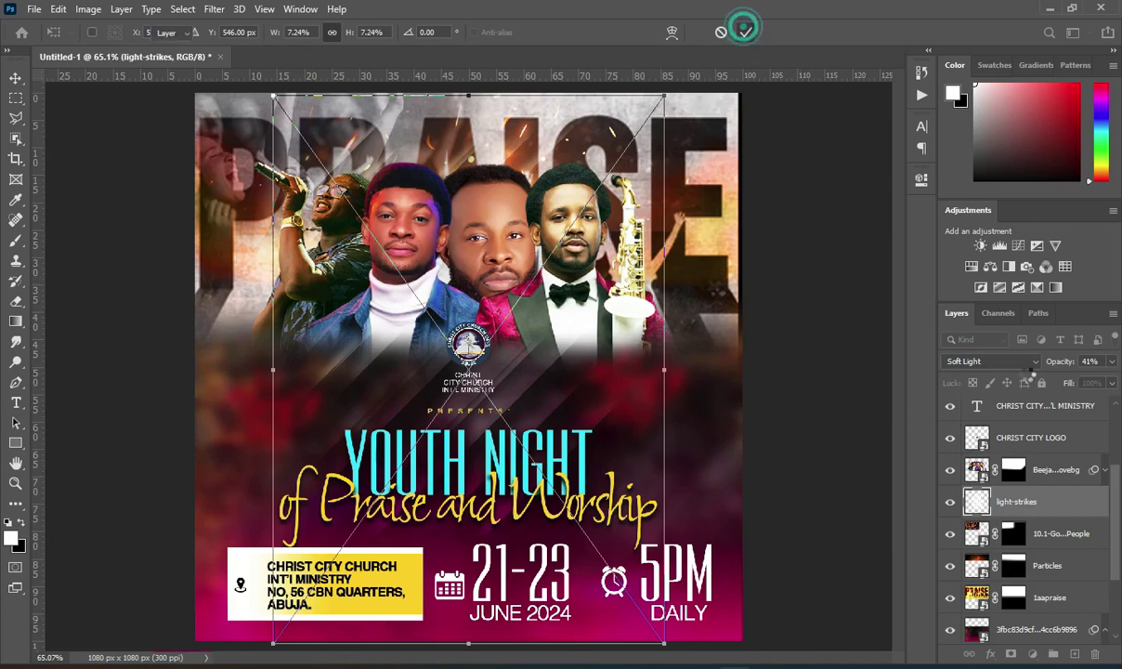
pyautogui.click(1086, 361)
pyautogui.write('76')
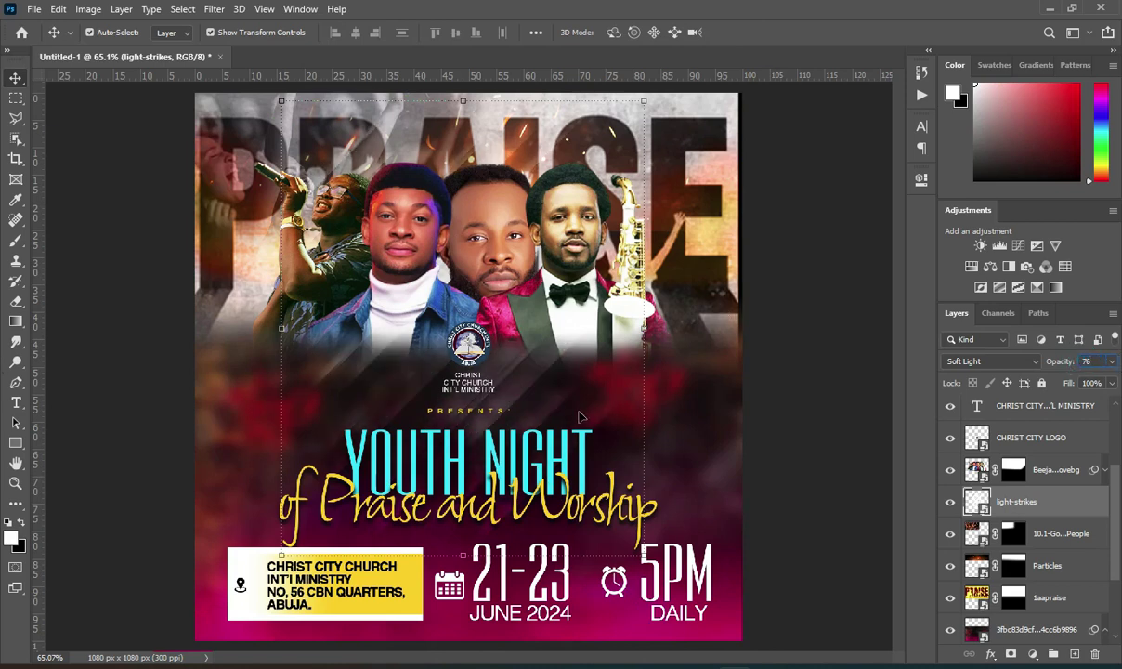
pyautogui.click(804, 415)
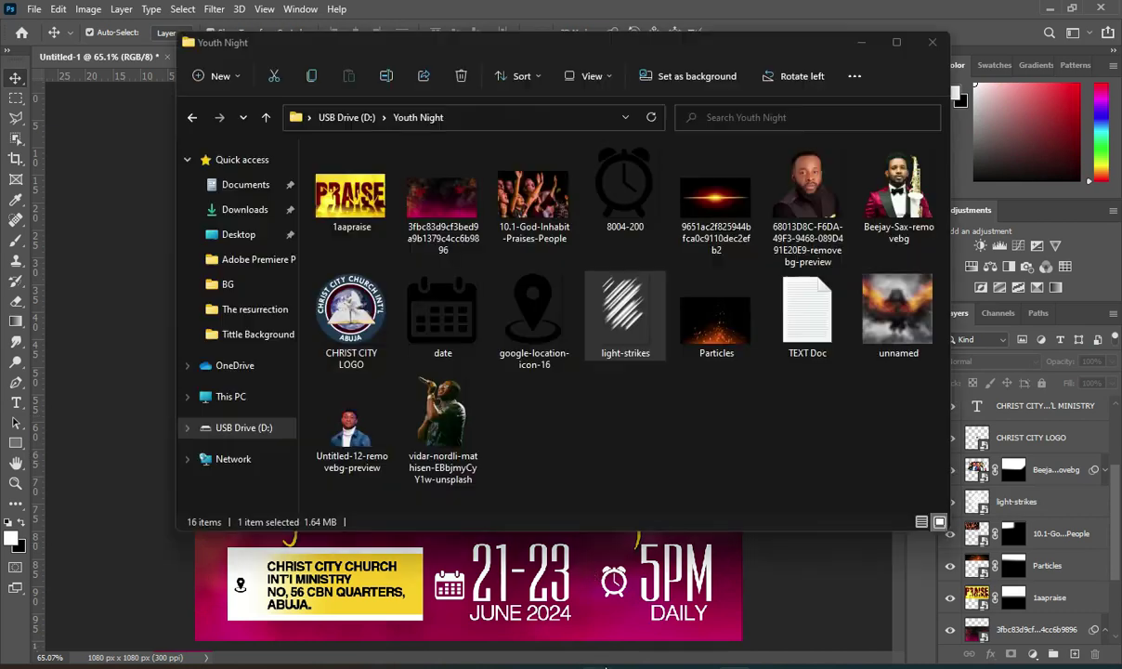
# Place the 9651ac2f825944bfca0c9110dec2efb2 flare image from the Youth Night folder, scaled to about 42.69%, over the lower edge of the subtitle
pyautogui.hotkey('alt', 'Tab')
pyautogui.moveTo(672, 187); pyautogui.dragTo(564, 583)
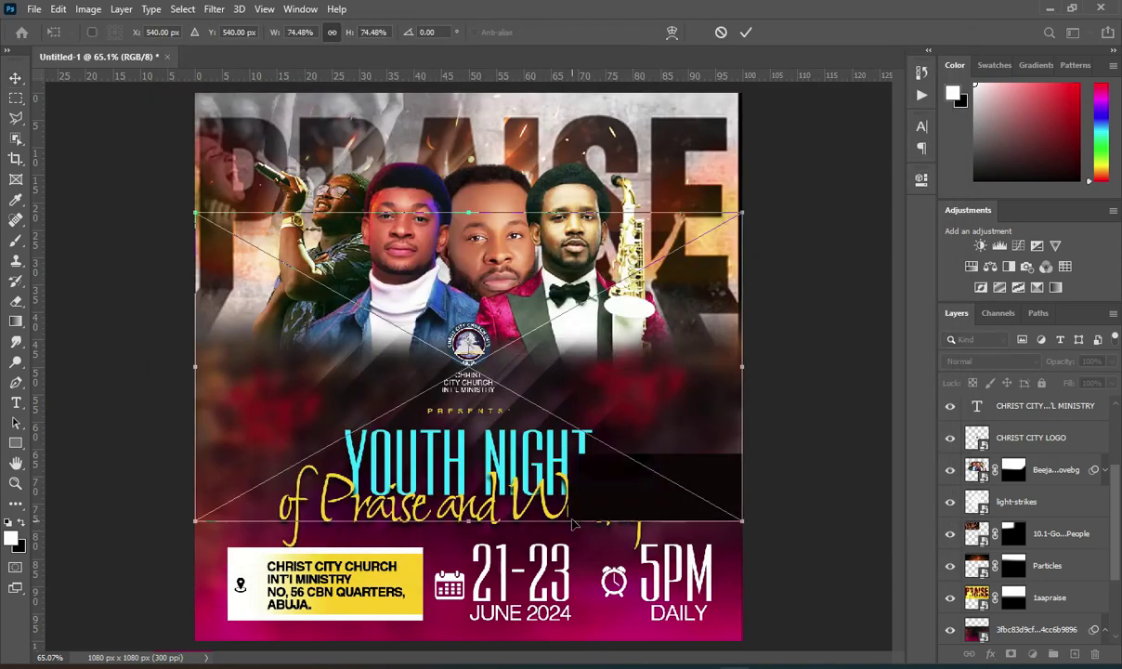
pyautogui.moveTo(467, 212); pyautogui.dragTo(468, 344)
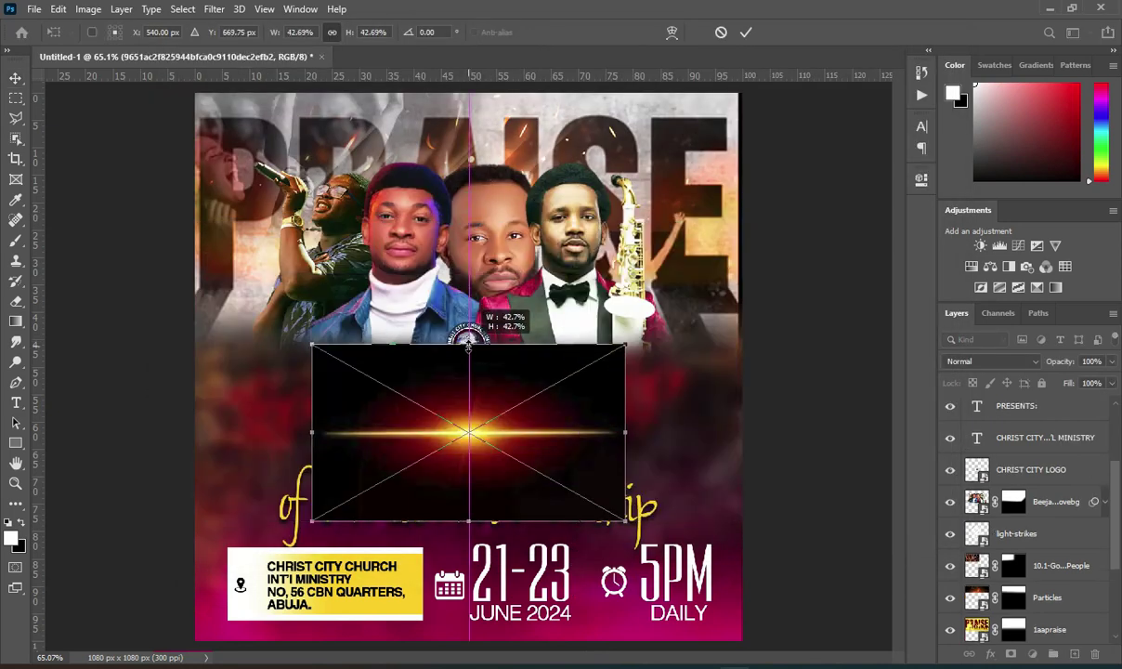
pyautogui.moveTo(467, 468); pyautogui.dragTo(455, 556)
pyautogui.click(744, 34)
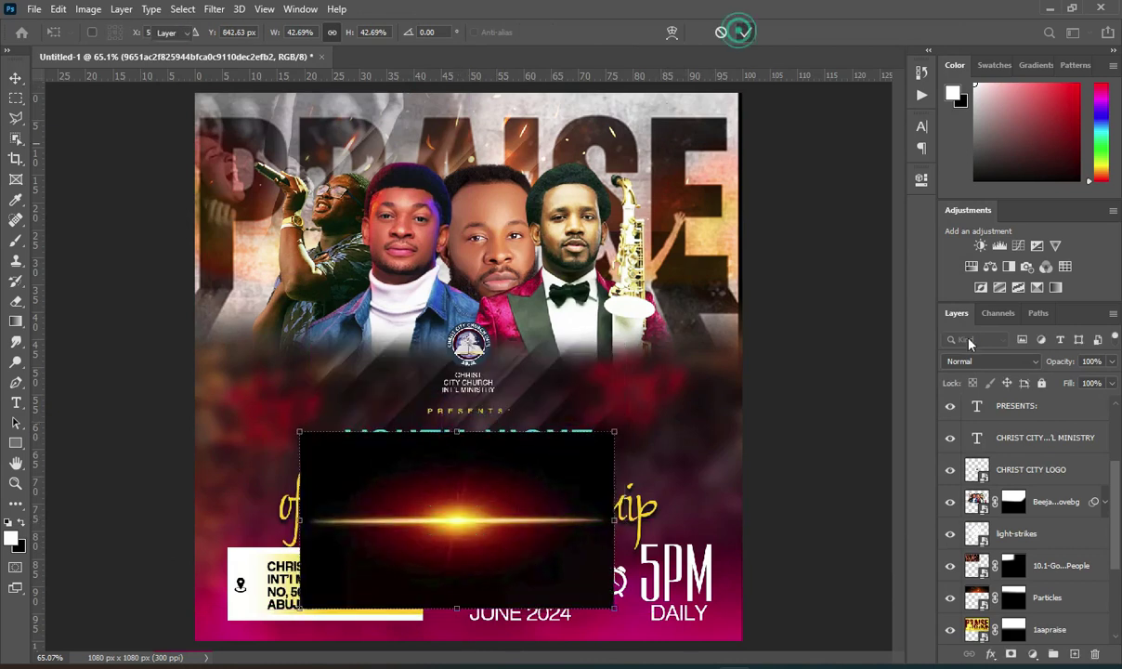
# Set the flare layer to Screen blending, nudge it sideways under the "of Praise and Worship" line, and deselect it
pyautogui.click(967, 361)
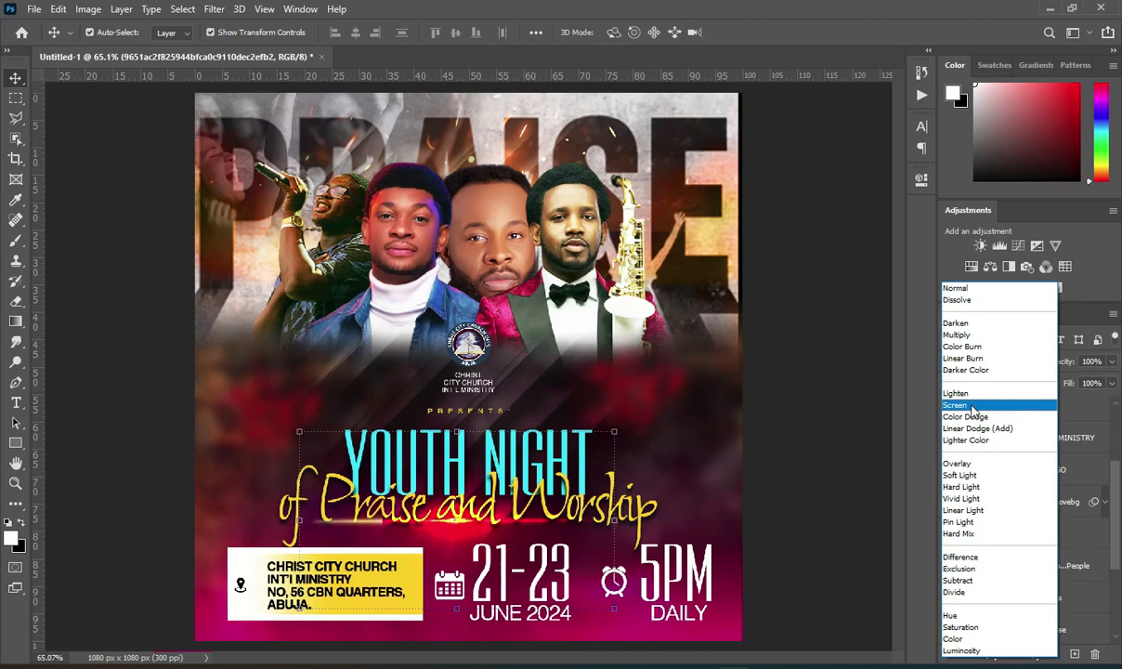
pyautogui.click(974, 405)
pyautogui.moveTo(483, 530); pyautogui.dragTo(486, 527)
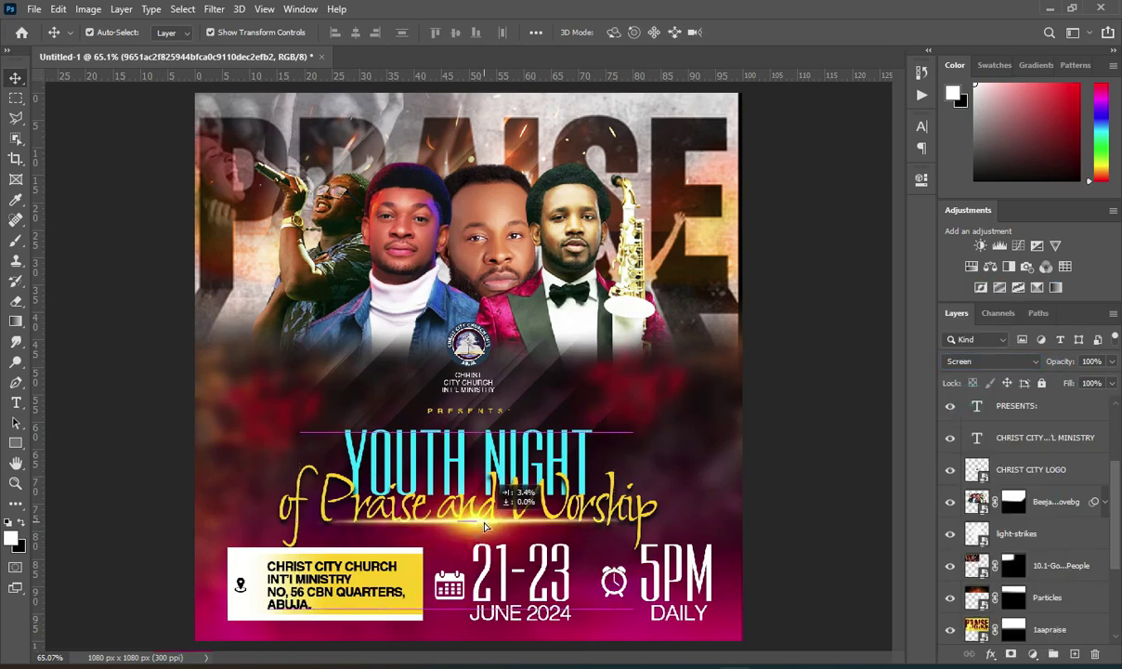
pyautogui.scroll(-1, 649, 429)
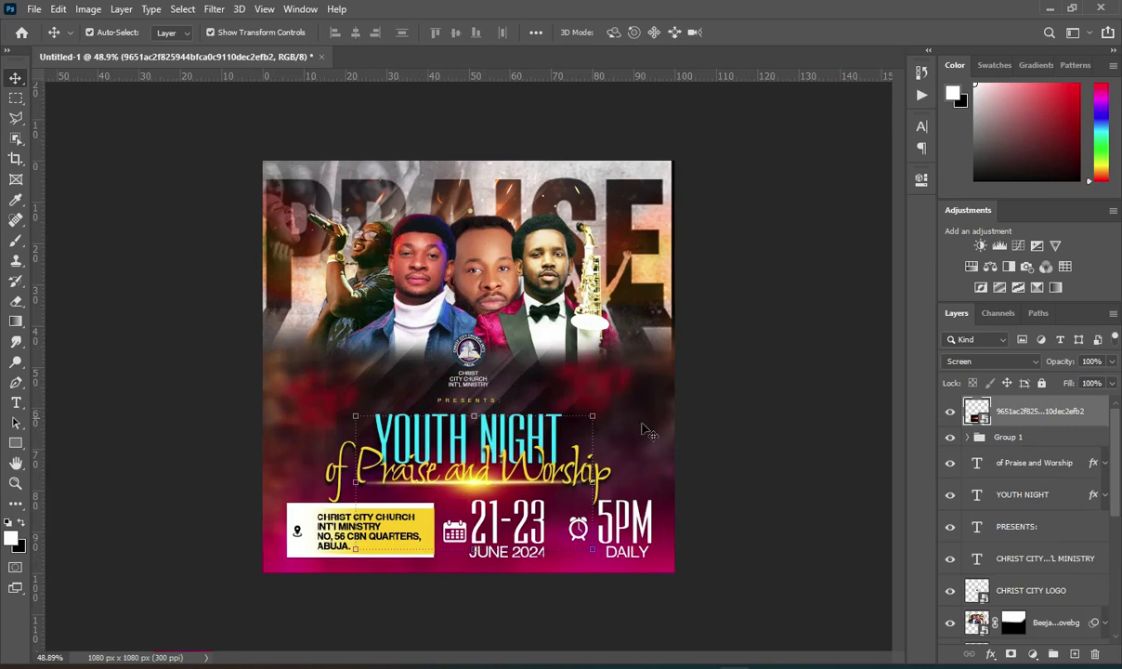
pyautogui.click(720, 430)
pyautogui.scroll(1, 423, 385)
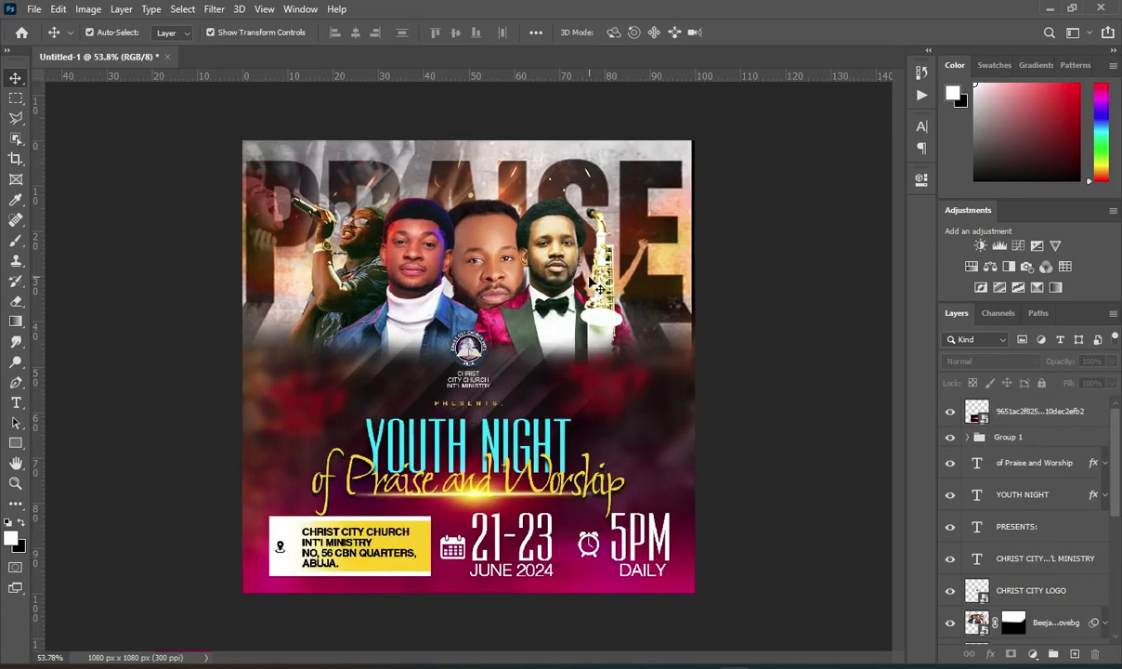
pyautogui.scroll(2, 540, 274)
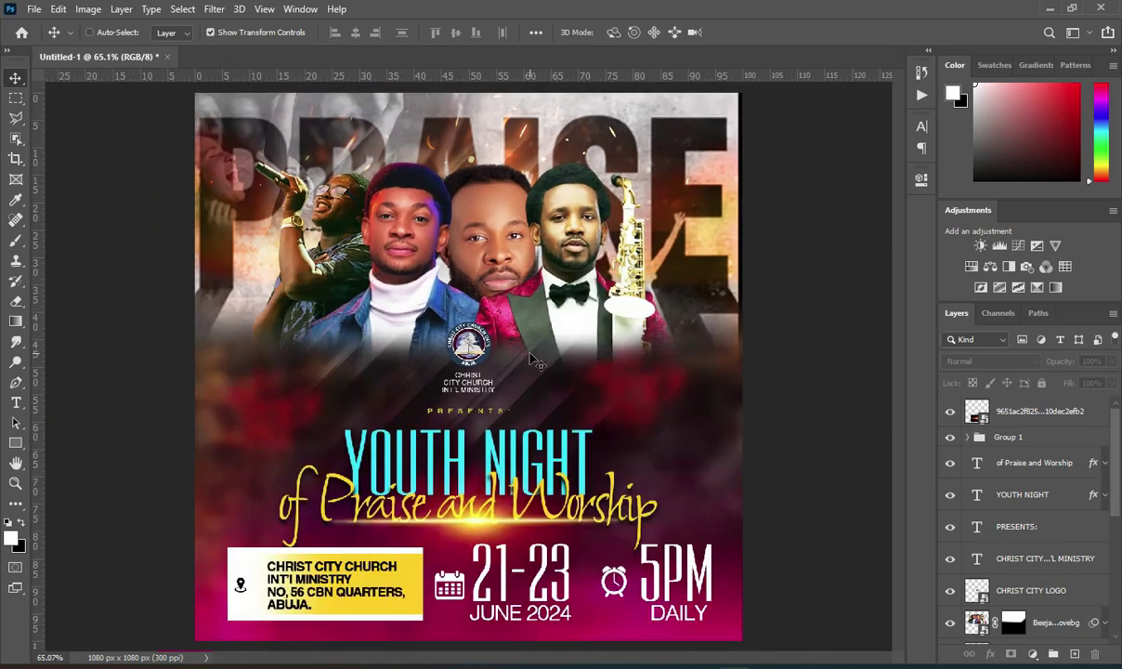
pyautogui.scroll(1, 536, 360)
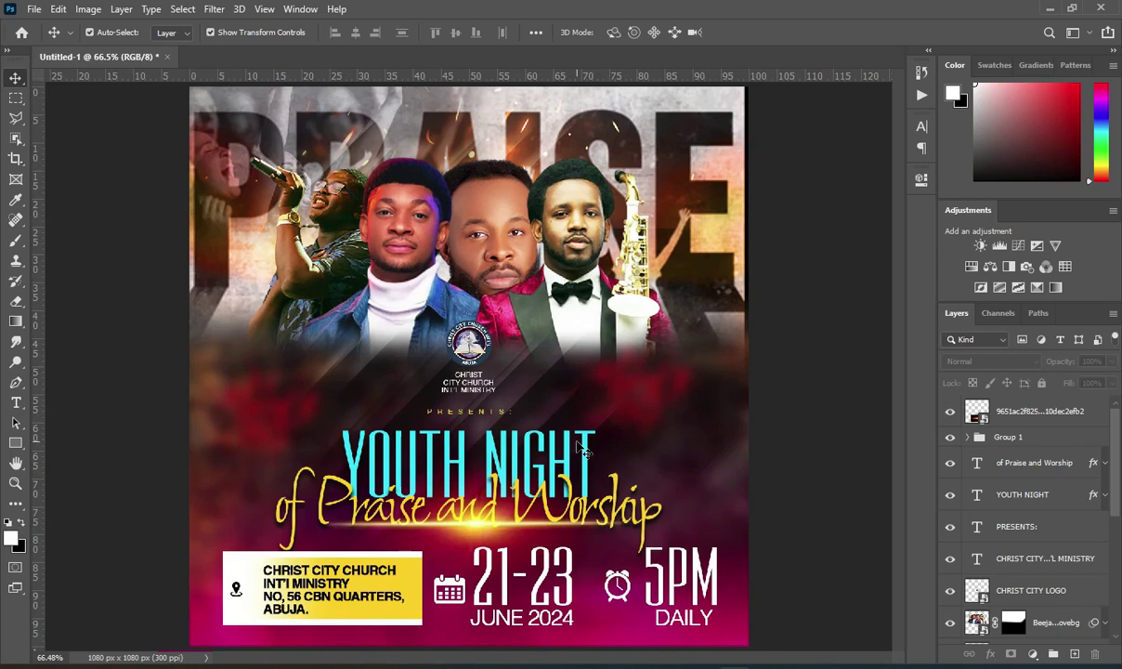